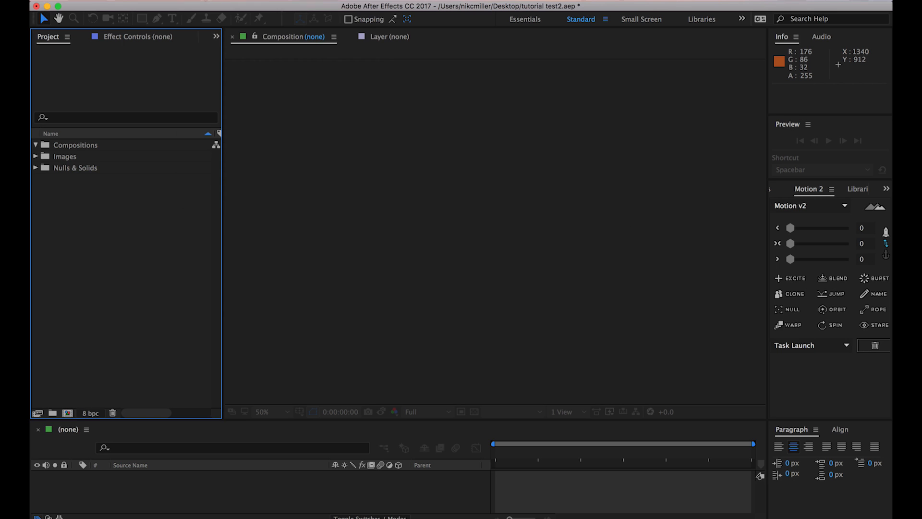
Create a new 1920 × 1080 composition called Section A with a frame rate of 24 frames per second
{"action": "left_click", "coordinate": [226, 8]}
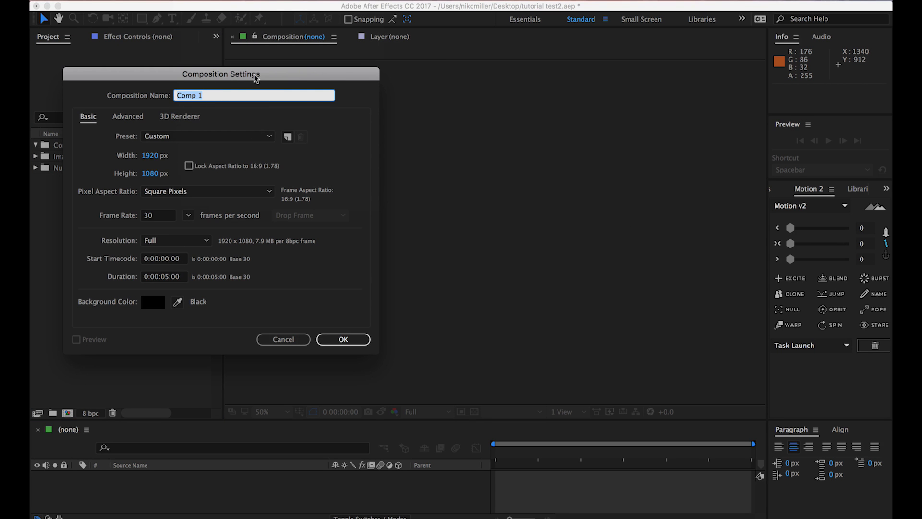
{"action": "type", "text": "Seco"}
{"action": "left_click", "coordinate": [163, 216]}
{"action": "type", "text": "24"}
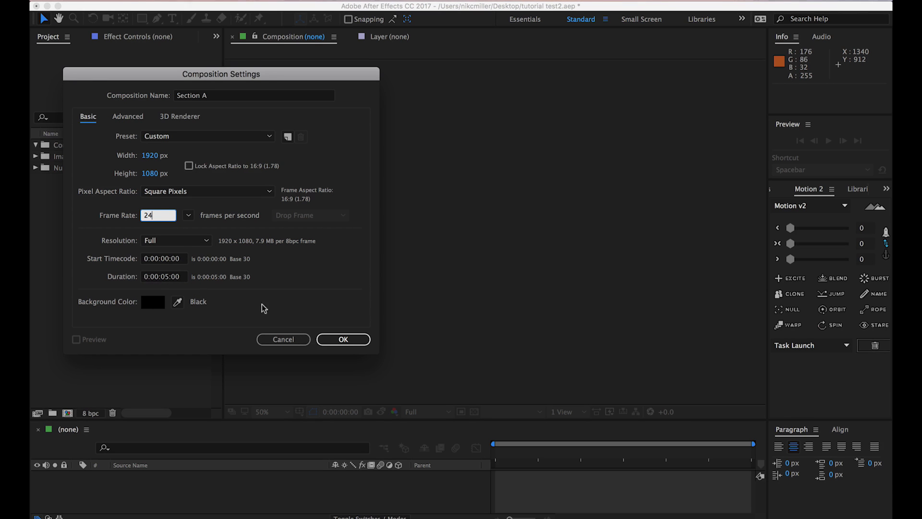
{"action": "left_click", "coordinate": [342, 339]}
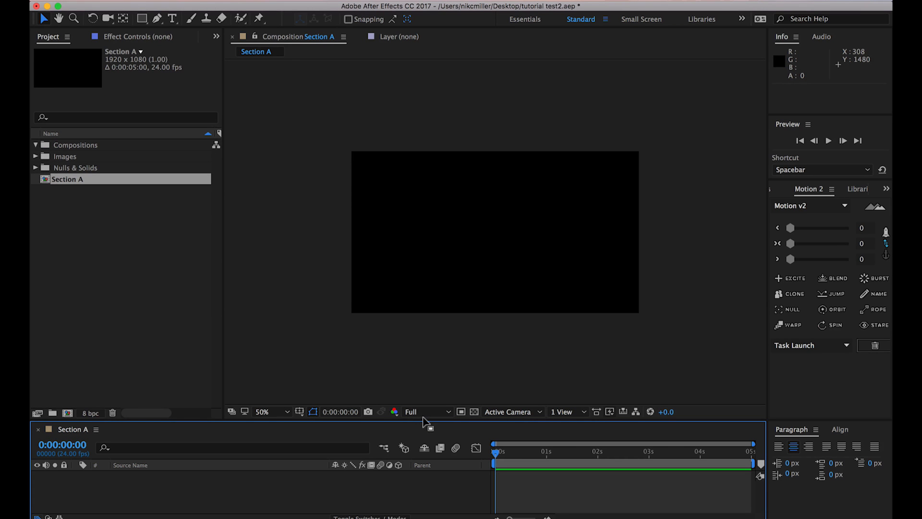
Enlarge the timeline area and add IMG_7573.JPG from the Images folder to Section A as a layer
{"action": "left_click_drag", "start_coordinate": [425, 417], "coordinate": [413, 302]}
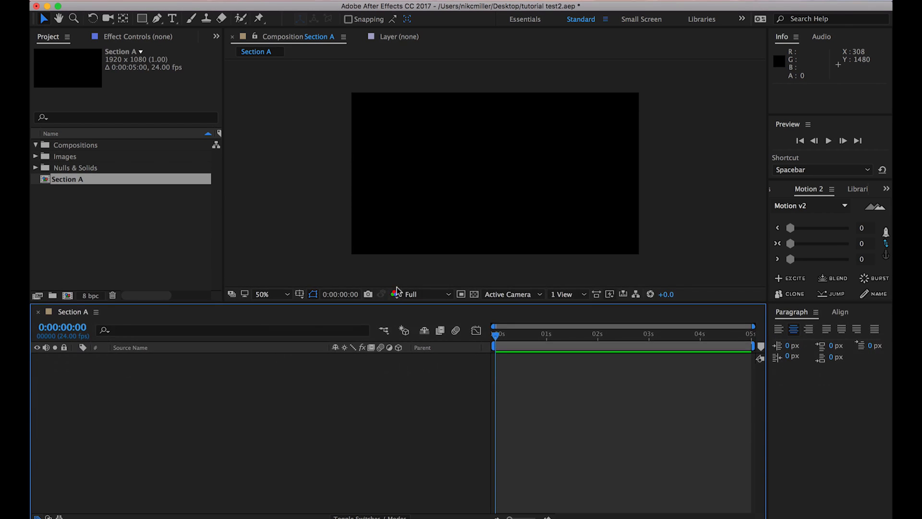
{"action": "left_click", "coordinate": [61, 185]}
{"action": "left_click", "coordinate": [35, 156]}
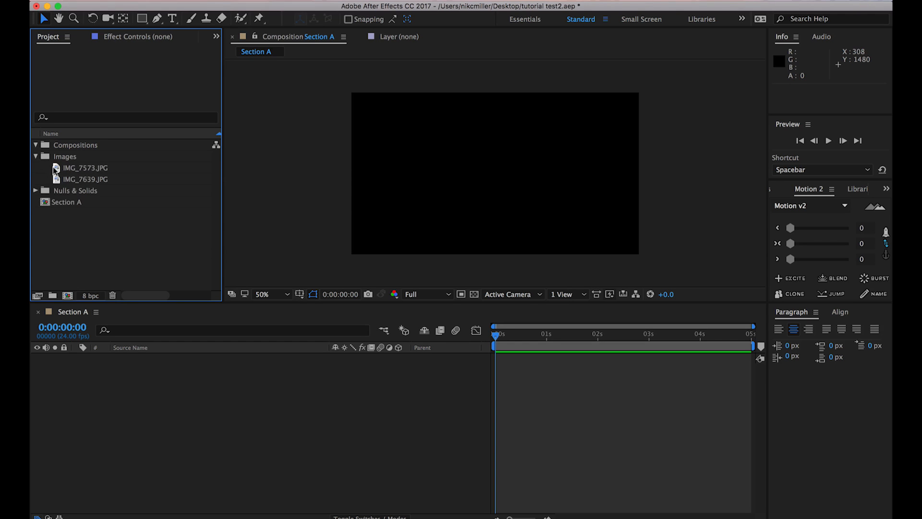
{"action": "left_click", "coordinate": [65, 169]}
{"action": "key", "text": "space"}
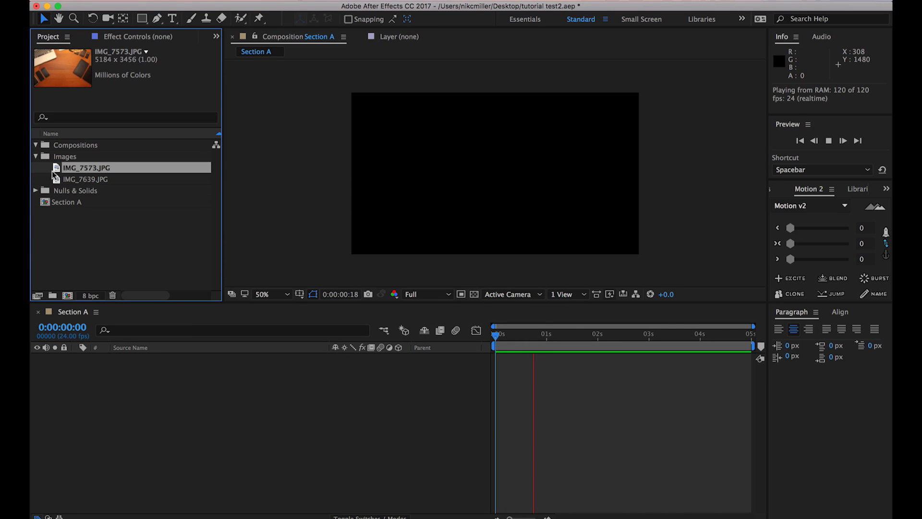
{"action": "key", "text": "space"}
{"action": "left_click_drag", "start_coordinate": [55, 169], "coordinate": [165, 372]}
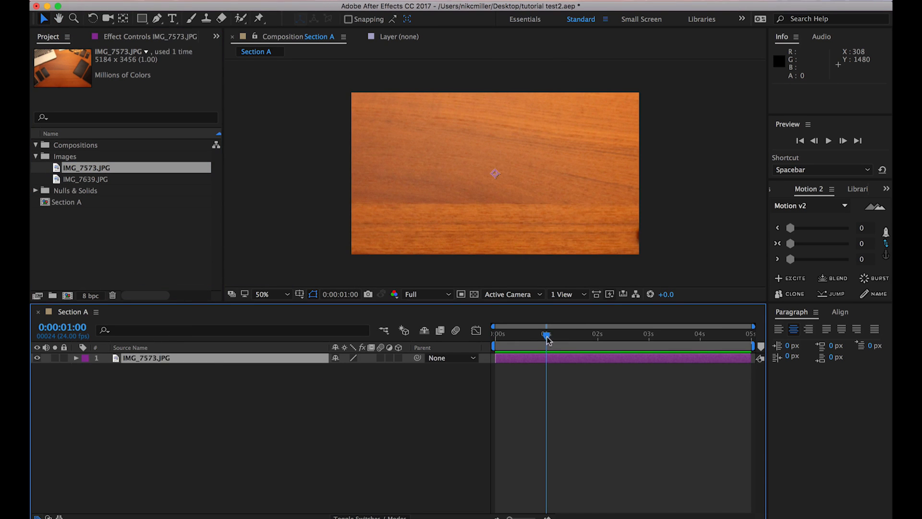
Return to the start of the composition and scale the IMG_7573.JPG layer down to 39%
{"action": "key", "text": "Home"}
{"action": "left_click", "coordinate": [153, 360]}
{"action": "key", "text": "s"}
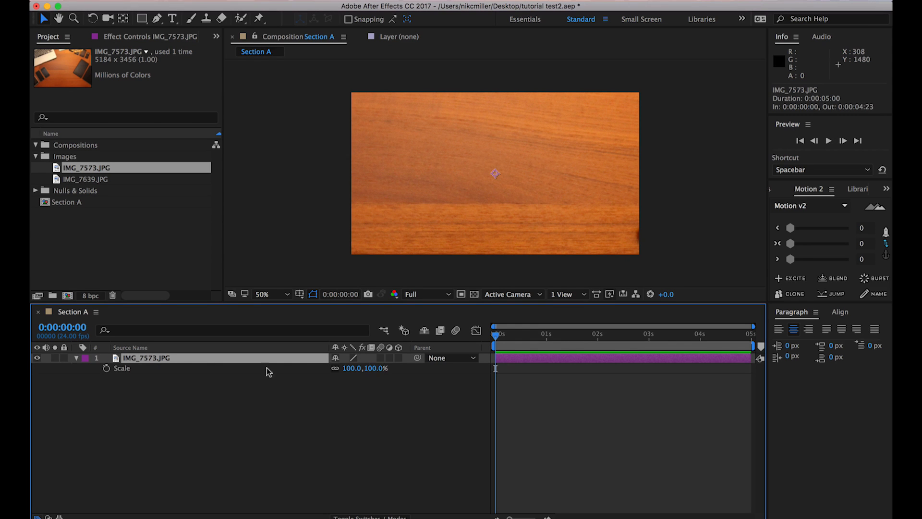
{"action": "left_click_drag", "start_coordinate": [353, 368], "coordinate": [313, 368]}
{"action": "left_click", "coordinate": [199, 382]}
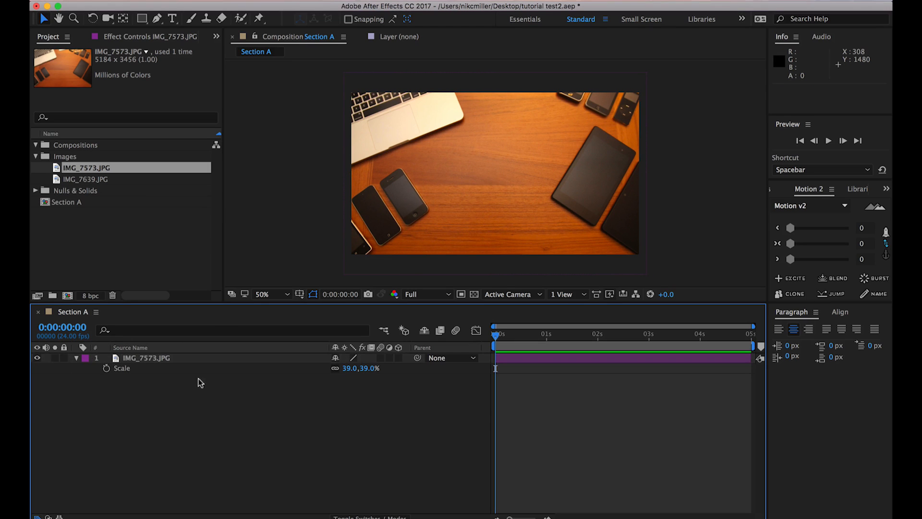
Pre-compose the IMG_7573.JPG layer as Image, leaving all attributes in Section A
{"action": "left_click", "coordinate": [145, 359]}
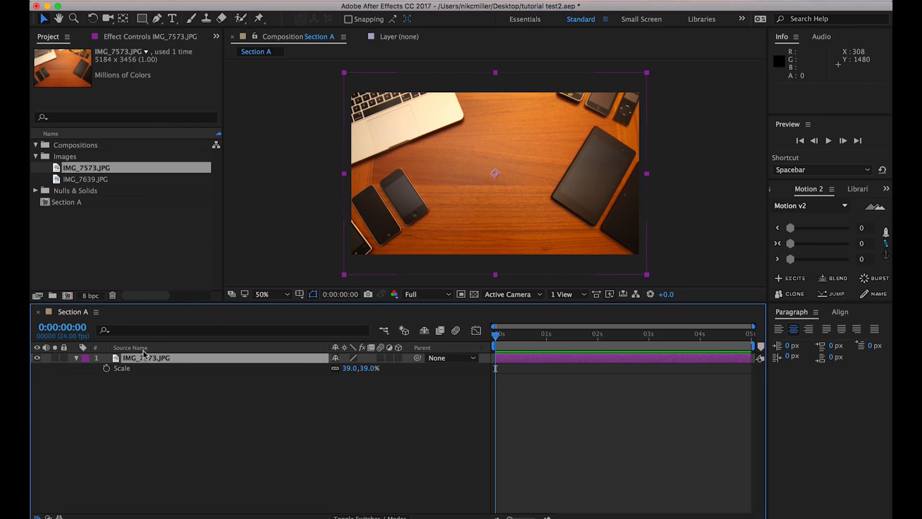
{"action": "left_click", "coordinate": [165, 387]}
{"action": "left_click", "coordinate": [146, 361]}
{"action": "right_click", "coordinate": [153, 361]}
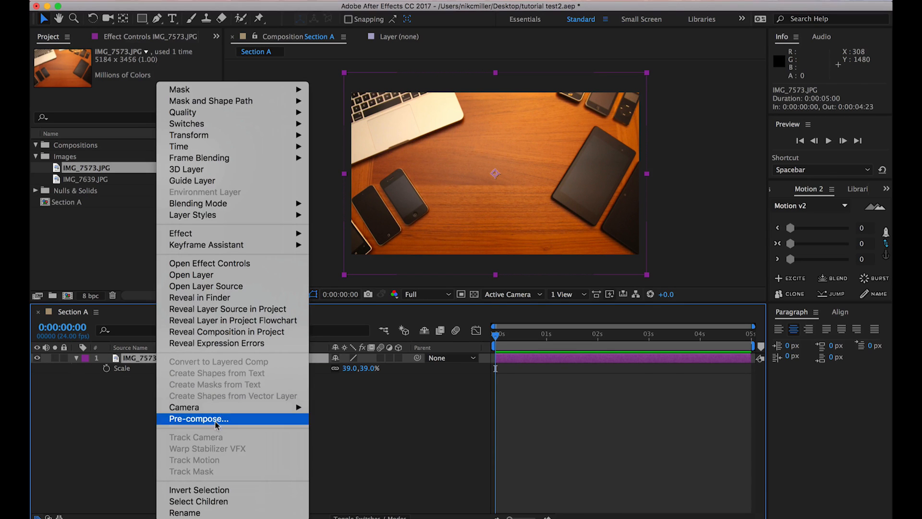
{"action": "left_click", "coordinate": [213, 417]}
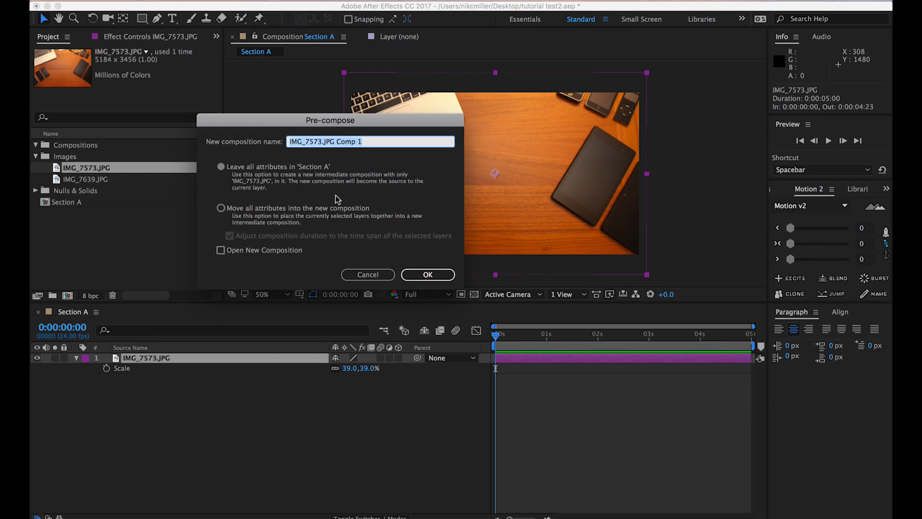
{"action": "type", "text": "Image"}
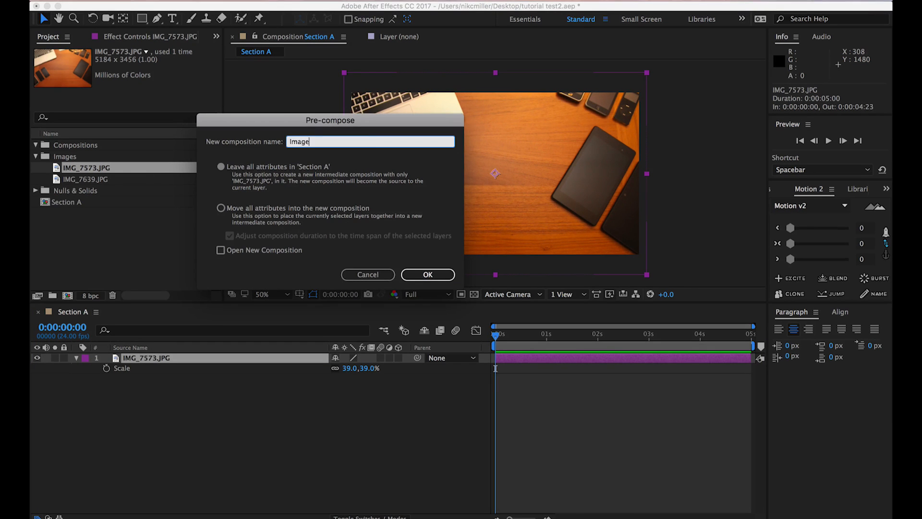
{"action": "key", "text": "Return"}
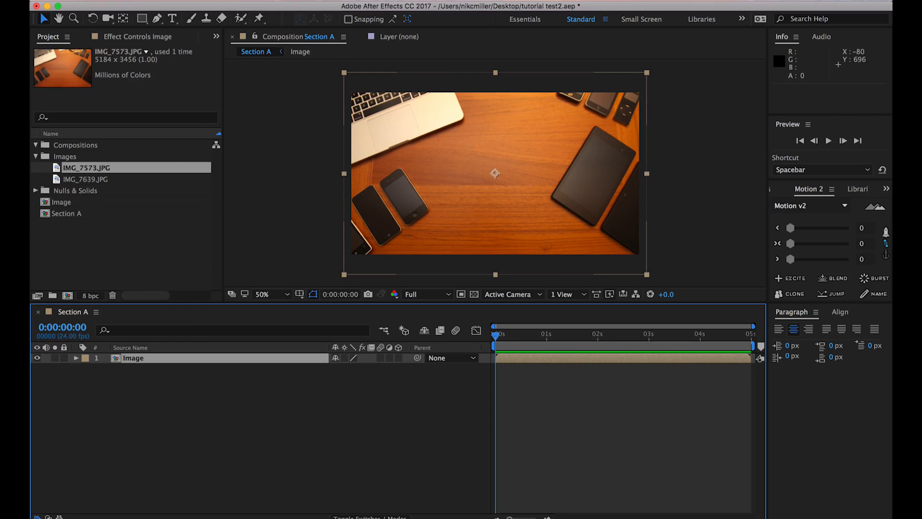
Open the Image pre-composition and set its size to 1920 px wide and 1080 px high
{"action": "double_click", "coordinate": [115, 358]}
{"action": "left_click", "coordinate": [202, 0]}
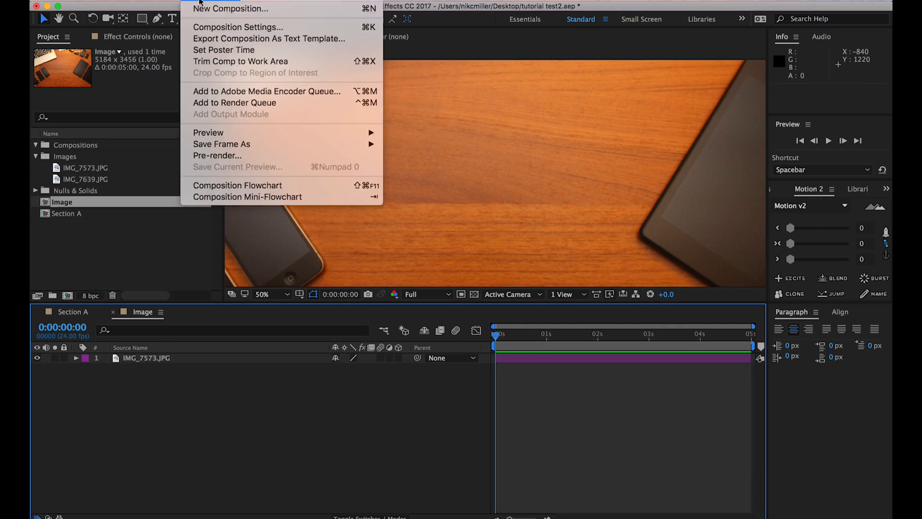
{"action": "left_click", "coordinate": [201, 28]}
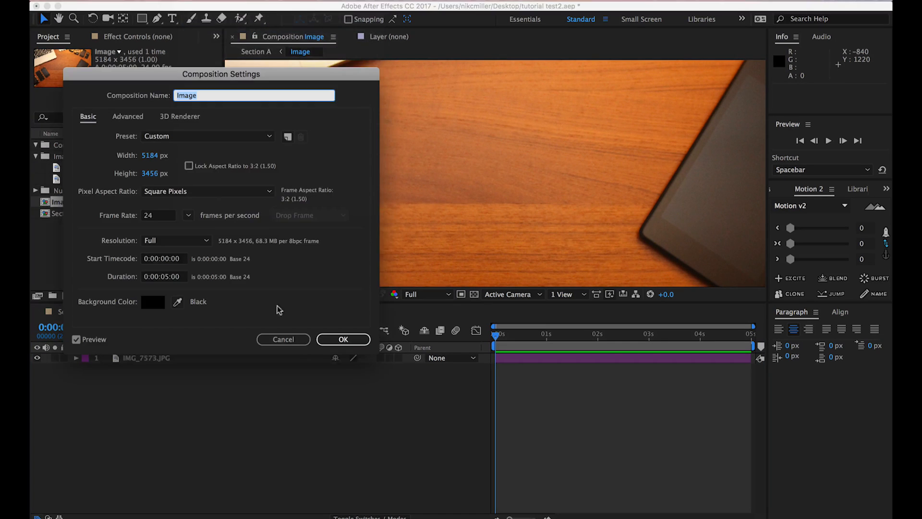
{"action": "left_click", "coordinate": [145, 155]}
{"action": "type", "text": "1920"}
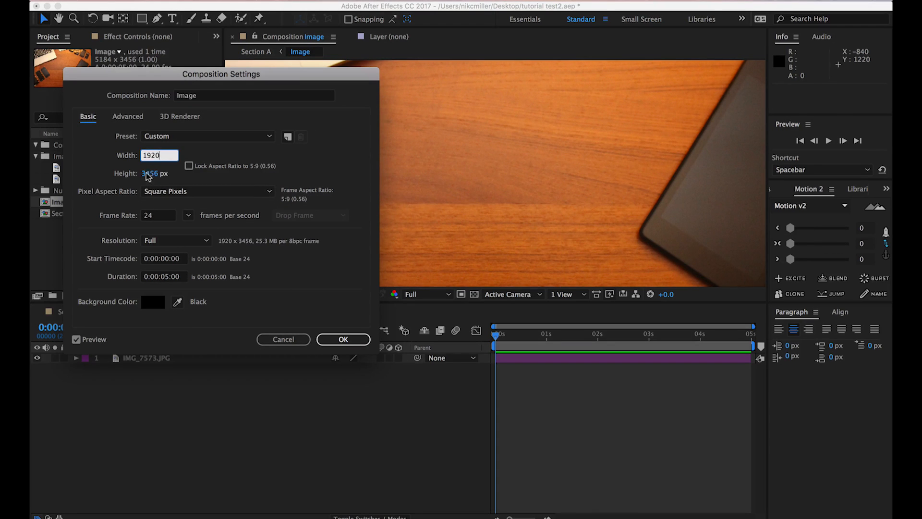
{"action": "left_click", "coordinate": [147, 173]}
{"action": "type", "text": "11"}
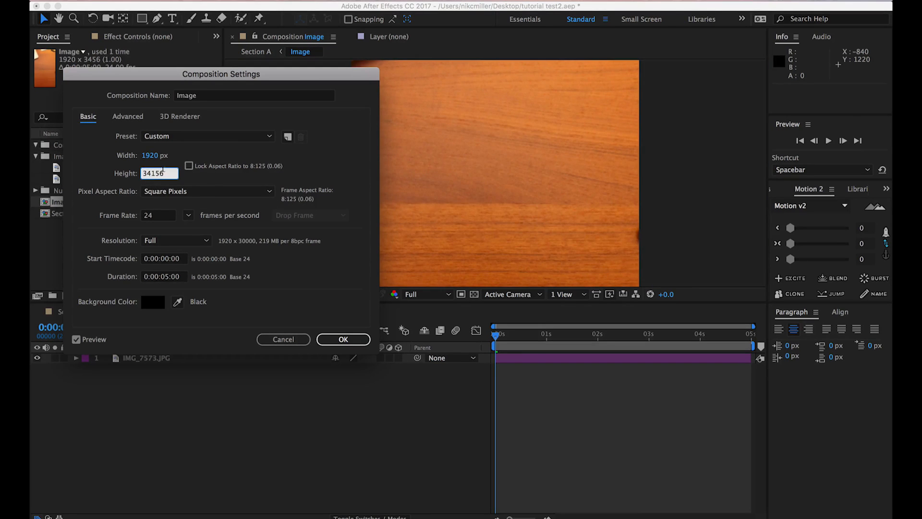
{"action": "double_click", "coordinate": [169, 173]}
{"action": "type", "text": "1080"}
{"action": "left_click", "coordinate": [343, 339]}
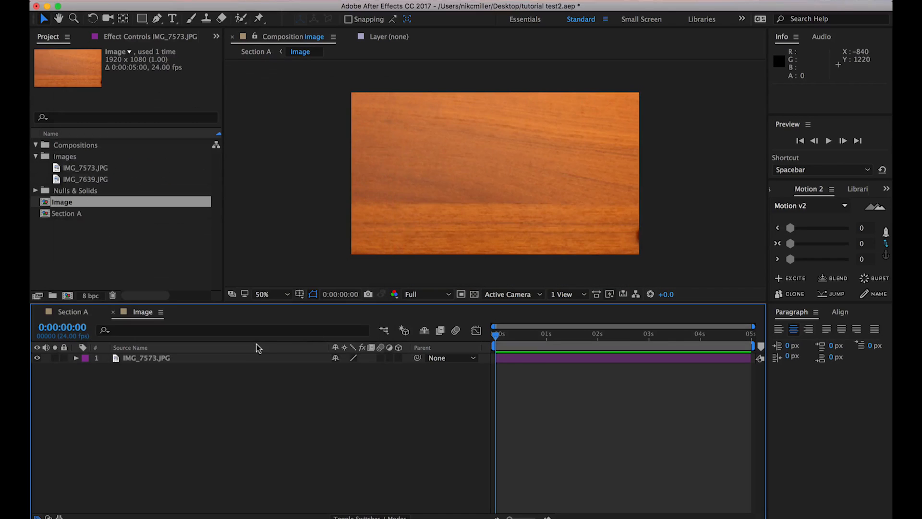
Scale the IMG_7573.JPG layer inside the Image composition down to 38%
{"action": "left_click", "coordinate": [124, 361]}
{"action": "key", "text": "s"}
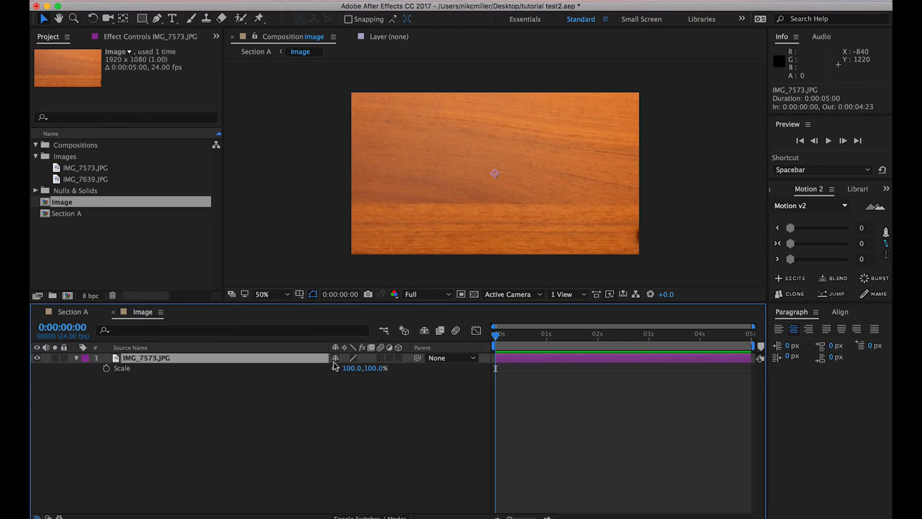
{"action": "left_click_drag", "start_coordinate": [348, 368], "coordinate": [314, 368]}
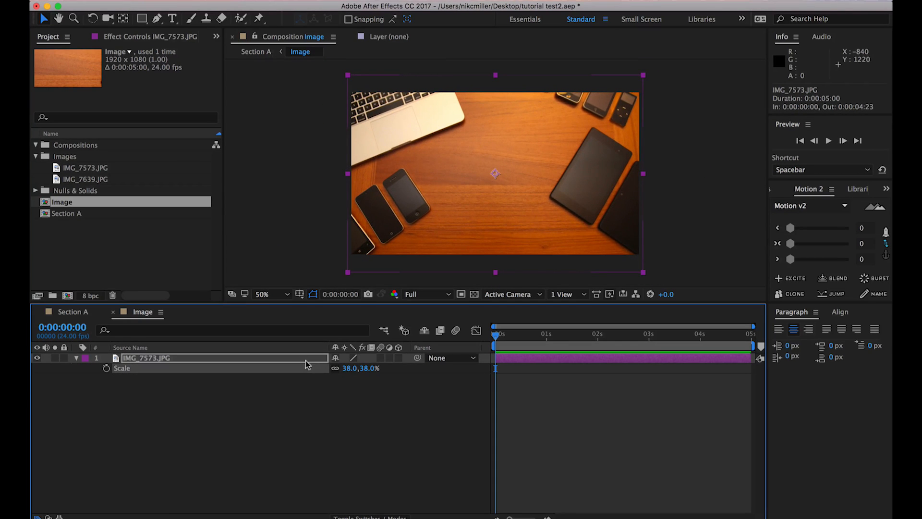
{"action": "left_click", "coordinate": [271, 422]}
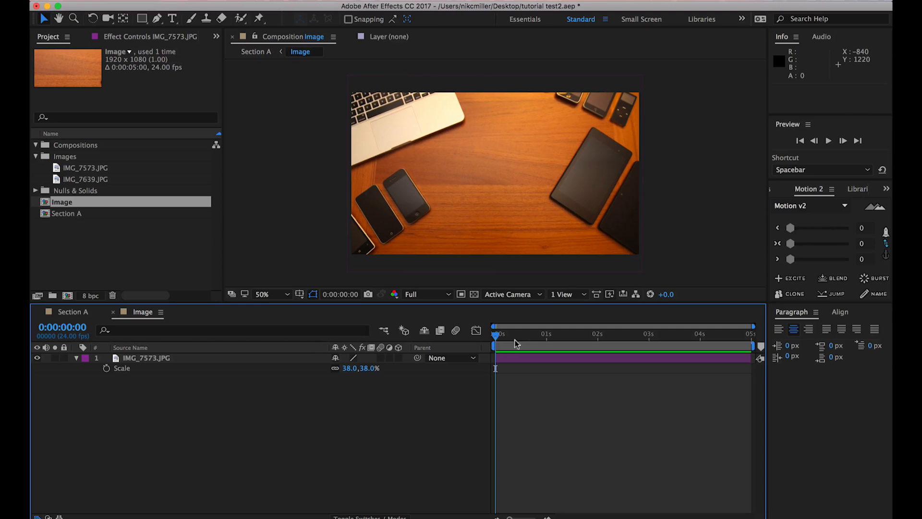
Return to the Section A composition and set the Image layer's scale to 100%
{"action": "left_click", "coordinate": [67, 312]}
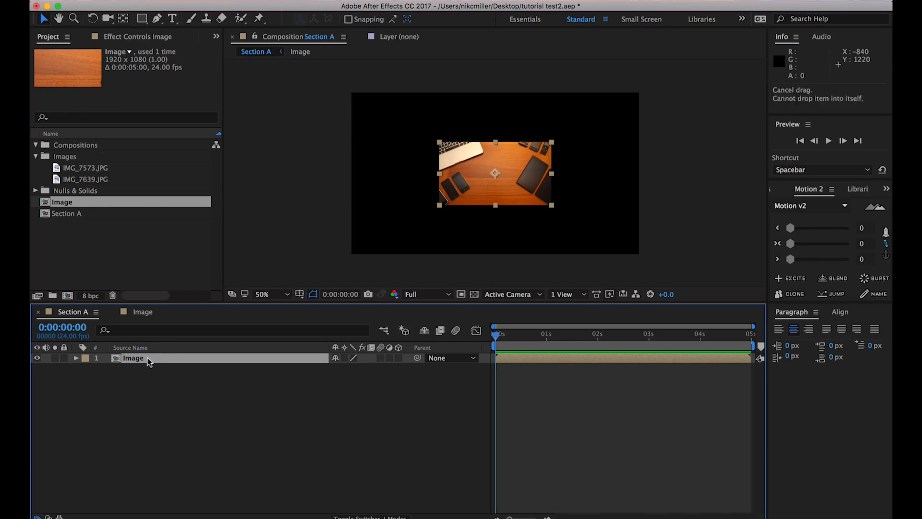
{"action": "key", "text": "s"}
{"action": "left_click", "coordinate": [351, 368]}
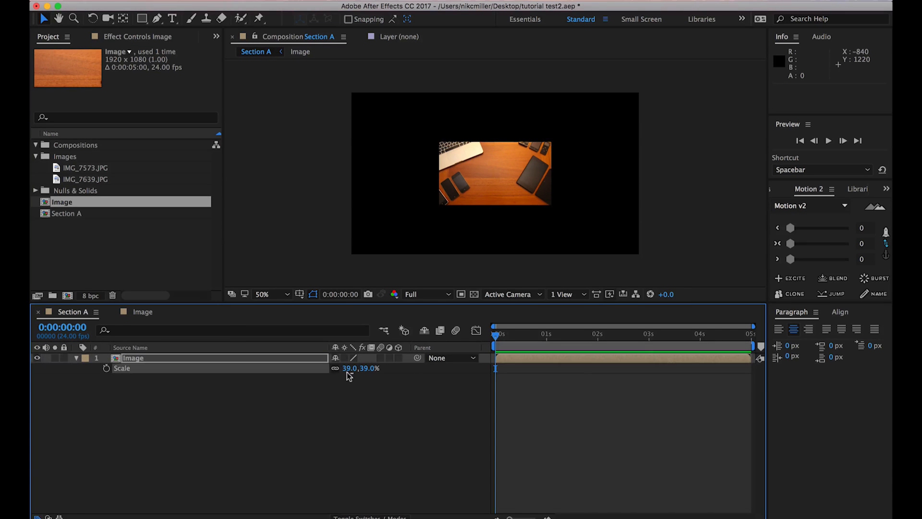
{"action": "type", "text": "100"}
{"action": "key", "text": "Return"}
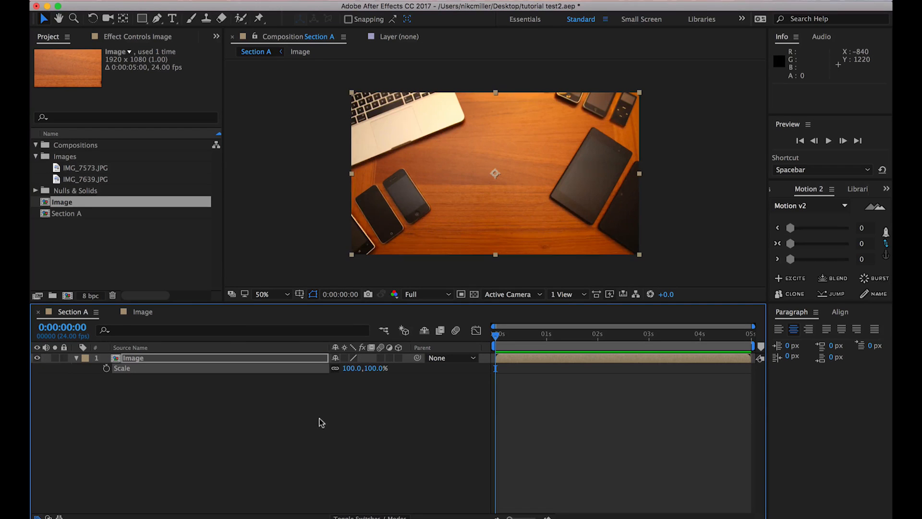
{"action": "left_click", "coordinate": [241, 410]}
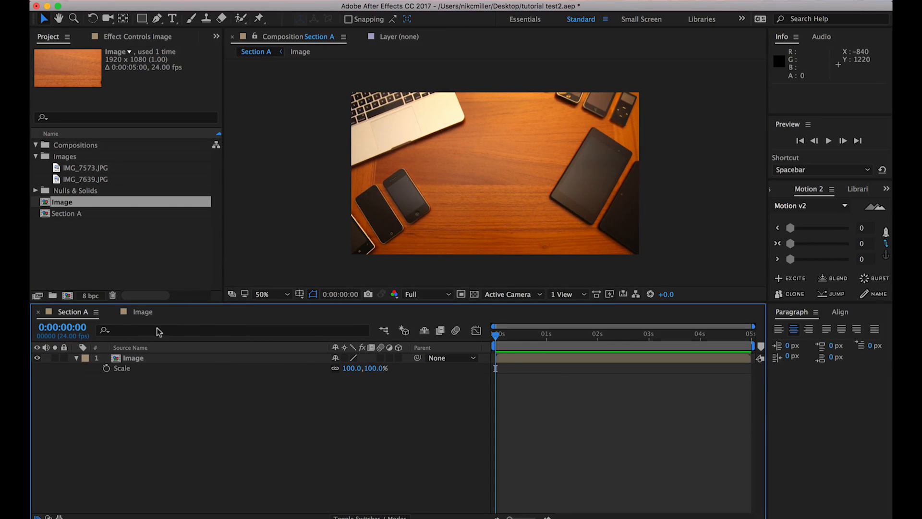
Add a text layer reading "HEY!" over the image in Section A
{"action": "left_click", "coordinate": [171, 19]}
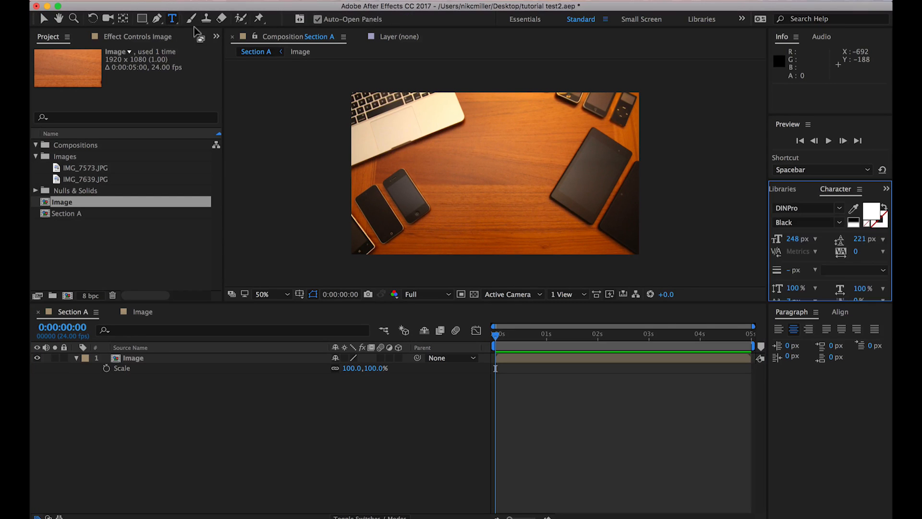
{"action": "left_click", "coordinate": [455, 164]}
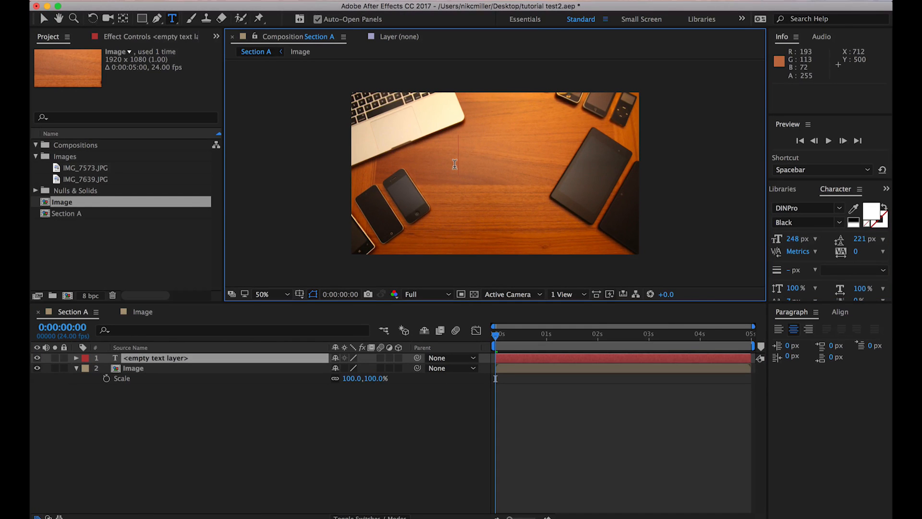
{"action": "type", "text": "HEY"}
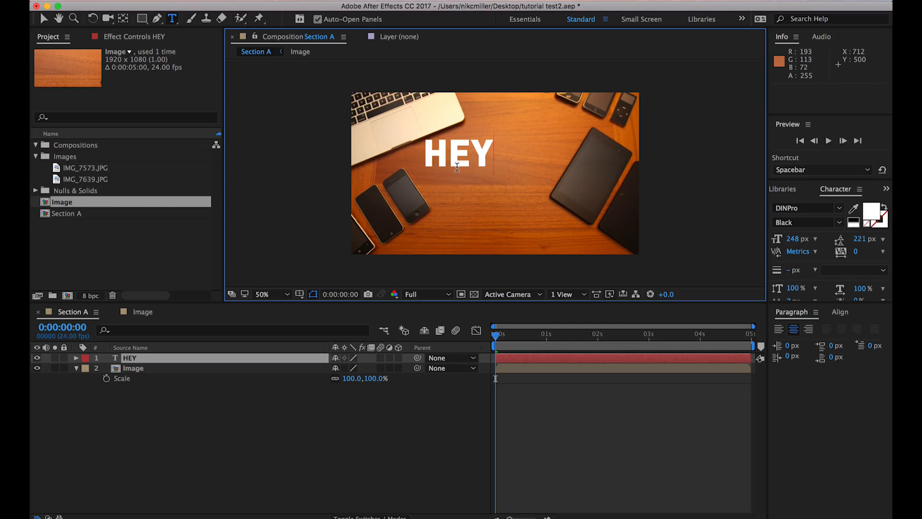
{"action": "type", "text": "!"}
{"action": "left_click", "coordinate": [154, 398]}
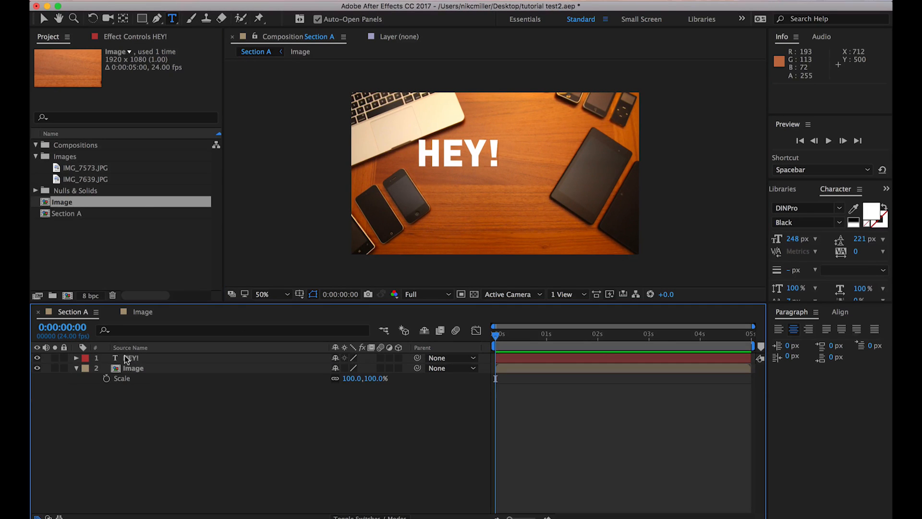
Nudge the HEY! text layer 240 px right and 120 px down to position 952, 620, near the frame's centre
{"action": "left_click", "coordinate": [131, 358]}
{"action": "key", "text": "shift+Right"}
{"action": "key", "text": "shift+Right"}
{"action": "key", "text": "shift+Right"}
{"action": "key", "text": "shift+Right"}
{"action": "key", "text": "shift+Right"}
{"action": "key", "text": "shift+Right"}
{"action": "key", "text": "shift+Right"}
{"action": "key", "text": "shift+Right"}
{"action": "key", "text": "shift+Right"}
{"action": "key", "text": "shift+Right"}
{"action": "key", "text": "shift+Right"}
{"action": "key", "text": "shift+Right"}
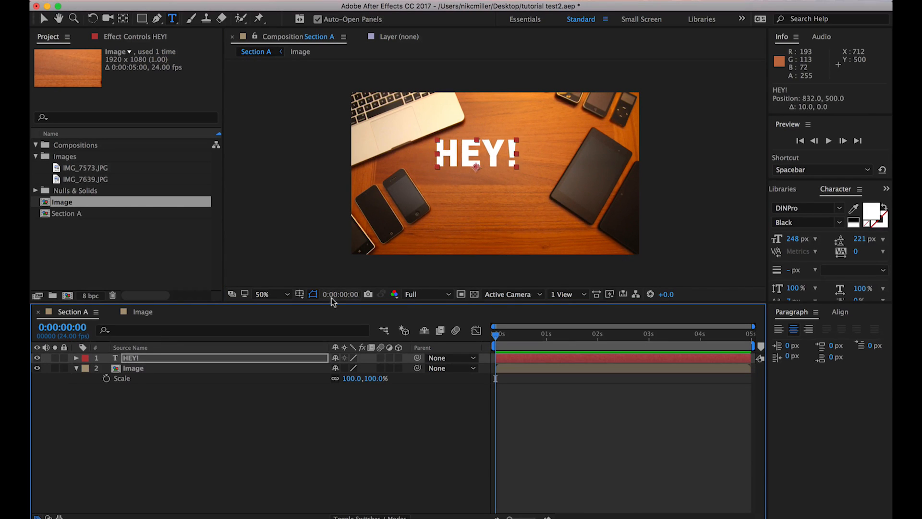
{"action": "key", "text": "shift+Right"}
{"action": "key", "text": "shift+Right"}
{"action": "key", "text": "shift+Right"}
{"action": "key", "text": "shift+Right"}
{"action": "key", "text": "shift+Right"}
{"action": "key", "text": "shift+Right"}
{"action": "key", "text": "shift+Right"}
{"action": "key", "text": "shift+Right"}
{"action": "key", "text": "shift+Right"}
{"action": "key", "text": "shift+Right"}
{"action": "key", "text": "shift+Right"}
{"action": "key", "text": "shift+Right"}
{"action": "key", "text": "shift+Down"}
{"action": "key", "text": "shift+Down"}
{"action": "key", "text": "shift+Down"}
{"action": "key", "text": "shift+Down"}
{"action": "key", "text": "shift+Down"}
{"action": "key", "text": "shift+Down"}
{"action": "key", "text": "shift+Down"}
{"action": "key", "text": "shift+Down"}
{"action": "key", "text": "shift+Down"}
{"action": "key", "text": "shift+Down"}
{"action": "key", "text": "shift+Down"}
{"action": "key", "text": "shift+Down"}
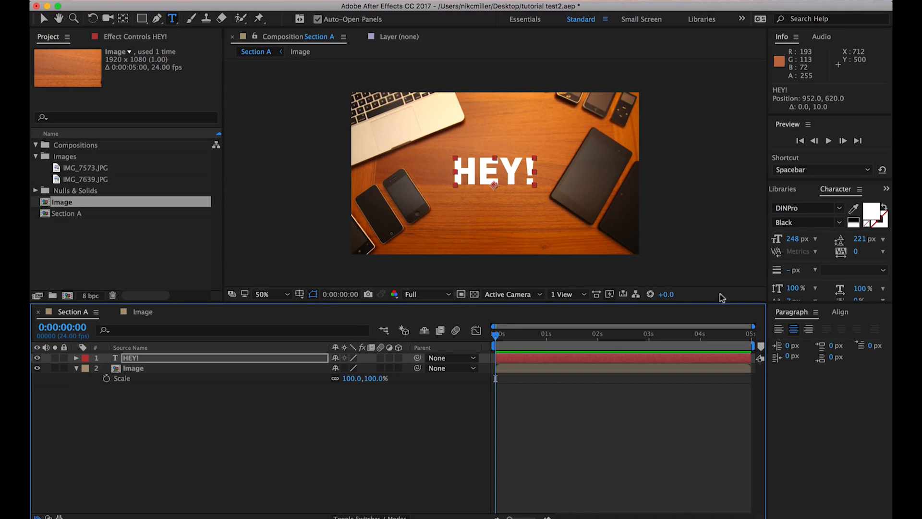
Centre the HEY! layer's anchor point within the text using Motion 2
{"action": "left_click", "coordinate": [886, 188]}
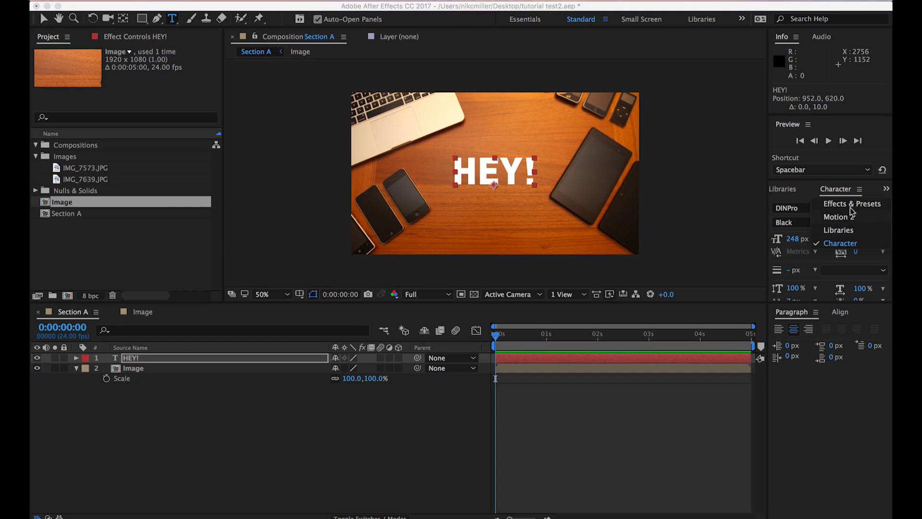
{"action": "left_click", "coordinate": [836, 217]}
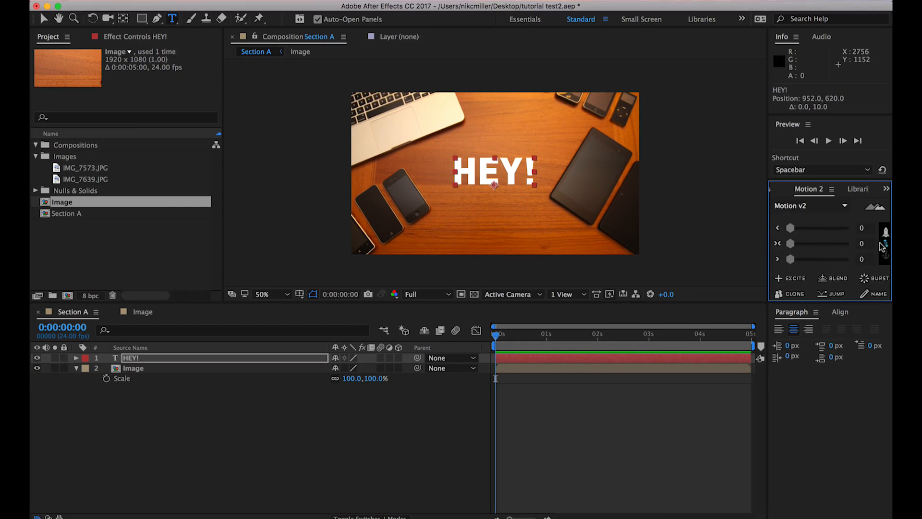
{"action": "left_click", "coordinate": [886, 254]}
{"action": "left_click", "coordinate": [853, 245]}
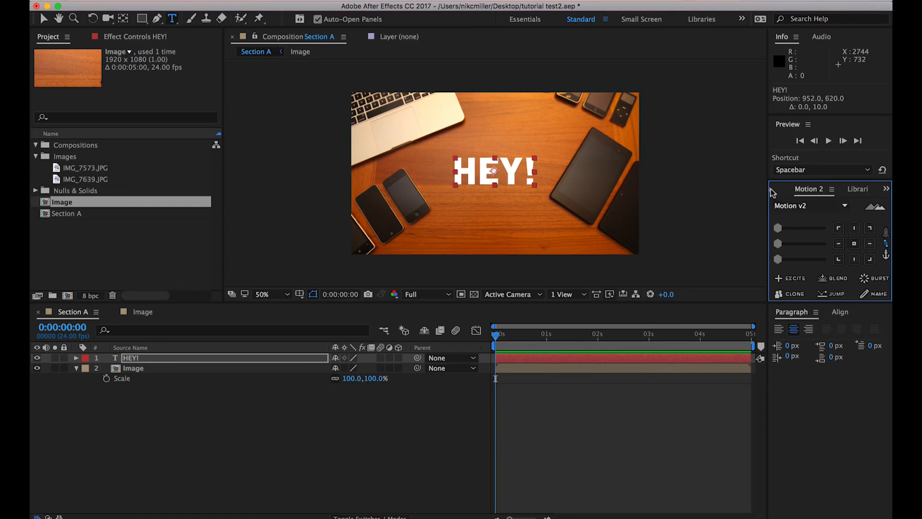
Align the HEY! text layer to the horizontal and vertical centre of the composition
{"action": "left_click", "coordinate": [840, 312]}
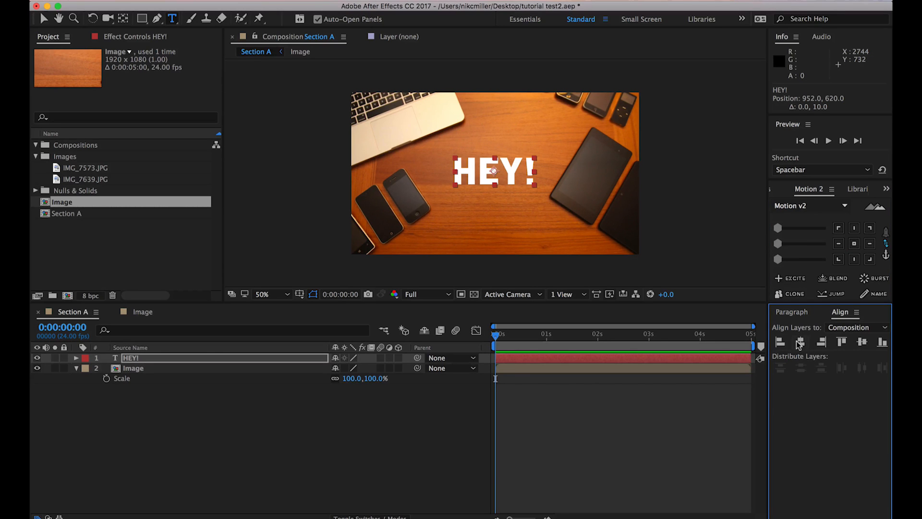
{"action": "left_click", "coordinate": [801, 343]}
{"action": "left_click", "coordinate": [863, 343]}
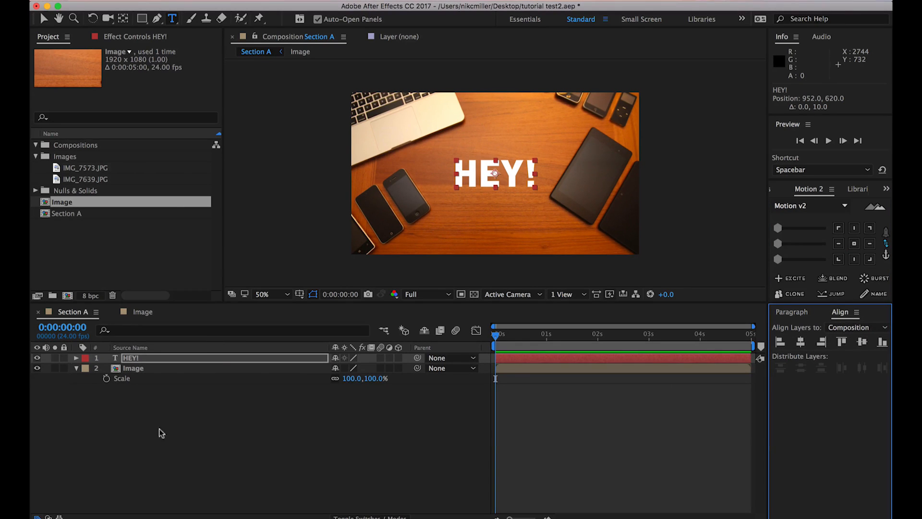
{"action": "left_click", "coordinate": [127, 408]}
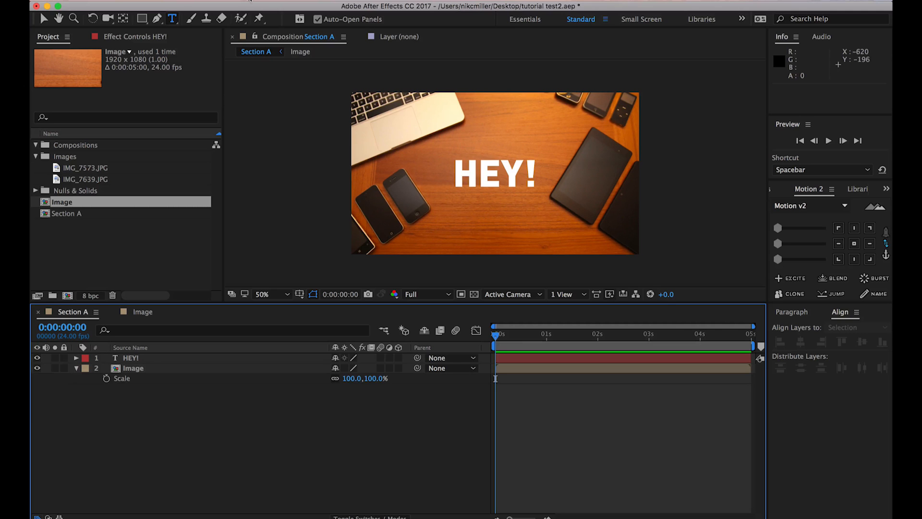
Add a null object to Section A and rename it "main control"
{"action": "right_click", "coordinate": [241, 103]}
{"action": "mouse_move", "coordinate": [284, 8]}
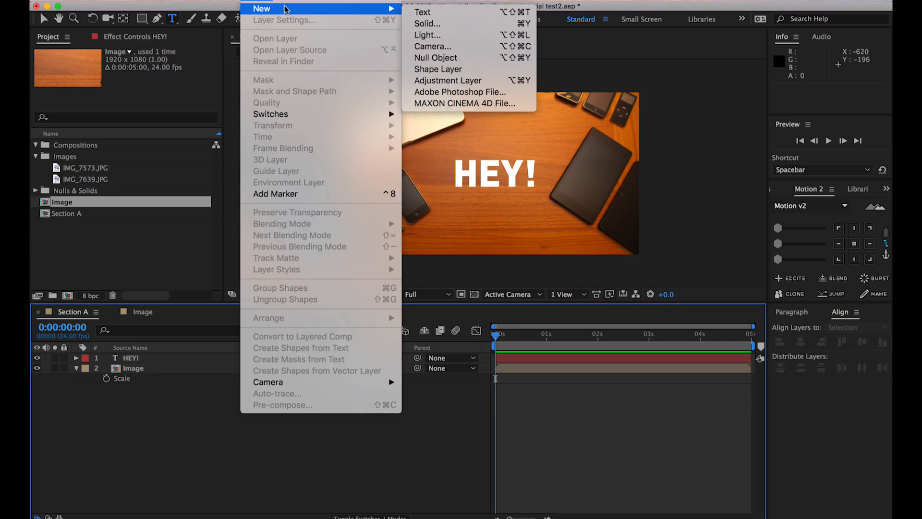
{"action": "left_click", "coordinate": [430, 58]}
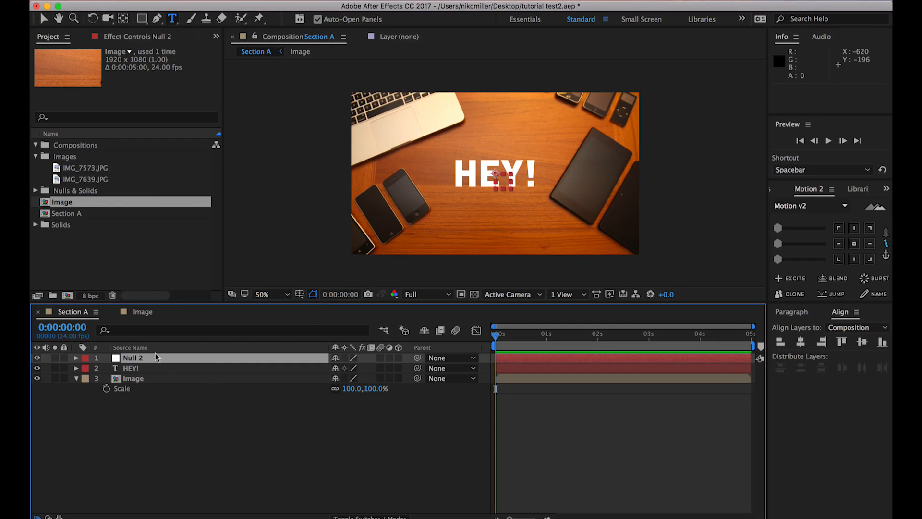
{"action": "left_click", "coordinate": [130, 357]}
{"action": "key", "text": "Return"}
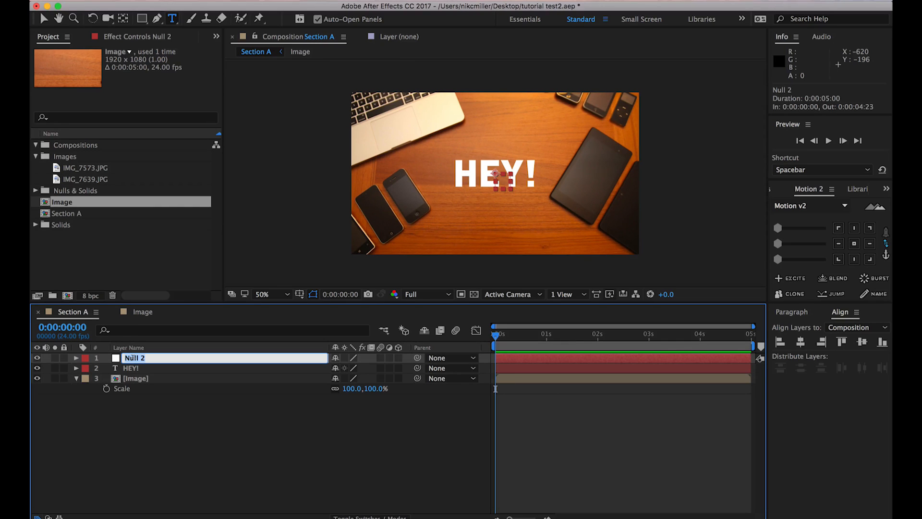
{"action": "type", "text": "main control"}
{"action": "key", "text": "Return"}
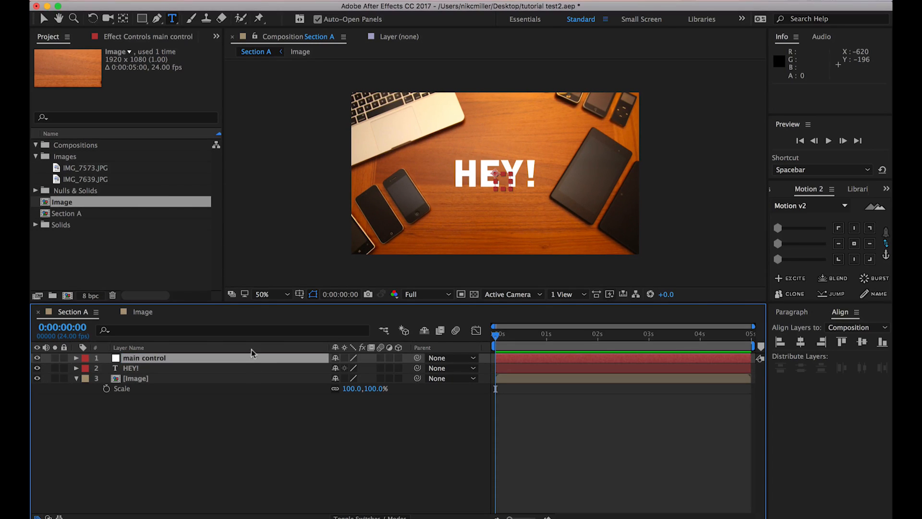
Parent the Image layer to the main control null
{"action": "left_click", "coordinate": [140, 379]}
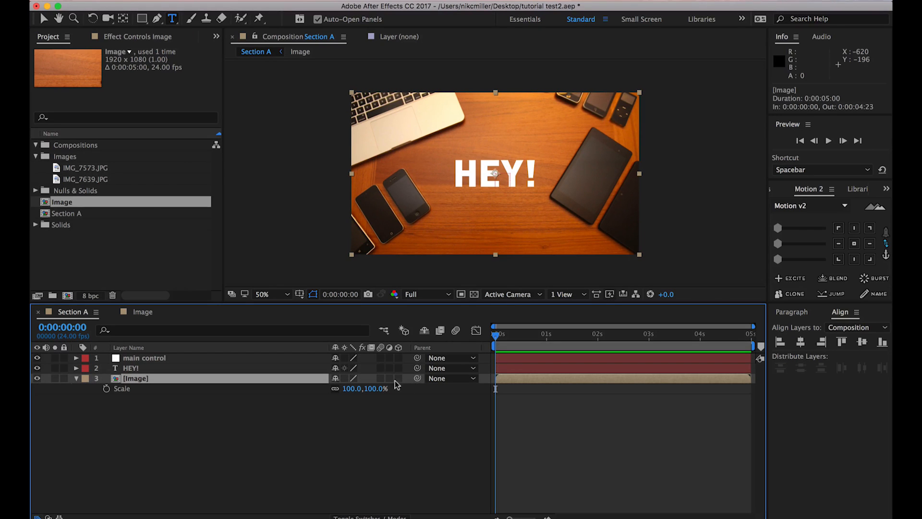
{"action": "left_click_drag", "start_coordinate": [415, 378], "coordinate": [141, 358]}
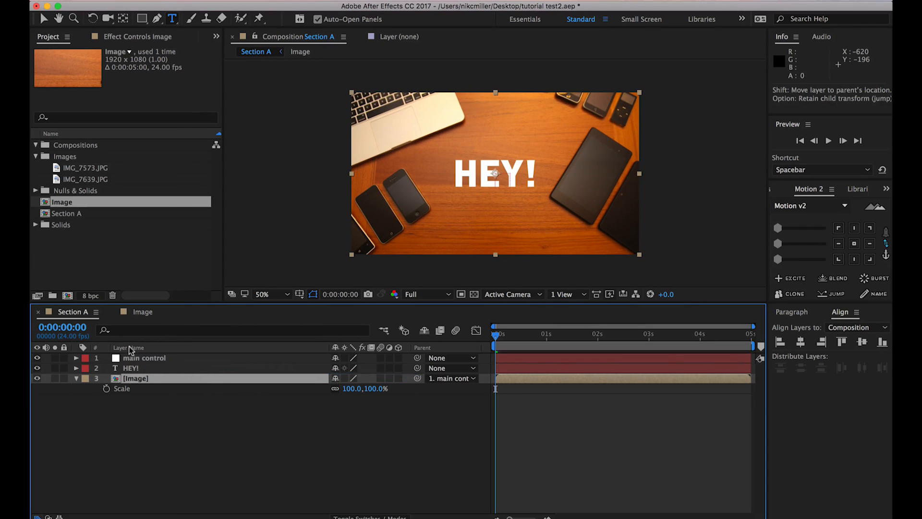
{"action": "left_click", "coordinate": [118, 417]}
Reveal the main control null's Scale property and briefly test scaling the parented image, undoing the test
{"action": "left_click", "coordinate": [152, 359]}
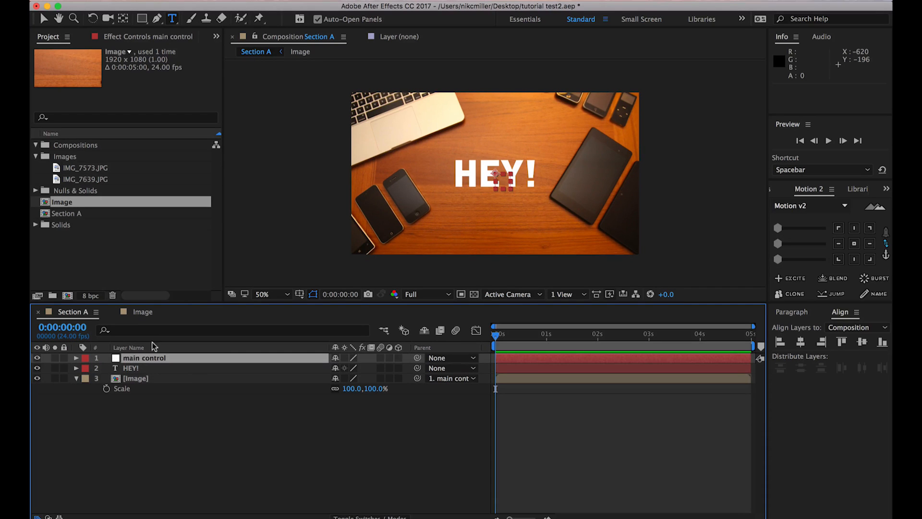
{"action": "key", "text": "s"}
{"action": "mouse_move", "coordinate": [351, 368]}
{"action": "left_mouse_down"}
{"action": "mouse_move", "coordinate": [370, 363]}
{"action": "mouse_move", "coordinate": [336, 364]}
{"action": "mouse_move", "coordinate": [351, 366]}
{"action": "left_mouse_up"}
{"action": "key", "text": "super+z"}
{"action": "left_click", "coordinate": [230, 442]}
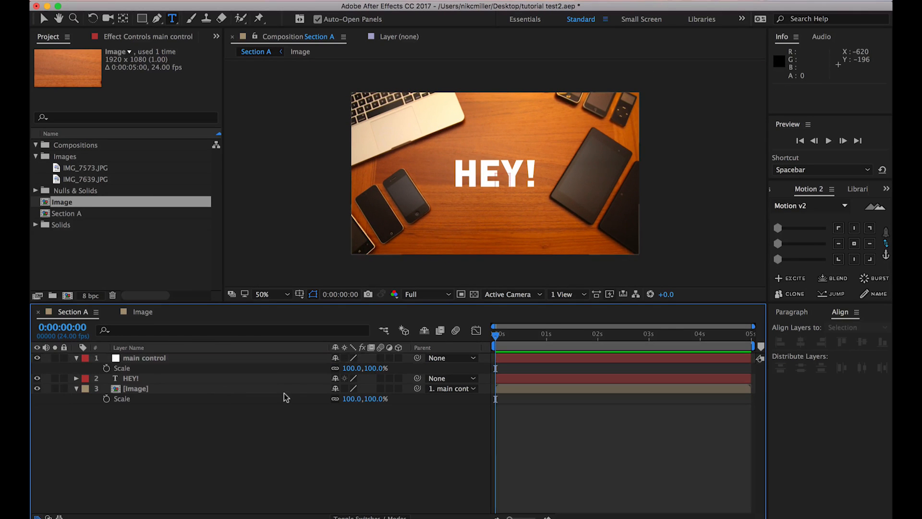
{"action": "left_click_drag", "start_coordinate": [525, 338], "coordinate": [491, 341]}
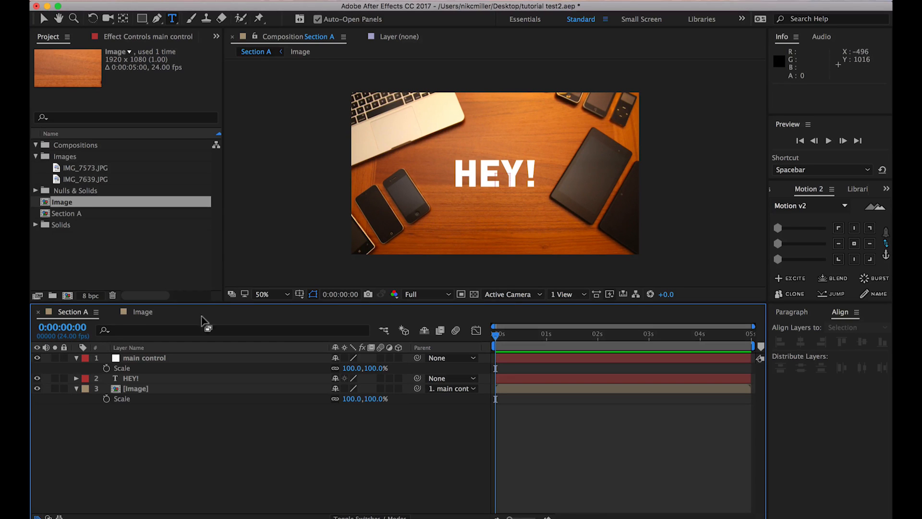
Give the Image layer's Scale the expression "eff= 100+time*8;" followed by "[eff,eff]" on a second line
{"action": "left_click", "coordinate": [107, 398], "text": "alt"}
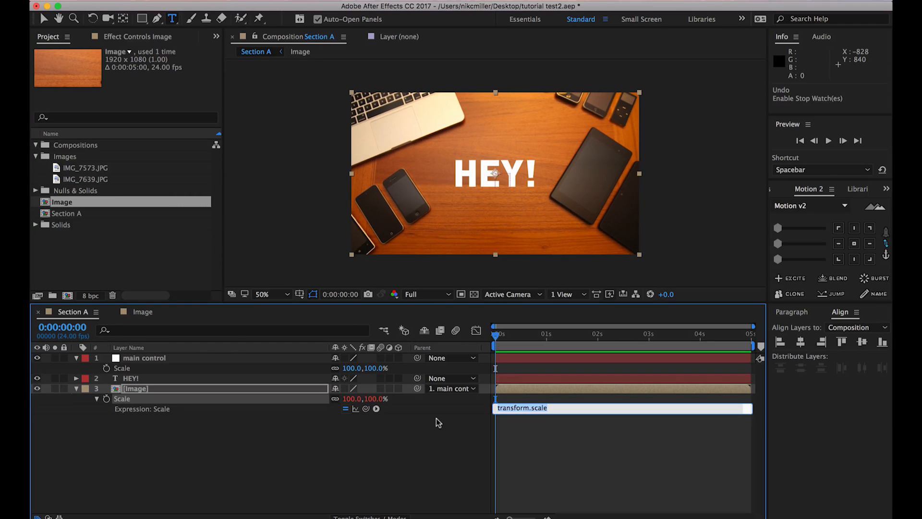
{"action": "type", "text": "eff= 100+t"}
{"action": "type", "text": "ime*8"}
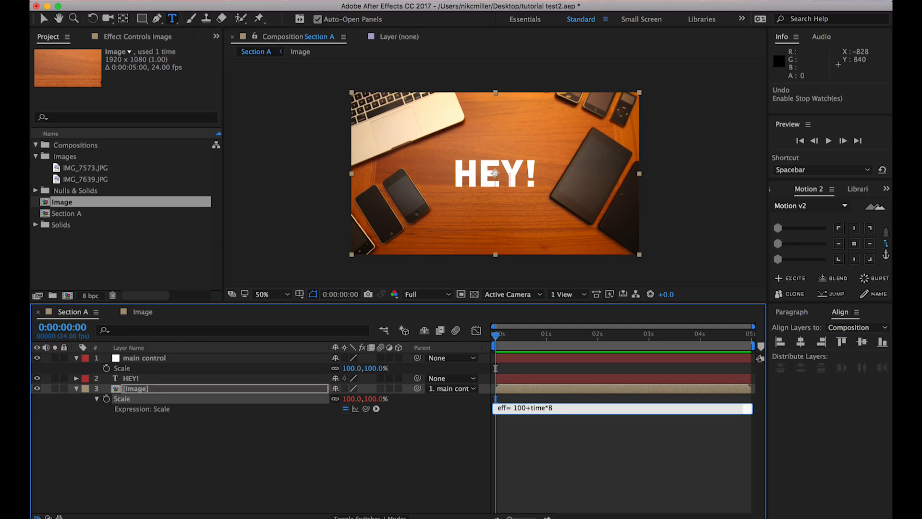
{"action": "type", "text": ";"}
{"action": "key", "text": "Return"}
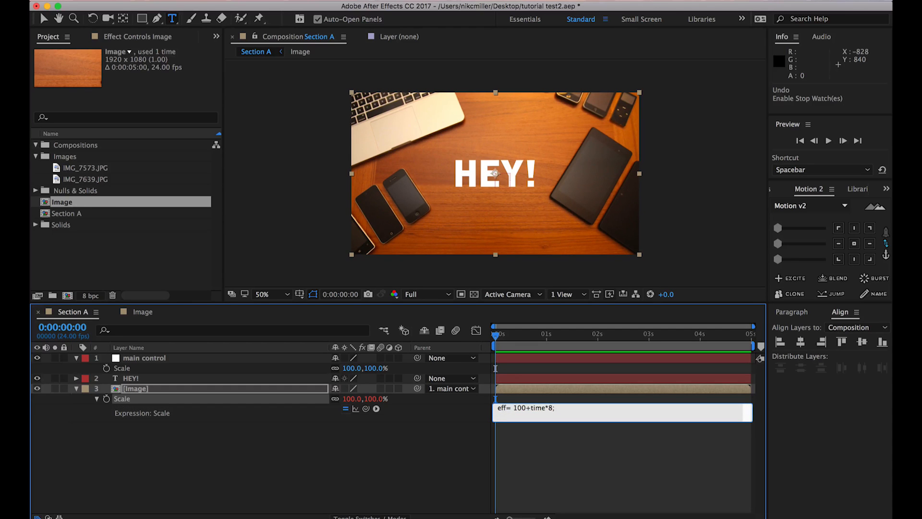
{"action": "type", "text": "[eff,eff"}
{"action": "left_click", "coordinate": [341, 403]}
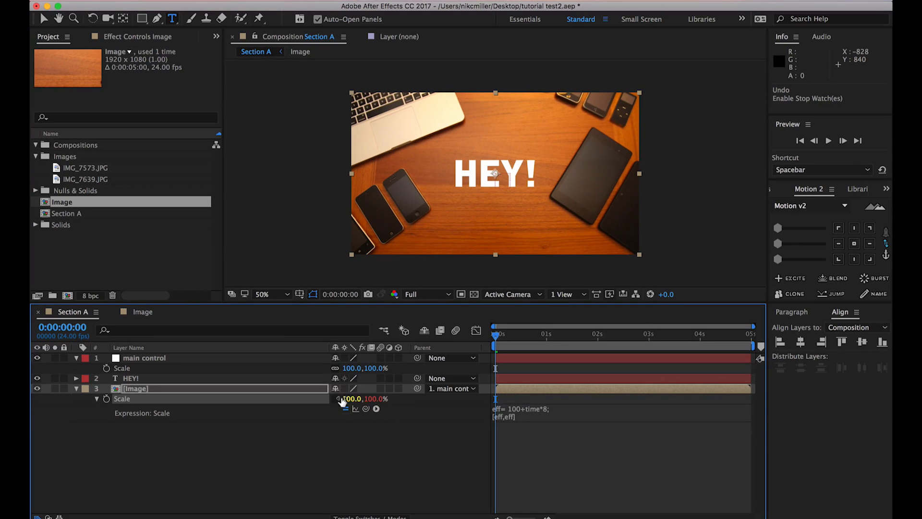
{"action": "left_click", "coordinate": [502, 437]}
Preview the Image layer's expression-driven zoom from the start of the composition
{"action": "key", "text": "space"}
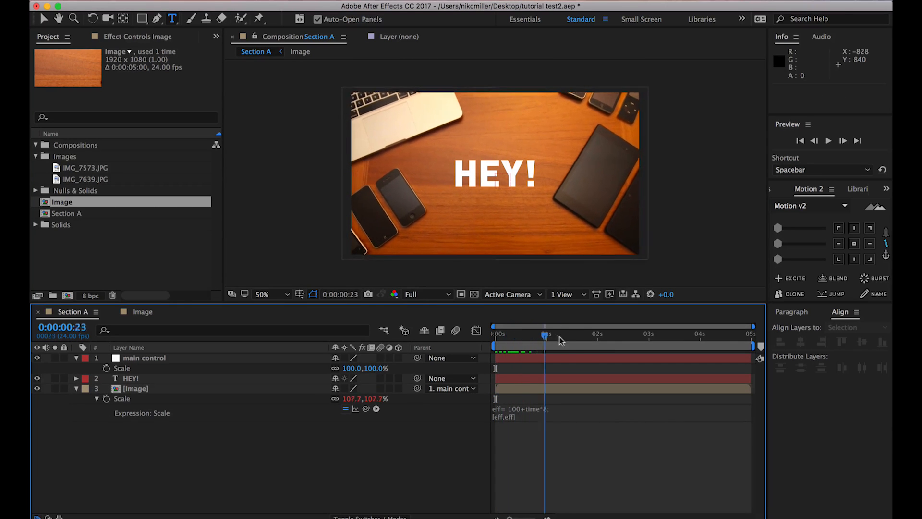
{"action": "left_click_drag", "start_coordinate": [560, 338], "coordinate": [472, 340]}
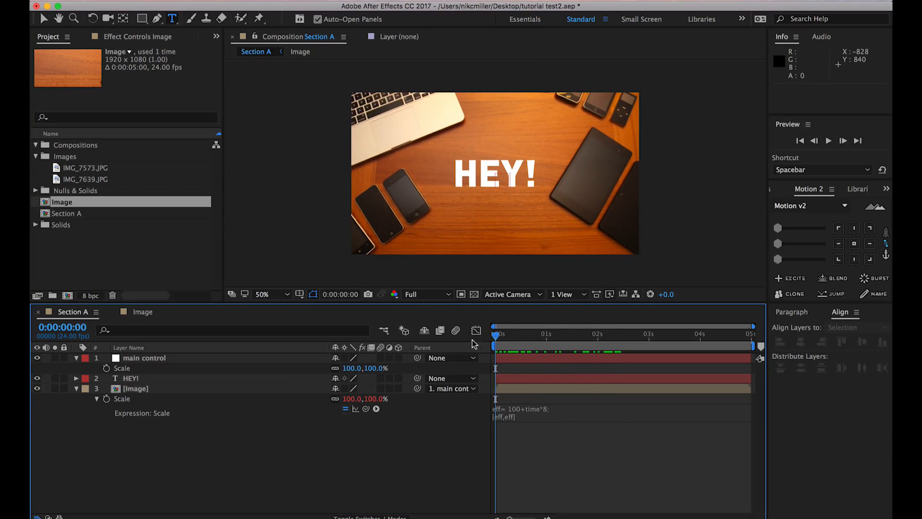
{"action": "key", "text": "space"}
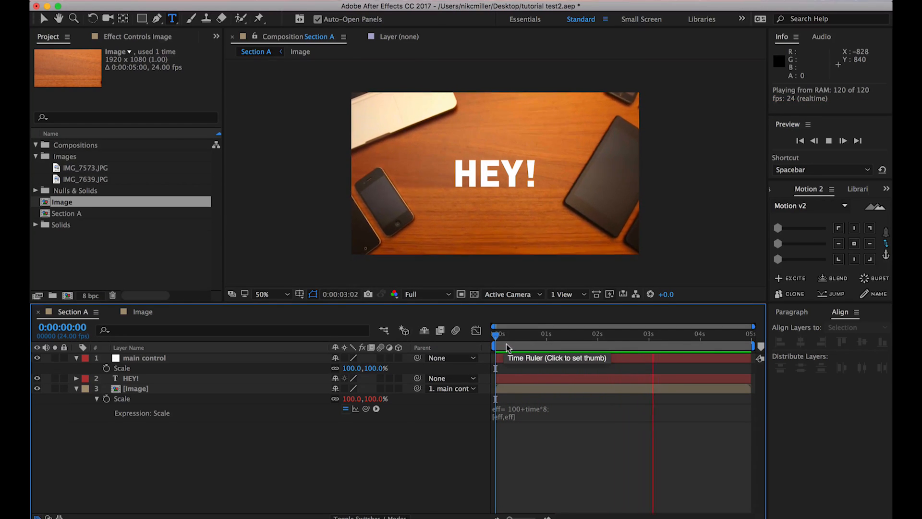
{"action": "key", "text": "space"}
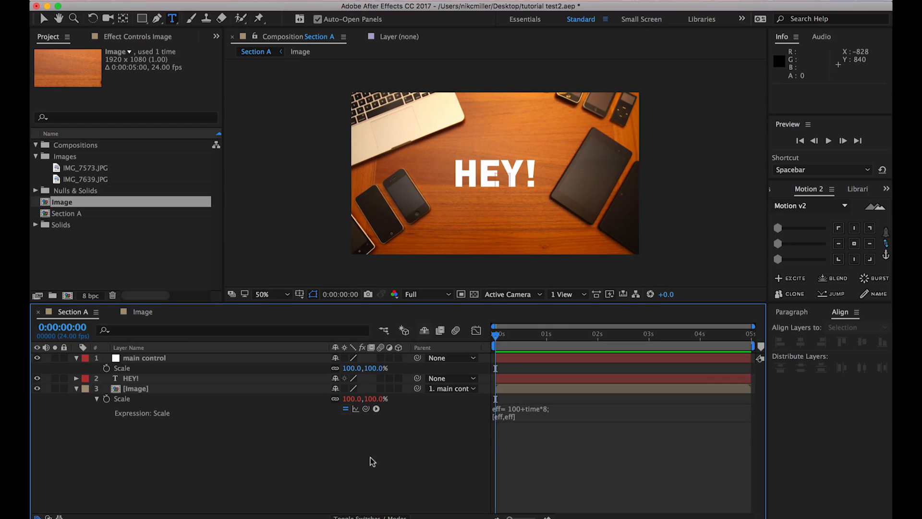
Test the main control null at 187% scale from 0:00:01:06 and preview its effect on the image zoom
{"action": "left_click", "coordinate": [560, 333]}
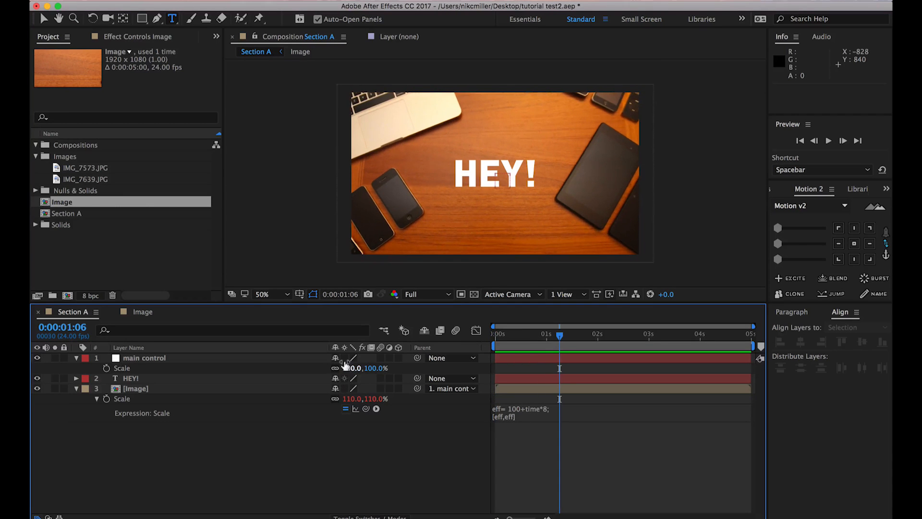
{"action": "left_click_drag", "start_coordinate": [345, 366], "coordinate": [407, 372]}
{"action": "key", "text": "space"}
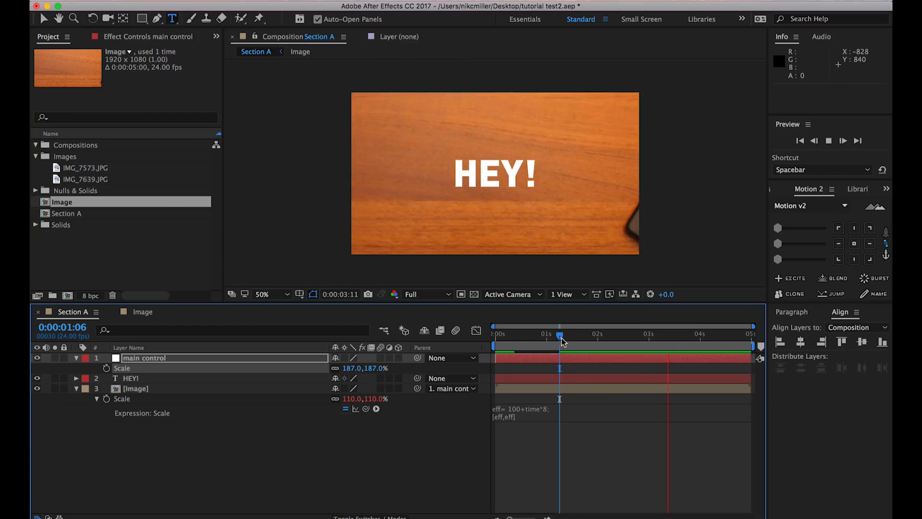
{"action": "left_click_drag", "start_coordinate": [560, 337], "coordinate": [493, 338]}
Reset the main control null's scale to 100%
{"action": "left_click", "coordinate": [352, 369]}
{"action": "type", "text": "1"}
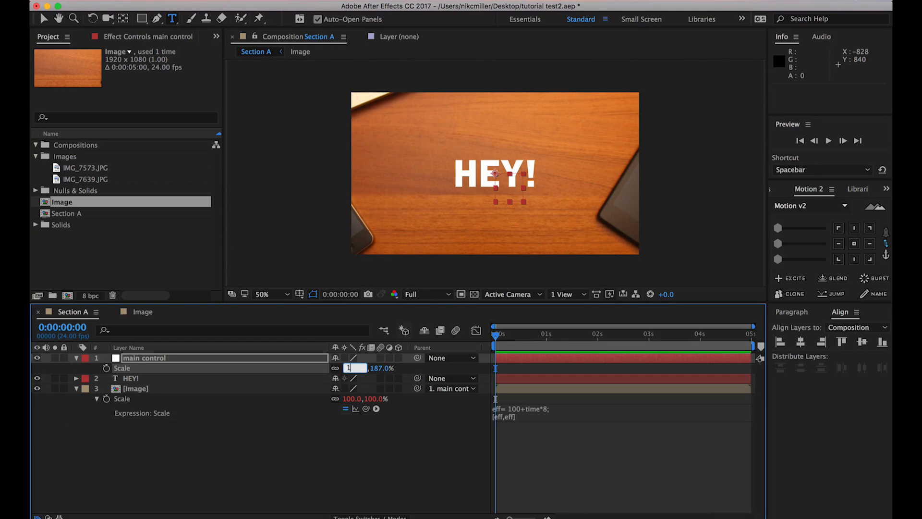
{"action": "type", "text": "00"}
{"action": "key", "text": "Return"}
{"action": "left_click", "coordinate": [303, 433]}
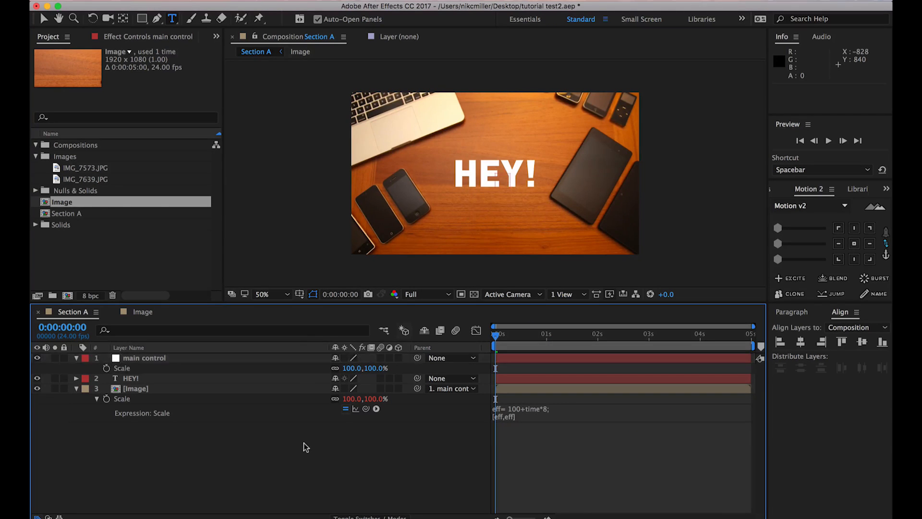
Start an expression on the HEY! layer's Scale with the line offset=thisComp.layer("main control").transform.scale[0]/100;
{"action": "left_click", "coordinate": [114, 383]}
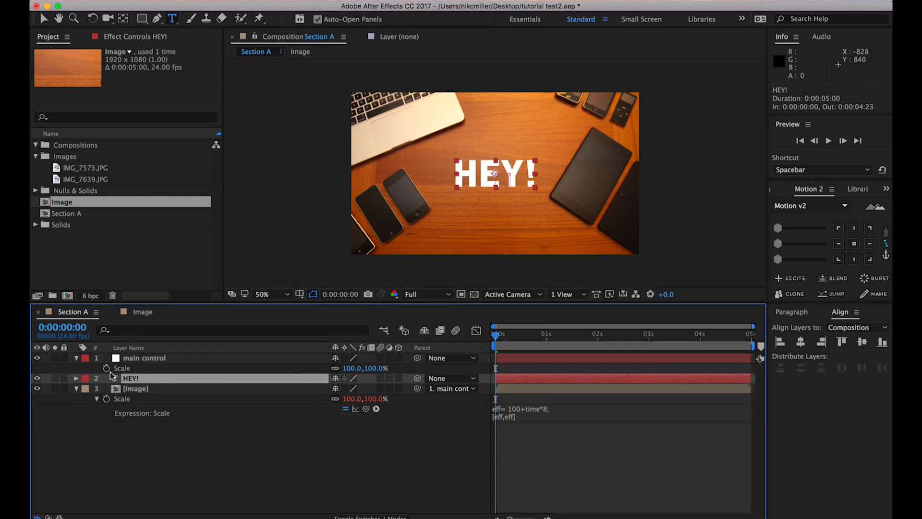
{"action": "left_click", "coordinate": [76, 378]}
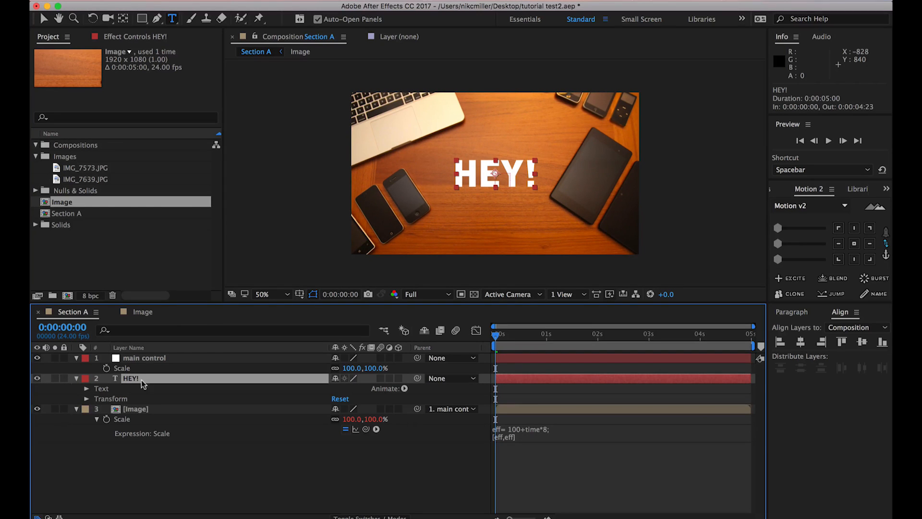
{"action": "key", "text": "s"}
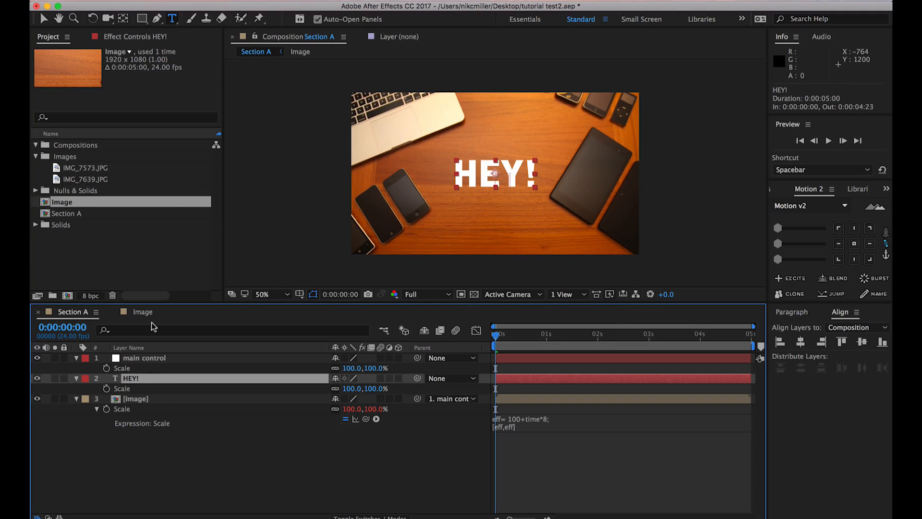
{"action": "left_click", "coordinate": [106, 388], "text": "alt"}
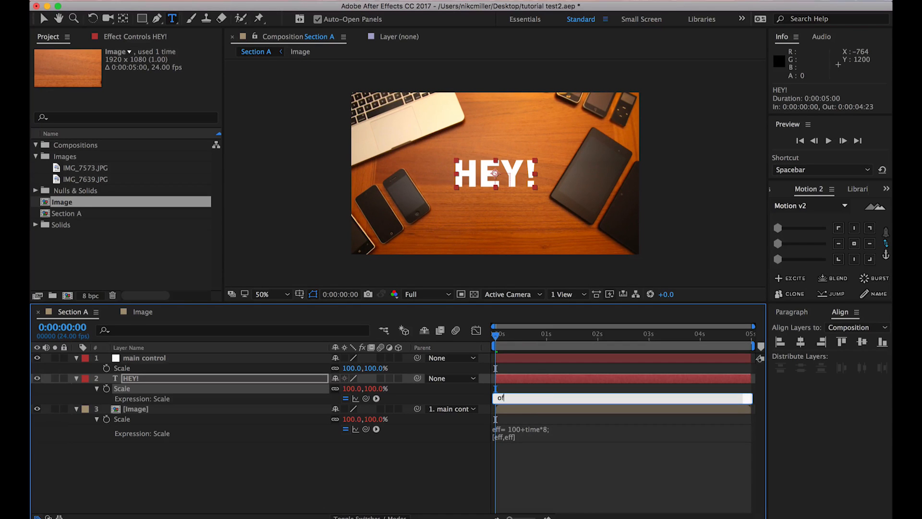
{"action": "type", "text": "set="}
{"action": "left_click_drag", "start_coordinate": [363, 401], "coordinate": [346, 368]}
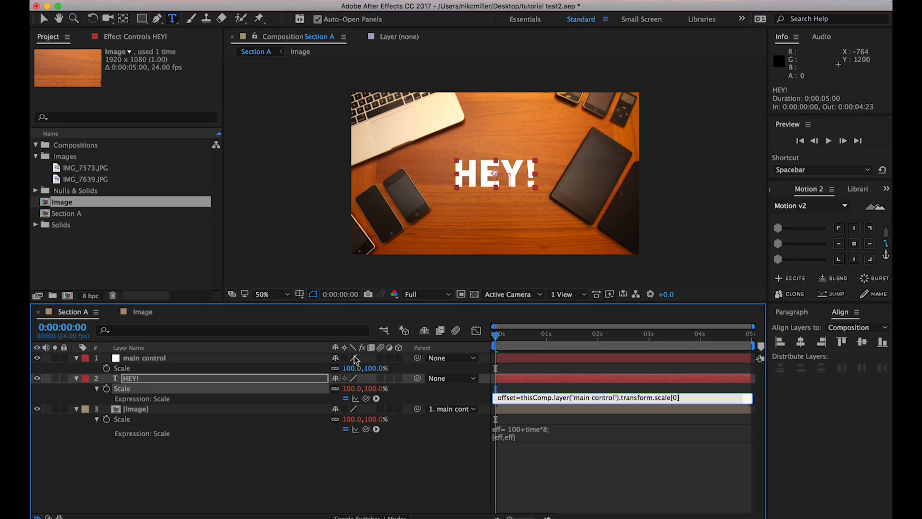
{"action": "type", "text": "100;"}
{"action": "key", "text": "Return"}
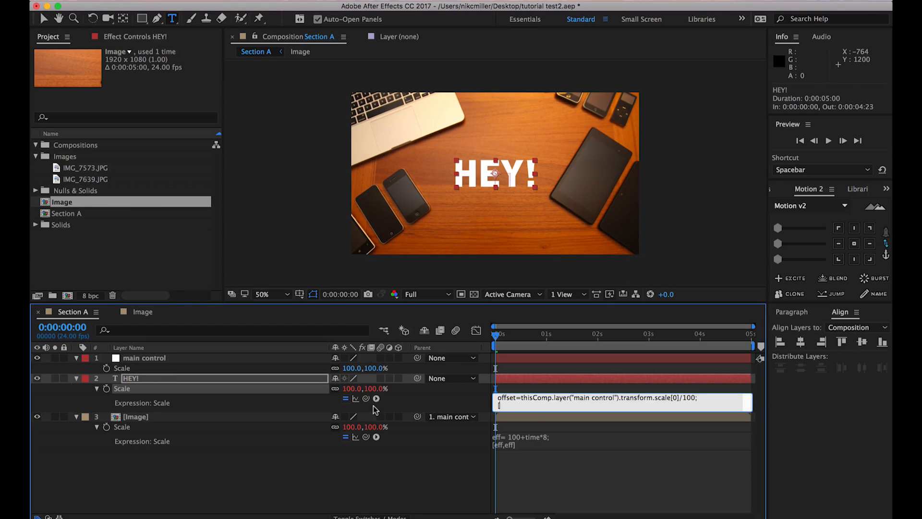
Add a second expression line returning an array of main control's transform.scale[0]*offset and transform.scale[1]*offset to the HEY! layer's Scale
{"action": "mouse_move", "coordinate": [362, 398]}
{"action": "left_mouse_down"}
{"action": "mouse_move", "coordinate": [348, 390]}
{"action": "mouse_move", "coordinate": [355, 394]}
{"action": "left_mouse_up"}
{"action": "left_click_drag", "start_coordinate": [365, 398], "coordinate": [349, 369]}
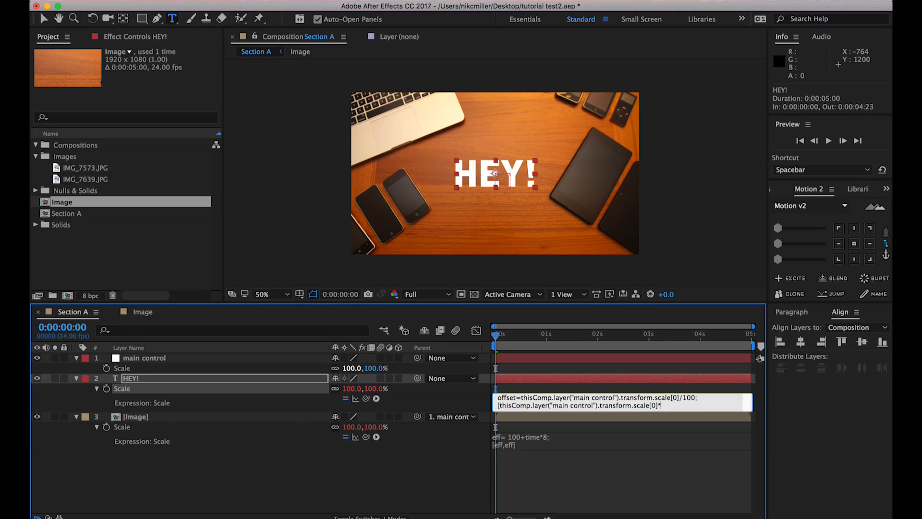
{"action": "type", "text": "*offset,"}
{"action": "left_click_drag", "start_coordinate": [365, 398], "coordinate": [370, 369]}
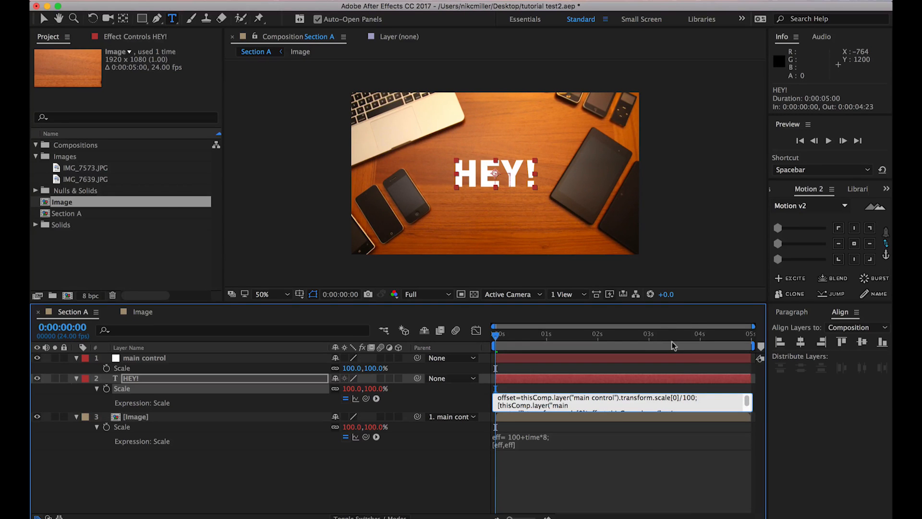
{"action": "left_click_drag", "start_coordinate": [747, 401], "coordinate": [747, 407]}
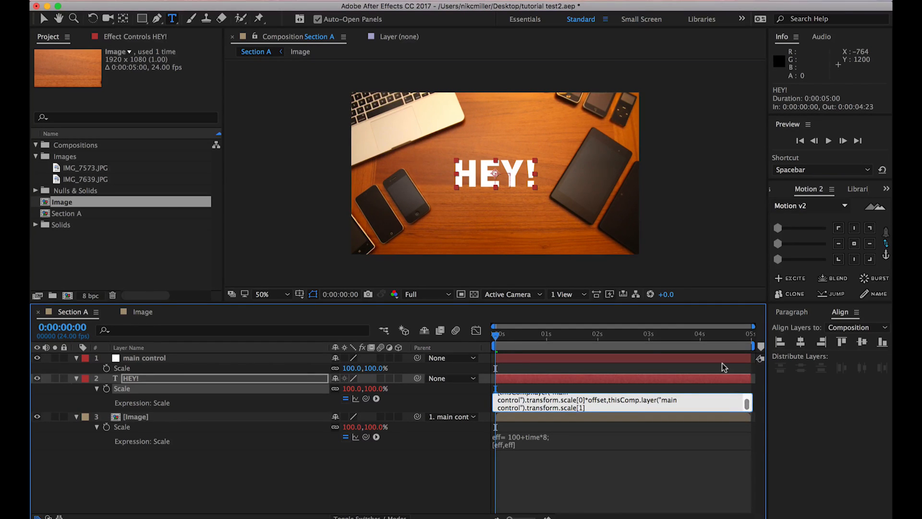
{"action": "type", "text": "*offset]"}
Commit the HEY! layer's scale expression and preview the composition from the start
{"action": "left_click", "coordinate": [472, 331]}
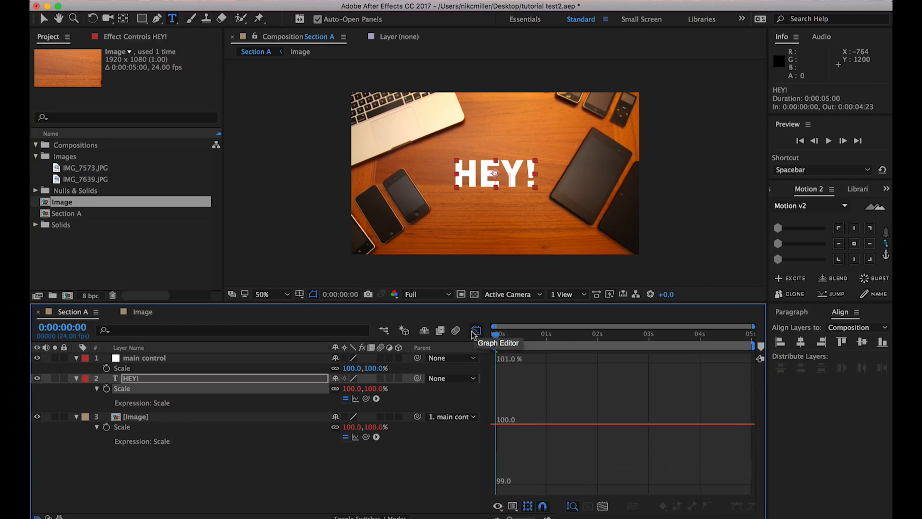
{"action": "left_click", "coordinate": [475, 330]}
{"action": "left_click", "coordinate": [406, 499]}
{"action": "key", "text": "space"}
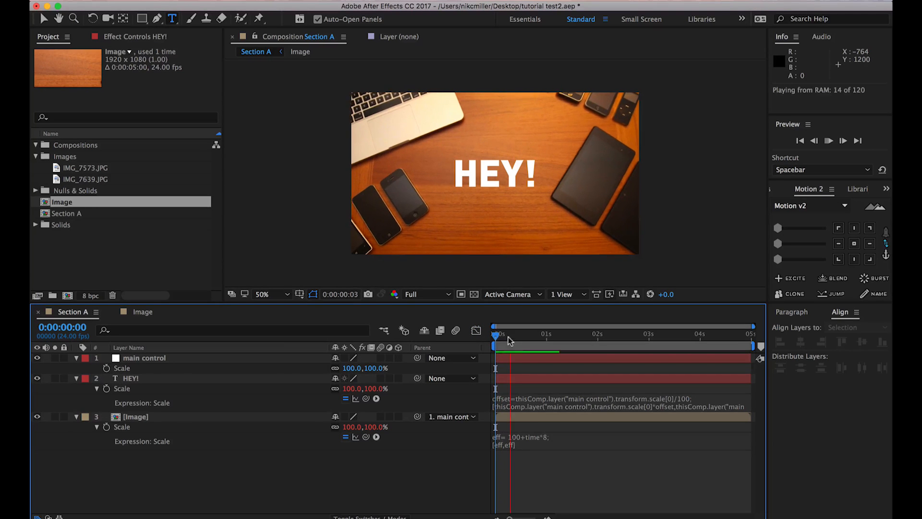
Try reducing the main control null's scale to 89% at the composition's start, and undo the change
{"action": "mouse_move", "coordinate": [509, 336]}
{"action": "left_mouse_down"}
{"action": "mouse_move", "coordinate": [479, 334]}
{"action": "mouse_move", "coordinate": [545, 342]}
{"action": "mouse_move", "coordinate": [460, 347]}
{"action": "mouse_move", "coordinate": [517, 348]}
{"action": "left_mouse_up"}
{"action": "key", "text": "Home"}
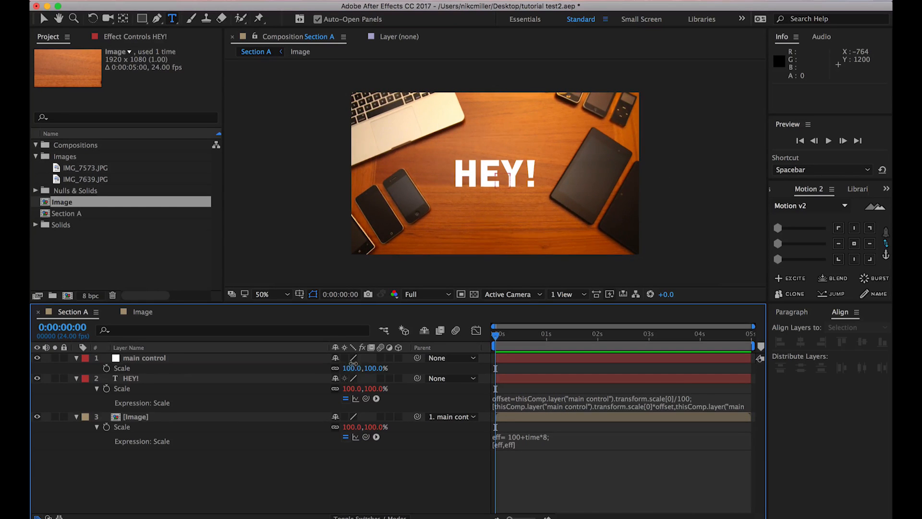
{"action": "mouse_move", "coordinate": [352, 367]}
{"action": "left_mouse_down"}
{"action": "mouse_move", "coordinate": [375, 367]}
{"action": "mouse_move", "coordinate": [352, 383]}
{"action": "left_mouse_up"}
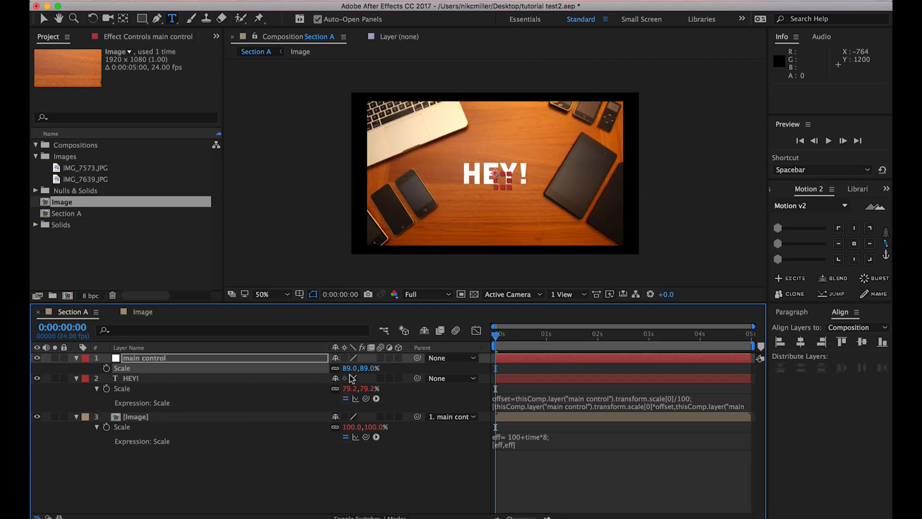
{"action": "key", "text": "super+z"}
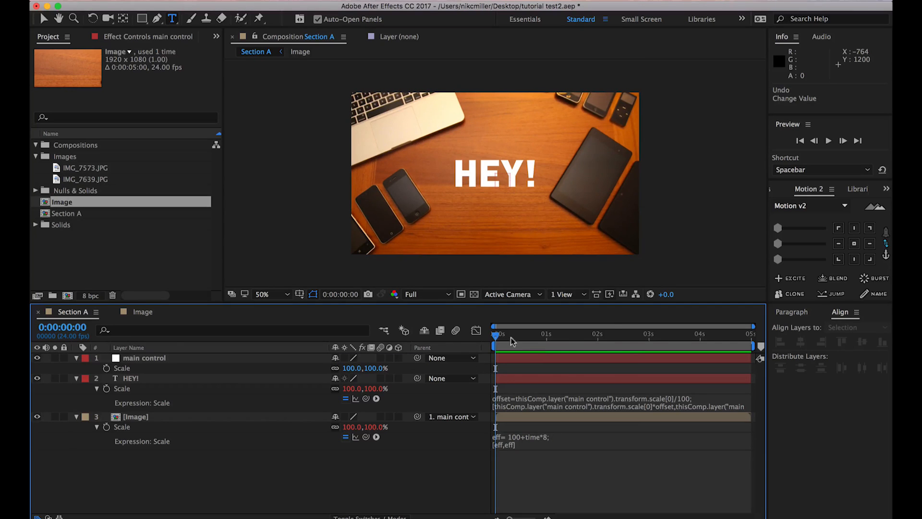
Keyframe main control's scale at 0:00:01:08 and at 127% at 0:00:01:18, ease the second keyframe, and preview
{"action": "left_click_drag", "start_coordinate": [511, 338], "coordinate": [564, 336]}
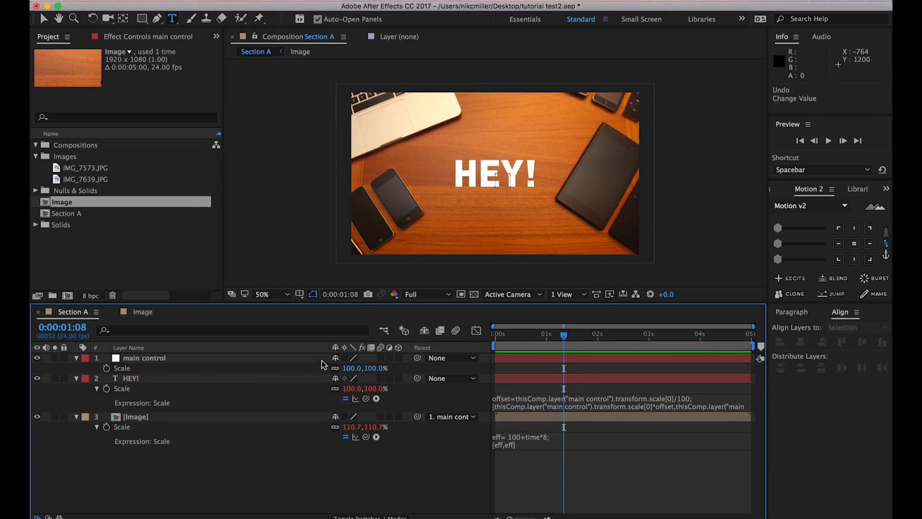
{"action": "left_click", "coordinate": [106, 368]}
{"action": "key", "text": "shift+Page_Down"}
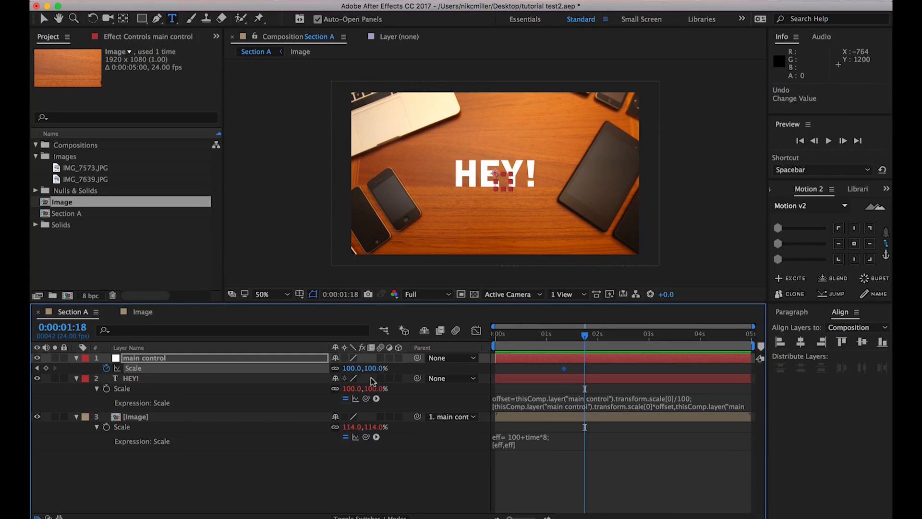
{"action": "left_click_drag", "start_coordinate": [347, 368], "coordinate": [368, 371]}
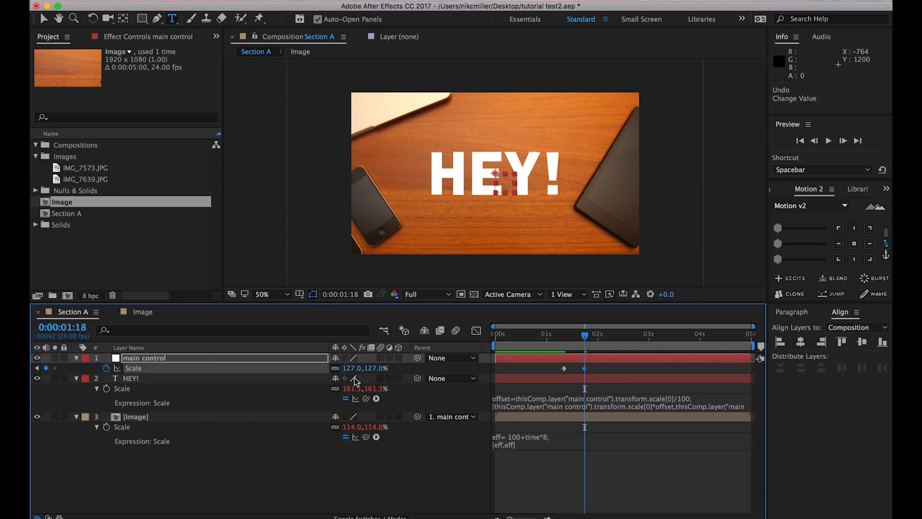
{"action": "left_click_drag", "start_coordinate": [596, 366], "coordinate": [574, 376]}
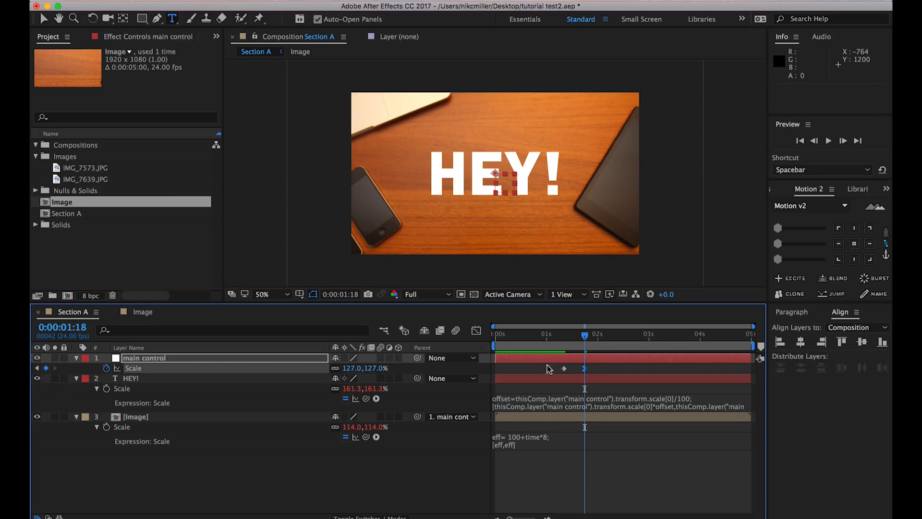
{"action": "key", "text": "space"}
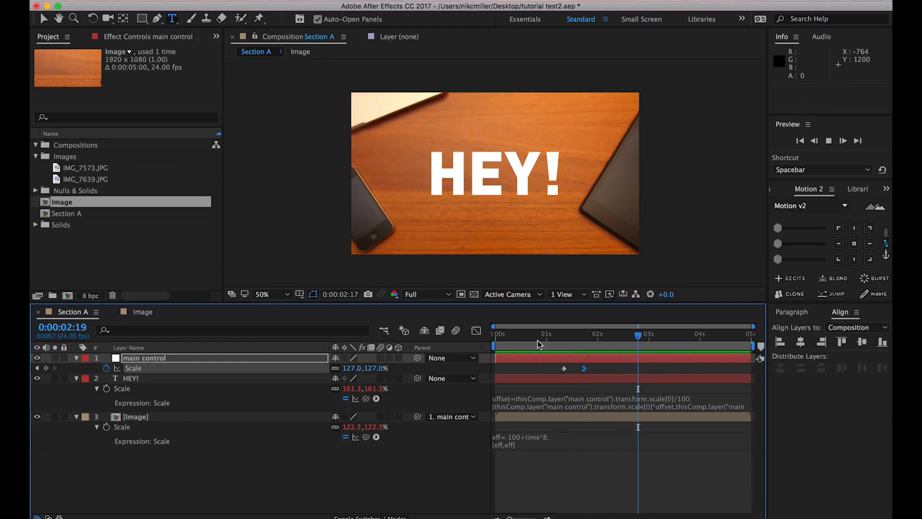
Add a holding scale keyframe on main control at 0:00:02:19 and an 83% keyframe at 0:00:03:05, and preview
{"action": "left_click", "coordinate": [45, 367]}
{"action": "key", "text": "shift+Page_Down"}
{"action": "left_click_drag", "start_coordinate": [350, 368], "coordinate": [330, 360]}
{"action": "key", "text": "space"}
Ease main control's last scale keyframe with Motion v2 and preview the zoom animation
{"action": "left_click", "coordinate": [660, 369]}
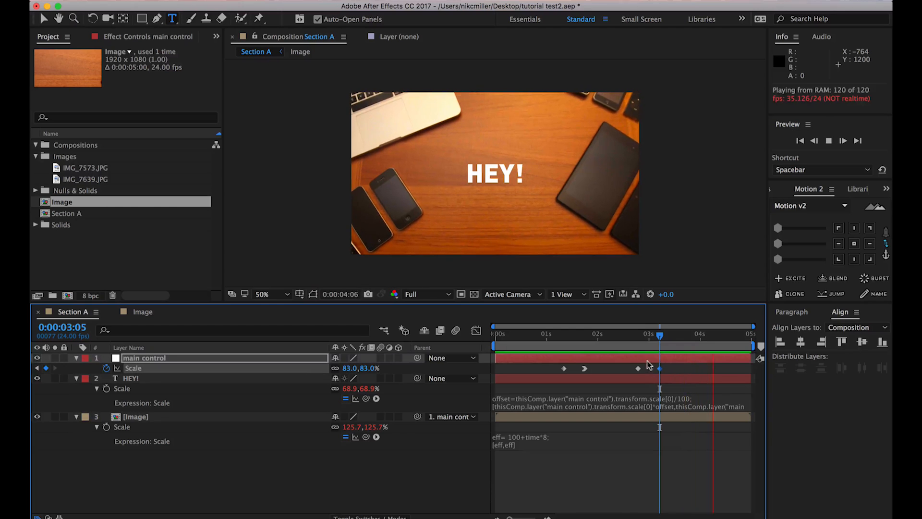
{"action": "key", "text": "space"}
{"action": "left_click", "coordinate": [648, 336]}
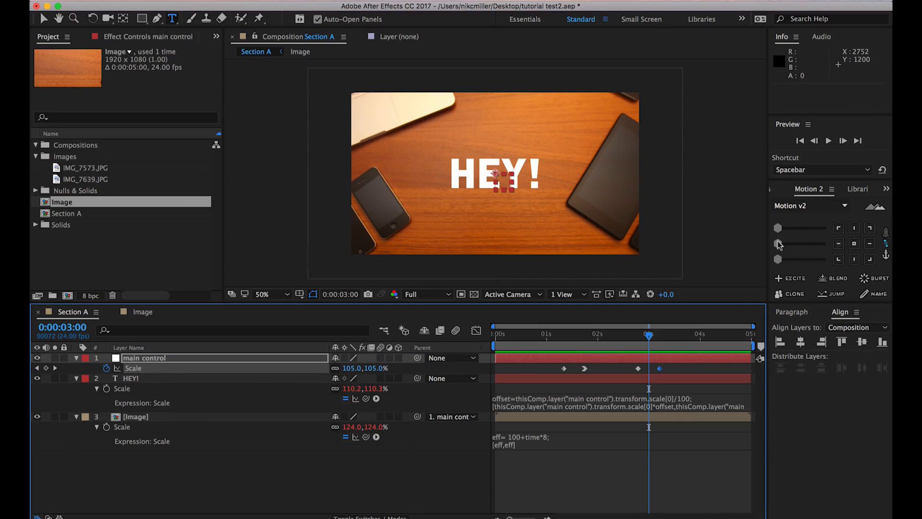
{"action": "left_click_drag", "start_coordinate": [778, 244], "coordinate": [802, 244]}
{"action": "key", "text": "space"}
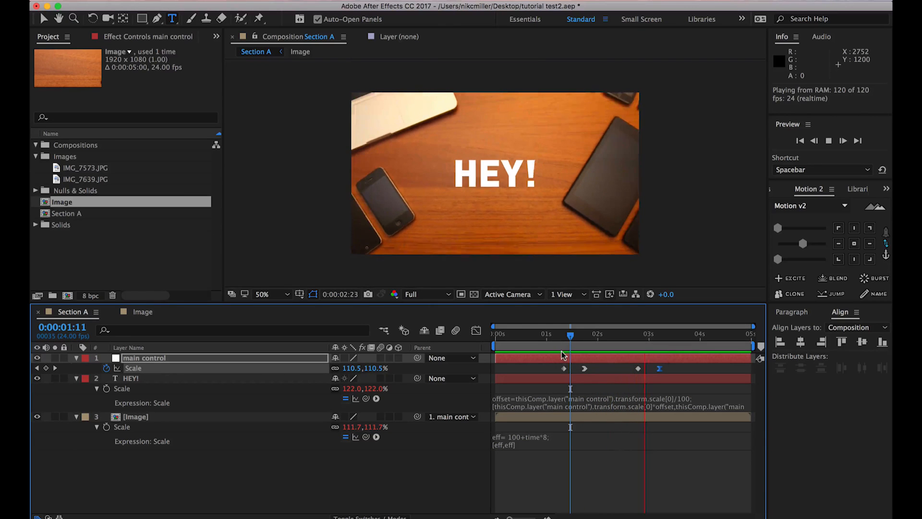
{"action": "key", "text": "space"}
{"action": "key", "text": "space"}
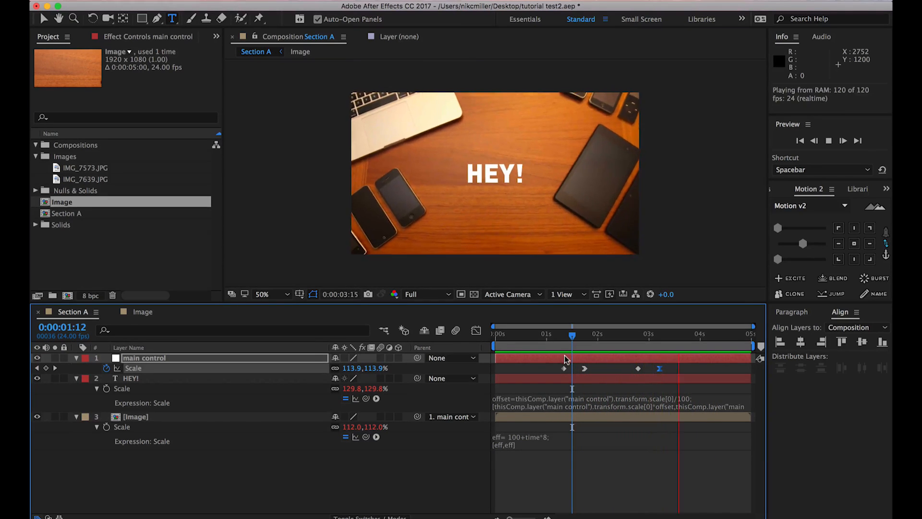
{"action": "key", "text": "space"}
{"action": "key", "text": "space"}
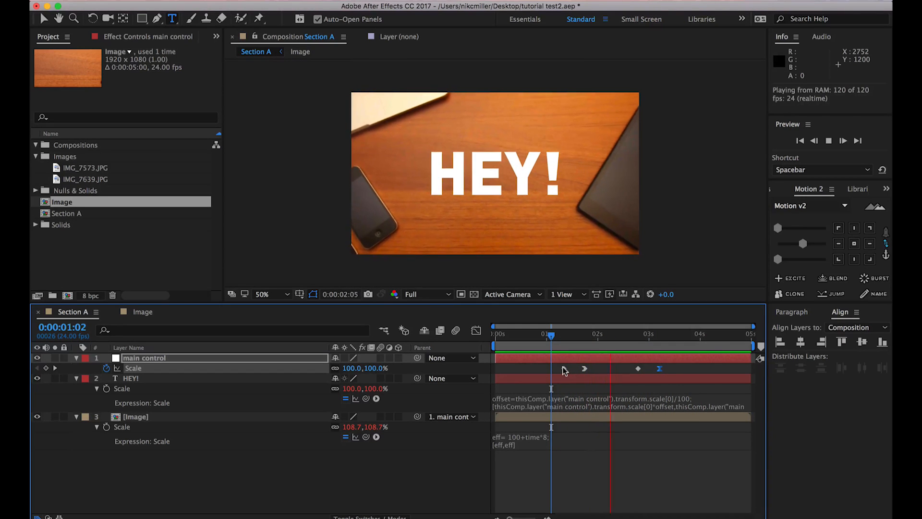
{"action": "key", "text": "space"}
{"action": "left_click", "coordinate": [195, 483]}
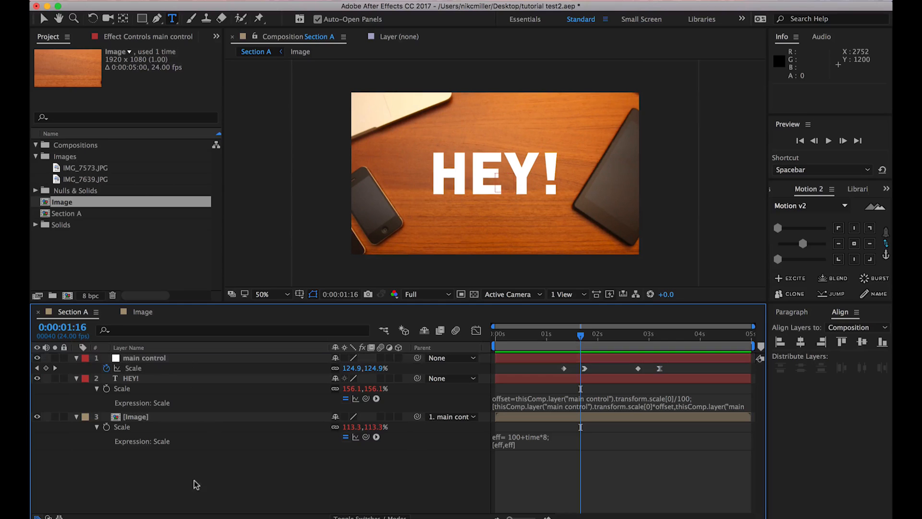
Duplicate the HEY! layer, position the copy below it at 960, 922, and change its text to YOU
{"action": "left_click", "coordinate": [126, 382]}
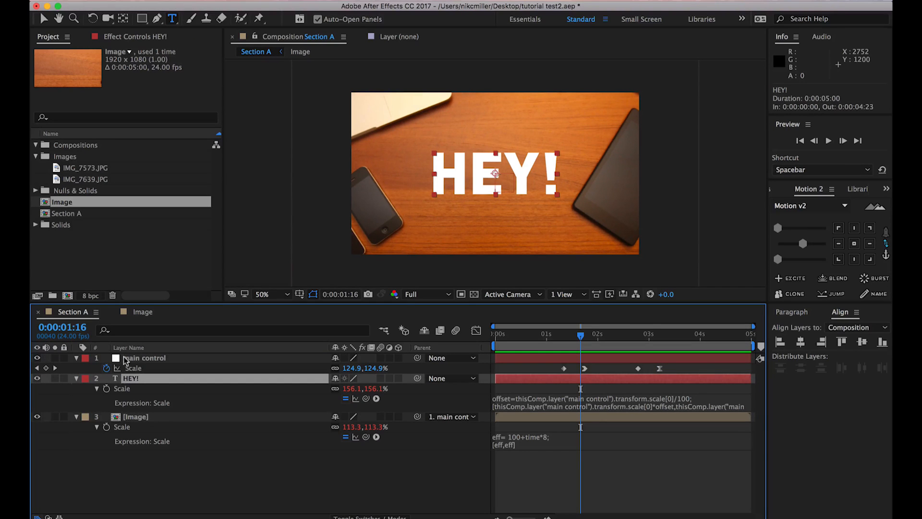
{"action": "key", "text": "super+d"}
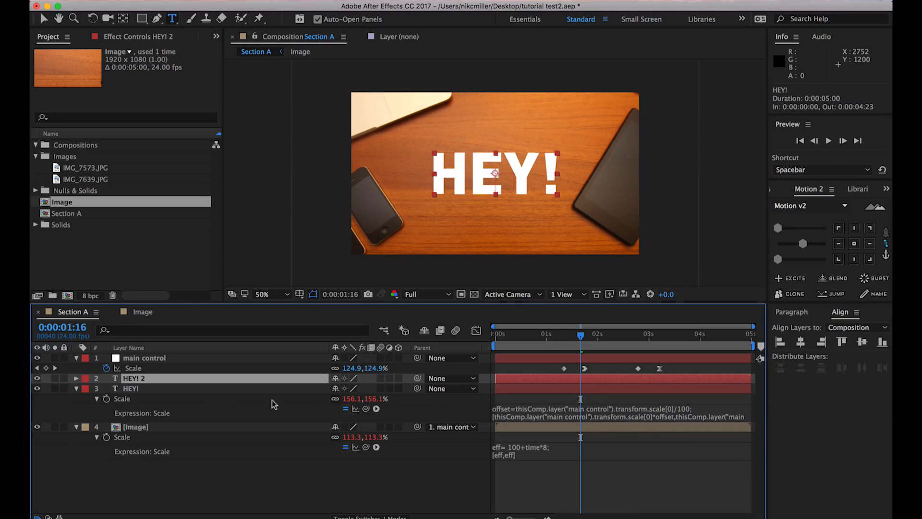
{"action": "key", "text": "p"}
{"action": "left_click_drag", "start_coordinate": [364, 388], "coordinate": [480, 388]}
{"action": "double_click", "coordinate": [126, 377]}
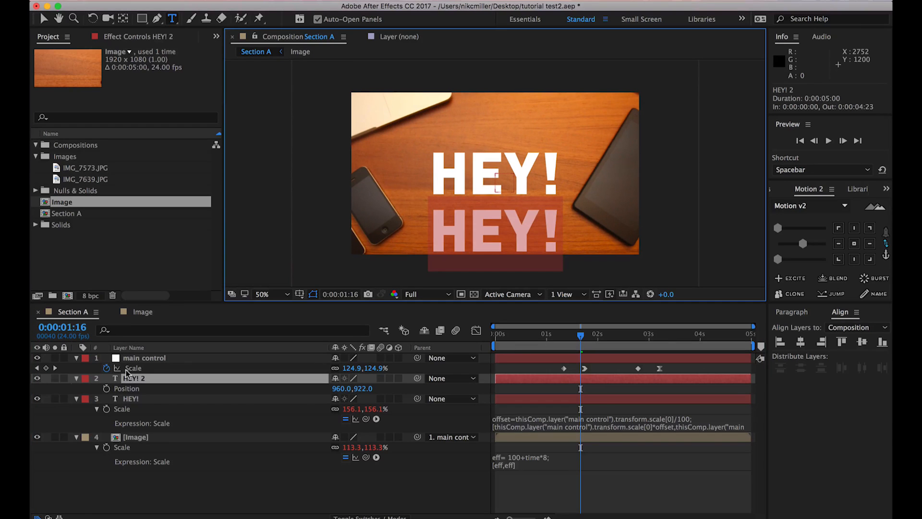
{"action": "type", "text": "YOU"}
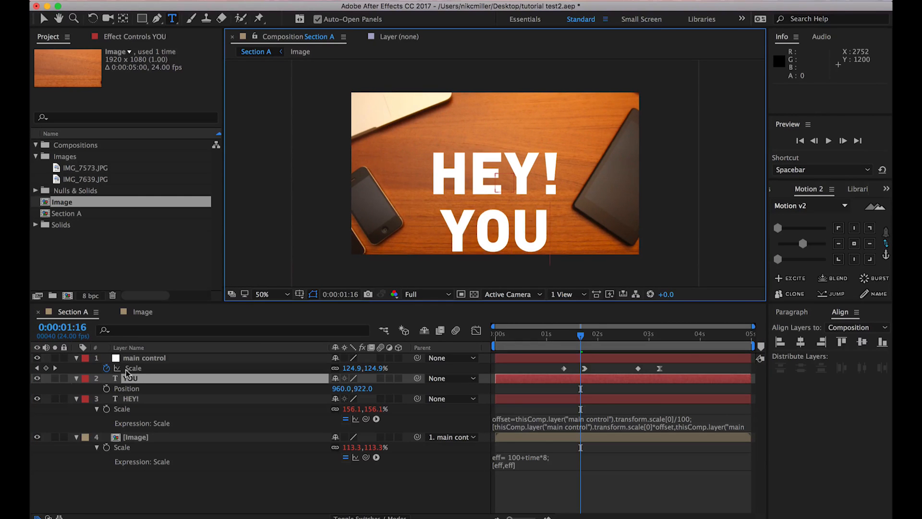
{"action": "left_click", "coordinate": [216, 494]}
Change the offset divisor in the YOU layer's Scale expression to 90 and scrub through the zoom
{"action": "left_click", "coordinate": [131, 379]}
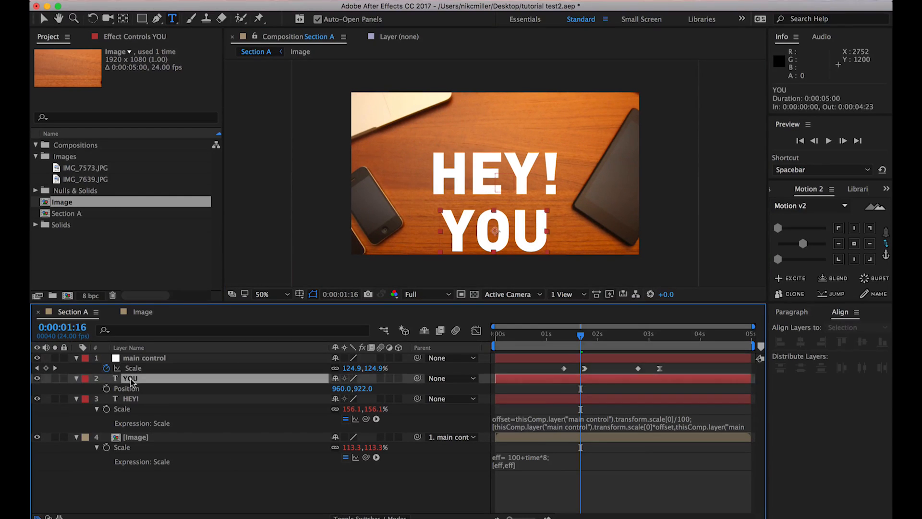
{"action": "key", "text": "s"}
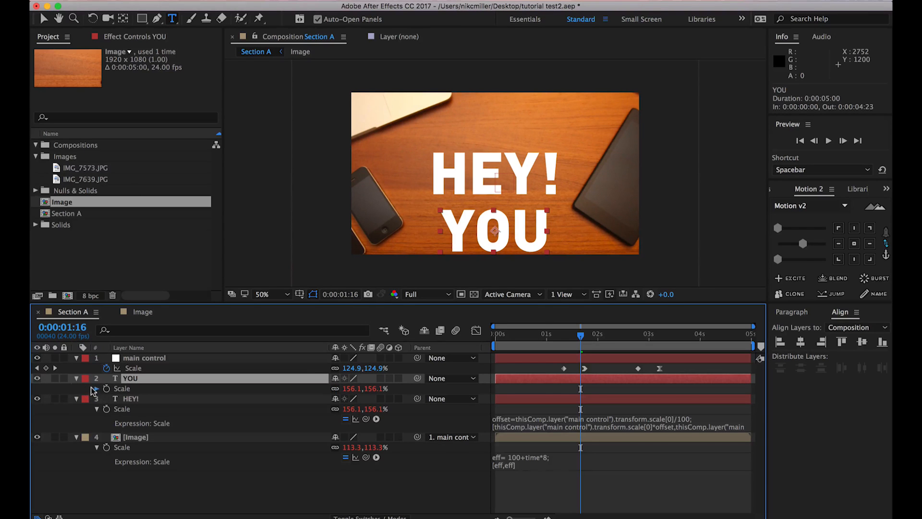
{"action": "left_click", "coordinate": [95, 388]}
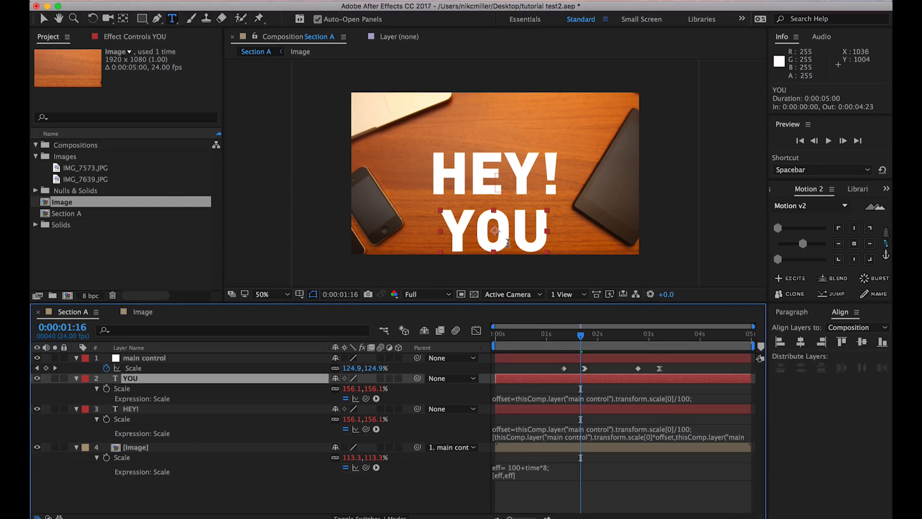
{"action": "left_click", "coordinate": [649, 400]}
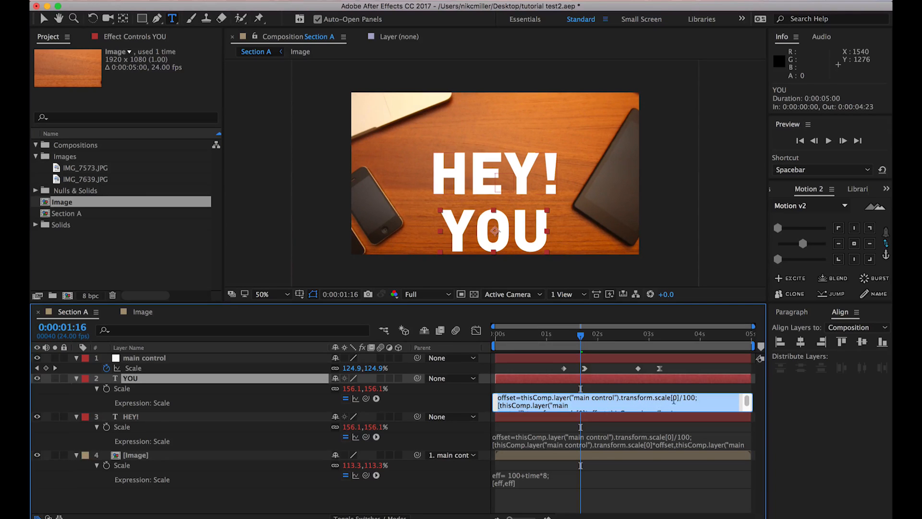
{"action": "left_click", "coordinate": [687, 398]}
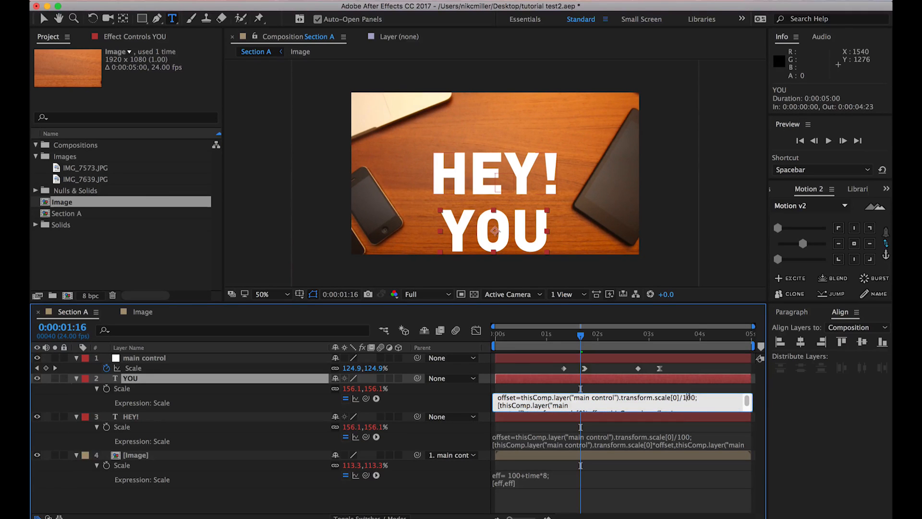
{"action": "key", "text": "BackSpace"}
{"action": "key", "text": "BackSpace"}
{"action": "type", "text": "9"}
{"action": "left_click", "coordinate": [683, 391]}
{"action": "left_click_drag", "start_coordinate": [559, 336], "coordinate": [621, 342]}
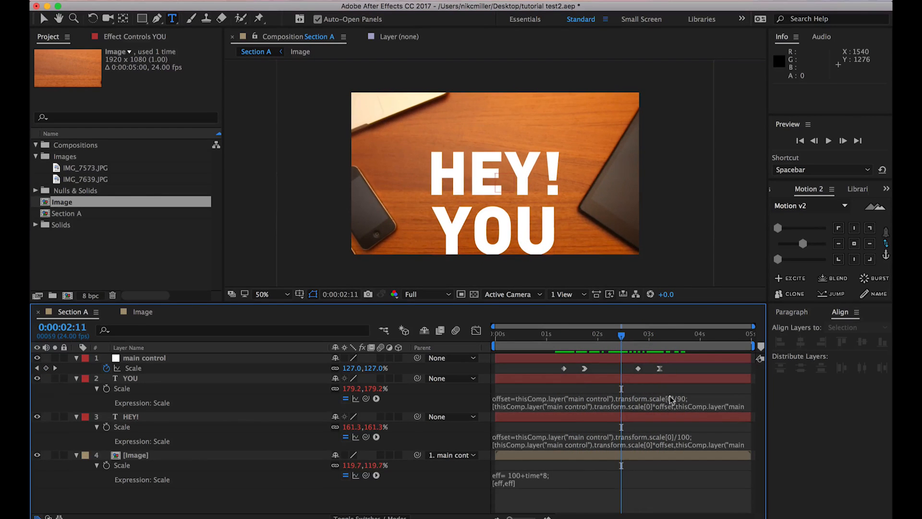
Change the offset divisor in the YOU layer's Scale expression to 80 and preview the zoom
{"action": "left_click", "coordinate": [685, 399]}
{"action": "left_click", "coordinate": [684, 399]}
{"action": "key", "text": "BackSpace"}
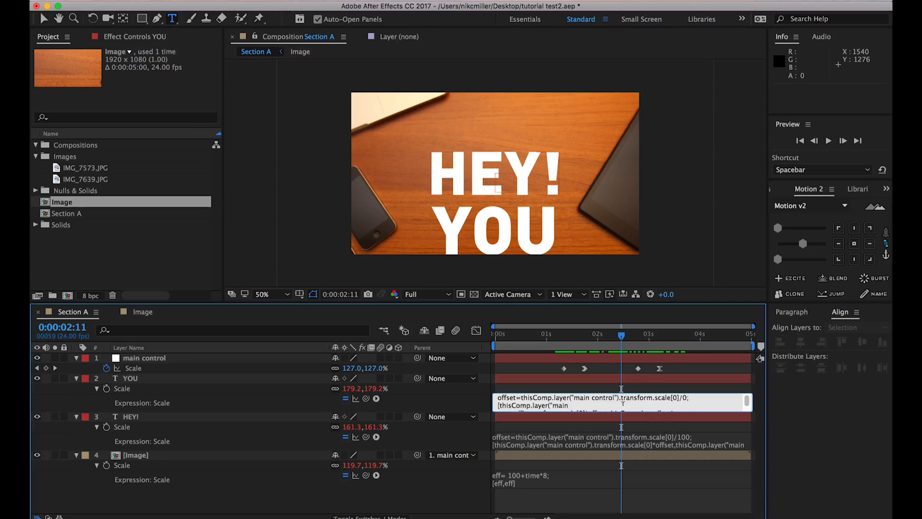
{"action": "type", "text": "9"}
{"action": "type", "text": "8"}
{"action": "left_click_drag", "start_coordinate": [598, 341], "coordinate": [543, 345]}
{"action": "key", "text": "space"}
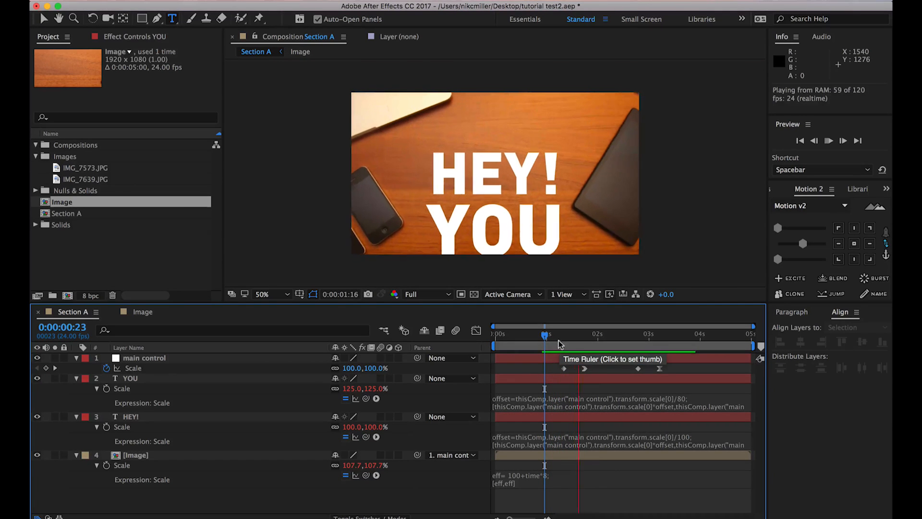
{"action": "left_click_drag", "start_coordinate": [556, 340], "coordinate": [593, 346]}
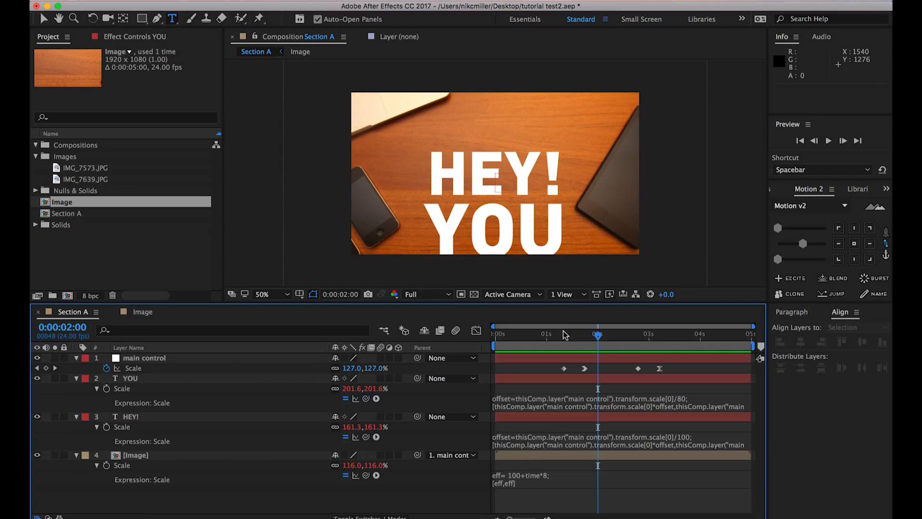
Return to the composition's start and delete the YOU layer
{"action": "key", "text": "Home"}
{"action": "left_click", "coordinate": [520, 379]}
{"action": "key", "text": "Delete"}
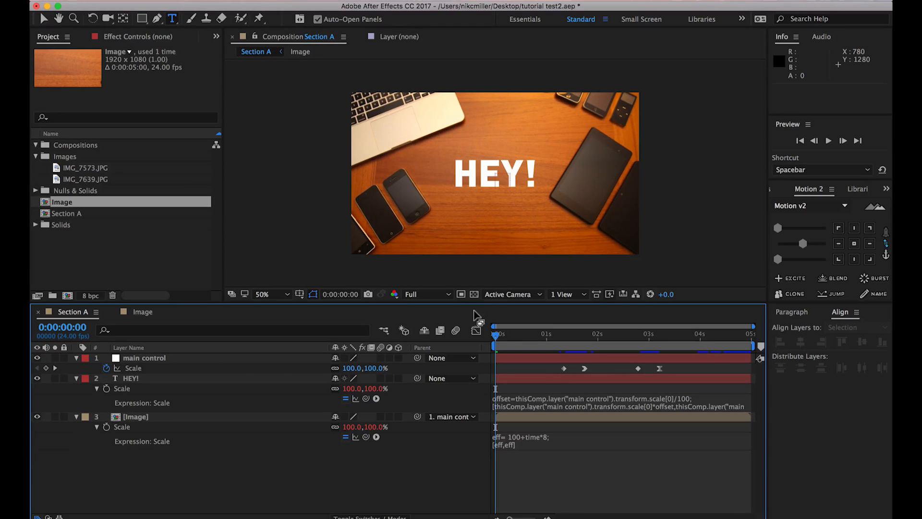
Bring up the list of effects and presets and ready its search
{"action": "left_click", "coordinate": [886, 188]}
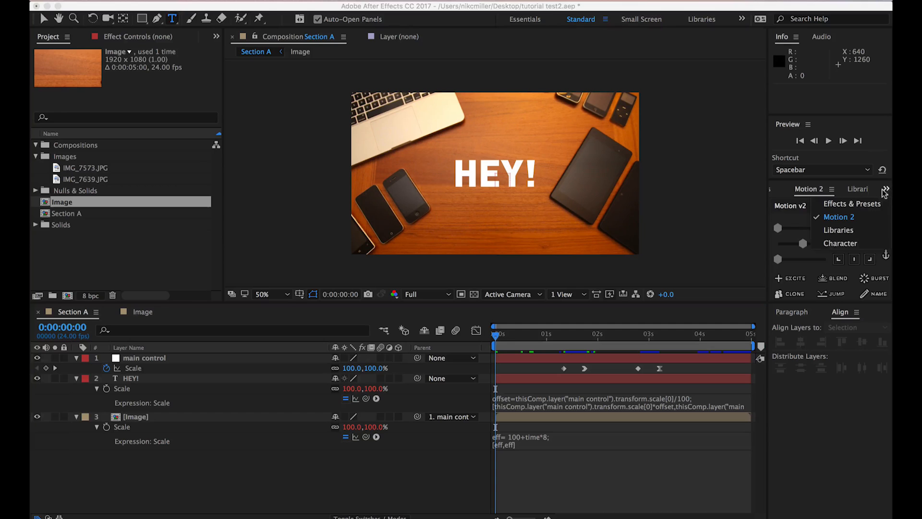
{"action": "left_click", "coordinate": [833, 203]}
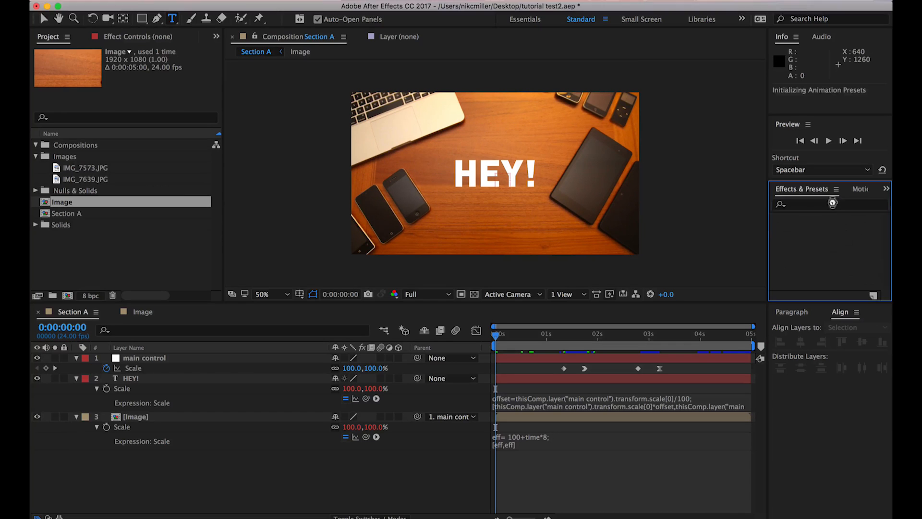
{"action": "left_click", "coordinate": [336, 487]}
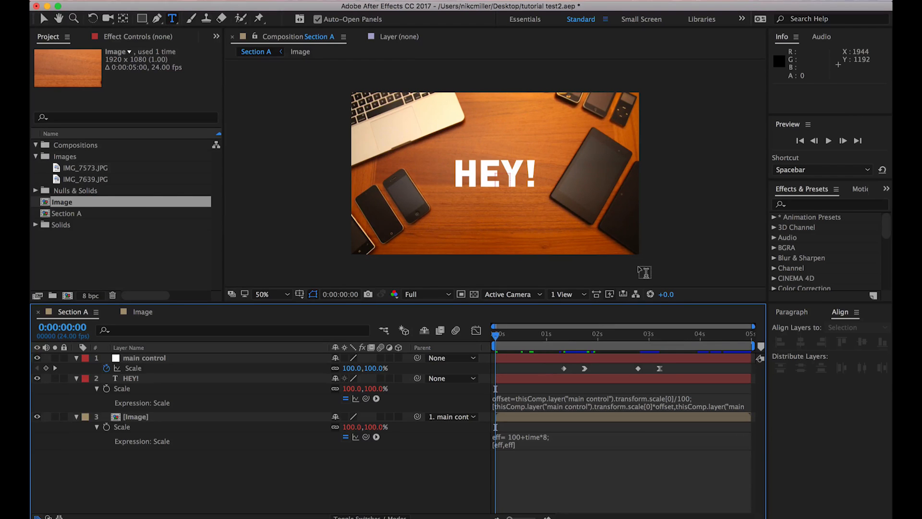
{"action": "left_click", "coordinate": [790, 205]}
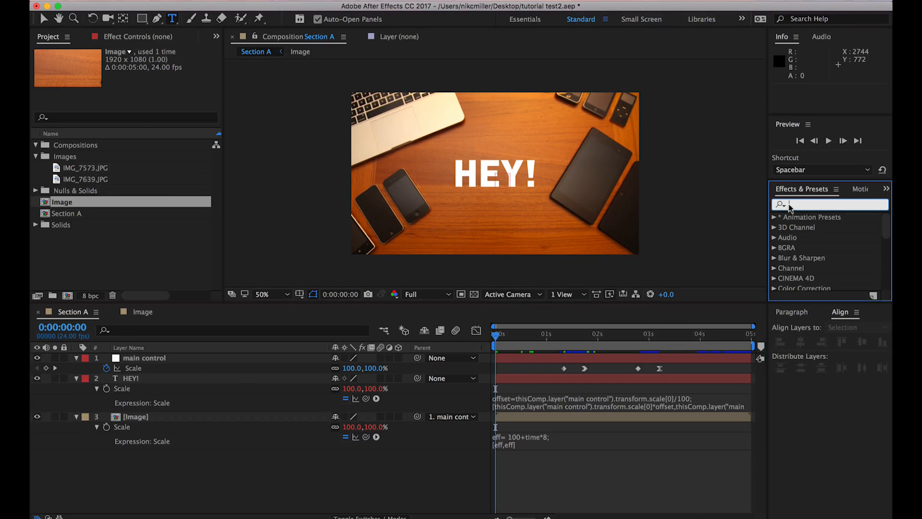
Add an adjustment layer above the main control layer and rename it OC
{"action": "right_click", "coordinate": [275, 487]}
{"action": "mouse_move", "coordinate": [256, 13]}
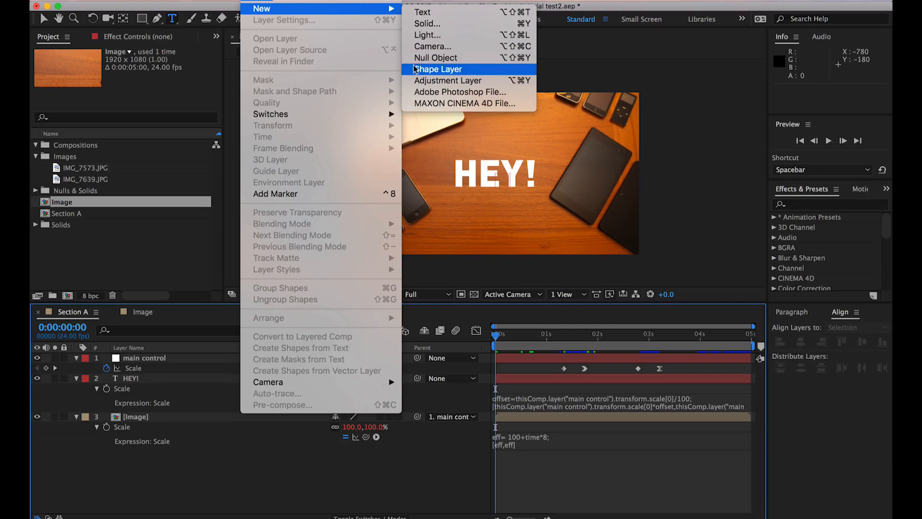
{"action": "left_click", "coordinate": [403, 80]}
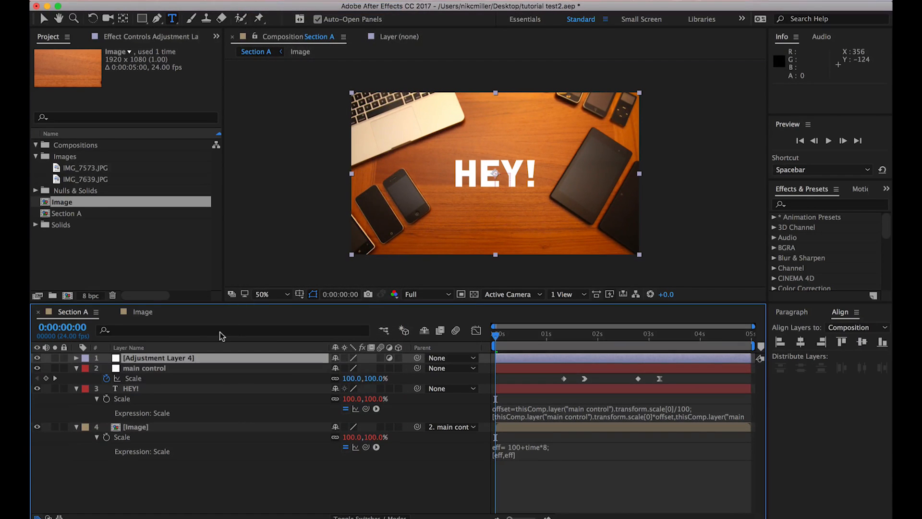
{"action": "key", "text": "Return"}
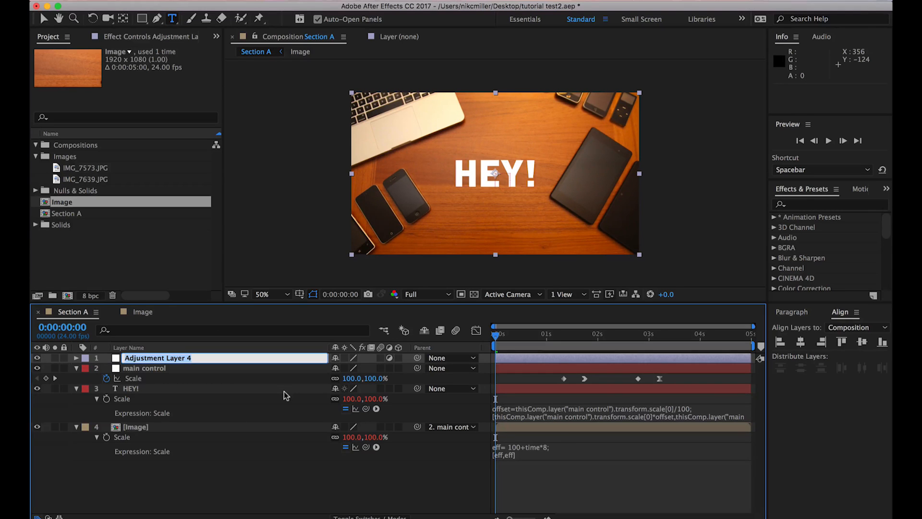
{"action": "type", "text": "OC"}
{"action": "key", "text": "Return"}
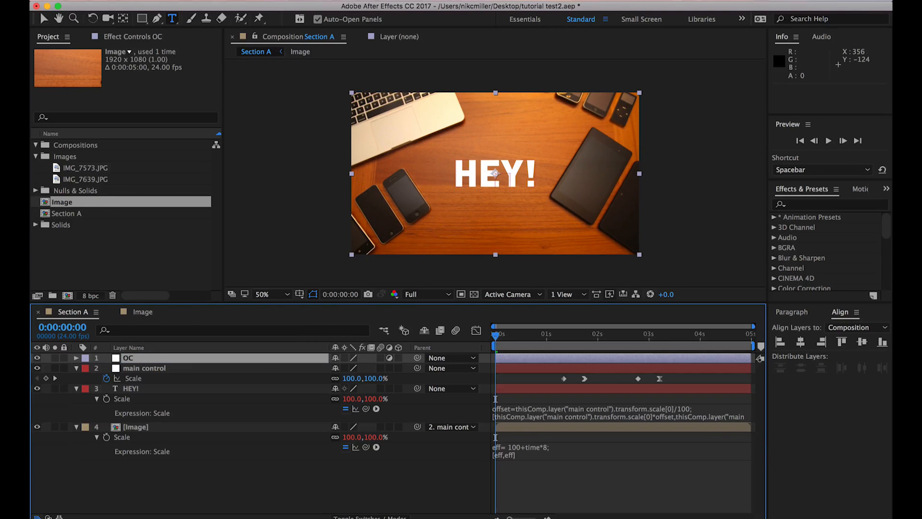
Apply Optics Compensation to the OC layer with a Field Of View of 107 and Reverse Lens Distortion enabled
{"action": "left_click", "coordinate": [801, 204]}
{"action": "type", "text": "optic"}
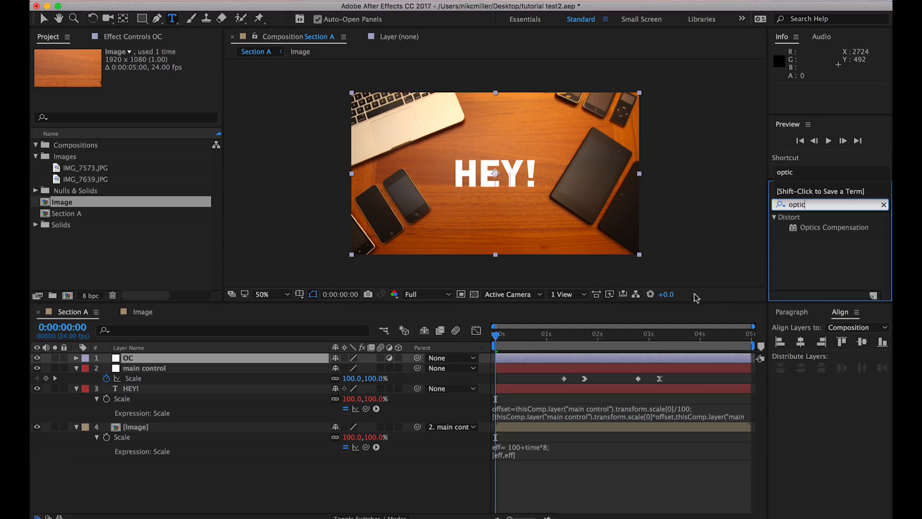
{"action": "left_click_drag", "start_coordinate": [804, 227], "coordinate": [124, 358]}
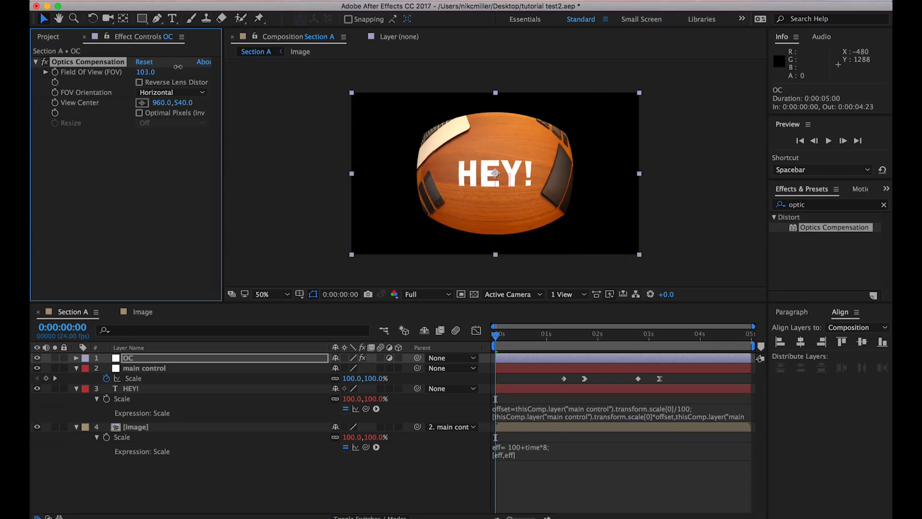
{"action": "left_click_drag", "start_coordinate": [178, 66], "coordinate": [184, 66]}
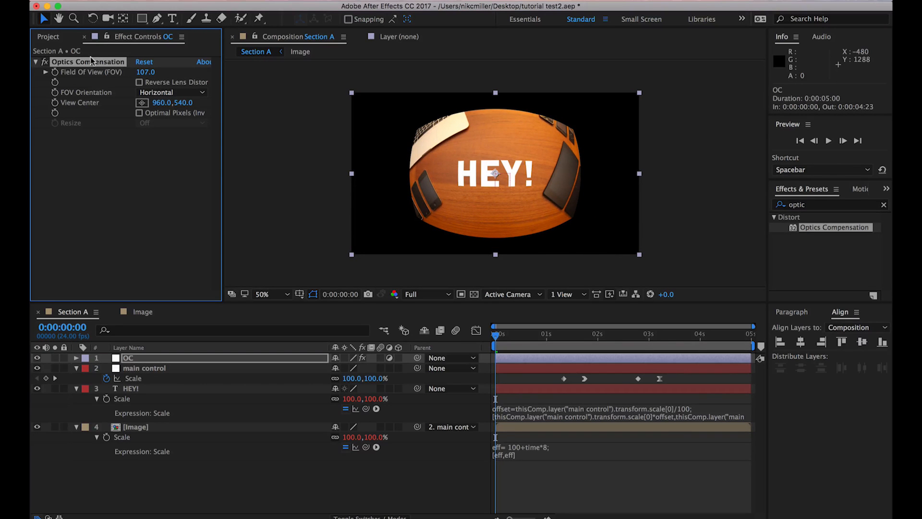
{"action": "left_click", "coordinate": [139, 82]}
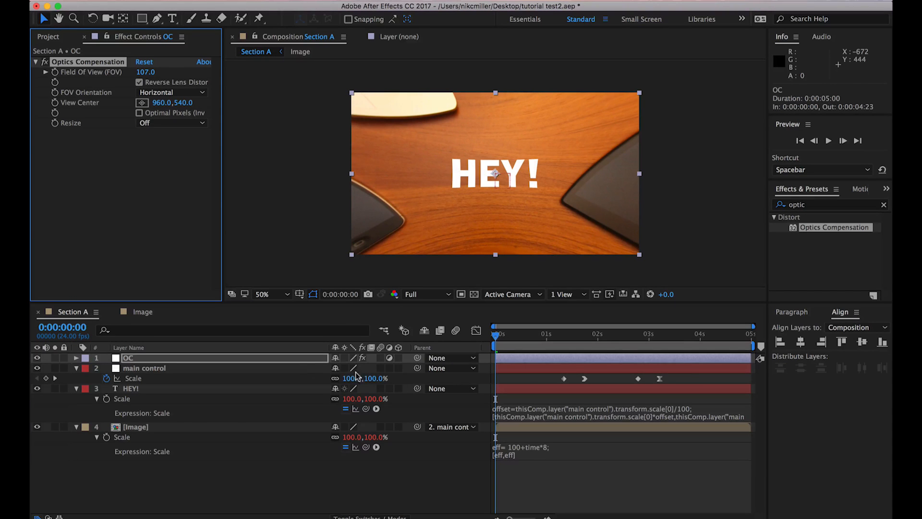
{"action": "left_click", "coordinate": [515, 341]}
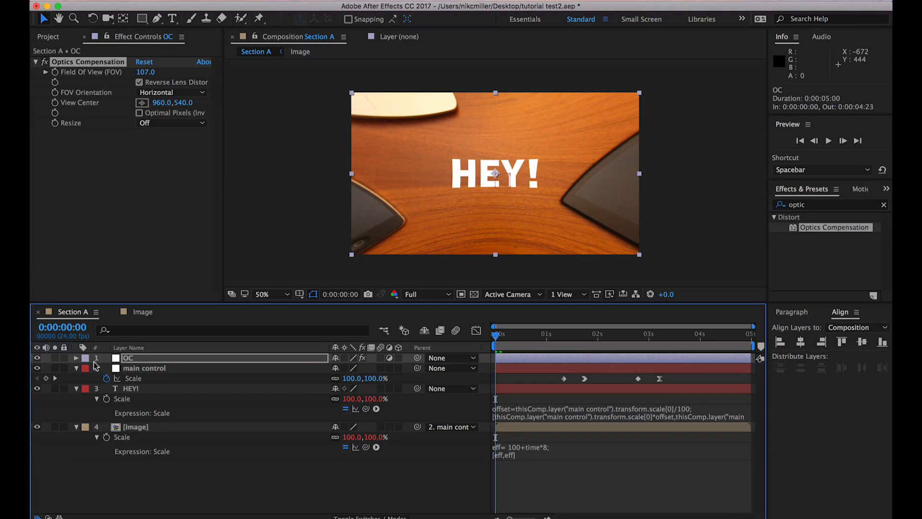
Keyframe the OC layer's Field Of View at the composition's start, and set it to 0 at frame 10
{"action": "left_click", "coordinate": [76, 357]}
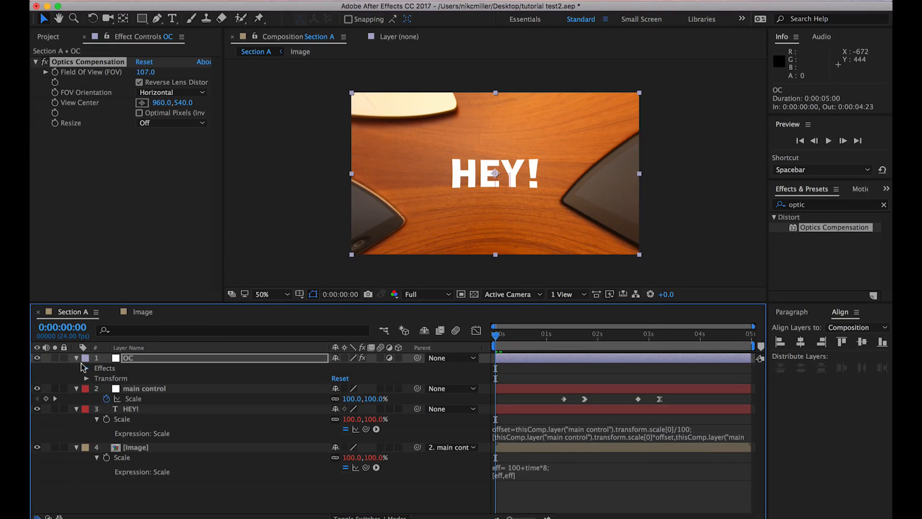
{"action": "left_click", "coordinate": [87, 368]}
{"action": "left_click", "coordinate": [96, 379]}
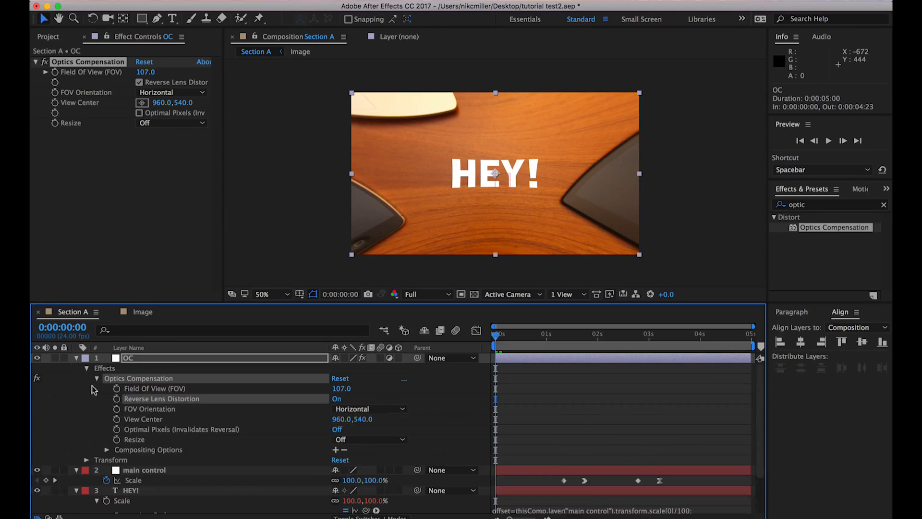
{"action": "left_click", "coordinate": [117, 388]}
{"action": "key", "text": "shift+Page_Down"}
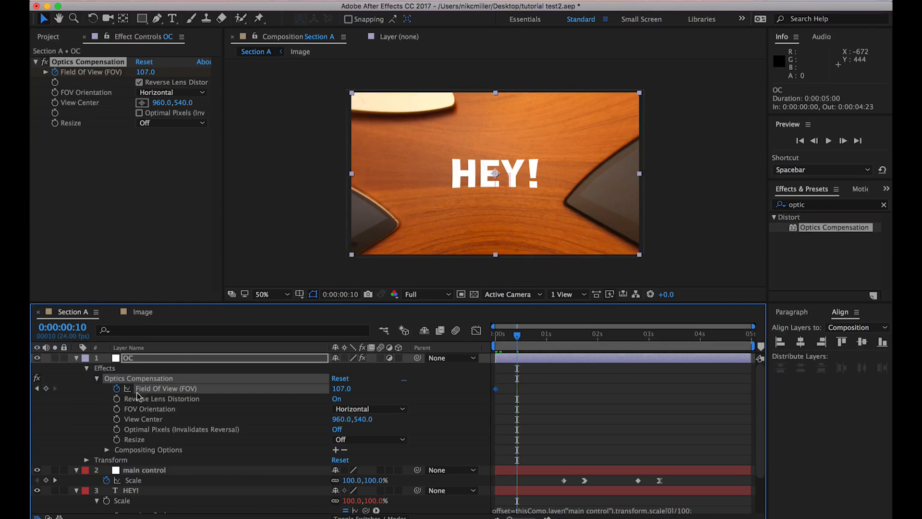
{"action": "left_click", "coordinate": [337, 388]}
{"action": "type", "text": "0"}
{"action": "key", "text": "Return"}
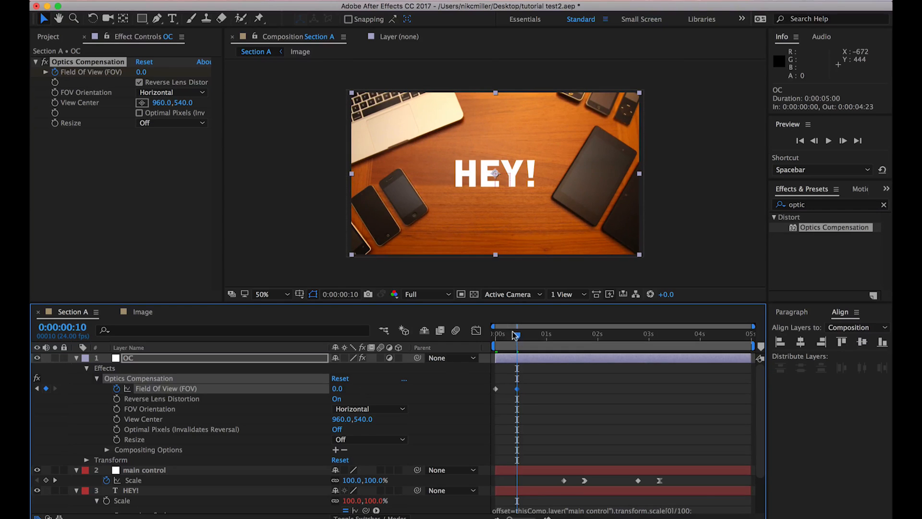
Scrub through the opening lens distortion animation and collapse the OC layer's properties
{"action": "left_click_drag", "start_coordinate": [514, 336], "coordinate": [461, 346]}
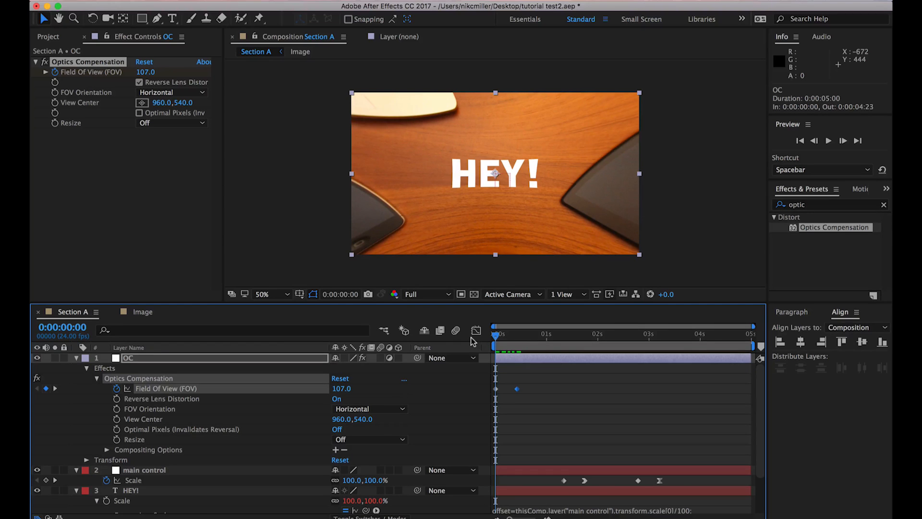
{"action": "mouse_move", "coordinate": [498, 337]}
{"action": "left_mouse_down"}
{"action": "mouse_move", "coordinate": [518, 340]}
{"action": "mouse_move", "coordinate": [482, 340]}
{"action": "left_mouse_up"}
{"action": "left_click", "coordinate": [76, 361]}
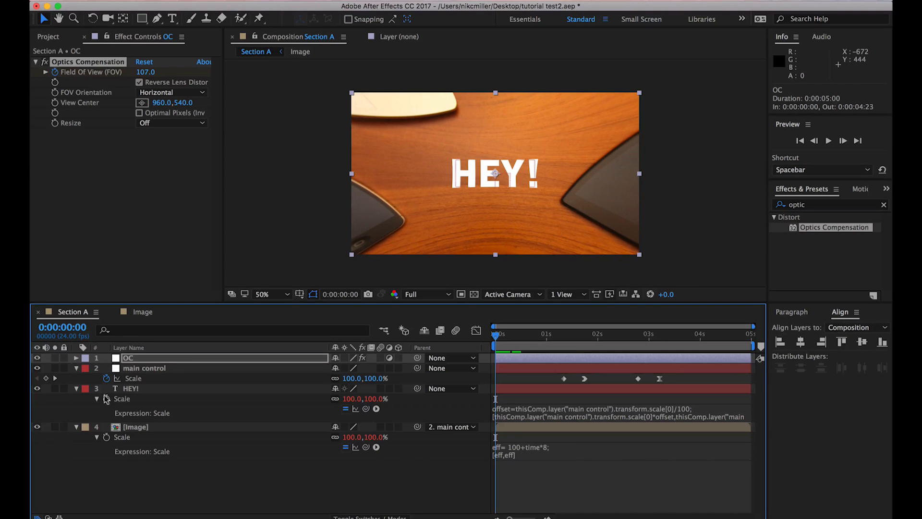
Find the Motion Tile effect and apply it to the Image layer
{"action": "left_click", "coordinate": [169, 463]}
{"action": "left_click", "coordinate": [811, 205]}
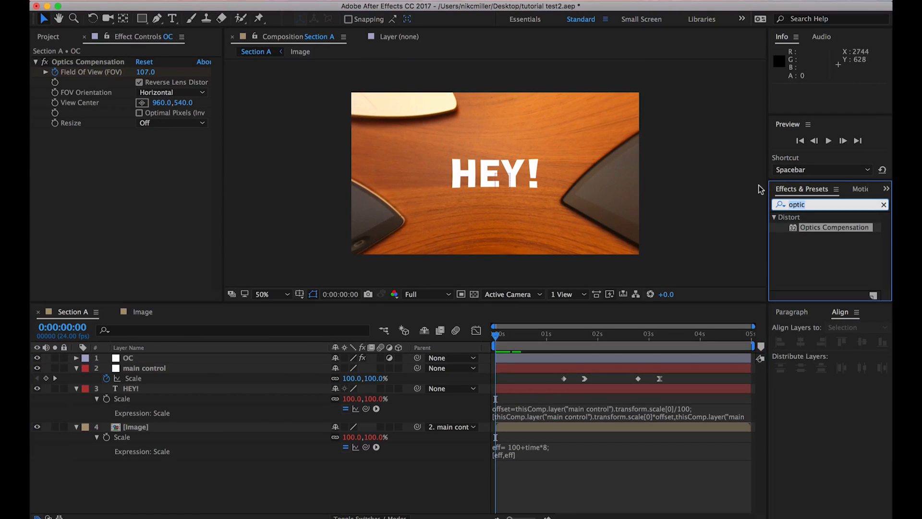
{"action": "type", "text": "motio"}
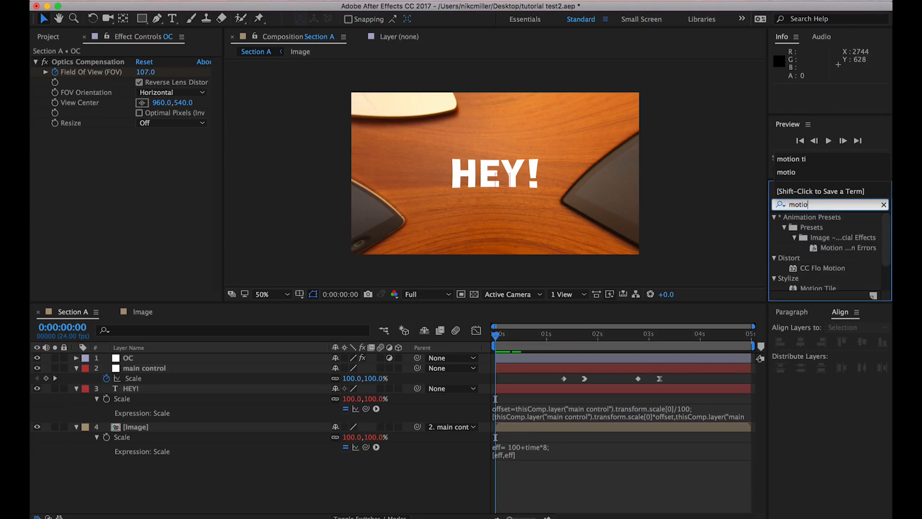
{"action": "type", "text": "n"}
{"action": "left_click_drag", "start_coordinate": [811, 288], "coordinate": [127, 429]}
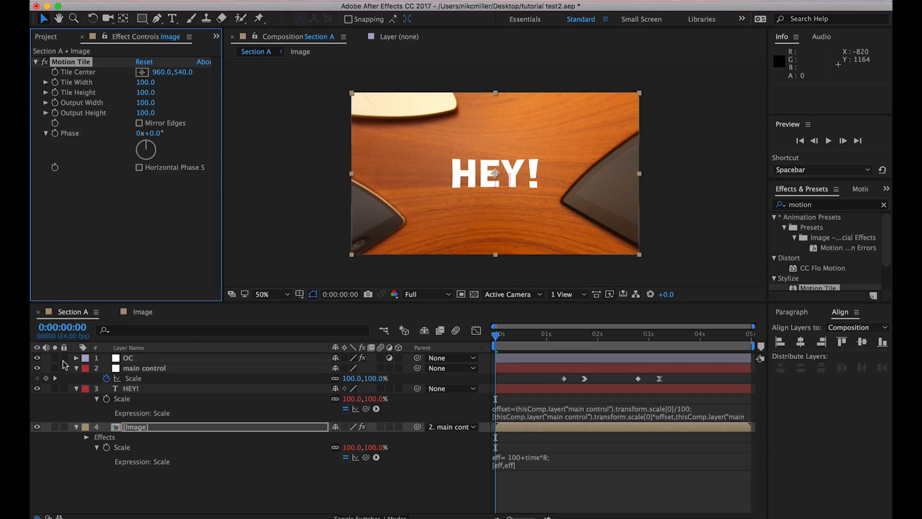
Hide the OC layer and set the Image layer's Motion Tile width and height to 33 with Mirror Edges enabled
{"action": "left_click", "coordinate": [37, 358]}
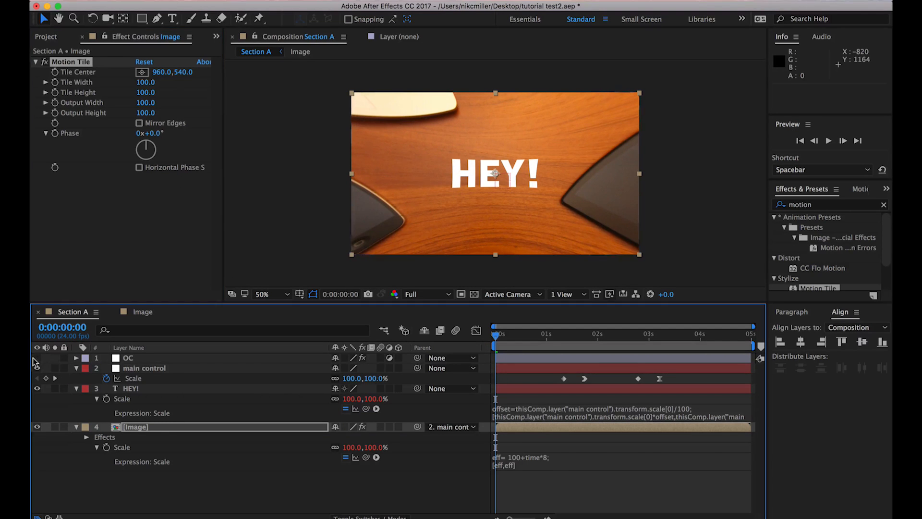
{"action": "left_click", "coordinate": [125, 430]}
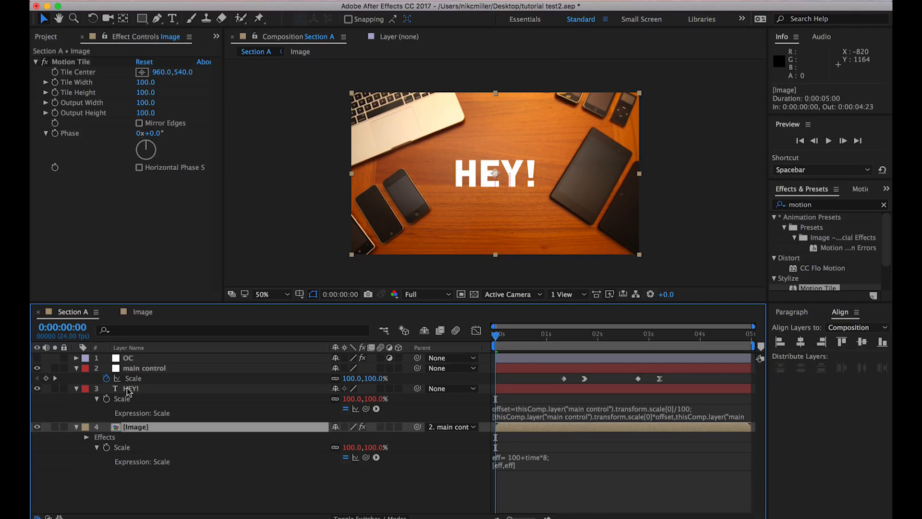
{"action": "left_click_drag", "start_coordinate": [145, 87], "coordinate": [120, 84]}
{"action": "left_click", "coordinate": [141, 82]}
{"action": "type", "text": "33"}
{"action": "key", "text": "Tab"}
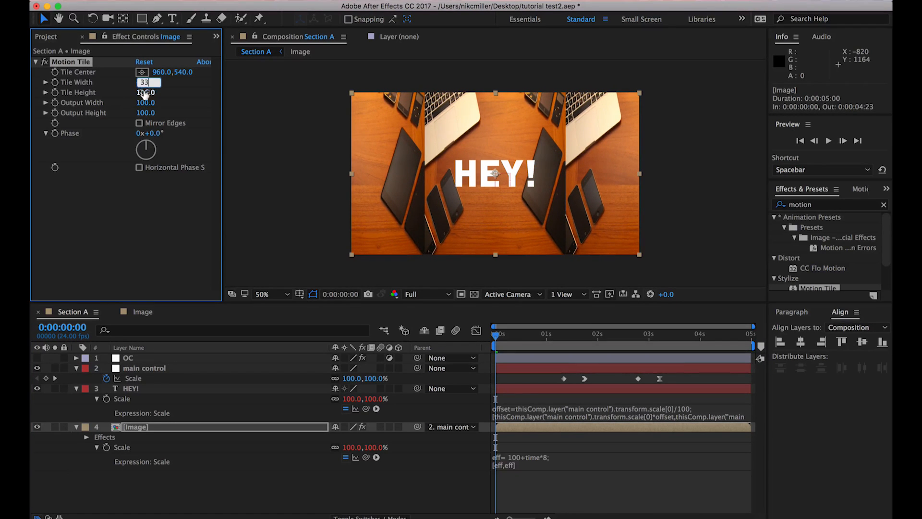
{"action": "type", "text": "33"}
{"action": "key", "text": "Return"}
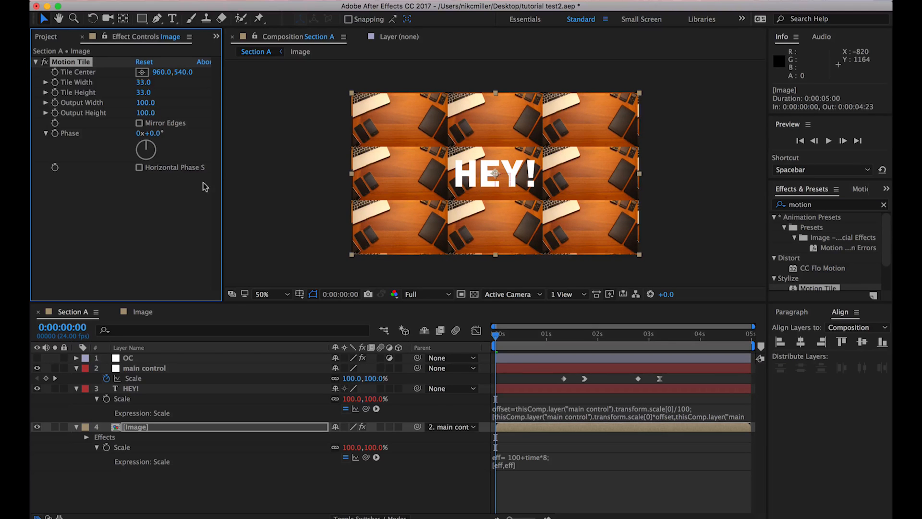
{"action": "left_click", "coordinate": [140, 123]}
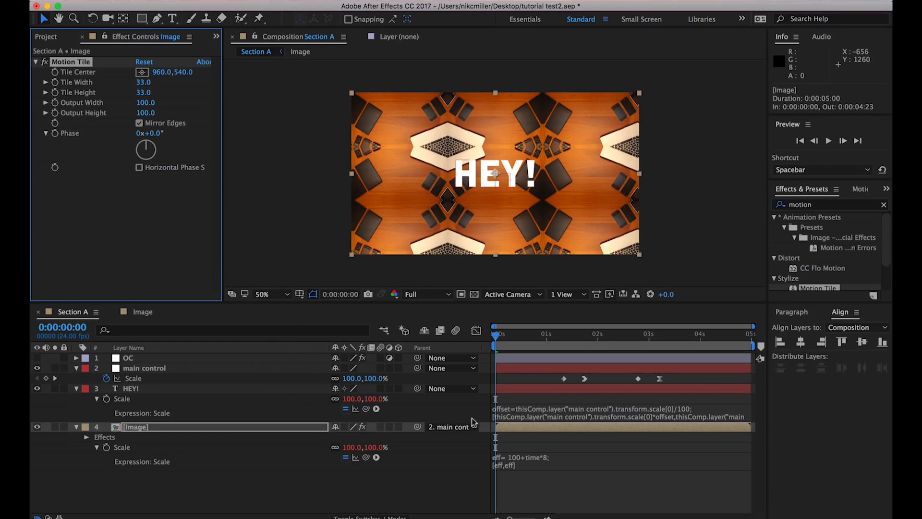
Keyframe the Image layer's Tile Width and Tile Height at the start, and set both to 100 at frame 10
{"action": "left_click", "coordinate": [127, 431]}
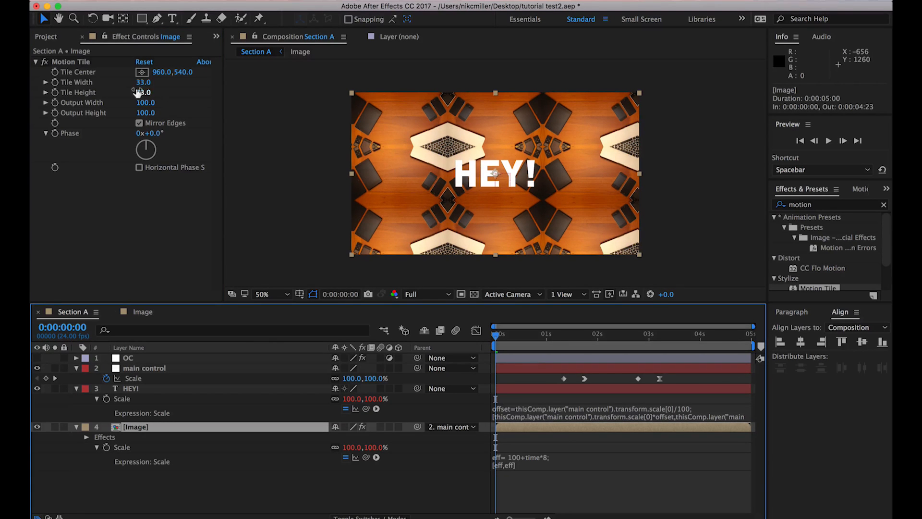
{"action": "left_click", "coordinate": [54, 83]}
{"action": "key", "text": "shift+Page_Down"}
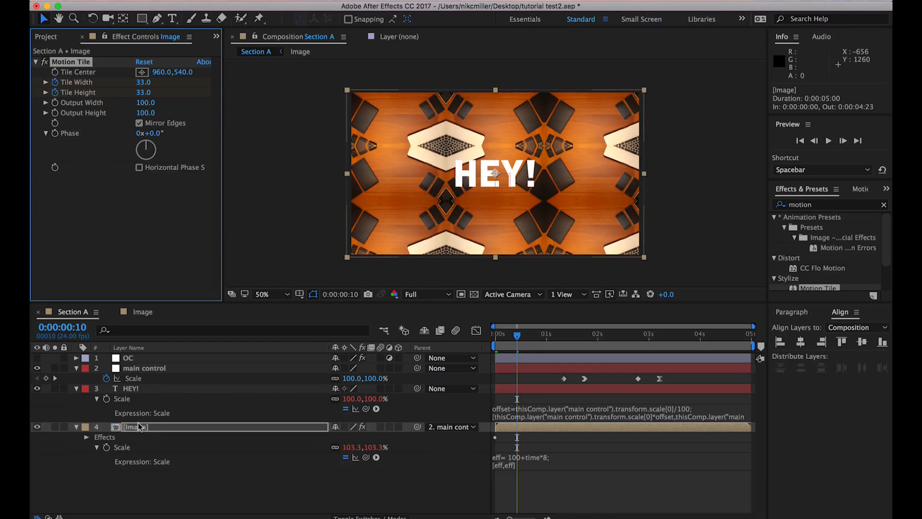
{"action": "left_click", "coordinate": [129, 427]}
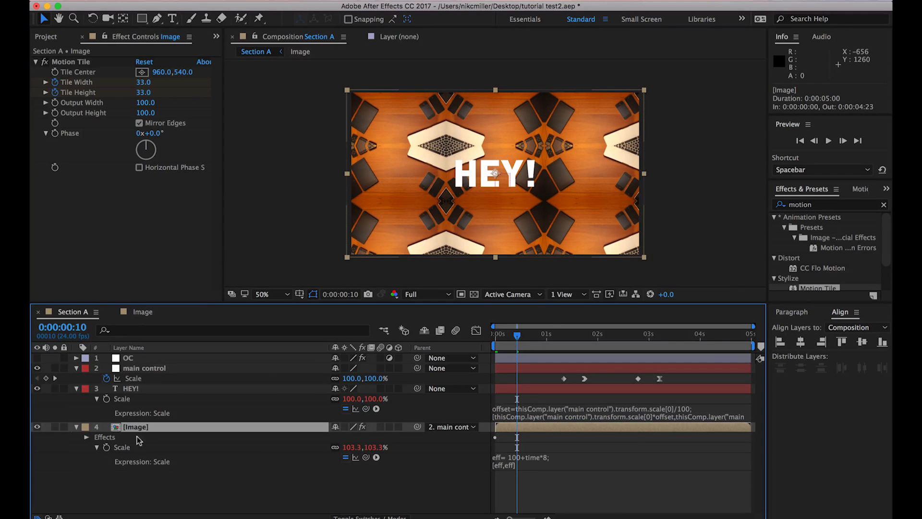
{"action": "key", "text": "u"}
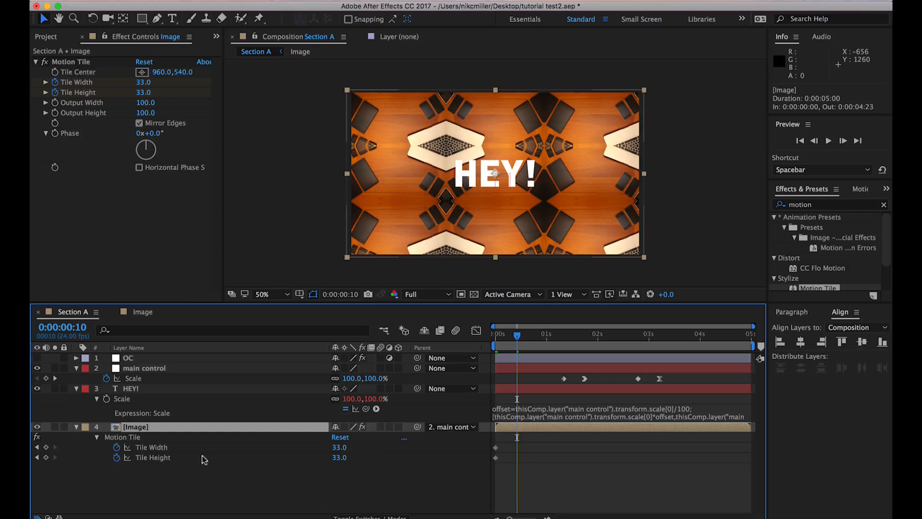
{"action": "left_click", "coordinate": [338, 446]}
{"action": "type", "text": "100"}
{"action": "type", "text": "00"}
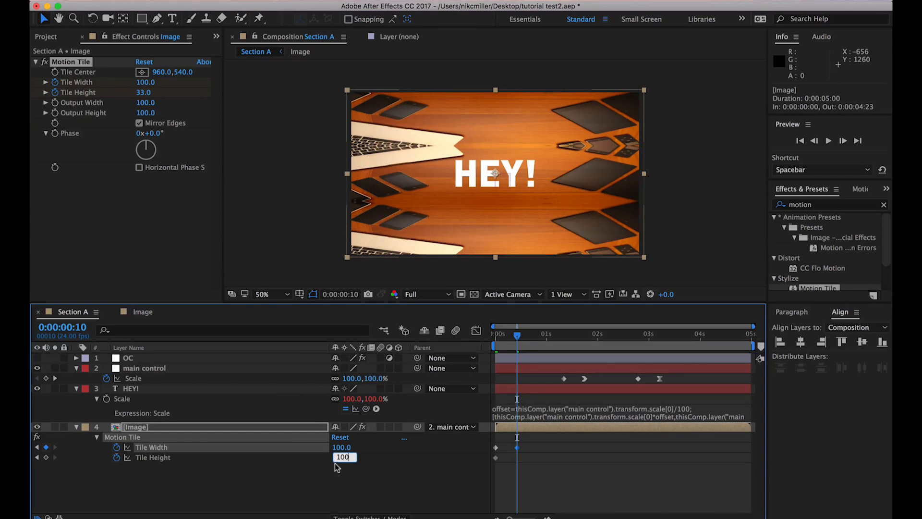
{"action": "key", "text": "Return"}
Move the ending Field Of View, Tile Width and Tile Height keyframes together to frame 20
{"action": "left_click", "coordinate": [144, 359]}
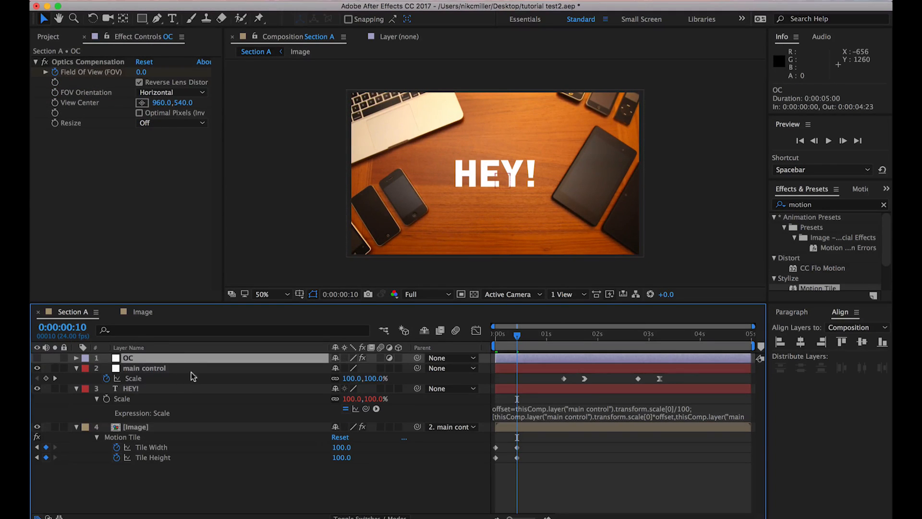
{"action": "key", "text": "u"}
{"action": "left_click_drag", "start_coordinate": [524, 371], "coordinate": [513, 480]}
{"action": "key", "text": "shift+Page_Down"}
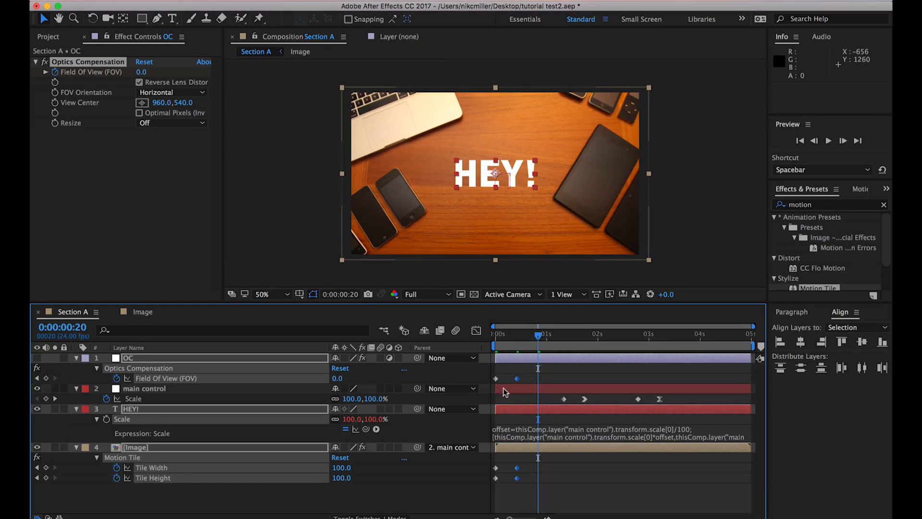
{"action": "double_click", "coordinate": [518, 377]}
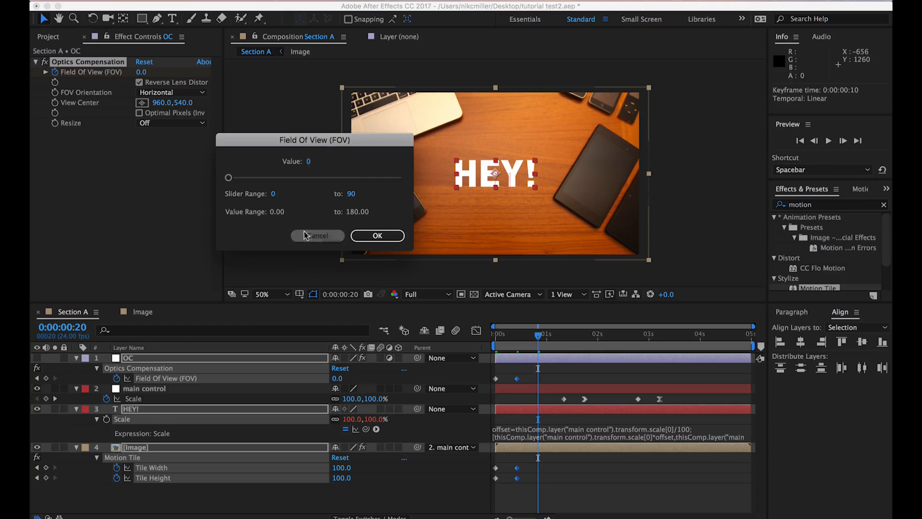
{"action": "left_click", "coordinate": [318, 235]}
{"action": "left_click_drag", "start_coordinate": [517, 378], "coordinate": [530, 481]}
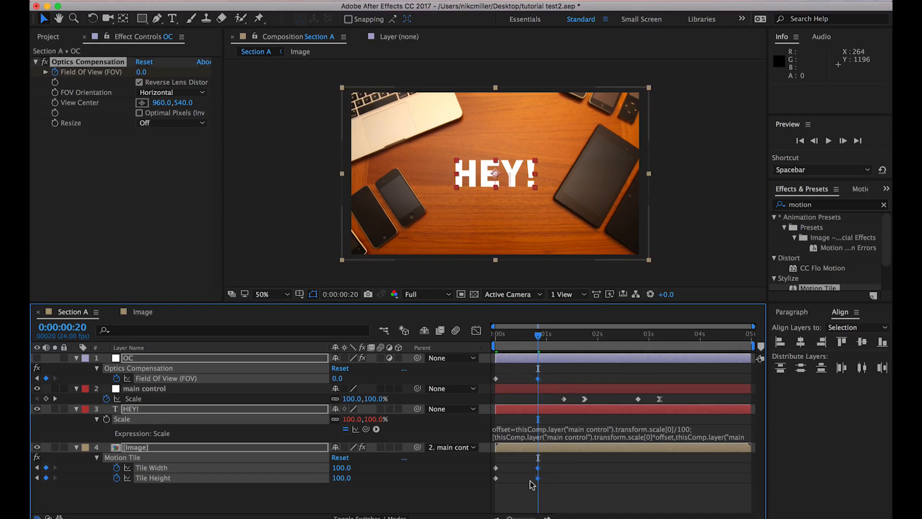
Ease into the selected end keyframes with Motion v2, return to the composition's start and clear the selection
{"action": "left_click", "coordinate": [858, 190]}
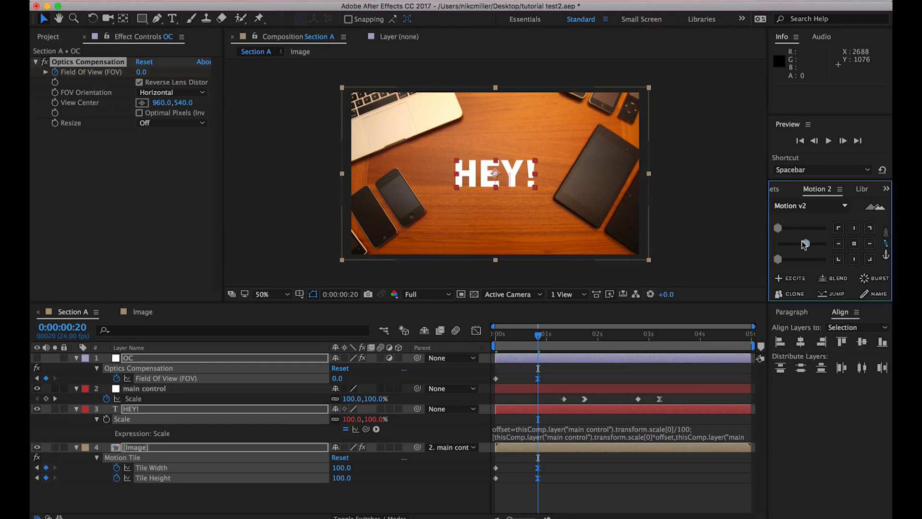
{"action": "left_click", "coordinate": [504, 344]}
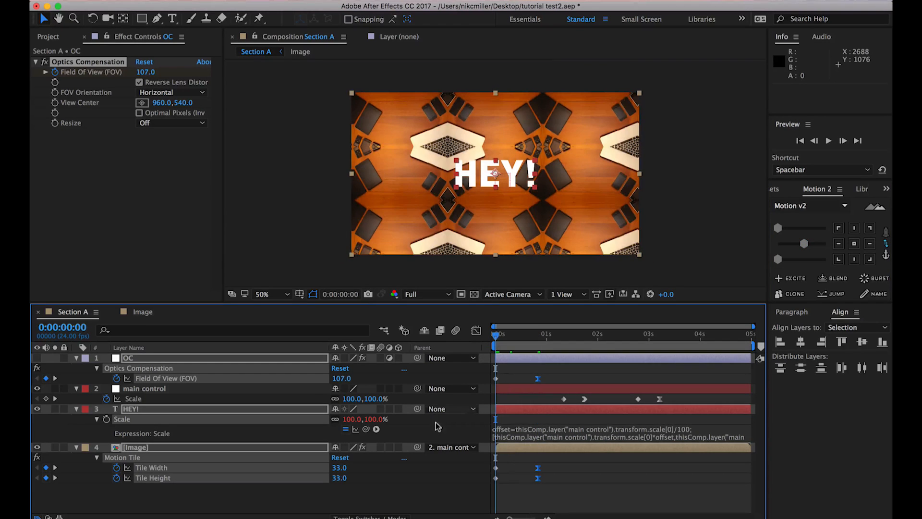
{"action": "left_click", "coordinate": [199, 507]}
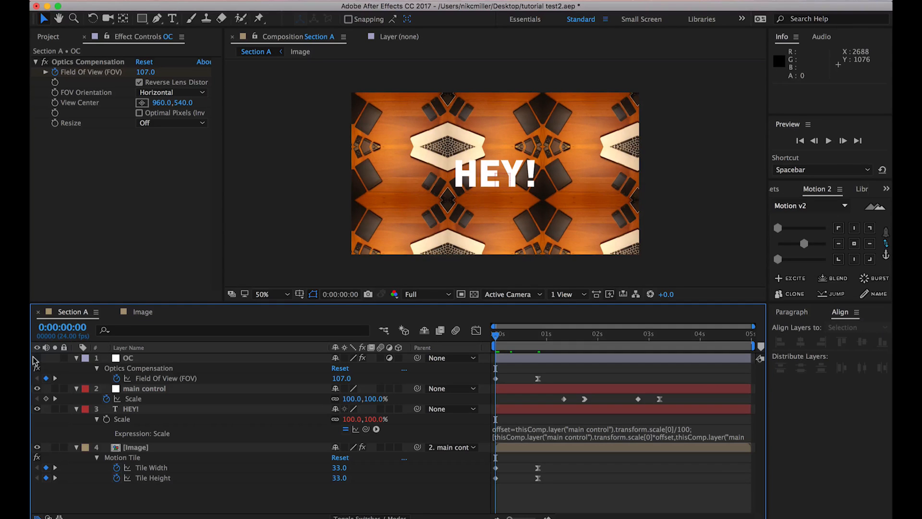
Play back Section A to review the opening with the Optics Compensation and Motion Tile animation combined
{"action": "key", "text": "space"}
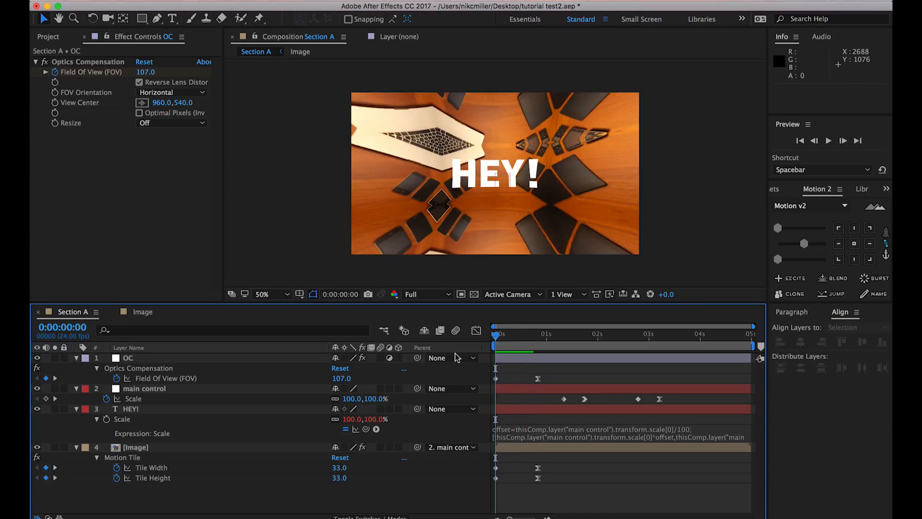
{"action": "key", "text": "space"}
{"action": "key", "text": "space"}
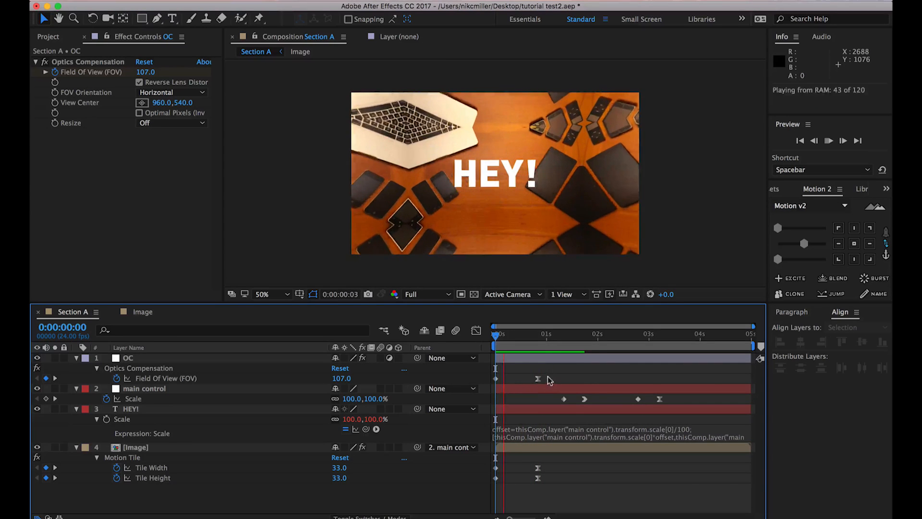
Strengthen the Motion v2 ease on the ending Field Of View and tile keyframes, and place the OC layer directly above the Image layer
{"action": "left_click", "coordinate": [538, 378]}
{"action": "key", "text": "space"}
{"action": "left_click_drag", "start_coordinate": [545, 369], "coordinate": [526, 491]}
{"action": "left_click_drag", "start_coordinate": [804, 243], "coordinate": [819, 243]}
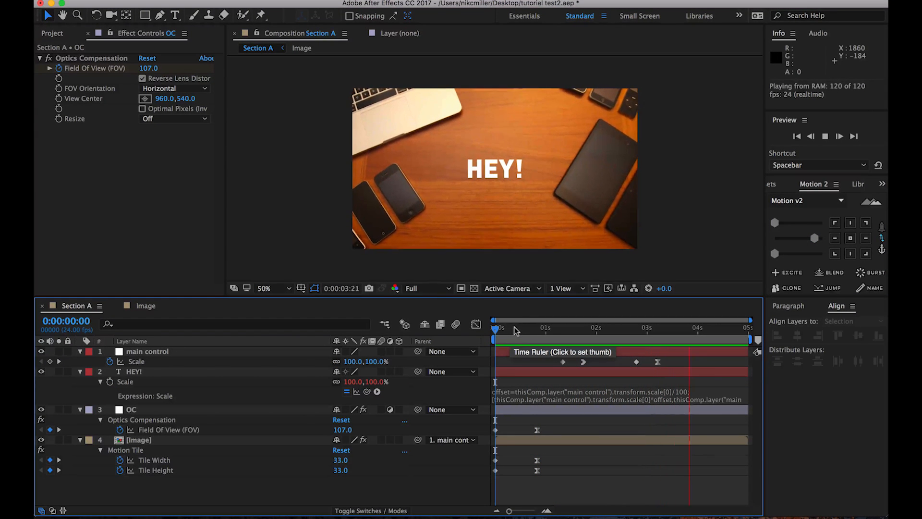
Move the current time to 0:00:04:06 and add an adjustment layer named Outro 1
{"action": "left_click", "coordinate": [562, 331]}
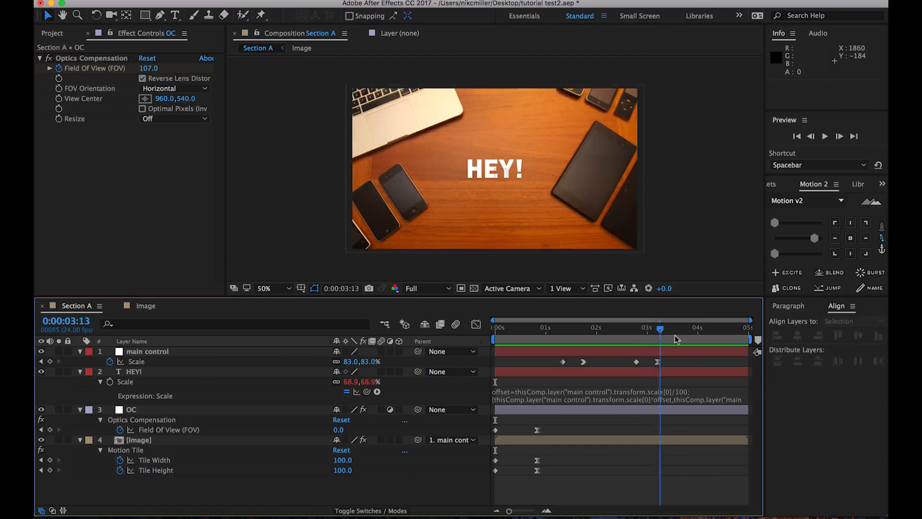
{"action": "left_click_drag", "start_coordinate": [697, 332], "coordinate": [636, 358]}
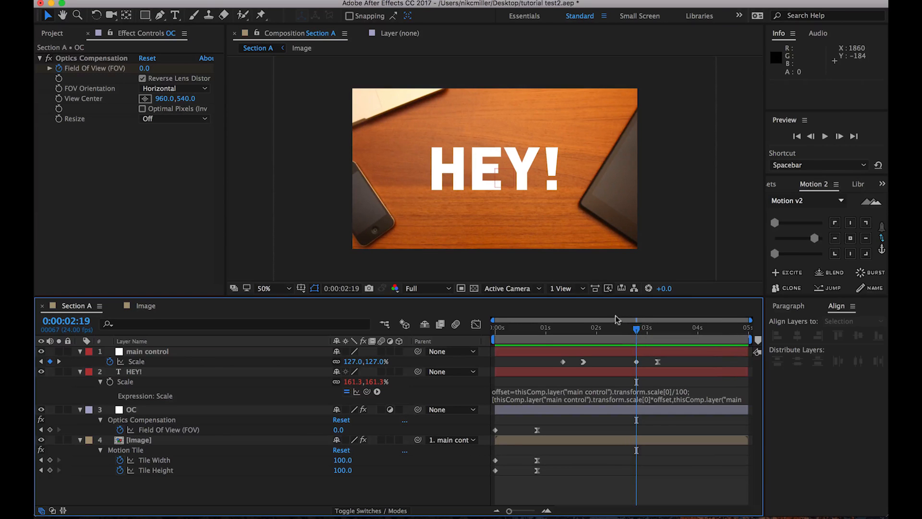
{"action": "left_click_drag", "start_coordinate": [636, 328], "coordinate": [711, 332]}
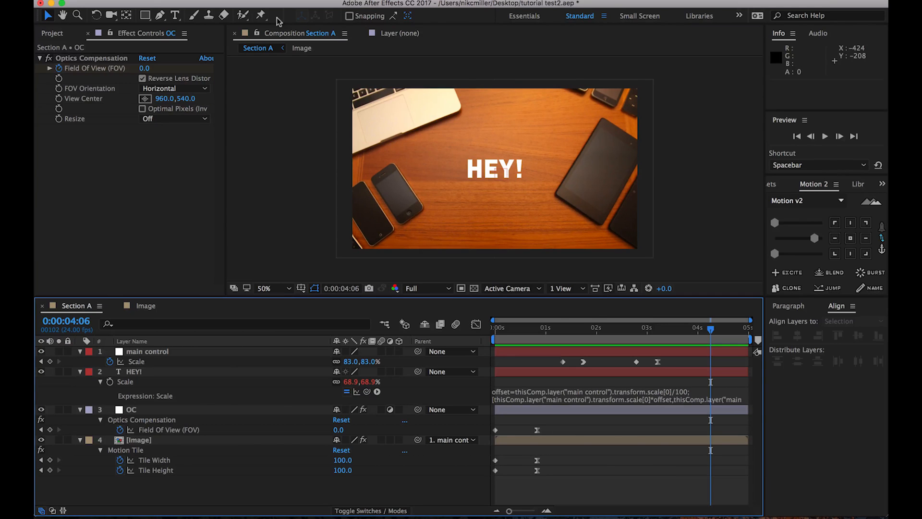
{"action": "left_click", "coordinate": [259, 0]}
{"action": "mouse_move", "coordinate": [269, 6]}
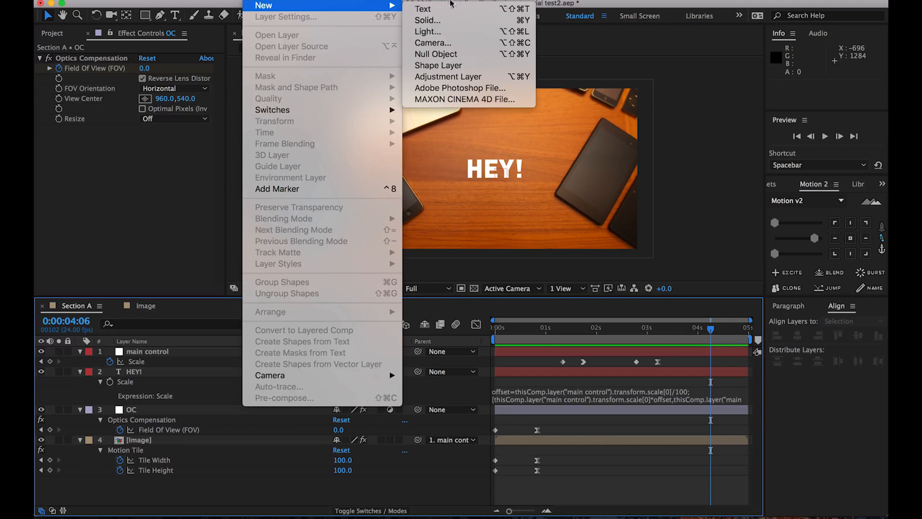
{"action": "left_click", "coordinate": [435, 76]}
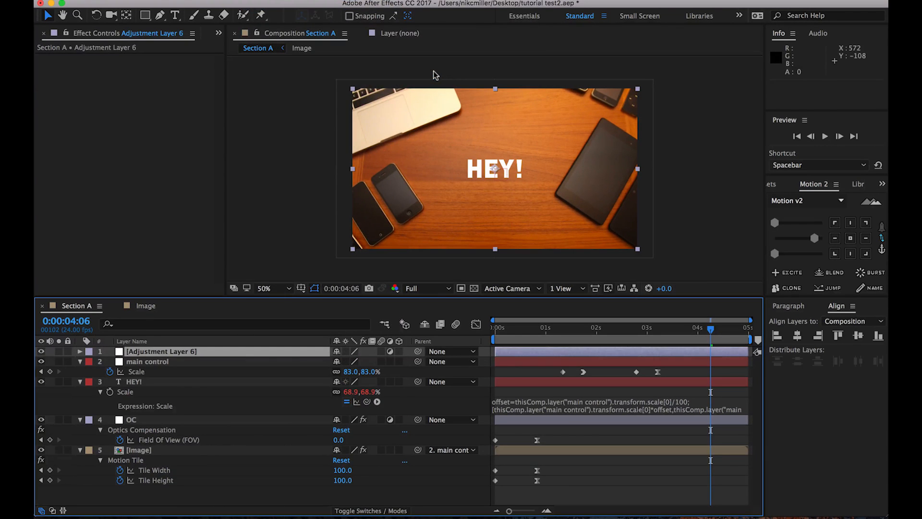
{"action": "key", "text": "Return"}
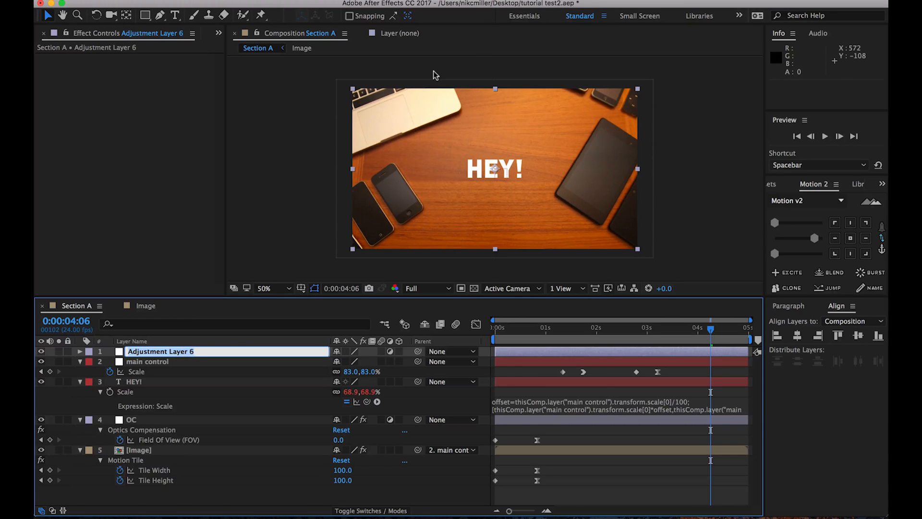
{"action": "type", "text": "Outro 1"}
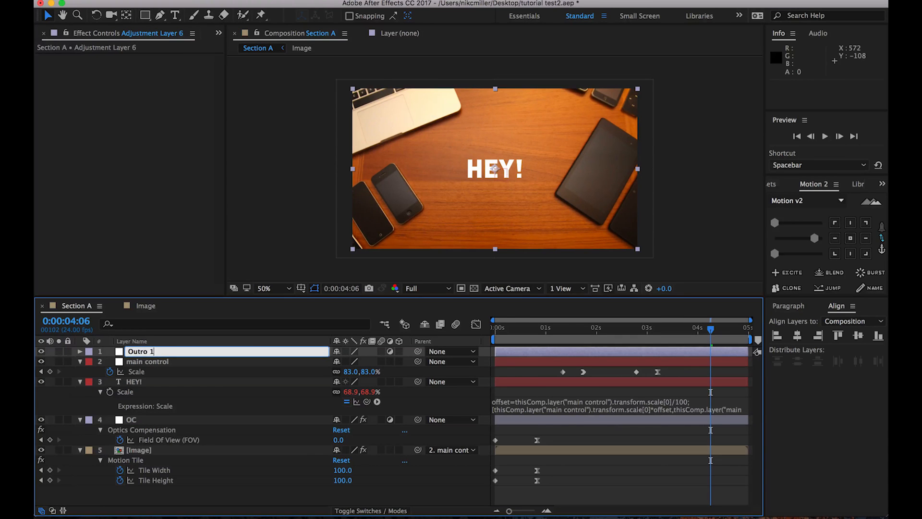
{"action": "key", "text": "Return"}
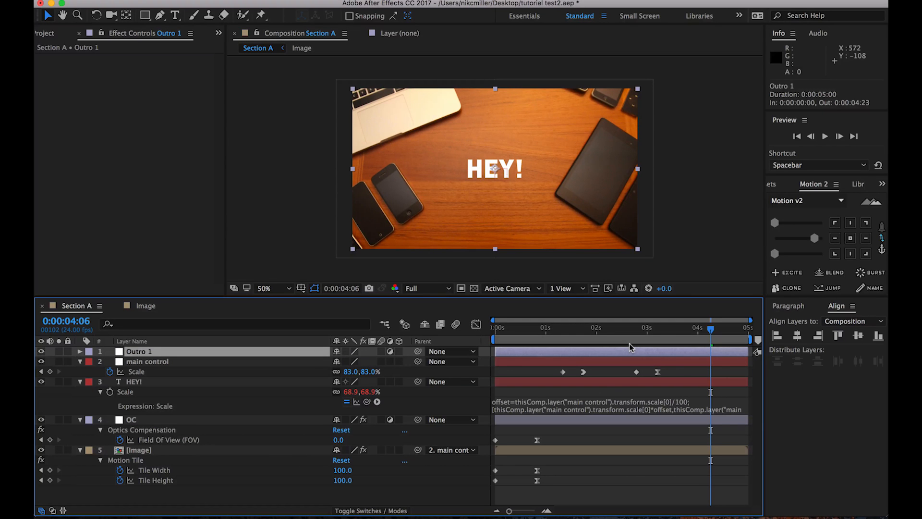
Trim the Outro 1 layer to start at 0:00:04:06 and play back that ending section
{"action": "key", "text": "alt+bracketleft"}
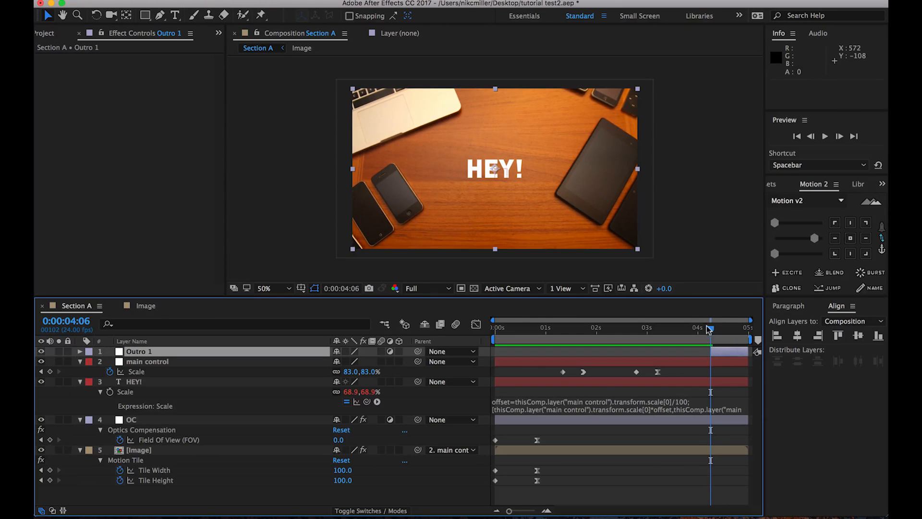
{"action": "key", "text": "space"}
{"action": "key", "text": "space"}
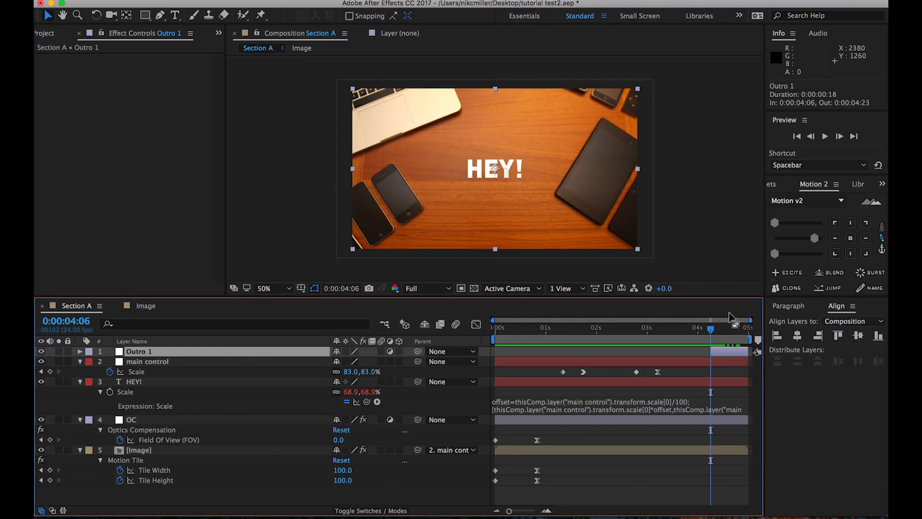
Apply the Motion Tile effect from Effects & Presets to the Outro 1 layer
{"action": "left_click", "coordinate": [880, 186]}
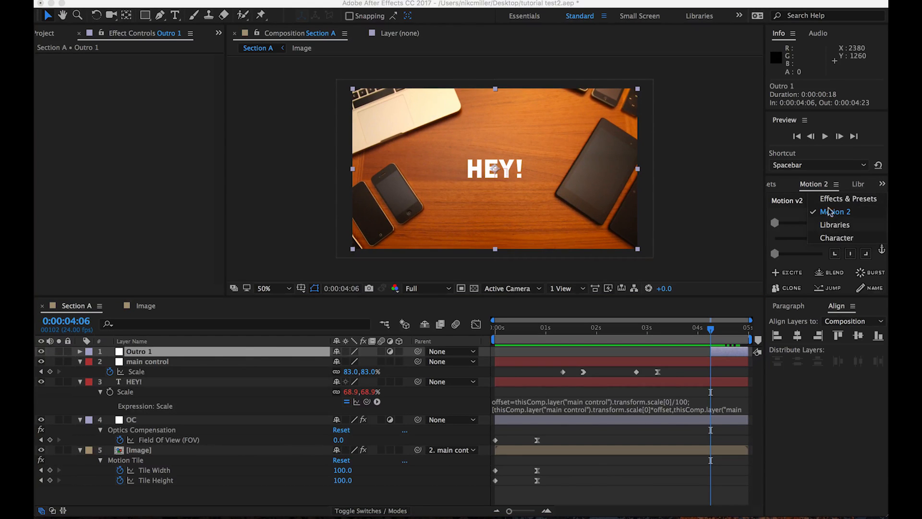
{"action": "left_click", "coordinate": [822, 199]}
{"action": "left_click_drag", "start_coordinate": [811, 287], "coordinate": [687, 351]}
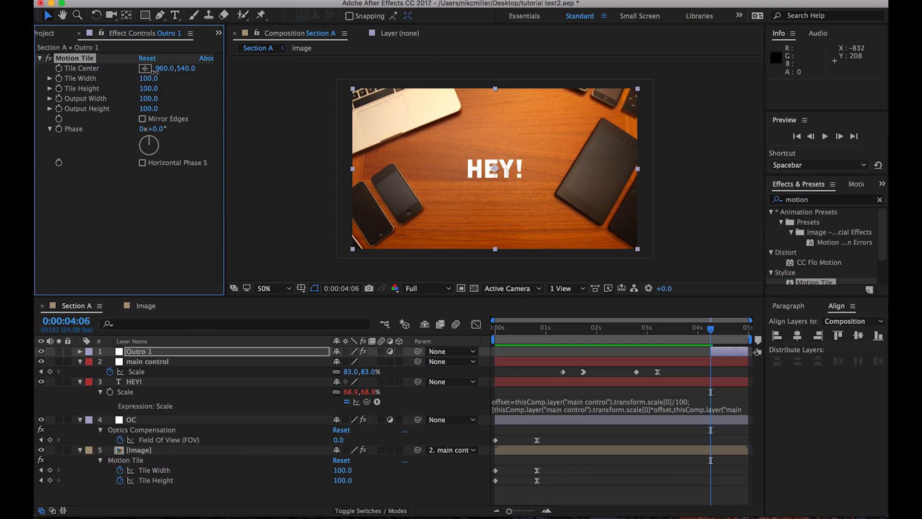
Try a Tile Width of 80 and various Tile Center offsets in Outro 1's Motion Tile
{"action": "left_click_drag", "start_coordinate": [147, 78], "coordinate": [146, 81]}
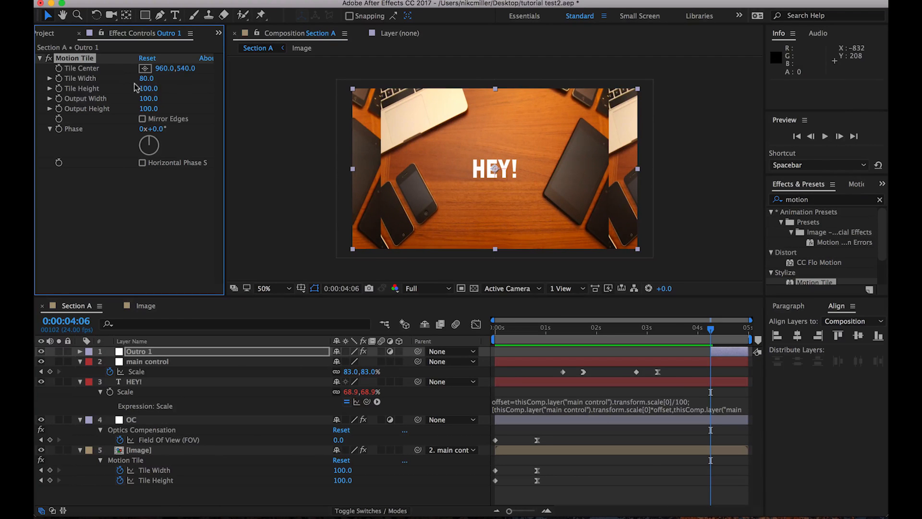
{"action": "key", "text": "super+z"}
{"action": "left_click_drag", "start_coordinate": [163, 69], "coordinate": [116, 78]}
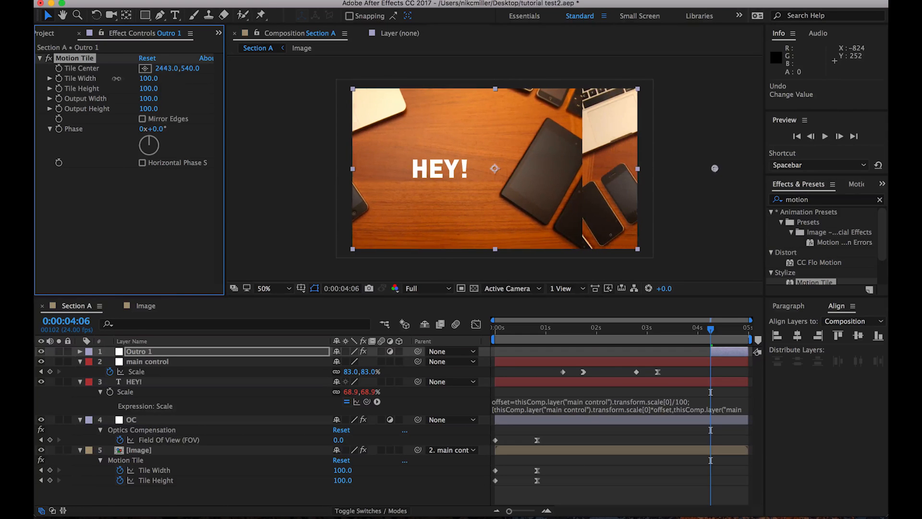
{"action": "left_click", "coordinate": [154, 60]}
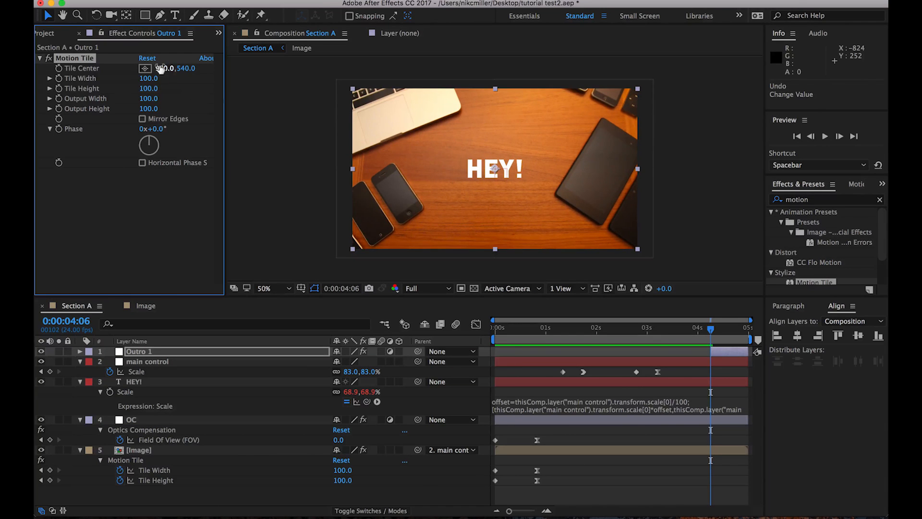
{"action": "left_click_drag", "start_coordinate": [161, 68], "coordinate": [203, 123]}
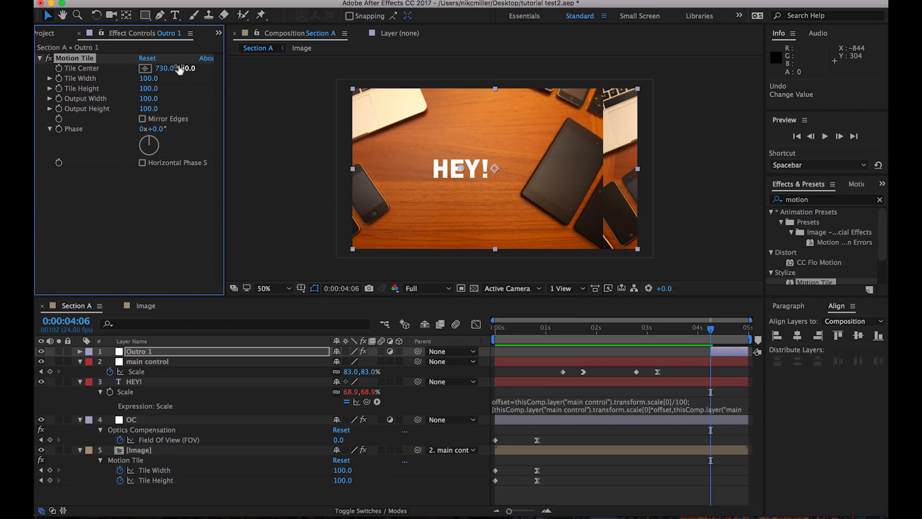
{"action": "left_click_drag", "start_coordinate": [179, 70], "coordinate": [204, 112]}
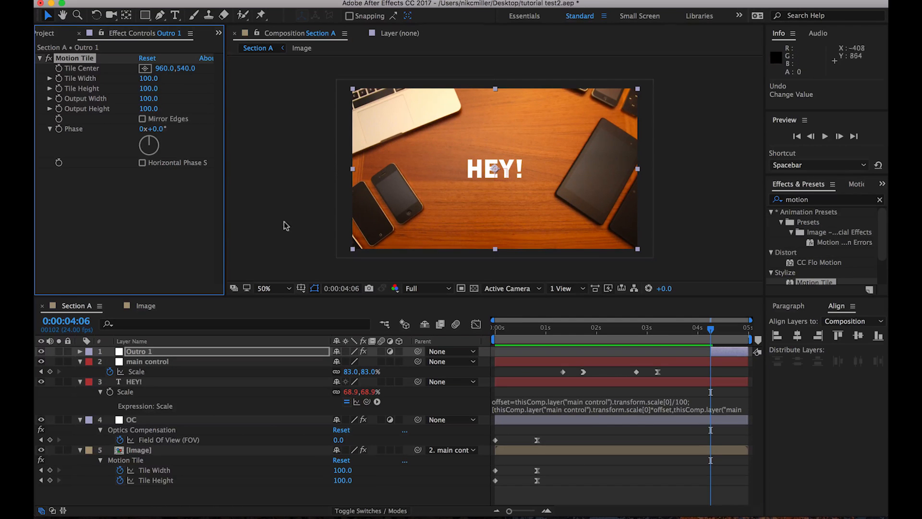
Add a full-frame rectangular mask to Outro 1 and raise its lower edge to the middle of the frame
{"action": "double_click", "coordinate": [145, 15]}
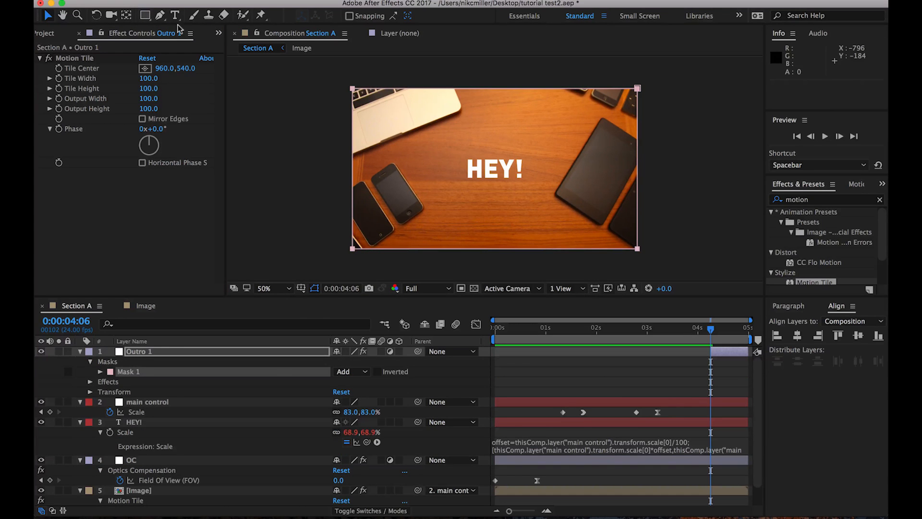
{"action": "double_click", "coordinate": [352, 248]}
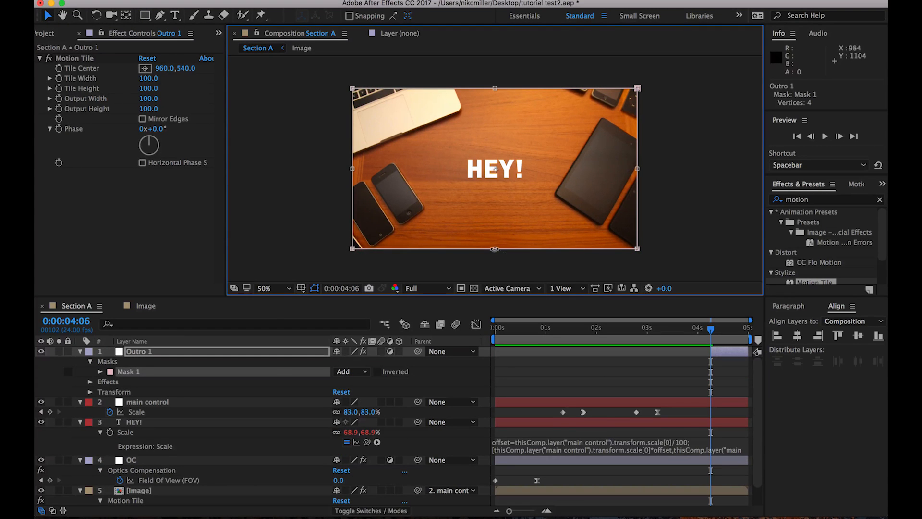
{"action": "left_click_drag", "start_coordinate": [495, 248], "coordinate": [494, 170]}
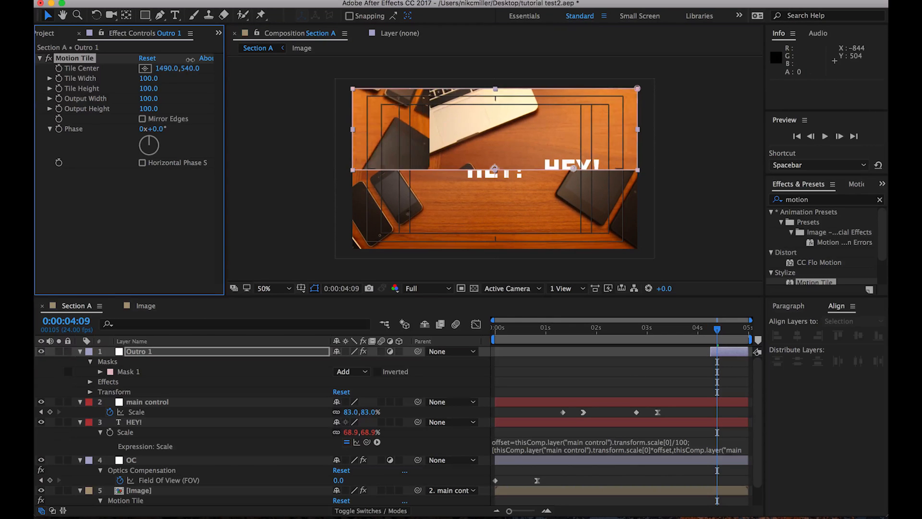
Try shifting Outro 1's Tile Center horizontally to 1950 with Mirror Edges enabled, and reset the Motion Tile effect
{"action": "left_click_drag", "start_coordinate": [190, 59], "coordinate": [240, 80]}
{"action": "left_click", "coordinate": [142, 119]}
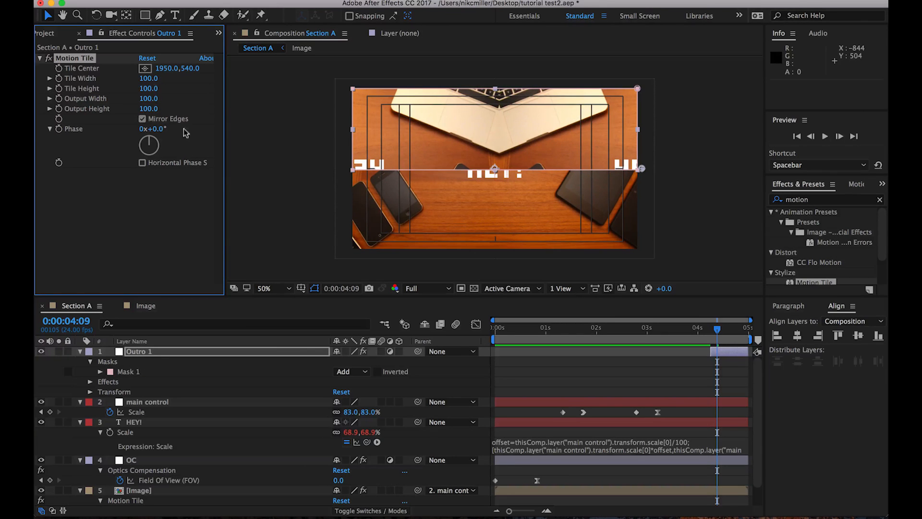
{"action": "left_click_drag", "start_coordinate": [160, 67], "coordinate": [205, 174]}
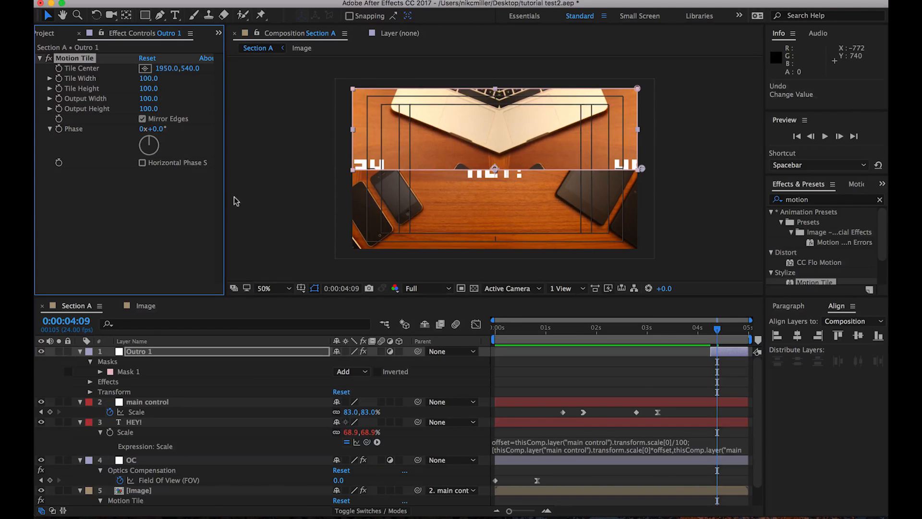
{"action": "left_click", "coordinate": [161, 68]}
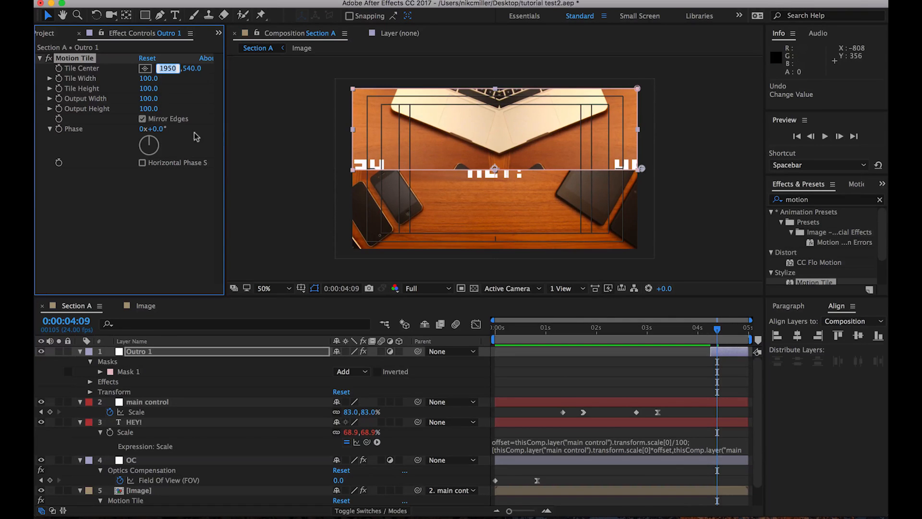
{"action": "left_click", "coordinate": [143, 56]}
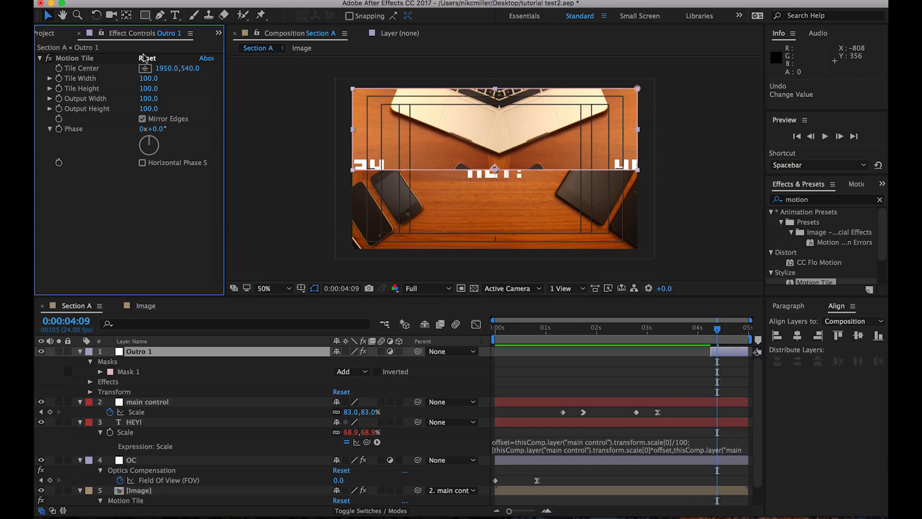
{"action": "left_click", "coordinate": [144, 58]}
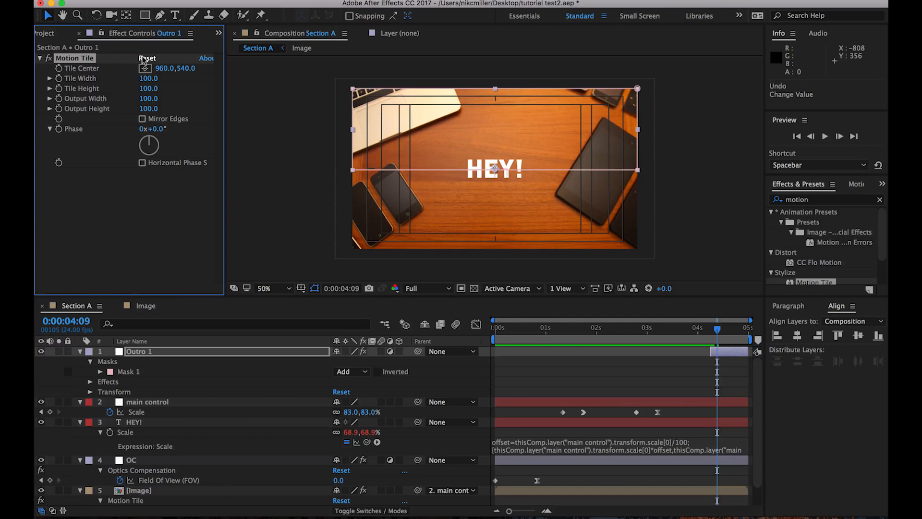
Duplicate Outro 1 as Outro 2 and flip the copy's mask down to cover the lower half of the frame
{"action": "left_click", "coordinate": [714, 377]}
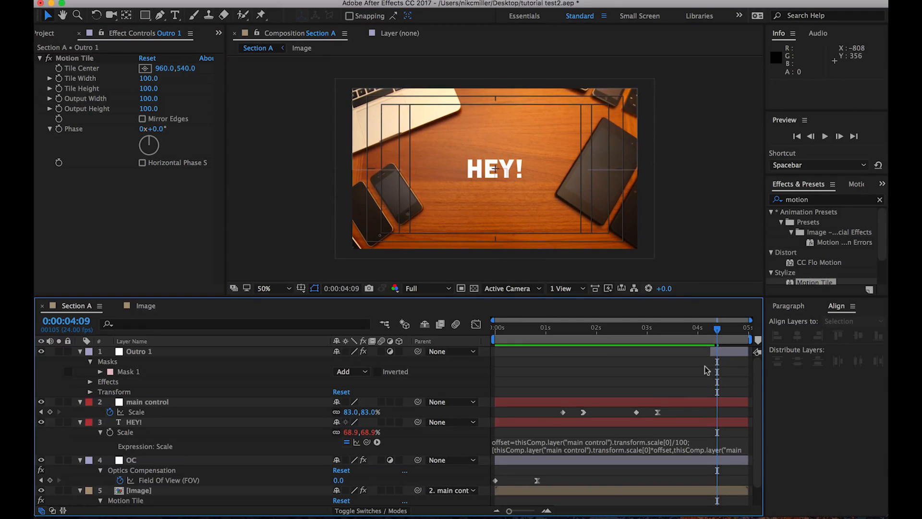
{"action": "left_click", "coordinate": [728, 355]}
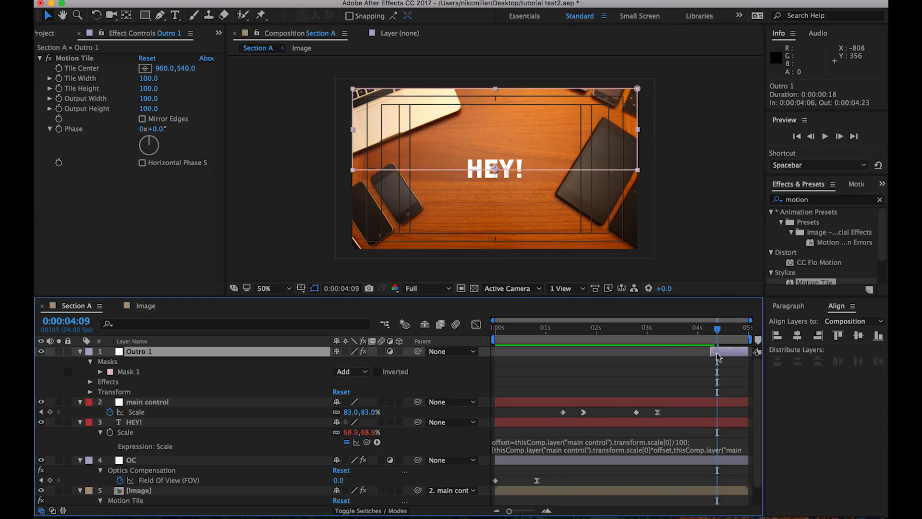
{"action": "key", "text": "super+d"}
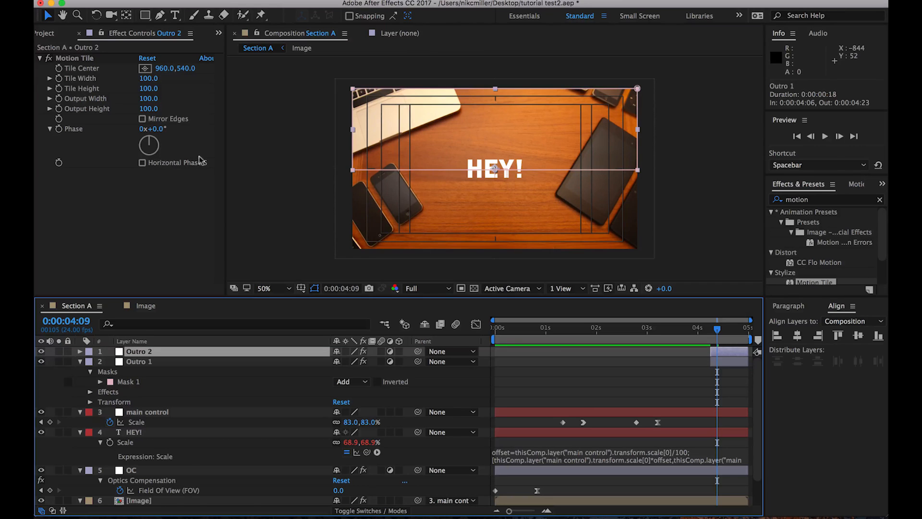
{"action": "left_click", "coordinate": [354, 86]}
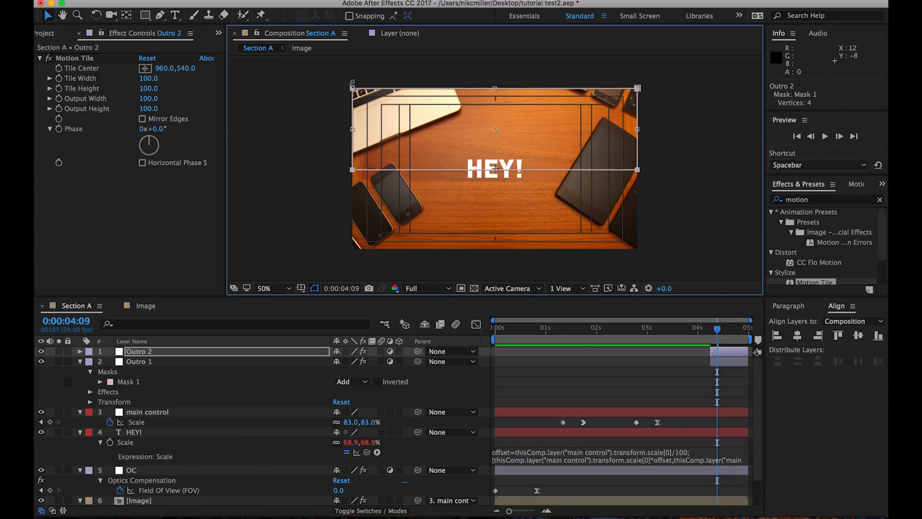
{"action": "left_click_drag", "start_coordinate": [495, 87], "coordinate": [497, 255]}
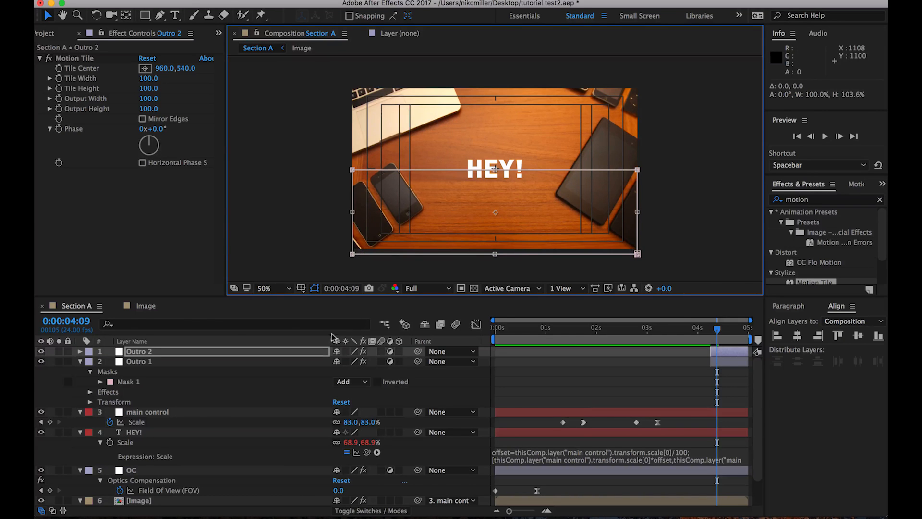
Shift Outro 2's Tile Center horizontally, and test a Tile Center shift on Outro 1 before resetting its Motion Tile
{"action": "left_click_drag", "start_coordinate": [164, 68], "coordinate": [221, 366]}
{"action": "left_click", "coordinate": [212, 364]}
{"action": "left_click_drag", "start_coordinate": [165, 68], "coordinate": [118, 77]}
{"action": "key", "text": "ctrl+z"}
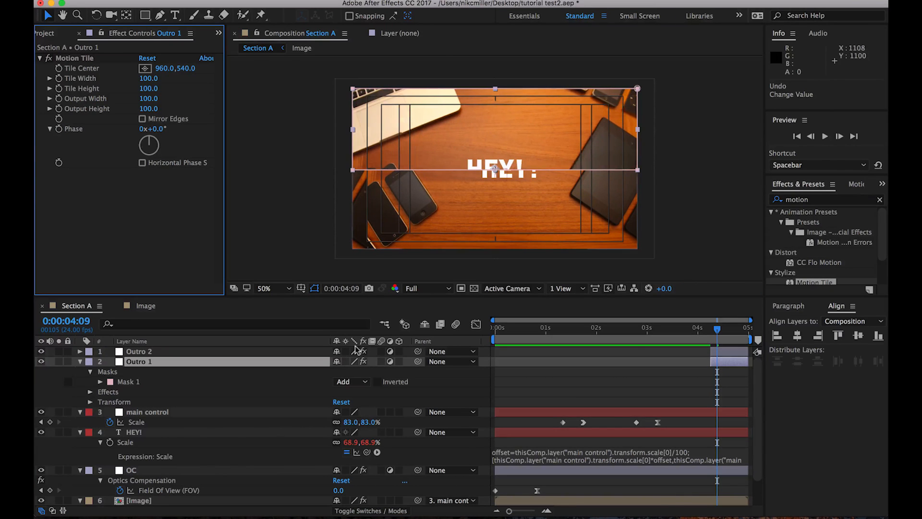
{"action": "left_click", "coordinate": [147, 58]}
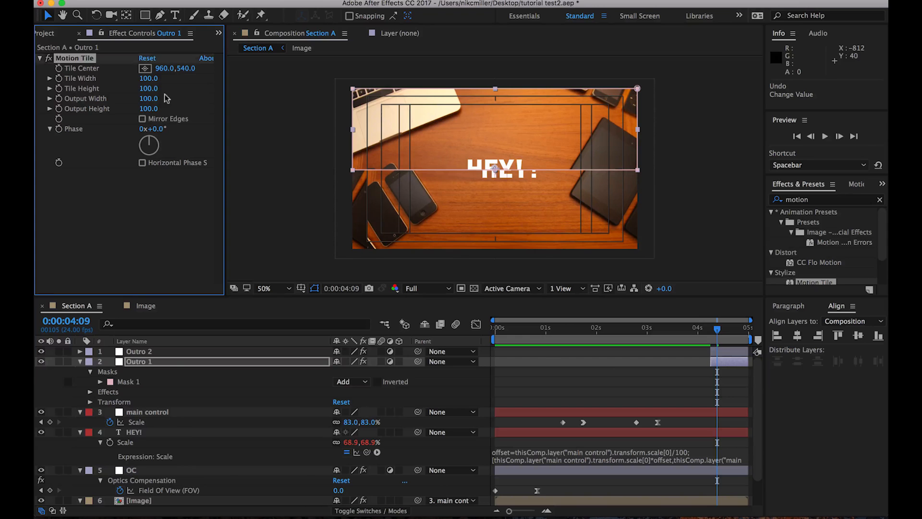
Reset the Motion Tile effect on the Outro 2 layer
{"action": "left_click", "coordinate": [138, 351]}
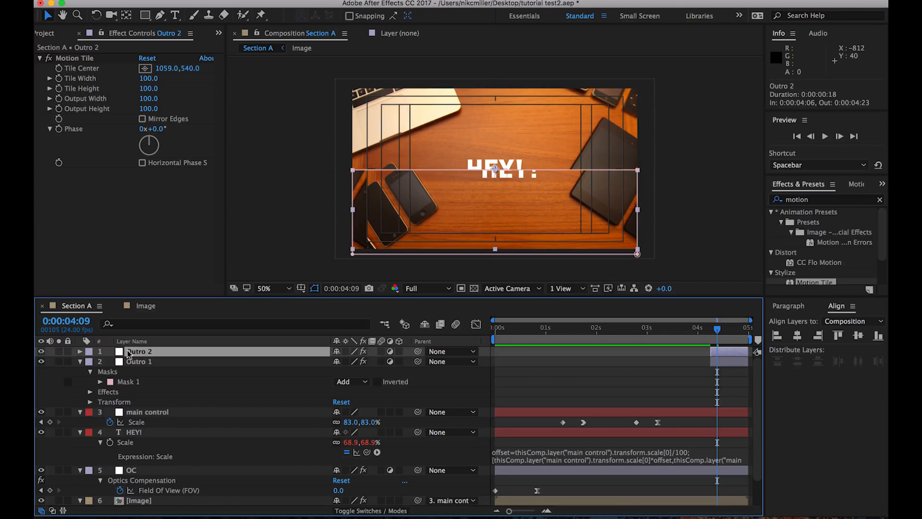
{"action": "left_click", "coordinate": [144, 59]}
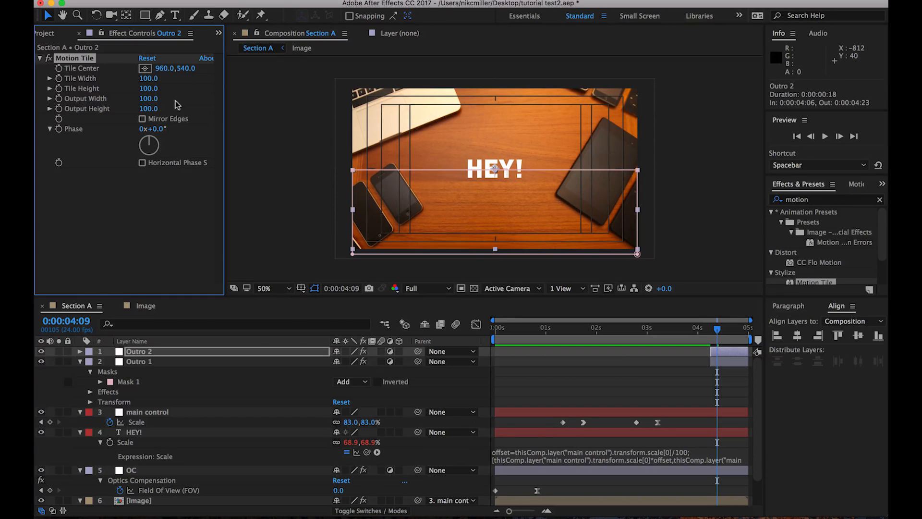
{"action": "left_click", "coordinate": [646, 386]}
Animate Outro 1's Motion Tile Tile Center from a keyframe at 0:00:04:06 to a shifted position at the end of the composition
{"action": "left_click_drag", "start_coordinate": [717, 330], "coordinate": [707, 332]}
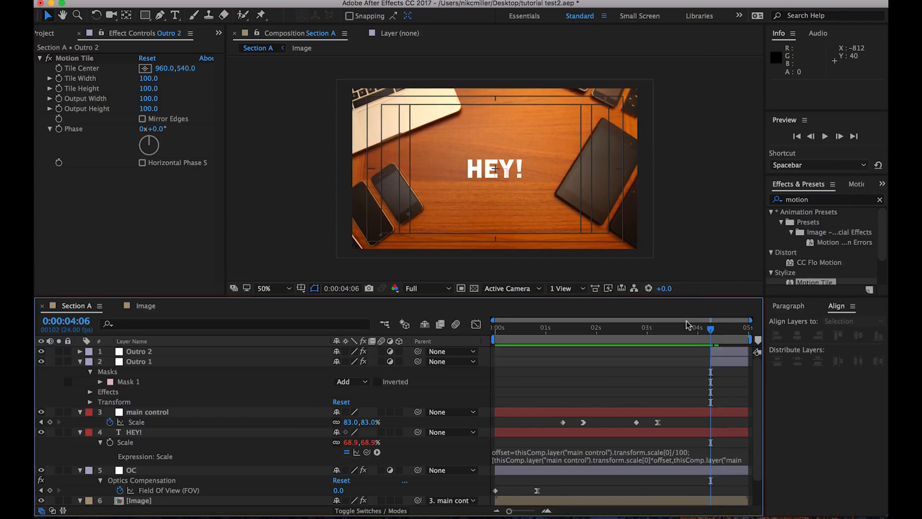
{"action": "left_click", "coordinate": [146, 361]}
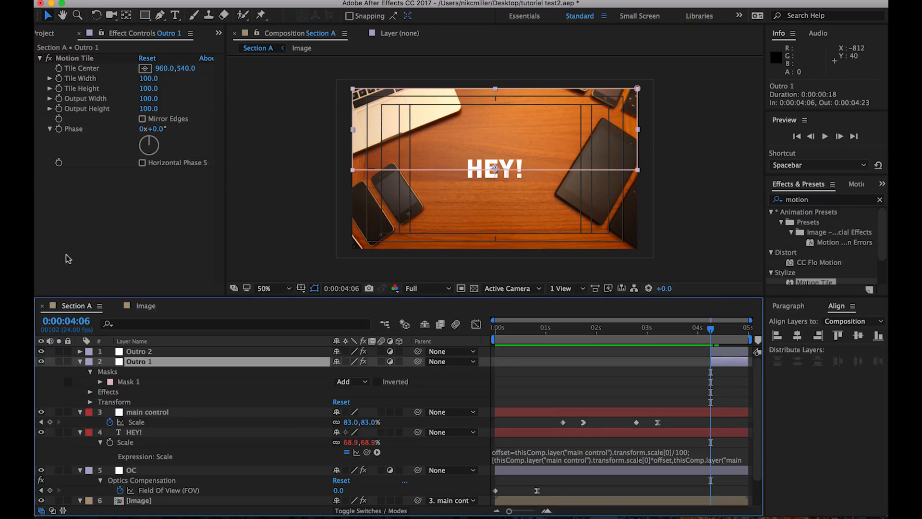
{"action": "left_click", "coordinate": [58, 68]}
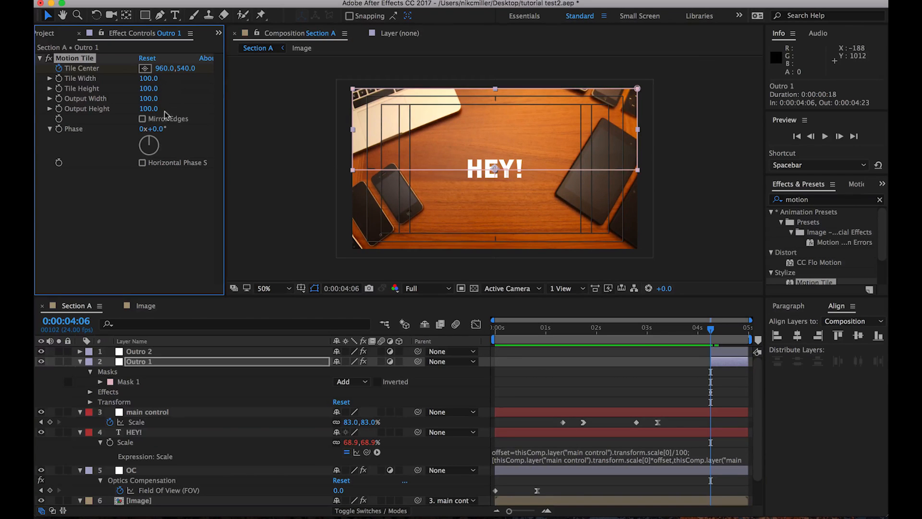
{"action": "key", "text": "space"}
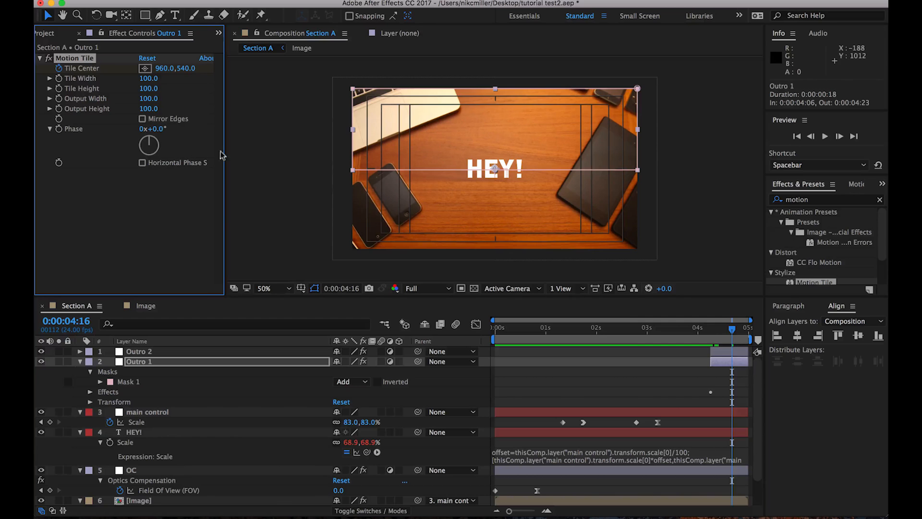
{"action": "left_click_drag", "start_coordinate": [732, 331], "coordinate": [748, 331]}
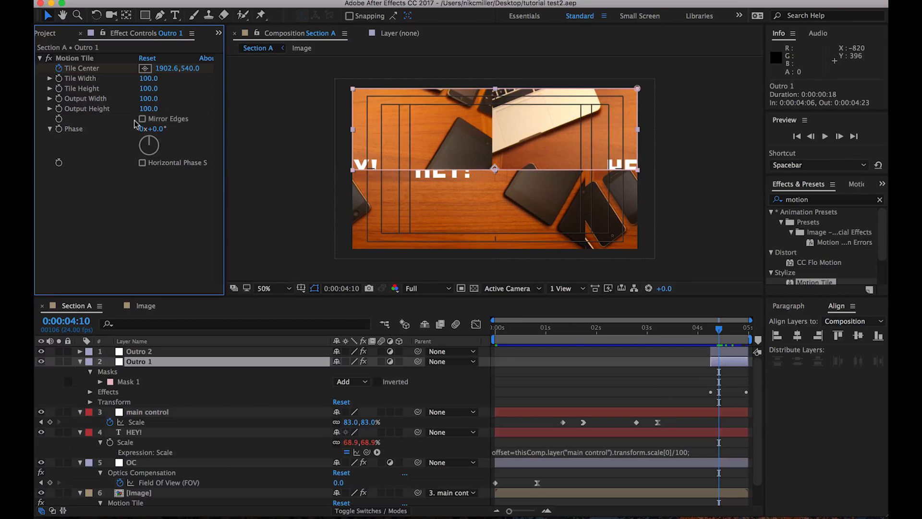
Enable Mirror Edges in the Motion Tile effects of both Outro 1 and Outro 2
{"action": "left_click", "coordinate": [143, 119]}
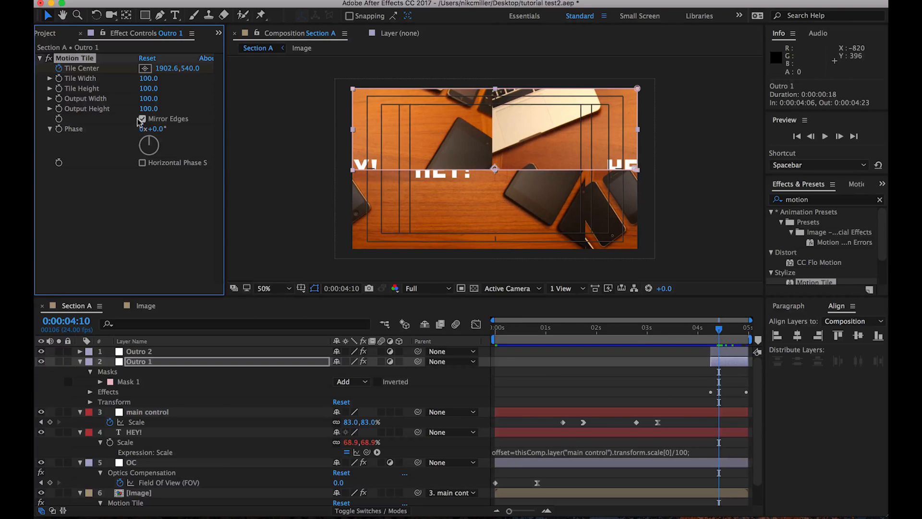
{"action": "left_click", "coordinate": [716, 351]}
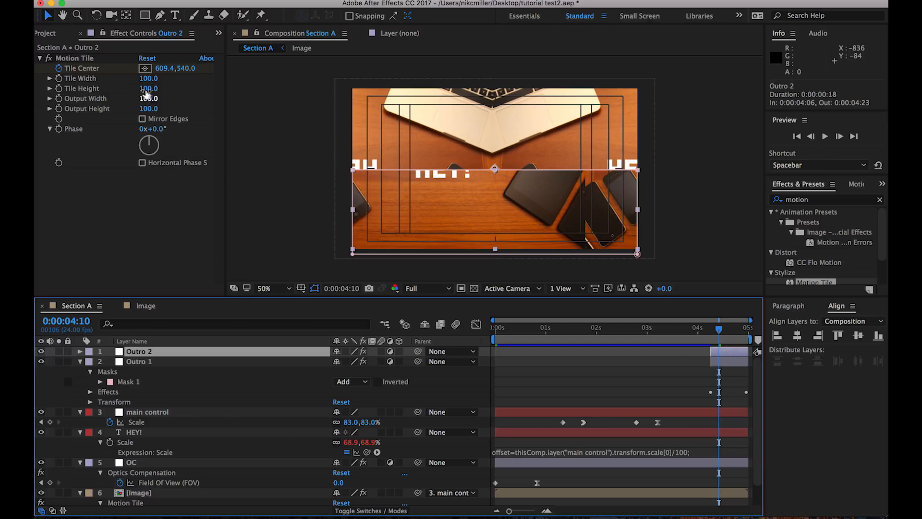
{"action": "left_click", "coordinate": [141, 119]}
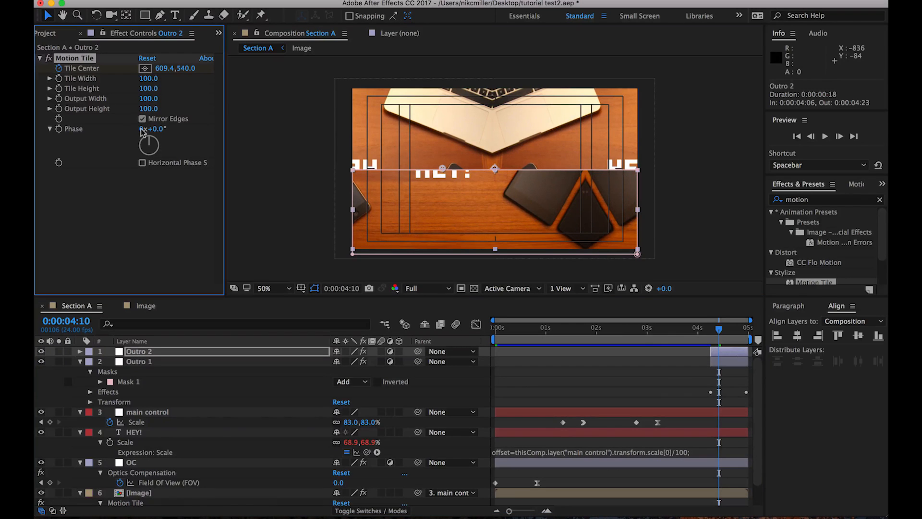
Enable motion blur for the composition and for the Outro 1, Outro 2 and Image layers
{"action": "left_click", "coordinate": [455, 325]}
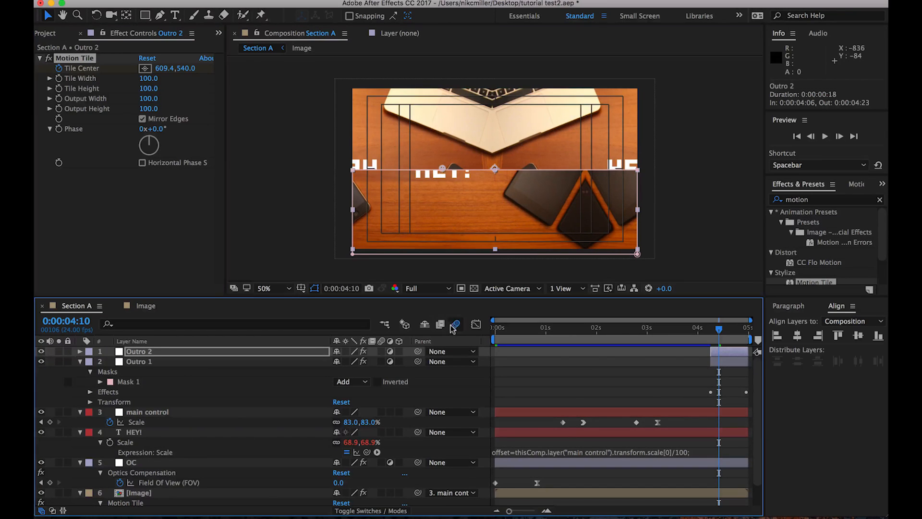
{"action": "scroll", "coordinate": [312, 403], "scroll_direction": "down", "scroll_amount": 2}
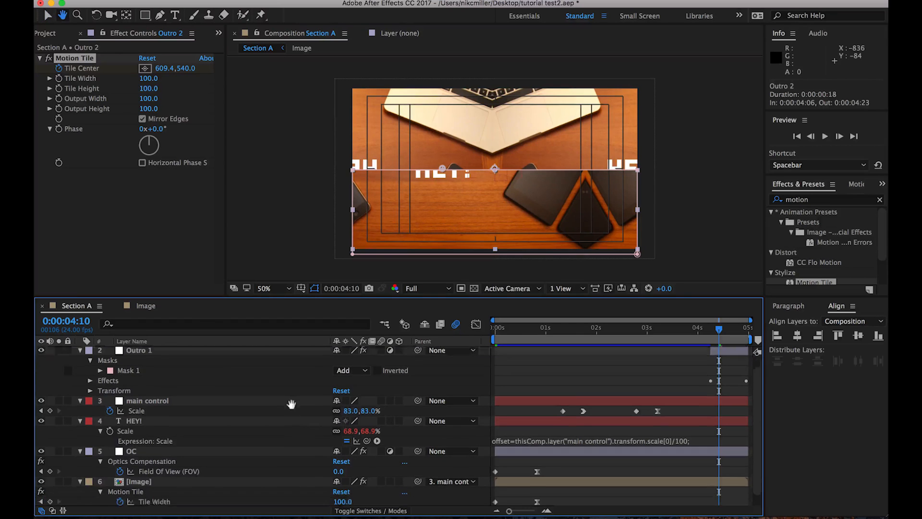
{"action": "left_click", "coordinate": [380, 511]}
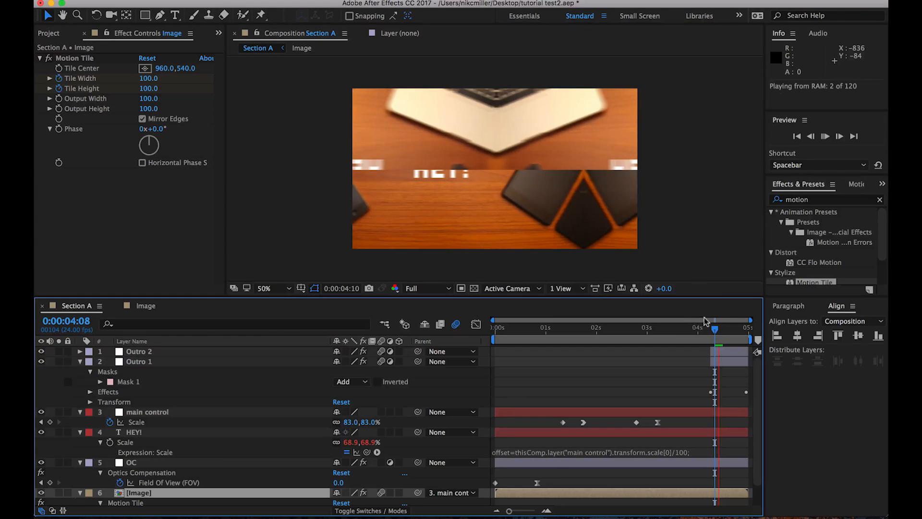
Play back and scrub through the split-screen outro to check how both halves slide with motion blur
{"action": "key", "text": "space"}
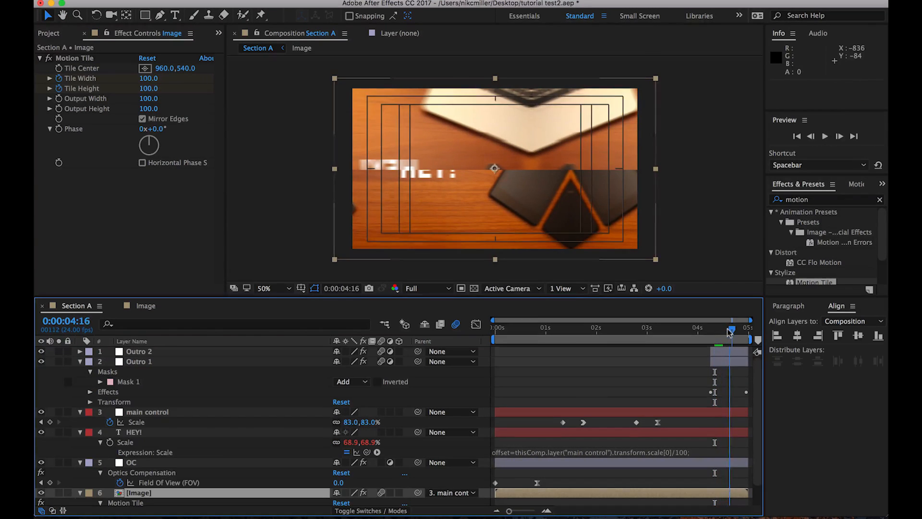
{"action": "left_click", "coordinate": [716, 351]}
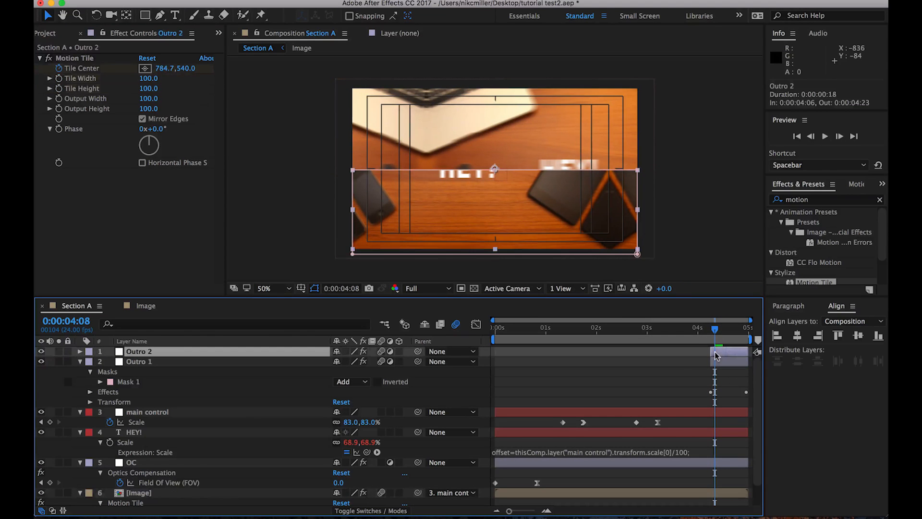
{"action": "left_click", "coordinate": [729, 363]}
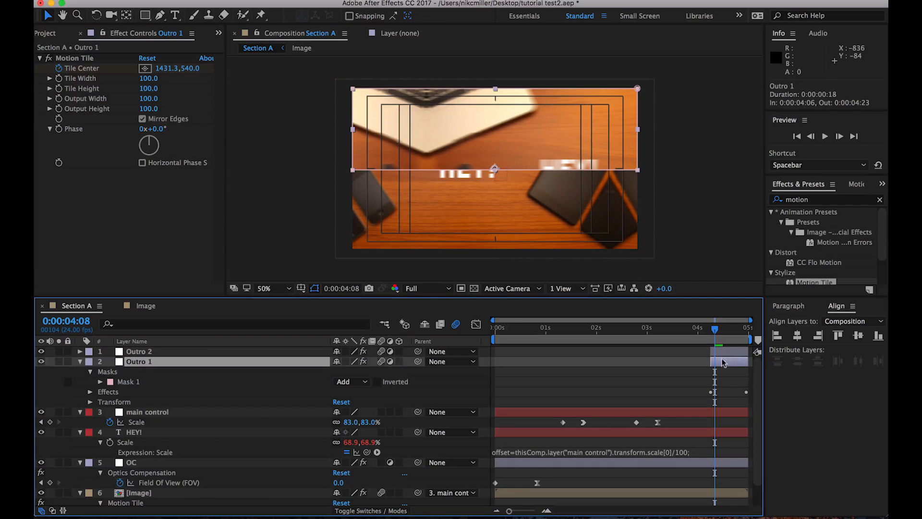
{"action": "left_click", "coordinate": [669, 371]}
{"action": "key", "text": "space"}
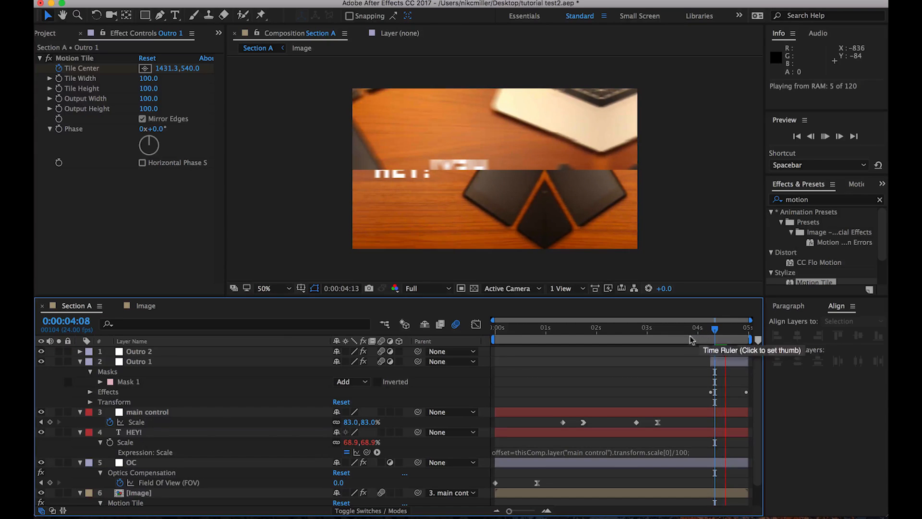
{"action": "left_click", "coordinate": [664, 331]}
{"action": "key", "text": "space"}
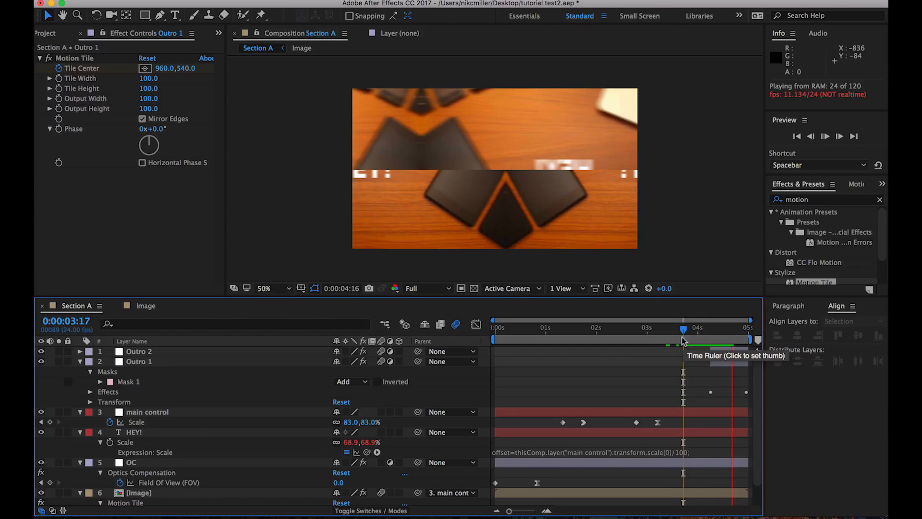
{"action": "key", "text": "space"}
{"action": "left_click", "coordinate": [701, 330]}
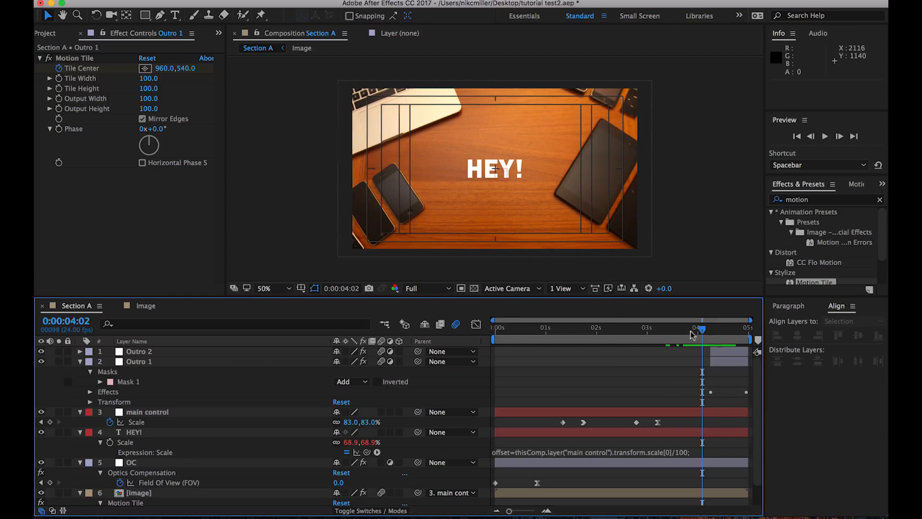
{"action": "left_click_drag", "start_coordinate": [698, 333], "coordinate": [711, 334]}
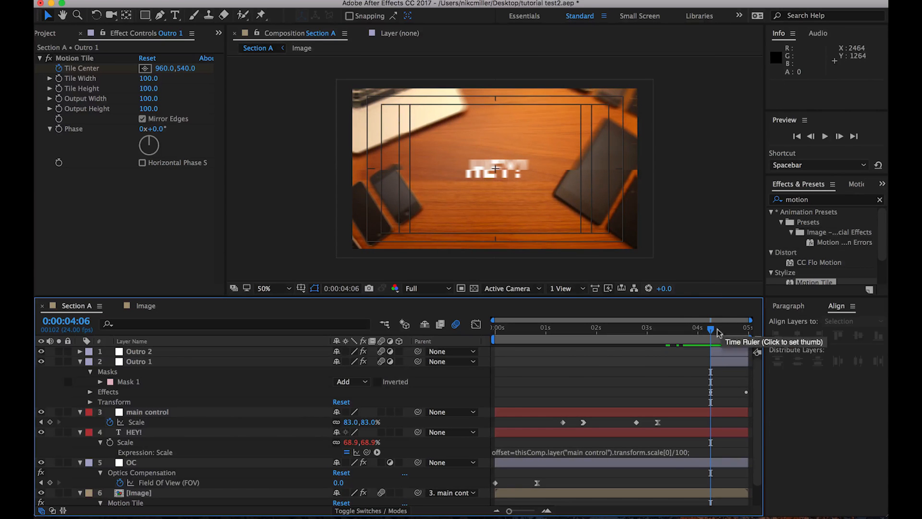
{"action": "left_click_drag", "start_coordinate": [707, 329], "coordinate": [710, 336]}
Reveal the Tile Center keyframes of Outro 2 and Outro 1 in the timeline
{"action": "left_click", "coordinate": [717, 354]}
{"action": "key", "text": "u"}
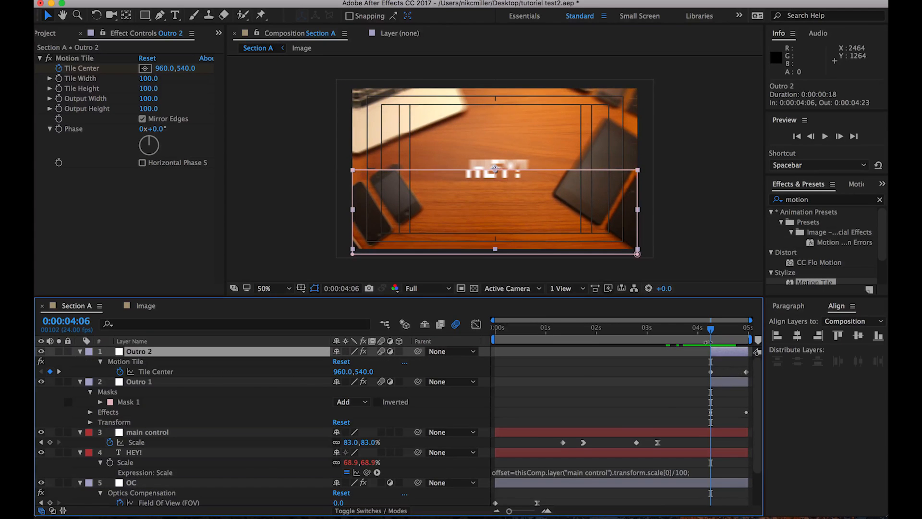
{"action": "mouse_move", "coordinate": [712, 331]}
{"action": "left_mouse_down"}
{"action": "mouse_move", "coordinate": [737, 334]}
{"action": "mouse_move", "coordinate": [683, 332]}
{"action": "mouse_move", "coordinate": [726, 333]}
{"action": "mouse_move", "coordinate": [706, 334]}
{"action": "left_mouse_up"}
{"action": "left_click_drag", "start_coordinate": [721, 367], "coordinate": [700, 404]}
{"action": "left_click", "coordinate": [721, 384]}
{"action": "key", "text": "u"}
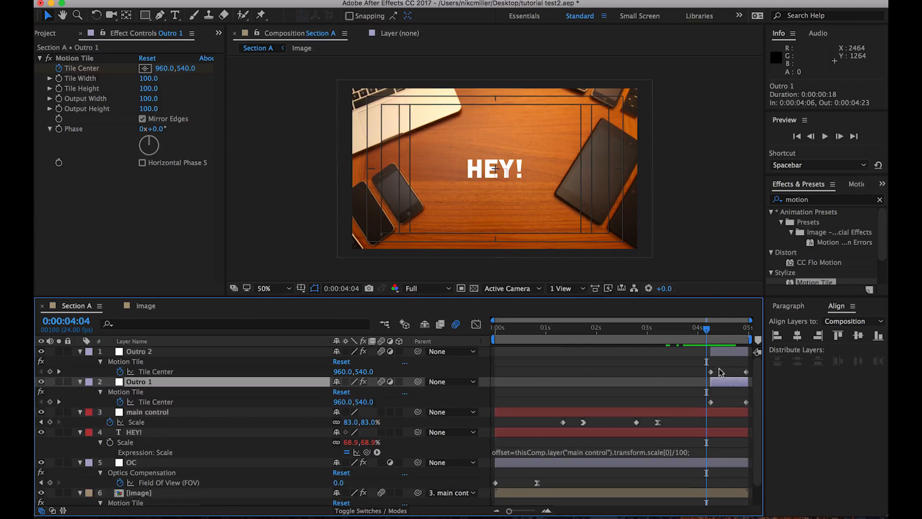
Ease the first Tile Center keyframes of Outro 1 and Outro 2 with the Motion v2 easing control
{"action": "left_click_drag", "start_coordinate": [721, 366], "coordinate": [702, 406]}
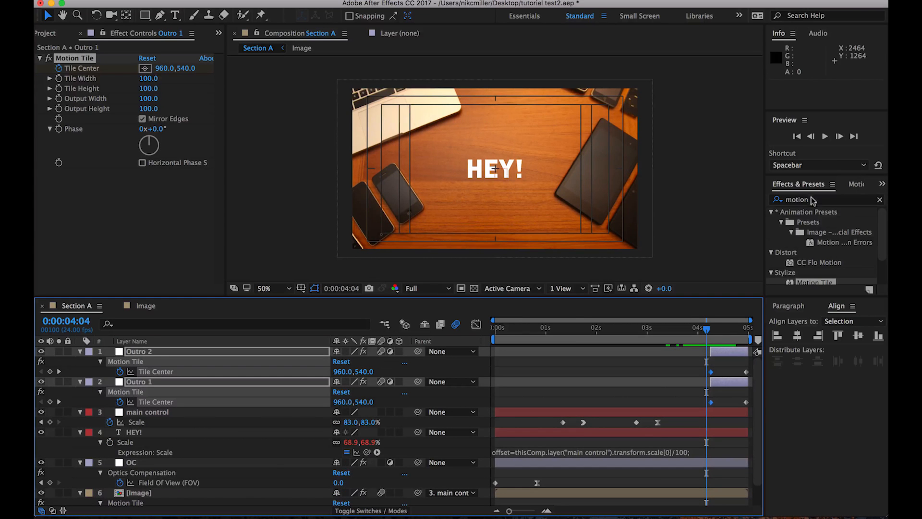
{"action": "left_click", "coordinate": [857, 186]}
{"action": "left_click", "coordinate": [812, 238]}
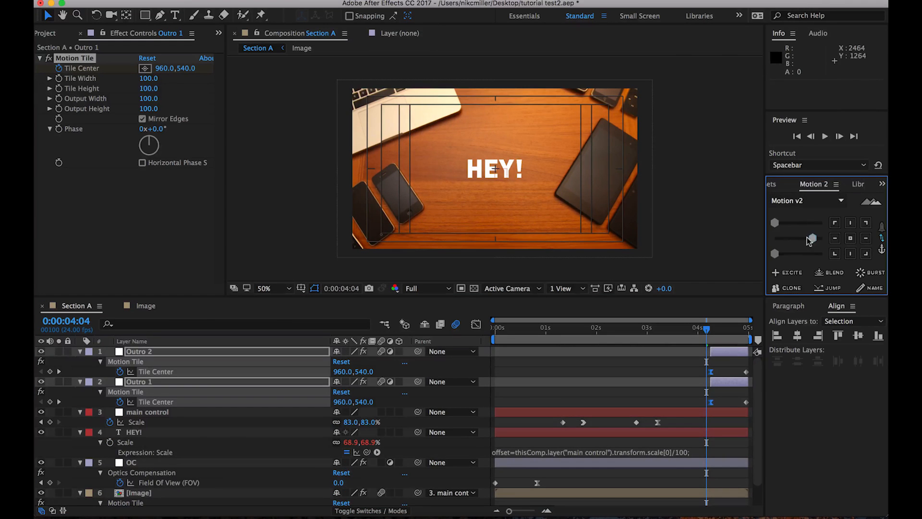
Turn off the composition's motion blur and preview the eased outro
{"action": "key", "text": "space"}
{"action": "left_click", "coordinate": [454, 327]}
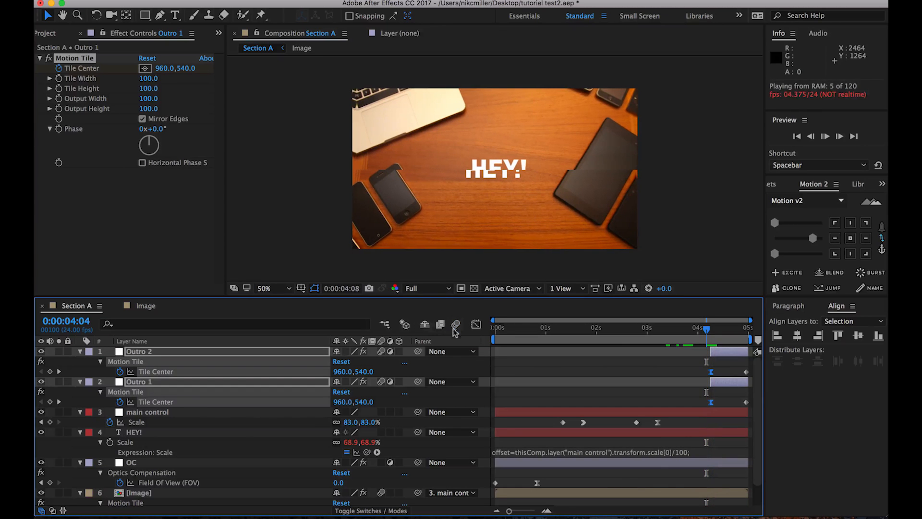
{"action": "left_click", "coordinate": [685, 364]}
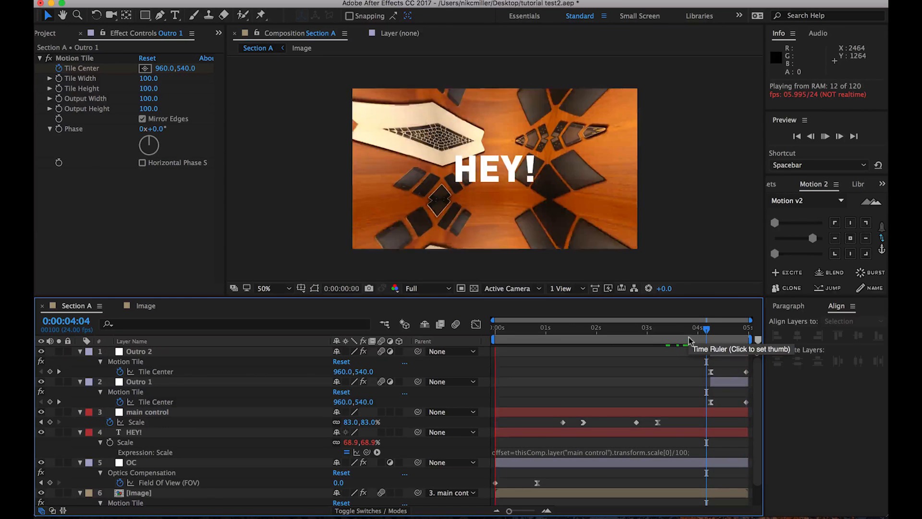
Collapse Outro 1 and Outro 2, and add a Scale keyframe to main control at 0:00:04:03
{"action": "left_click", "coordinate": [707, 331]}
{"action": "left_click_drag", "start_coordinate": [706, 330], "coordinate": [703, 330]}
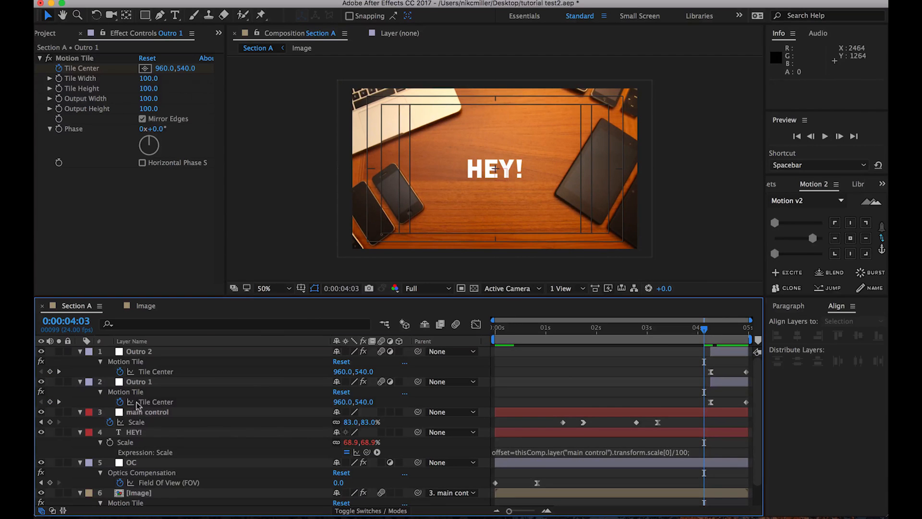
{"action": "left_click", "coordinate": [80, 382]}
{"action": "left_click", "coordinate": [80, 351]}
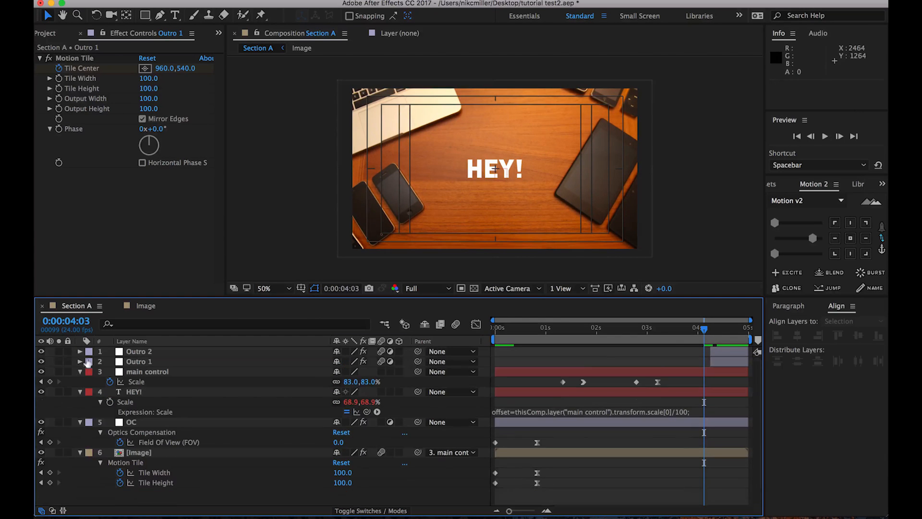
{"action": "left_click", "coordinate": [133, 373]}
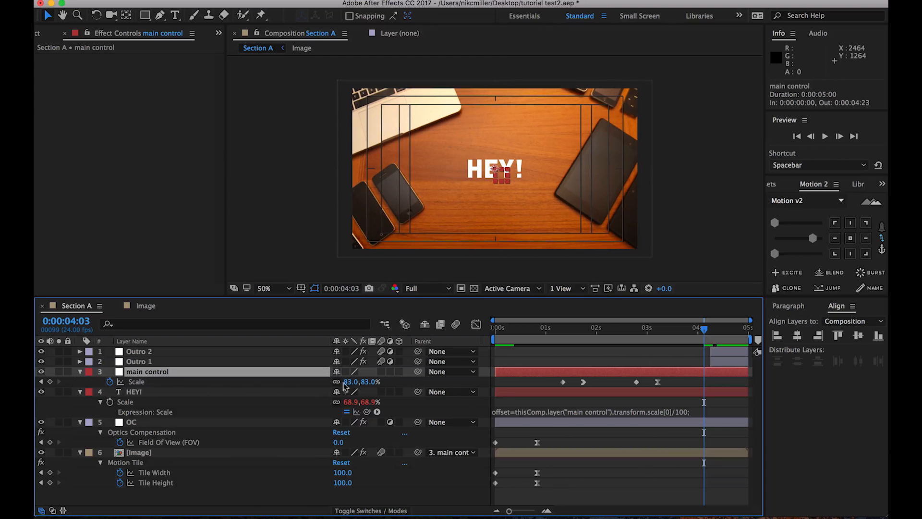
{"action": "left_click", "coordinate": [49, 382]}
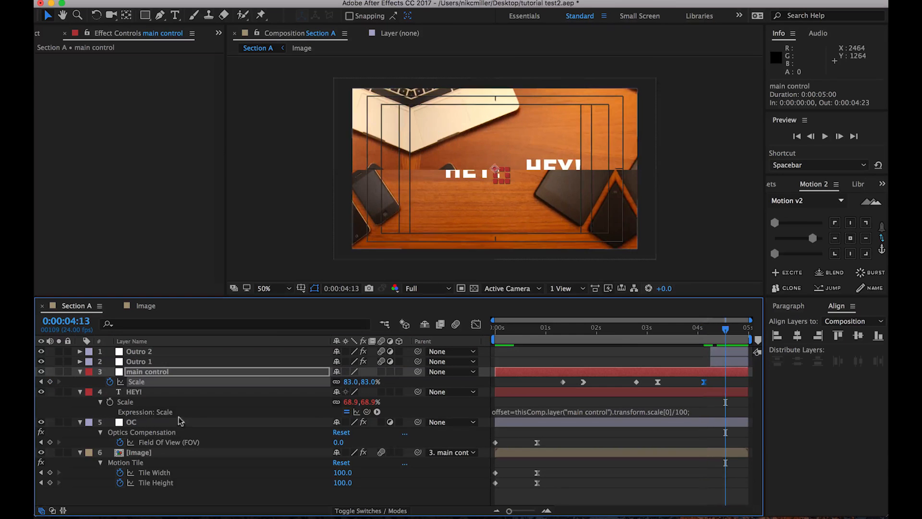
Add a 131% Scale keyframe to main control, move it to 0:00:04:23 and preview the outro
{"action": "key", "text": "shift+Page_Down"}
{"action": "left_click_drag", "start_coordinate": [351, 384], "coordinate": [443, 407]}
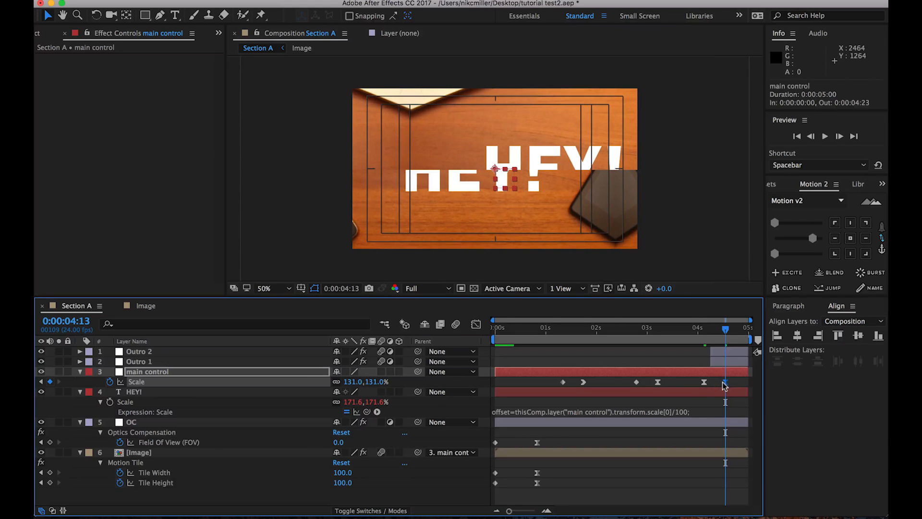
{"action": "left_click_drag", "start_coordinate": [724, 383], "coordinate": [746, 383]}
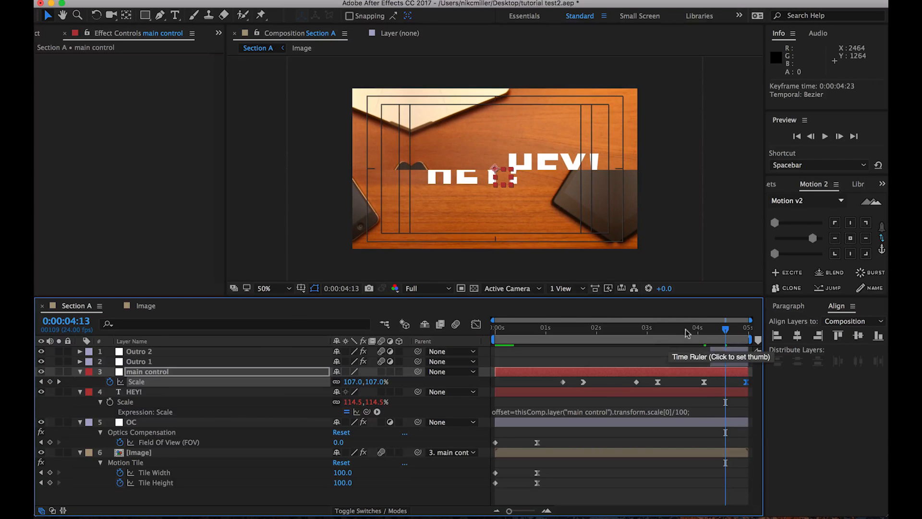
{"action": "mouse_move", "coordinate": [694, 332]}
{"action": "left_mouse_down"}
{"action": "mouse_move", "coordinate": [745, 339]}
{"action": "mouse_move", "coordinate": [699, 338]}
{"action": "left_mouse_up"}
{"action": "key", "text": "space"}
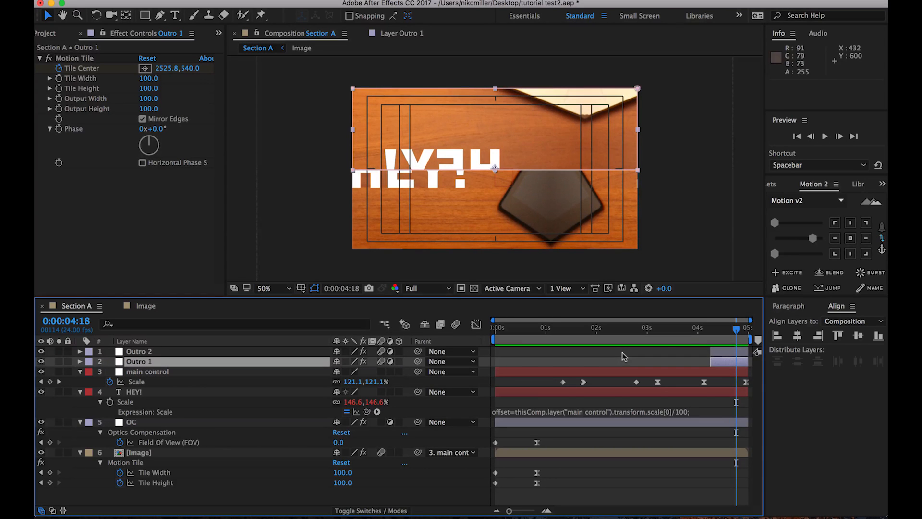
Duplicate the Section A composition in the project and rename the copy Section B
{"action": "left_click", "coordinate": [46, 33]}
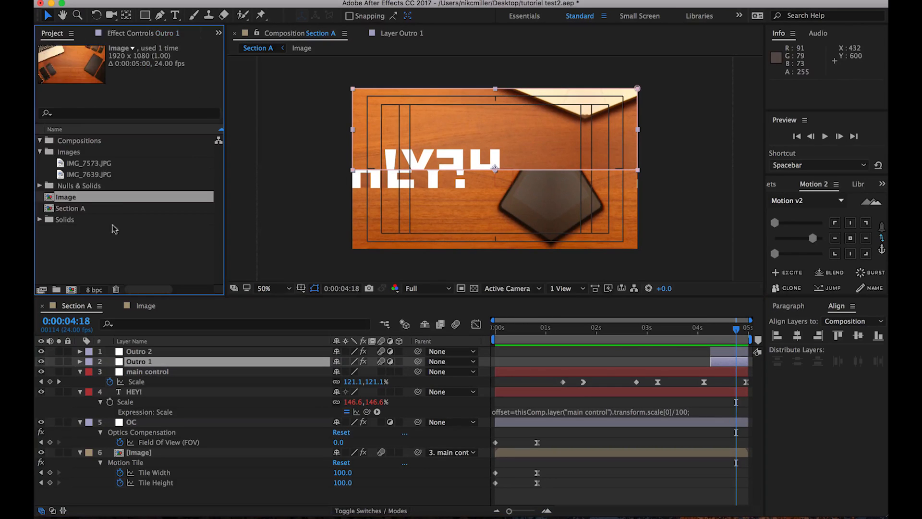
{"action": "left_click", "coordinate": [61, 209]}
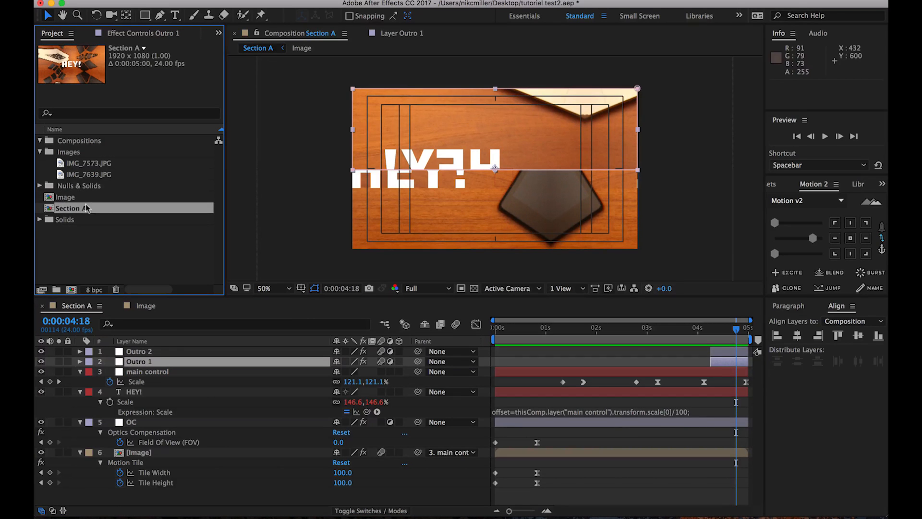
{"action": "key", "text": "super+d"}
{"action": "key", "text": "super+f"}
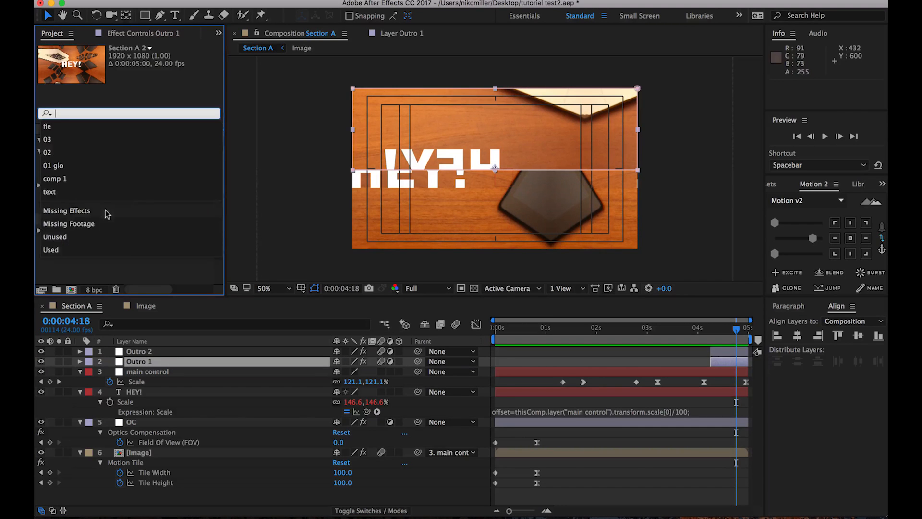
{"action": "left_click", "coordinate": [95, 269]}
{"action": "left_click", "coordinate": [66, 223]}
{"action": "key", "text": "Return"}
{"action": "left_click", "coordinate": [115, 219]}
{"action": "key", "text": "BackSpace"}
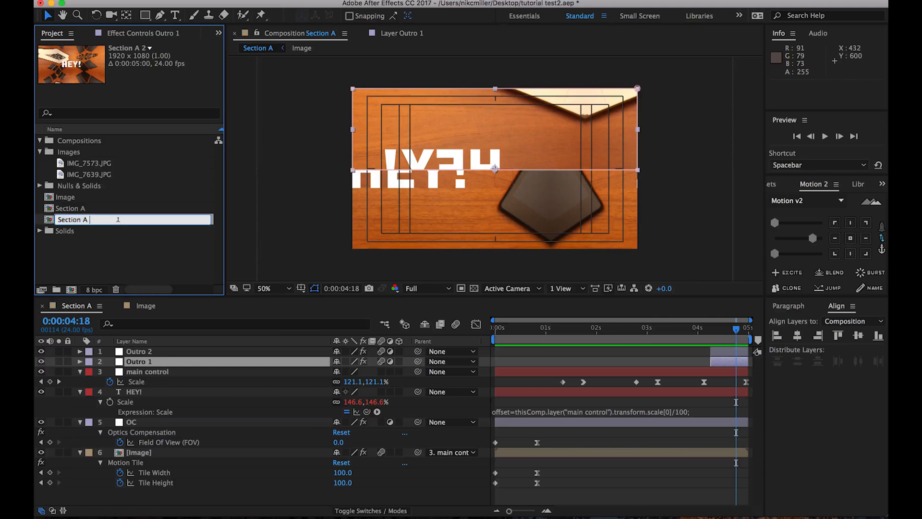
{"action": "left_click", "coordinate": [63, 267]}
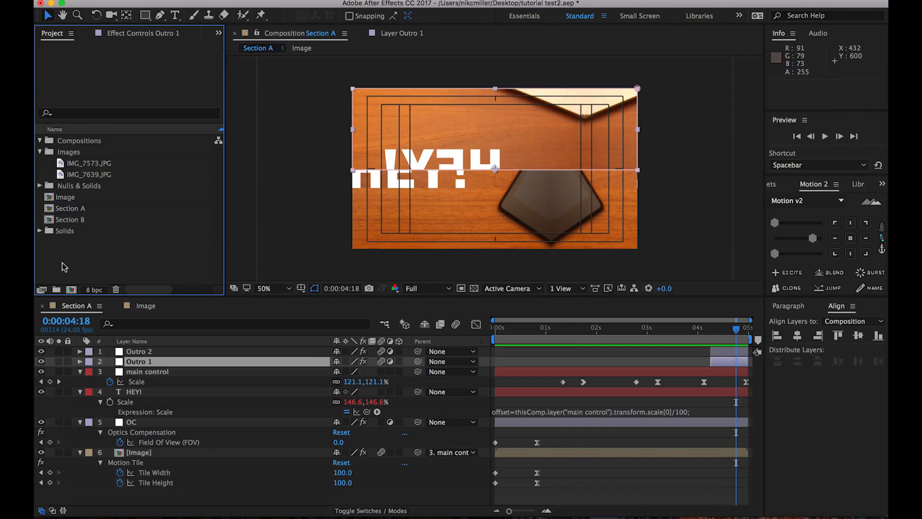
Open Section B, duplicate the Image composition, and replace Section B's Image layer with the Image 2 copy
{"action": "double_click", "coordinate": [48, 220]}
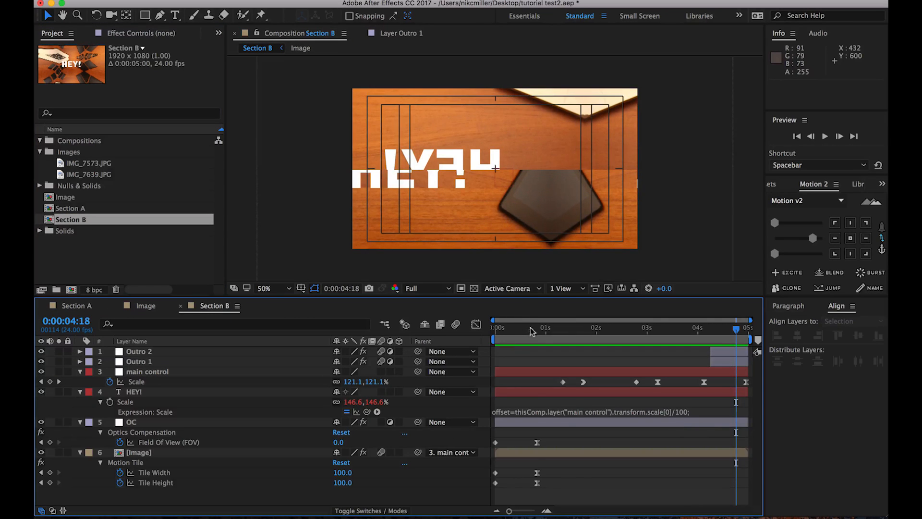
{"action": "left_click_drag", "start_coordinate": [532, 332], "coordinate": [495, 332]}
{"action": "left_click", "coordinate": [135, 451]}
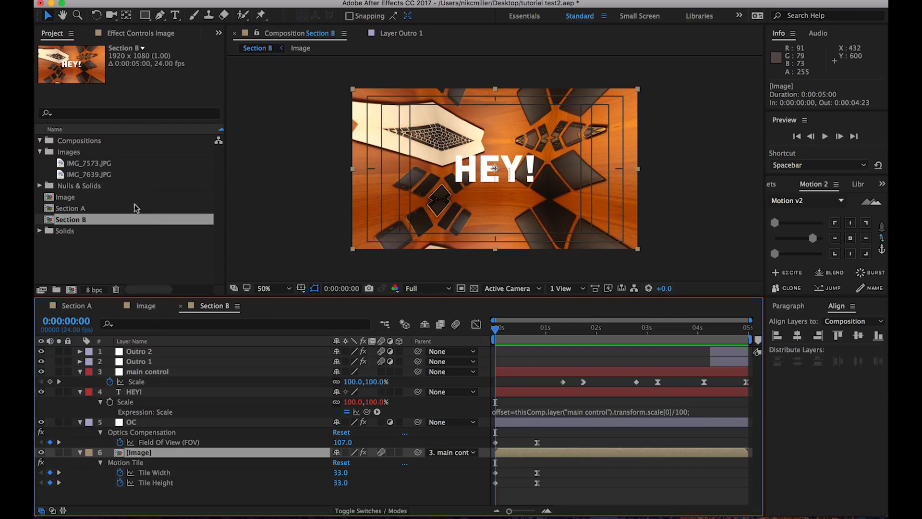
{"action": "left_click", "coordinate": [63, 251]}
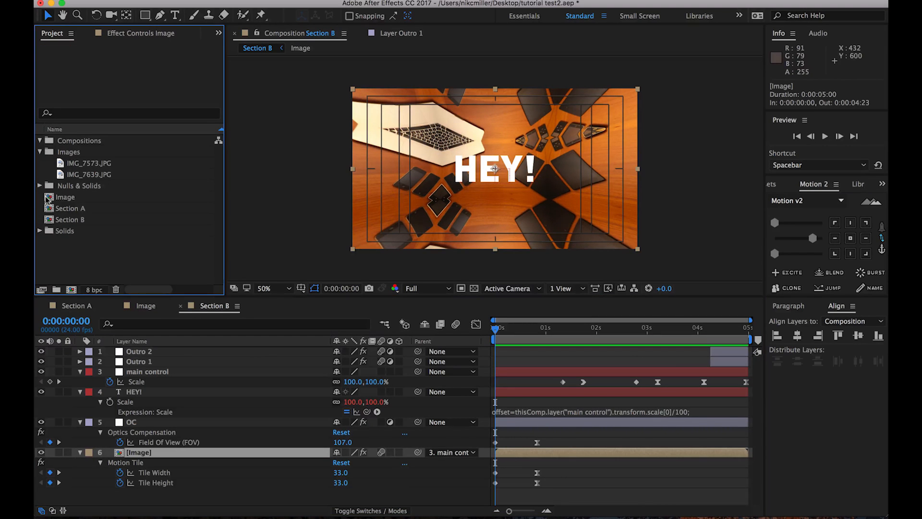
{"action": "left_click", "coordinate": [45, 197]}
{"action": "key", "text": "super+d"}
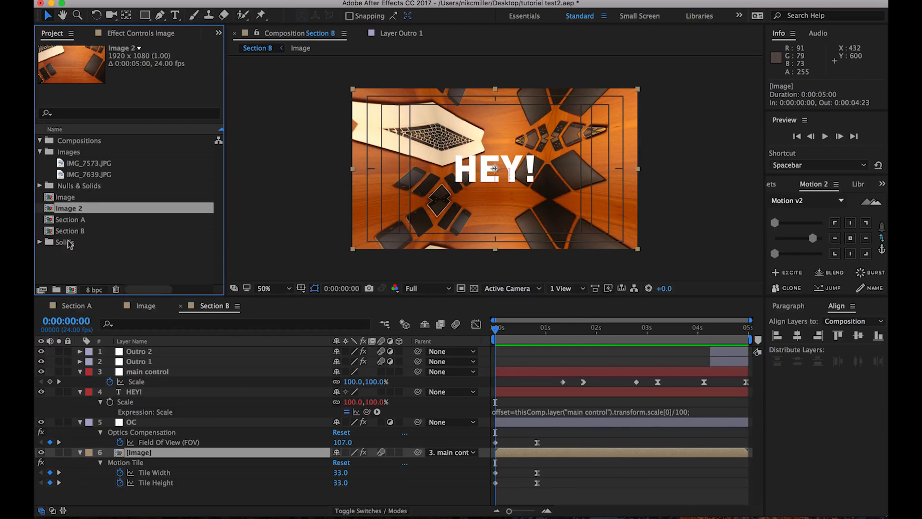
{"action": "left_click_drag", "start_coordinate": [44, 211], "coordinate": [130, 455]}
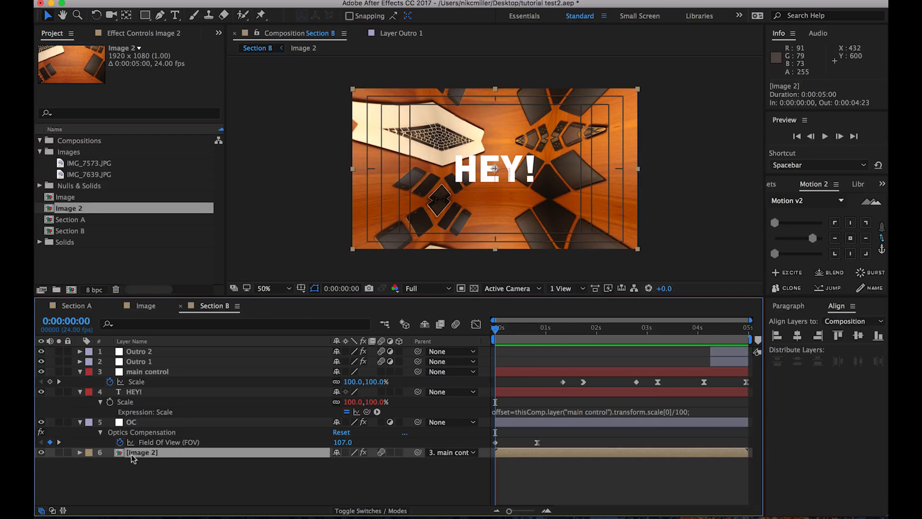
Open the Image 2 composition and replace its IMG_7573.JPG layer with IMG_7639.JPG
{"action": "double_click", "coordinate": [133, 456]}
{"action": "left_click", "coordinate": [124, 34]}
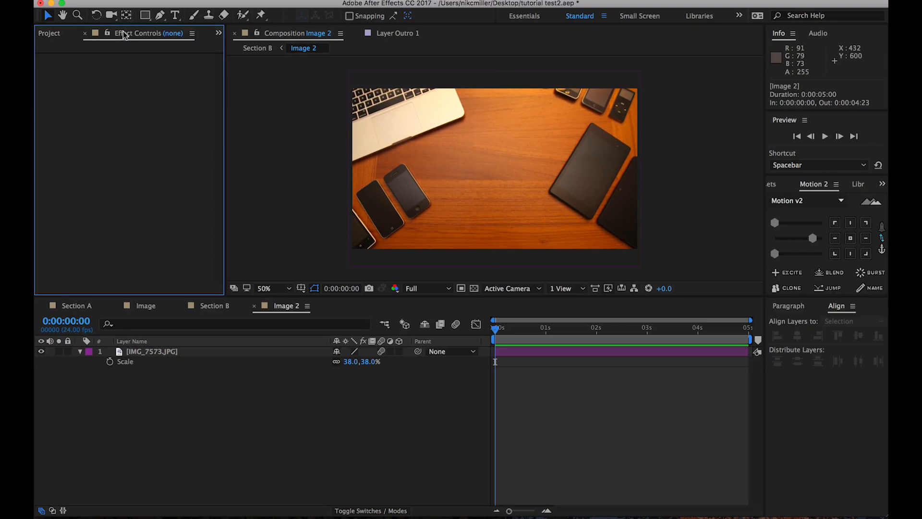
{"action": "left_click", "coordinate": [51, 33]}
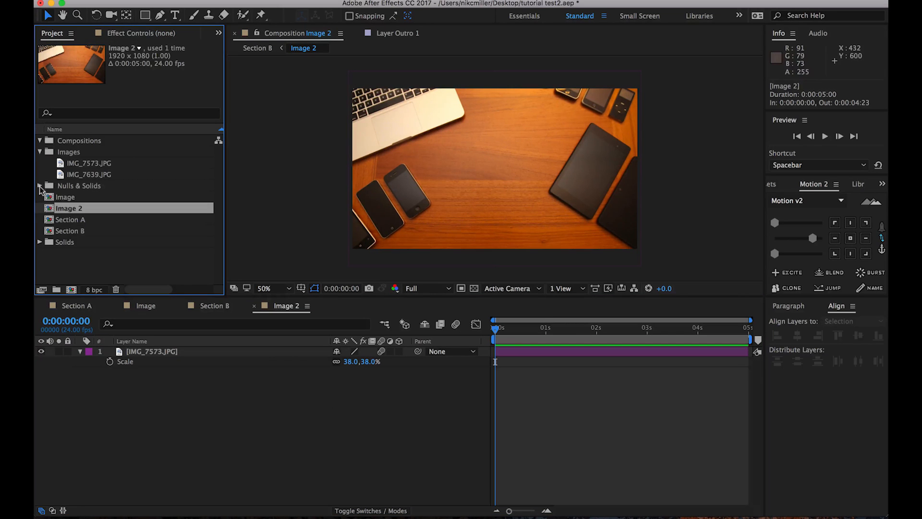
{"action": "left_click", "coordinate": [65, 173]}
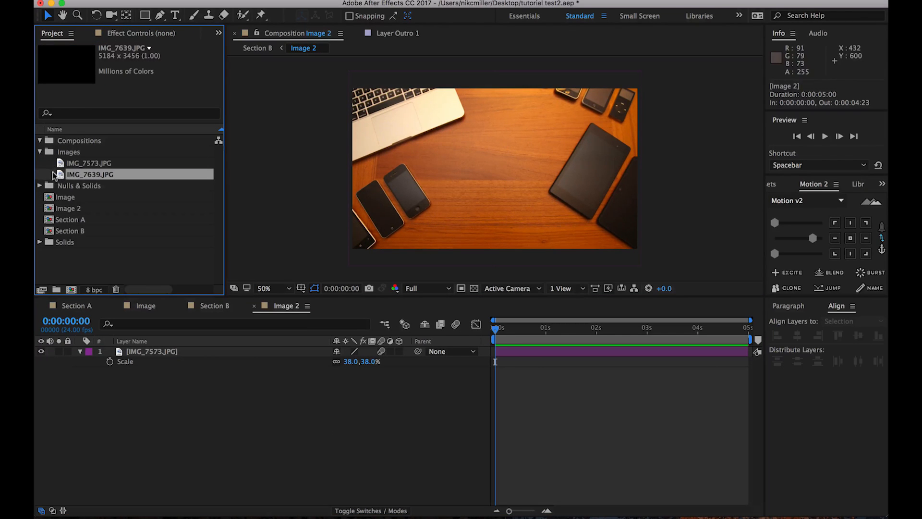
{"action": "left_click", "coordinate": [137, 351]}
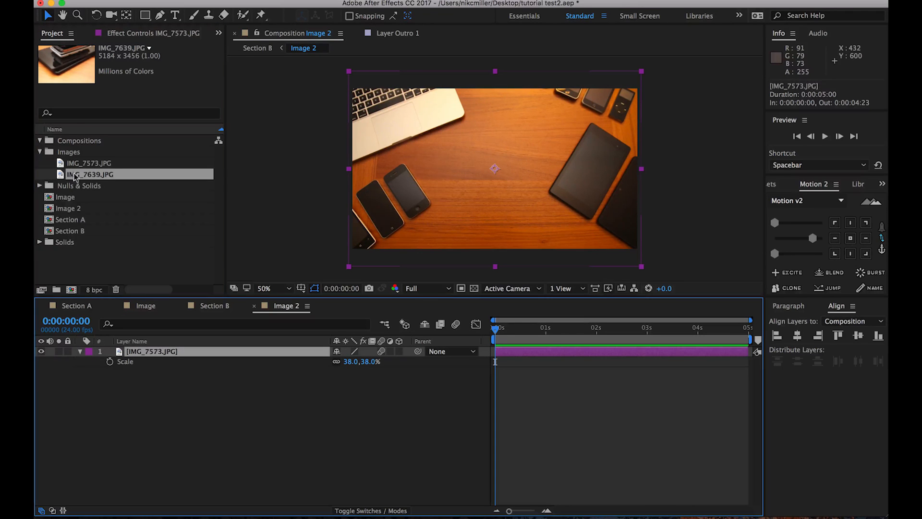
{"action": "left_click_drag", "start_coordinate": [74, 177], "coordinate": [152, 354]}
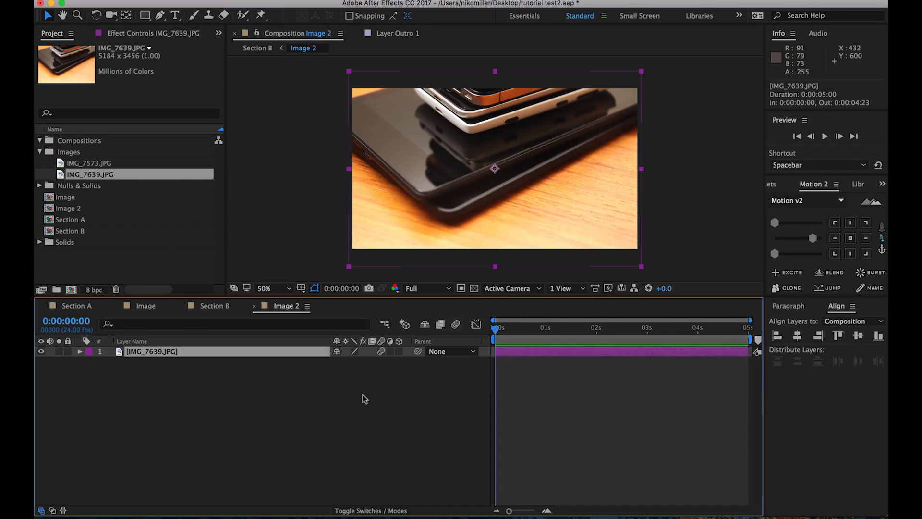
Shift the IMG_7639.JPG photo down in the frame to position 960, 660
{"action": "left_click", "coordinate": [270, 432]}
{"action": "left_click", "coordinate": [165, 350]}
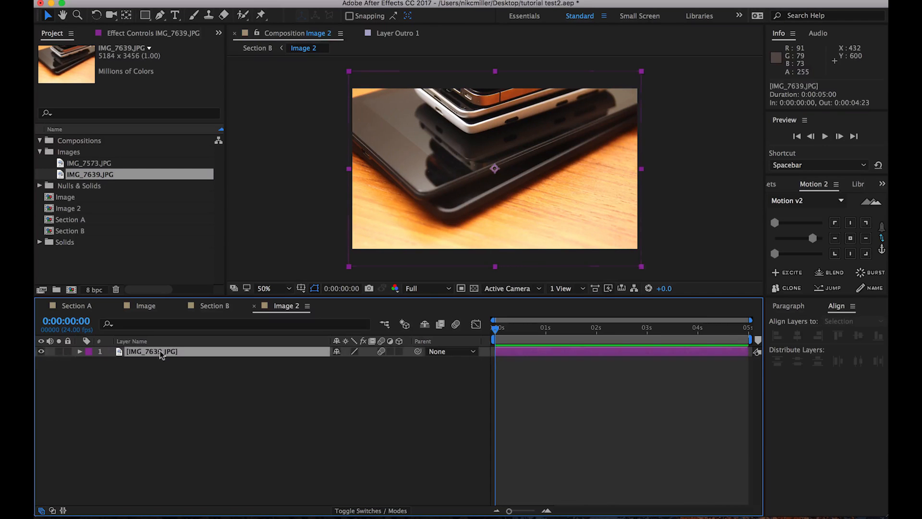
{"action": "key", "text": "shift+Down"}
{"action": "key", "text": "shift+Up"}
{"action": "key", "text": "shift+Up"}
{"action": "key", "text": "shift+Up"}
{"action": "key", "text": "shift+Up"}
{"action": "key", "text": "shift+Up"}
{"action": "key", "text": "shift+Up"}
{"action": "key", "text": "shift+Up"}
{"action": "key", "text": "shift+Up"}
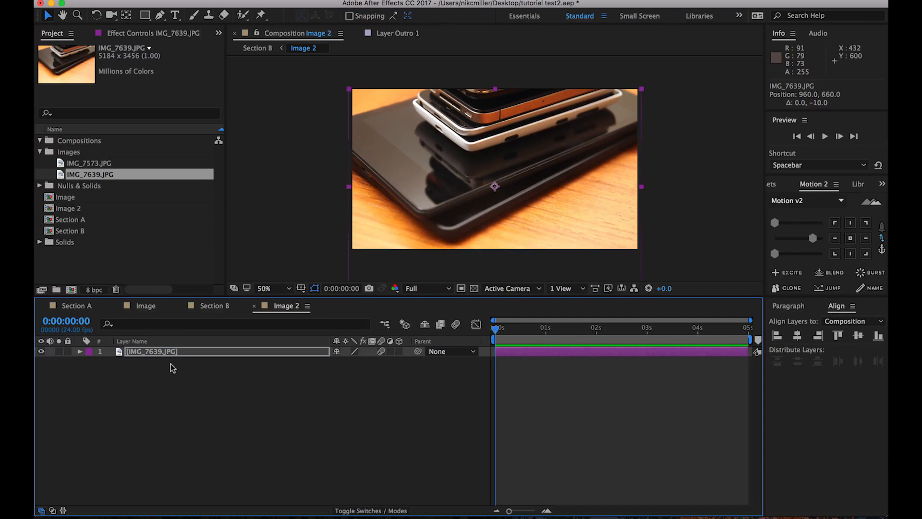
{"action": "left_click", "coordinate": [233, 406]}
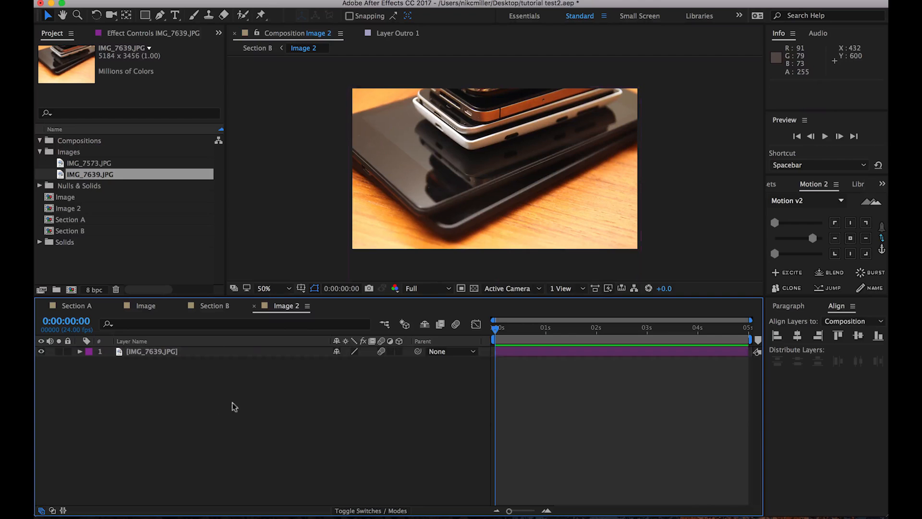
Return to Section B, delete the OC layer and remove the Motion Tile effect from the Image 2 layer
{"action": "left_click", "coordinate": [213, 307]}
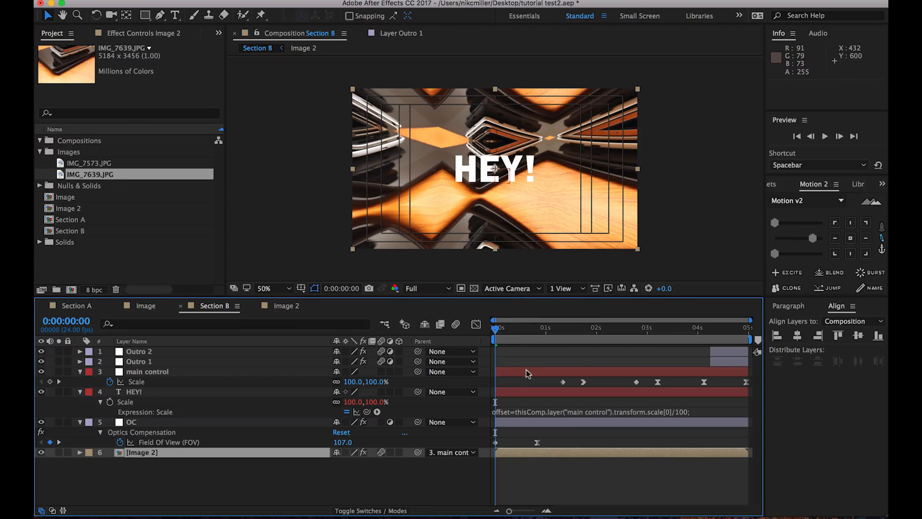
{"action": "left_click", "coordinate": [135, 422]}
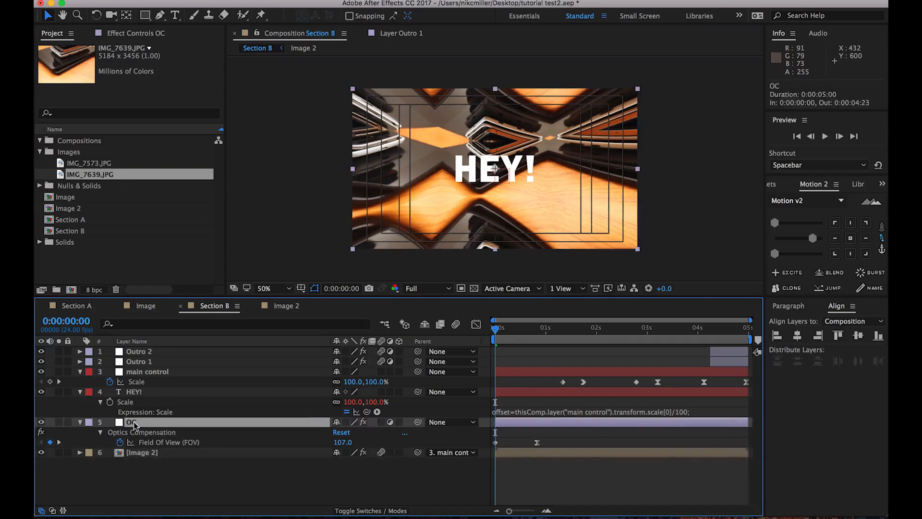
{"action": "key", "text": "Delete"}
{"action": "left_click", "coordinate": [126, 422]}
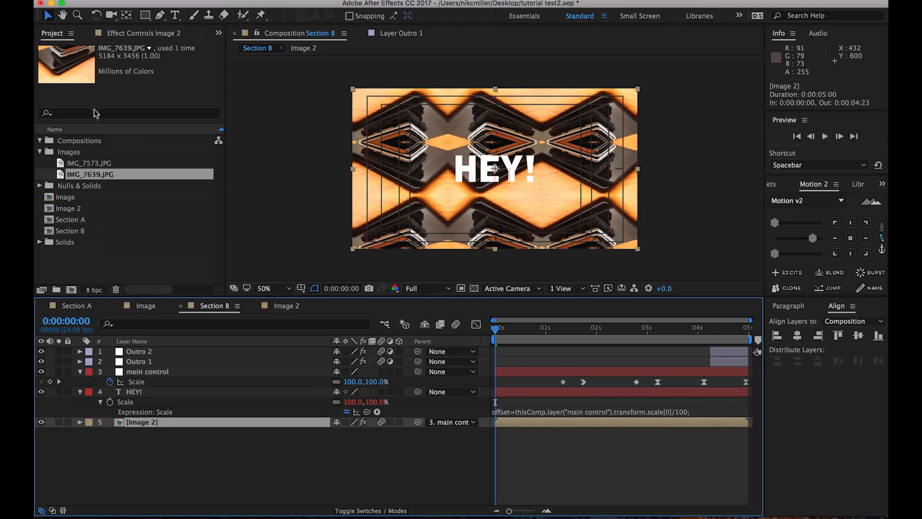
{"action": "left_click", "coordinate": [105, 34]}
{"action": "left_click", "coordinate": [60, 59]}
{"action": "key", "text": "Delete"}
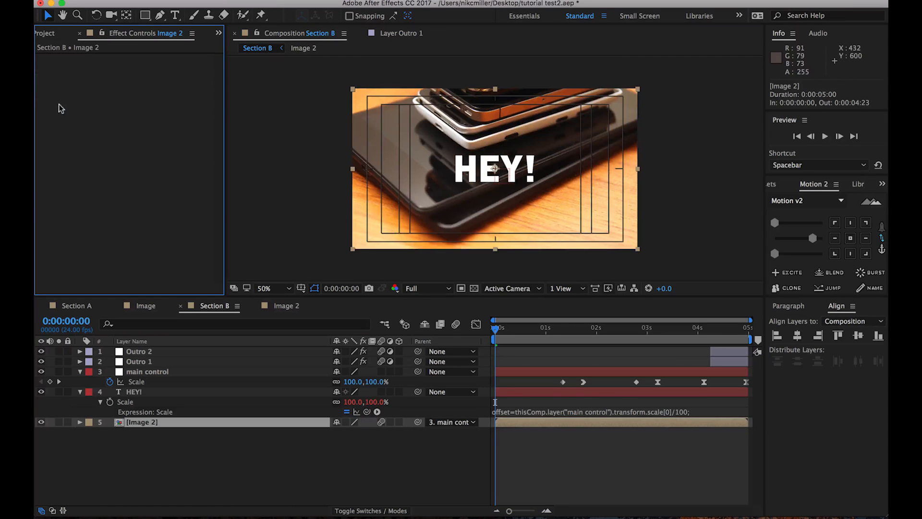
{"action": "left_click", "coordinate": [493, 458]}
Move the Outro 1 and Outro 2 layers together to the start of Section B's timeline
{"action": "left_click", "coordinate": [716, 364]}
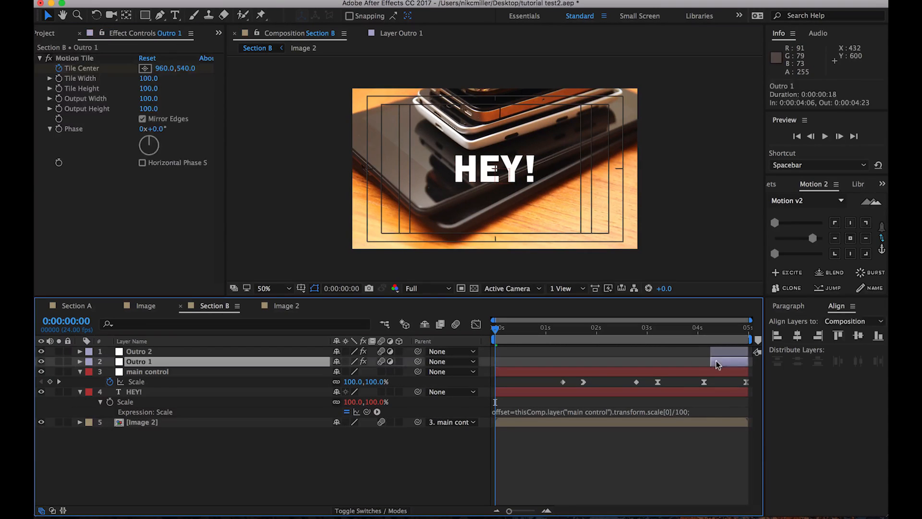
{"action": "left_click", "coordinate": [717, 352], "text": "shift"}
{"action": "left_click_drag", "start_coordinate": [722, 361], "coordinate": [507, 364]}
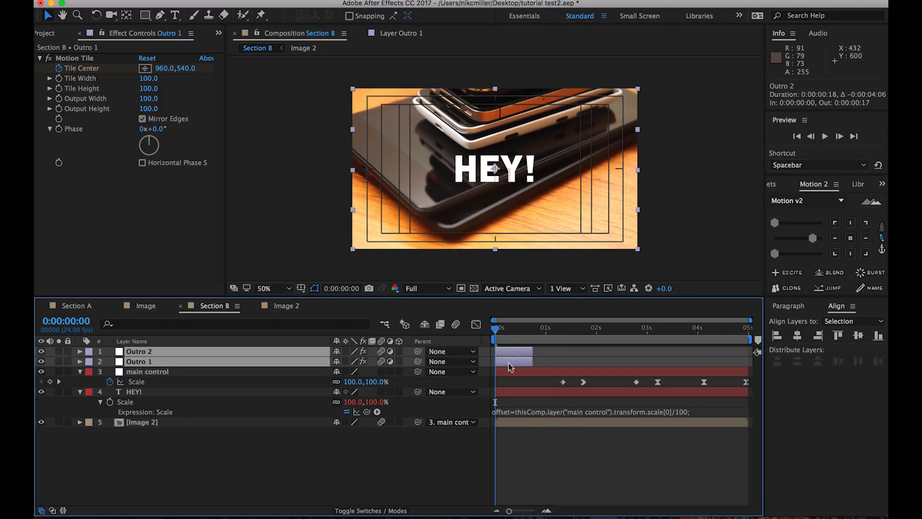
Reveal the Tile Center keyframes of Outro 1 and Outro 2 and reverse their order, ending with the eased keyframes at 0:00:00:18
{"action": "key", "text": "u"}
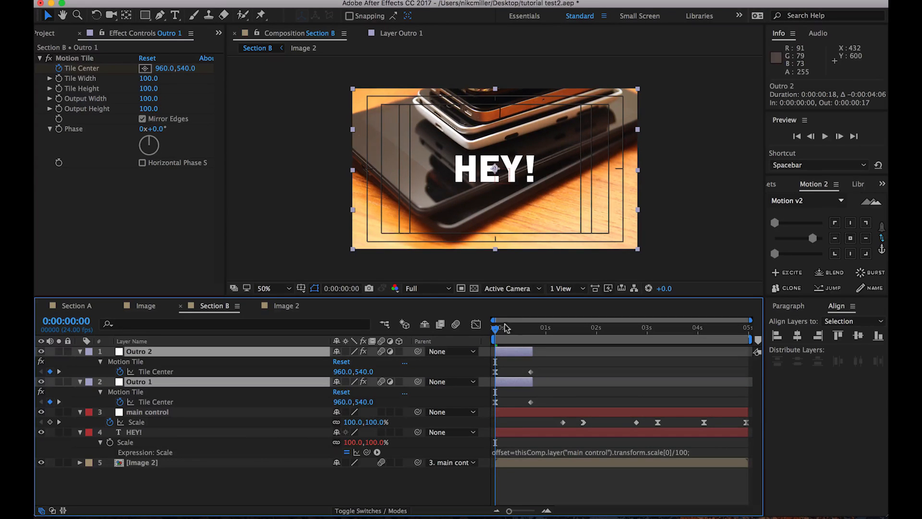
{"action": "left_click_drag", "start_coordinate": [504, 328], "coordinate": [538, 328]}
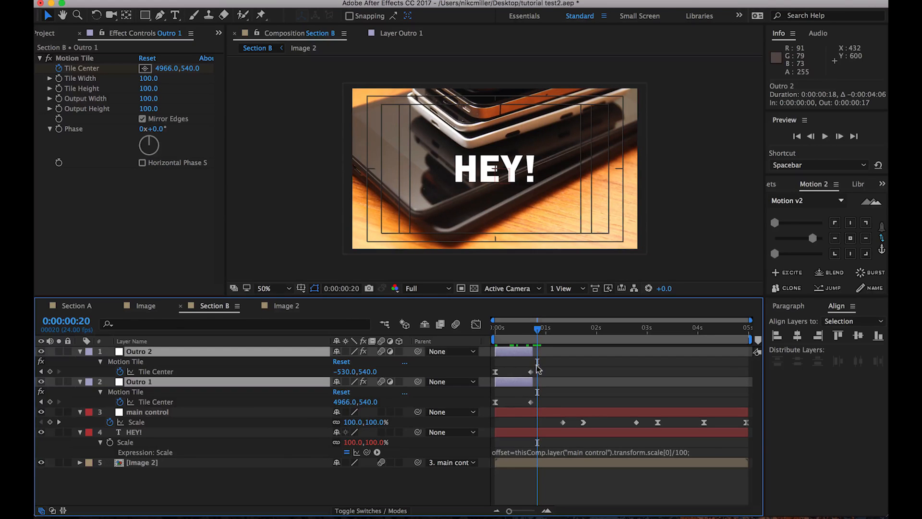
{"action": "left_click_drag", "start_coordinate": [540, 368], "coordinate": [519, 413]}
{"action": "mouse_move", "coordinate": [531, 401]}
{"action": "left_mouse_down"}
{"action": "mouse_move", "coordinate": [494, 404]}
{"action": "mouse_move", "coordinate": [534, 406]}
{"action": "left_mouse_up"}
{"action": "left_click", "coordinate": [495, 372]}
{"action": "left_click", "coordinate": [495, 402], "text": "shift"}
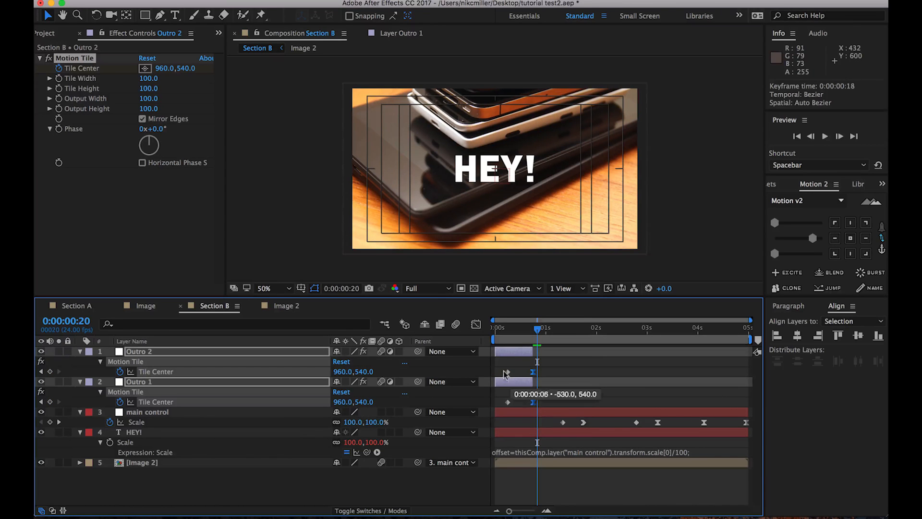
{"action": "left_click_drag", "start_coordinate": [515, 364], "coordinate": [494, 403]}
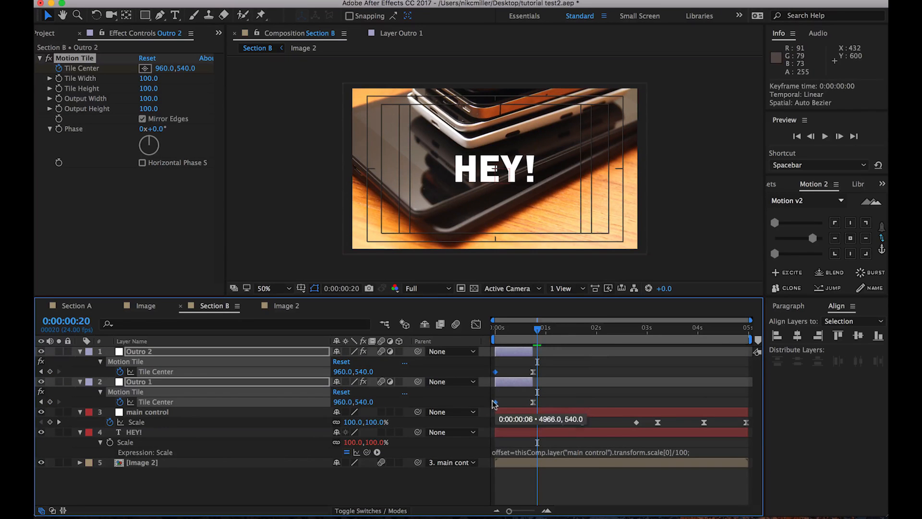
Preview the reversed split-screen opening of Section B from the start
{"action": "left_click_drag", "start_coordinate": [498, 331], "coordinate": [456, 325]}
{"action": "key", "text": "space"}
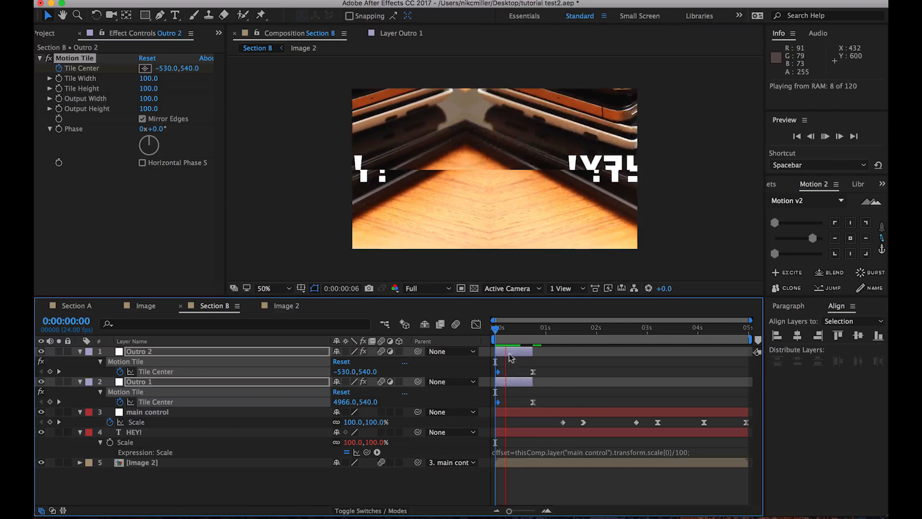
{"action": "key", "text": "space"}
{"action": "key", "text": "space"}
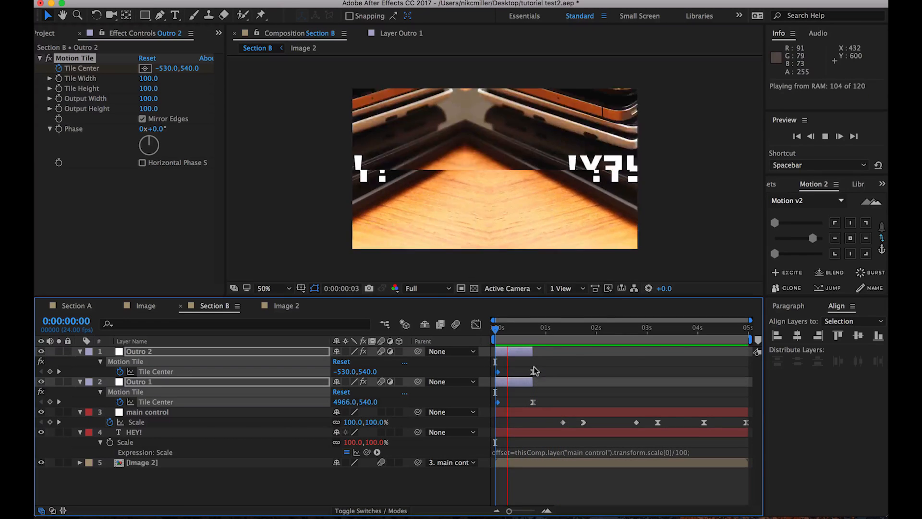
{"action": "key", "text": "space"}
{"action": "key", "text": "space"}
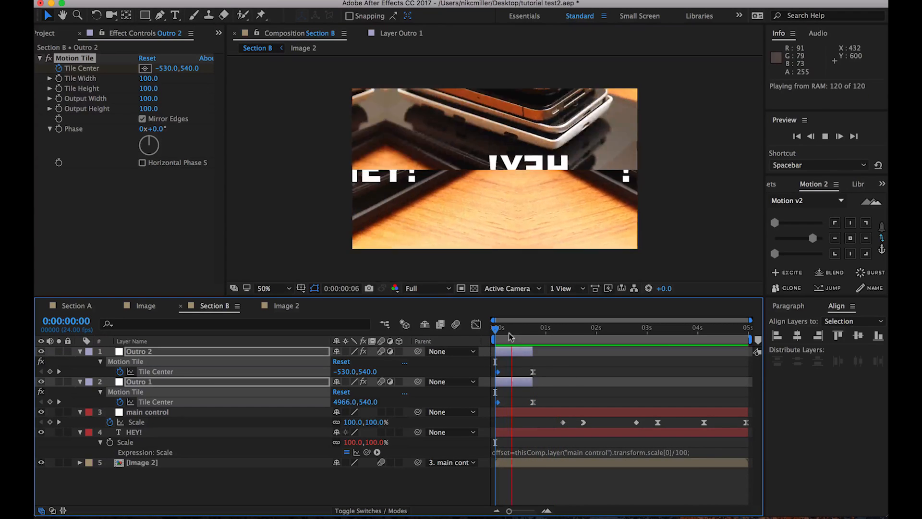
{"action": "key", "text": "space"}
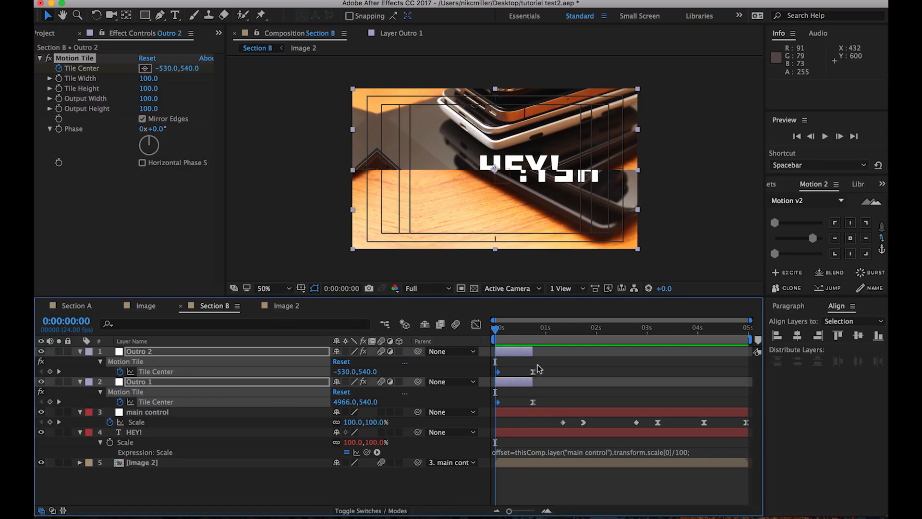
Move the first Tile Center keyframes of Outro 1 and Outro 2 to 0:00:00:00 and preview the opening
{"action": "left_click_drag", "start_coordinate": [499, 374], "coordinate": [491, 406]}
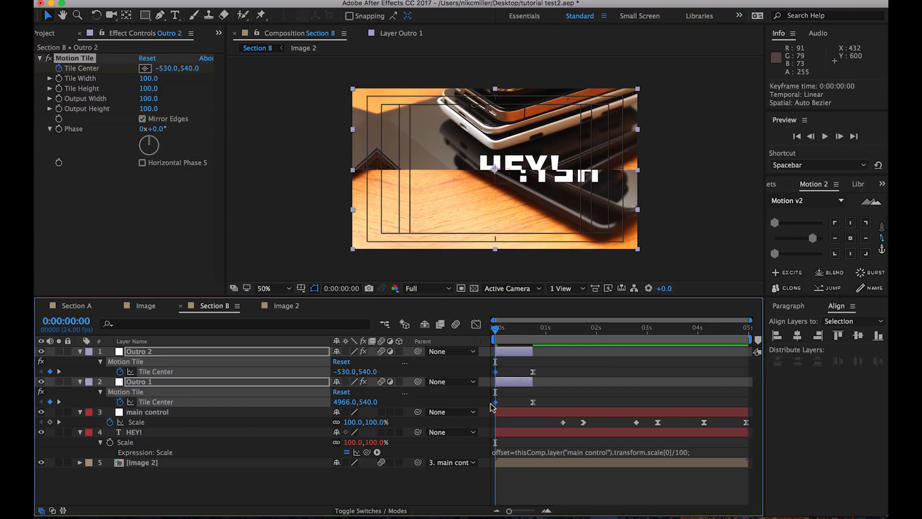
{"action": "left_click", "coordinate": [586, 399]}
{"action": "key", "text": "space"}
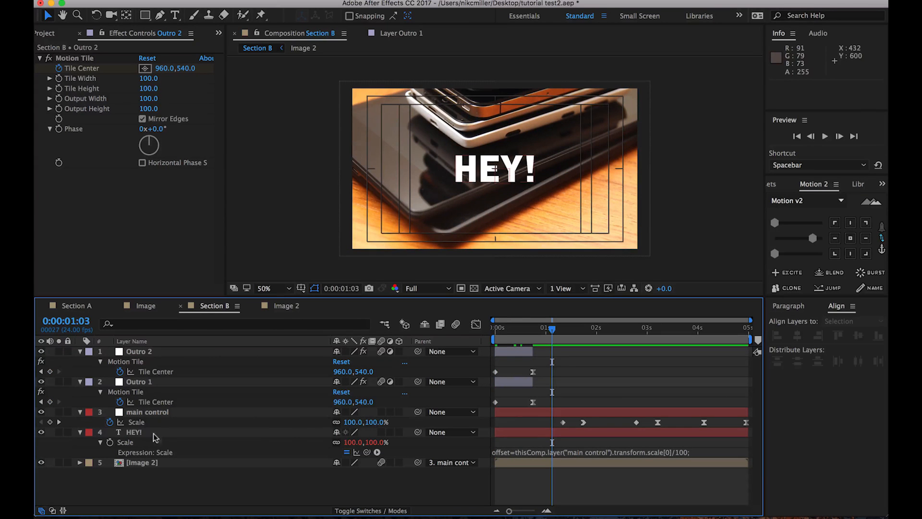
Change the HEY! title in Section B to "YOU!" and return to the start of the timeline
{"action": "left_click", "coordinate": [128, 431]}
{"action": "double_click", "coordinate": [130, 433]}
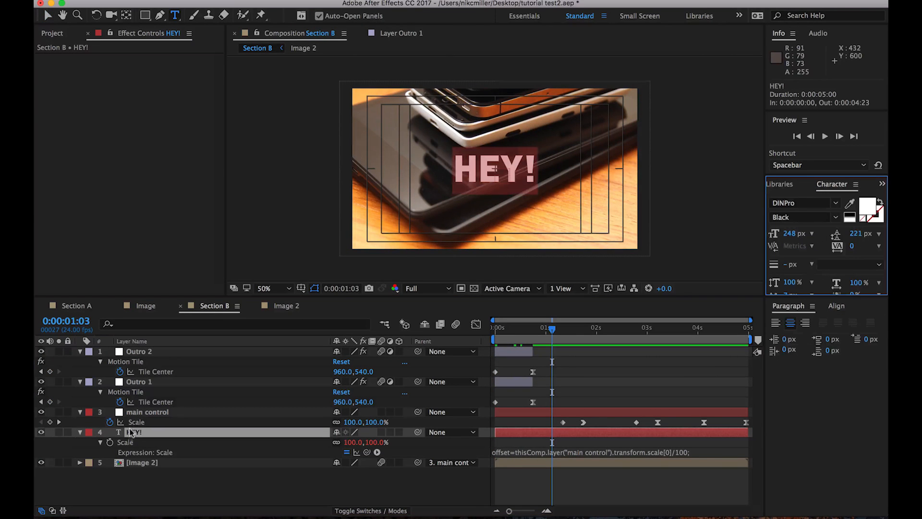
{"action": "type", "text": "YOU"}
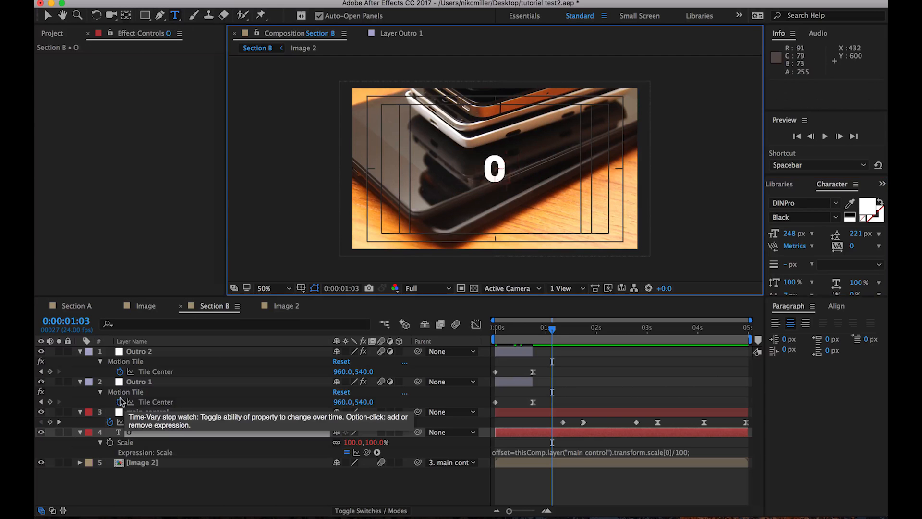
{"action": "key", "text": "Escape"}
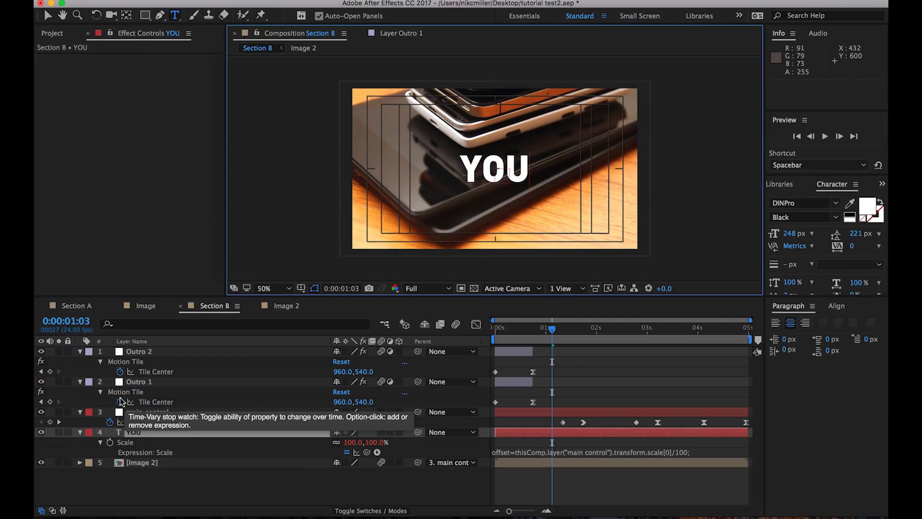
{"action": "type", "text": "!"}
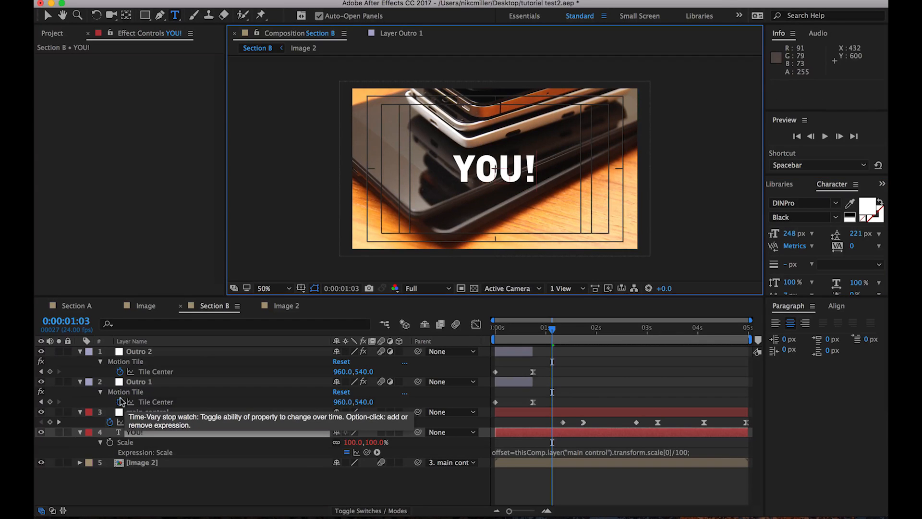
{"action": "left_click_drag", "start_coordinate": [551, 328], "coordinate": [430, 328]}
Create a single new composition from Section A and Section B, using Section A's dimensions
{"action": "left_click", "coordinate": [48, 33]}
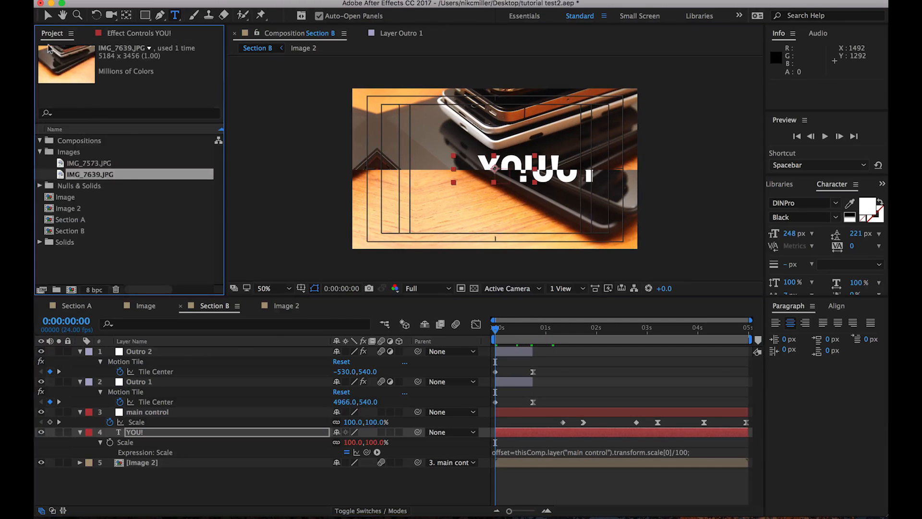
{"action": "left_click", "coordinate": [60, 232]}
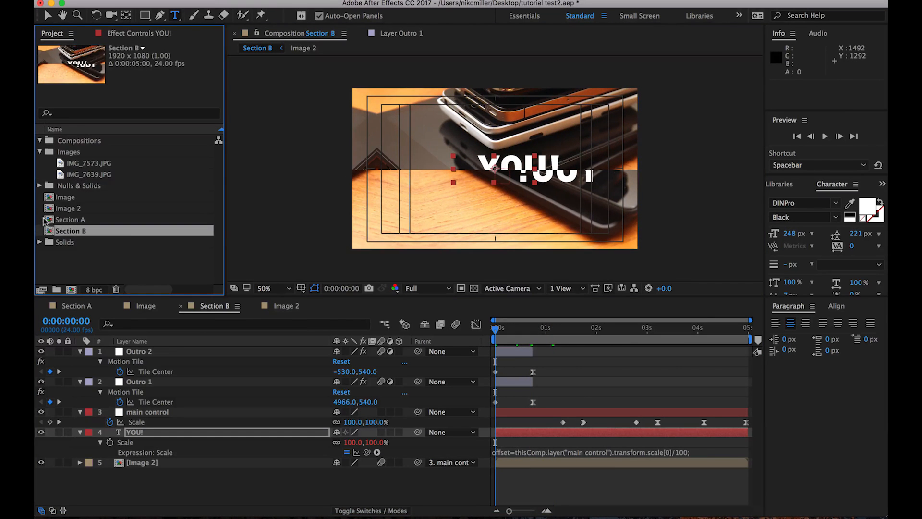
{"action": "left_click", "coordinate": [45, 220]}
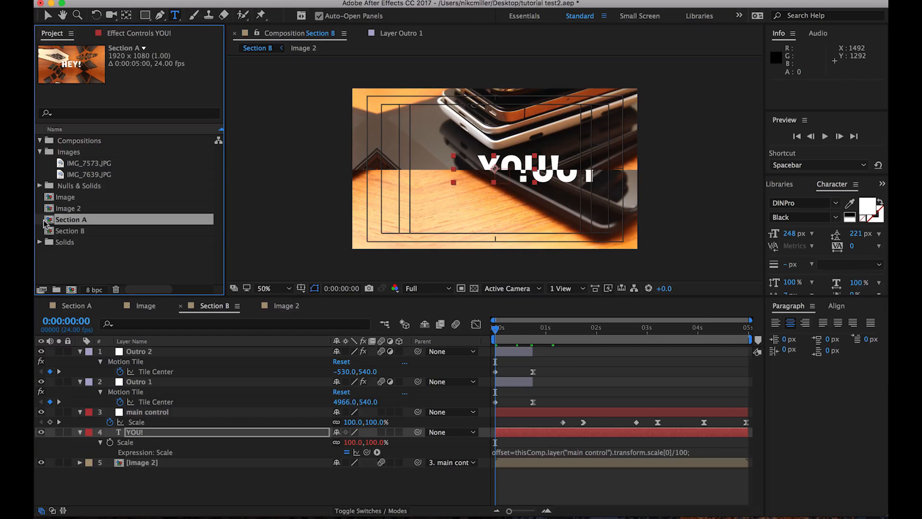
{"action": "left_click", "coordinate": [47, 232], "text": "shift"}
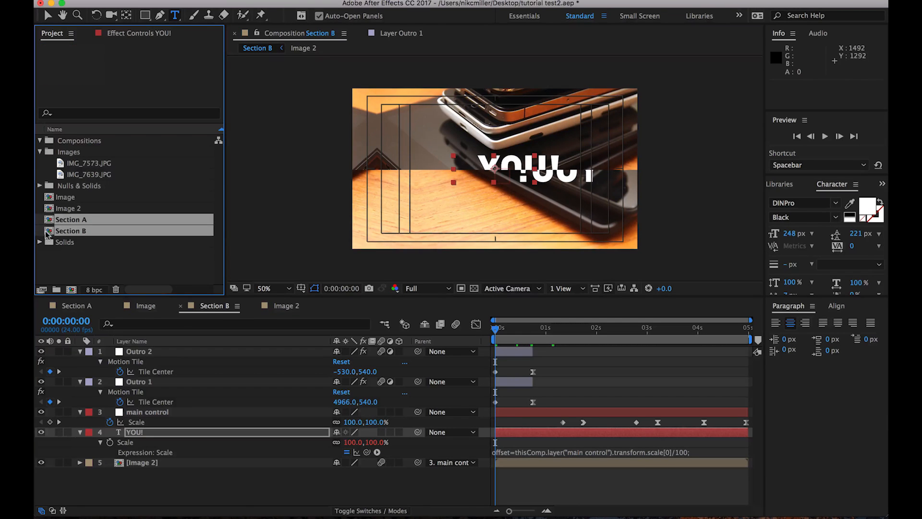
{"action": "left_click_drag", "start_coordinate": [51, 241], "coordinate": [71, 290]}
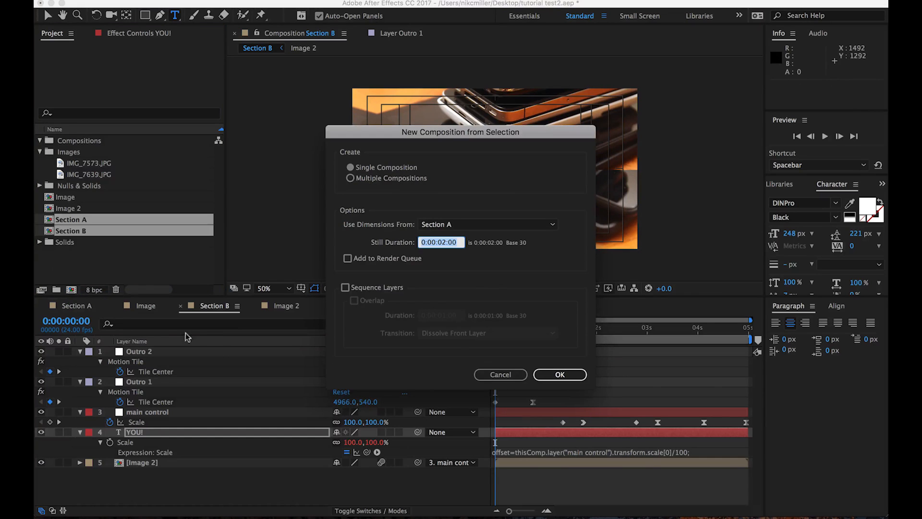
{"action": "left_click", "coordinate": [551, 374]}
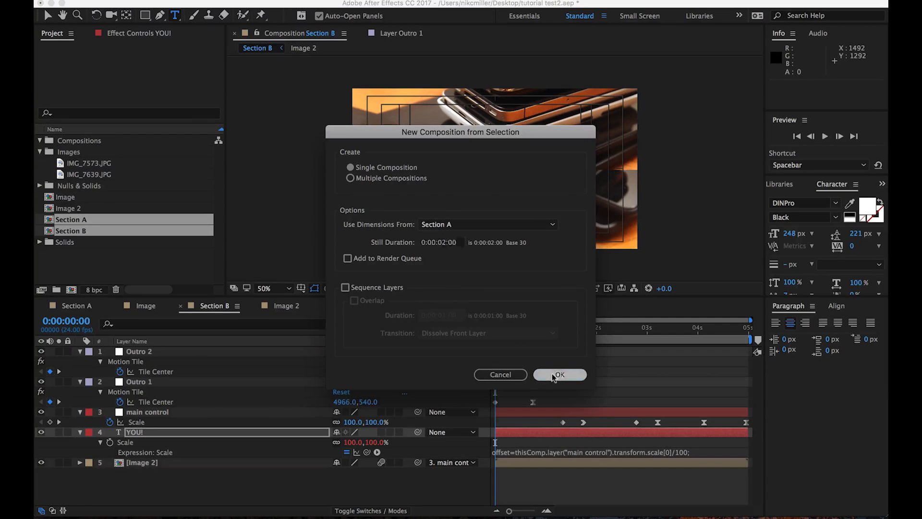
Move the Section B layer in the combined composition to start at 0:00:04:19, near the end of Section A
{"action": "left_click", "coordinate": [558, 352]}
{"action": "left_click_drag", "start_coordinate": [553, 331], "coordinate": [621, 331]}
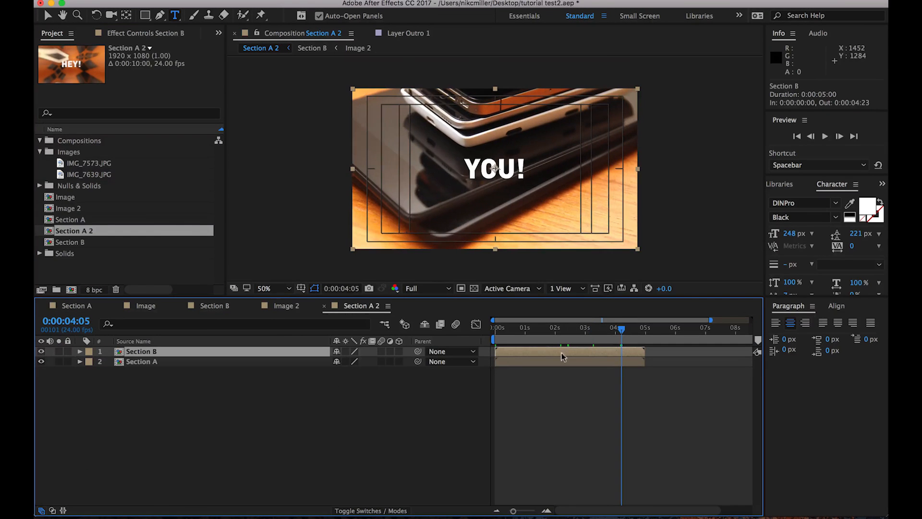
{"action": "left_click_drag", "start_coordinate": [584, 356], "coordinate": [724, 356]}
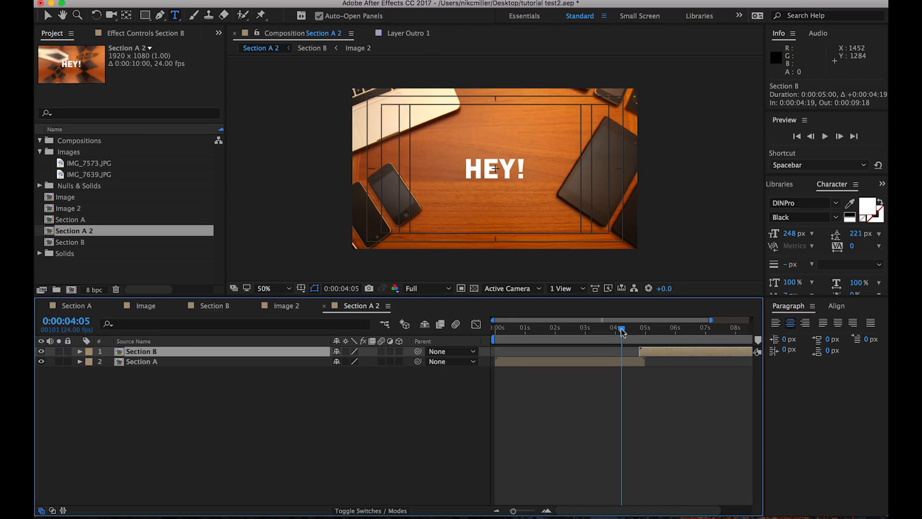
Preview the transition from Section A to Section B, with Section B starting at 0:00:05:00 and motion blur enabled
{"action": "key", "text": "space"}
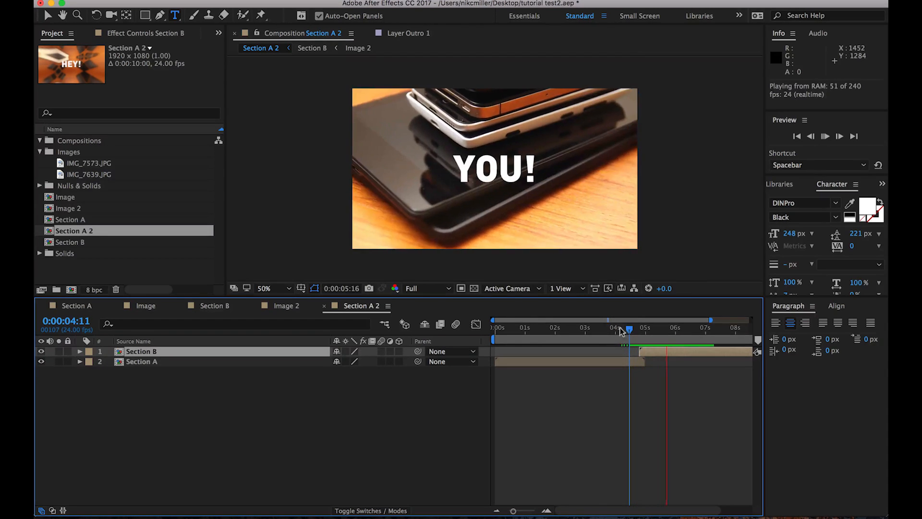
{"action": "mouse_move", "coordinate": [630, 330]}
{"action": "left_mouse_down"}
{"action": "mouse_move", "coordinate": [642, 329]}
{"action": "mouse_move", "coordinate": [612, 330]}
{"action": "left_mouse_up"}
{"action": "key", "text": "space"}
{"action": "key", "text": "space"}
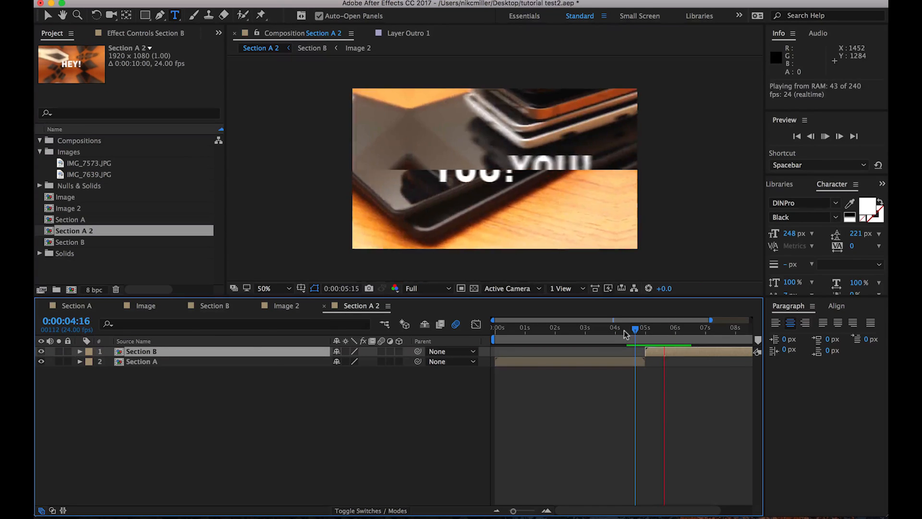
{"action": "mouse_move", "coordinate": [633, 330]}
{"action": "left_mouse_down"}
{"action": "mouse_move", "coordinate": [651, 340]}
{"action": "mouse_move", "coordinate": [631, 334]}
{"action": "mouse_move", "coordinate": [636, 327]}
{"action": "left_mouse_up"}
{"action": "key", "text": "space"}
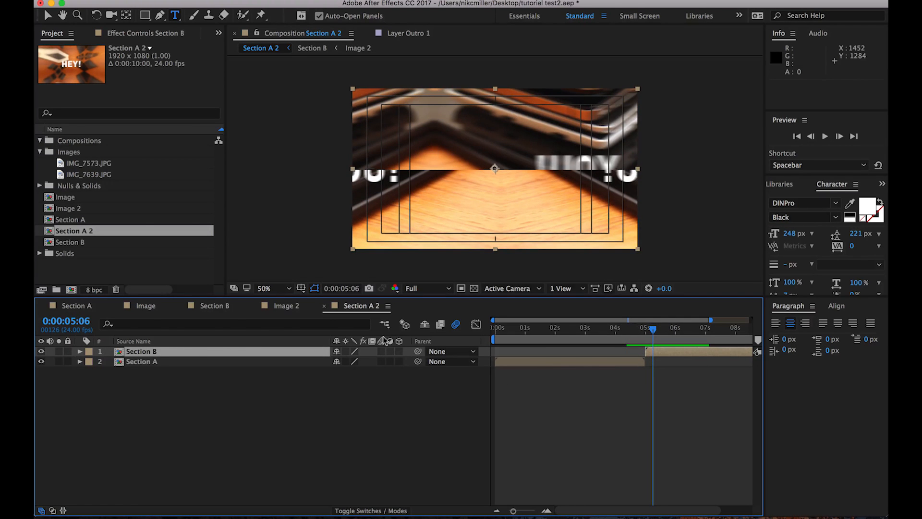
Open the Section B composition from the combined timeline and preview its split-screen opening from the start
{"action": "left_click", "coordinate": [135, 371]}
{"action": "double_click", "coordinate": [131, 354]}
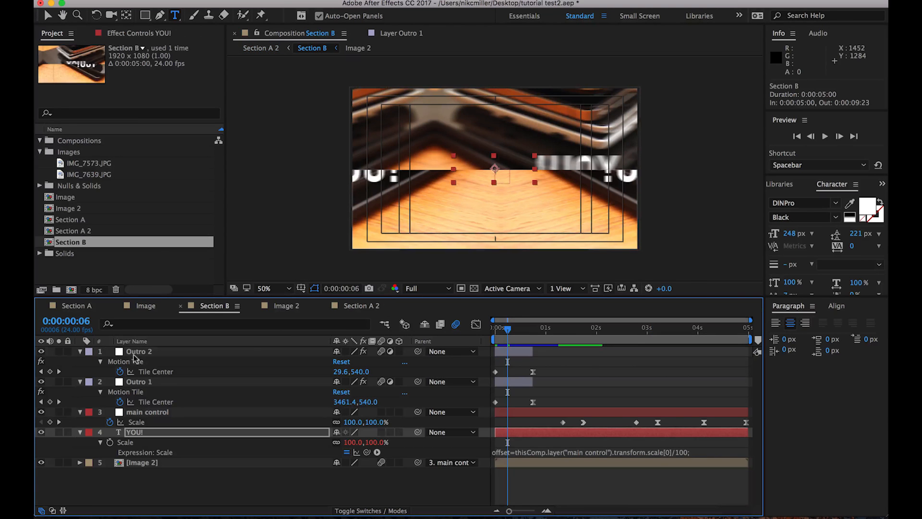
{"action": "key", "text": "space"}
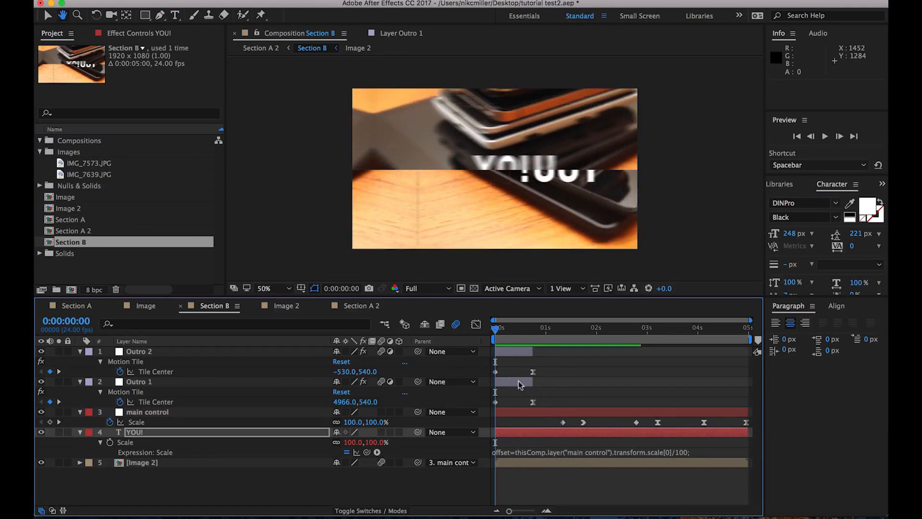
{"action": "key", "text": "space"}
Move the ending Tile Center keyframes of Outro 1 and Outro 2 to 0:00:00:12 and preview the faster opening
{"action": "left_click_drag", "start_coordinate": [542, 369], "coordinate": [520, 412]}
{"action": "left_click_drag", "start_coordinate": [533, 402], "coordinate": [521, 403]}
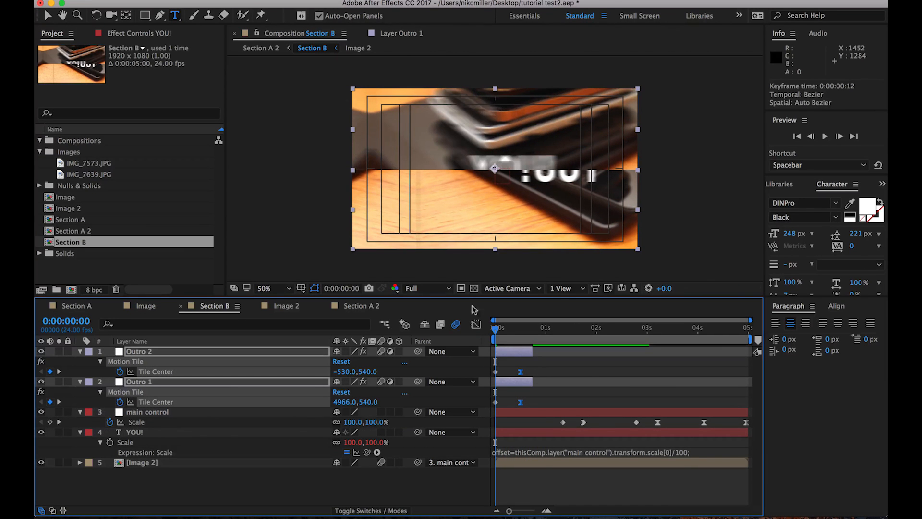
{"action": "key", "text": "space"}
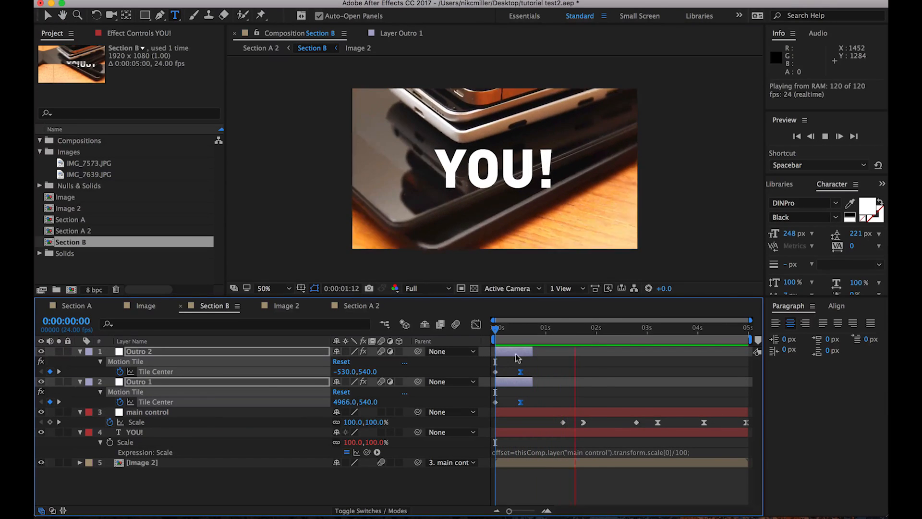
Stop the preview and delete all Scale keyframes from the main control layer
{"action": "key", "text": "space"}
{"action": "key", "text": "Page_Up"}
{"action": "key", "text": "Page_Up"}
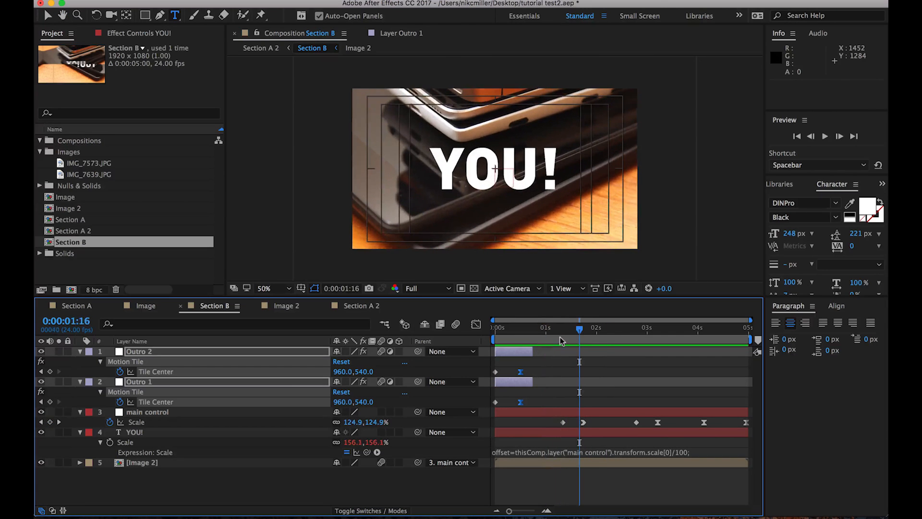
{"action": "left_click", "coordinate": [546, 330]}
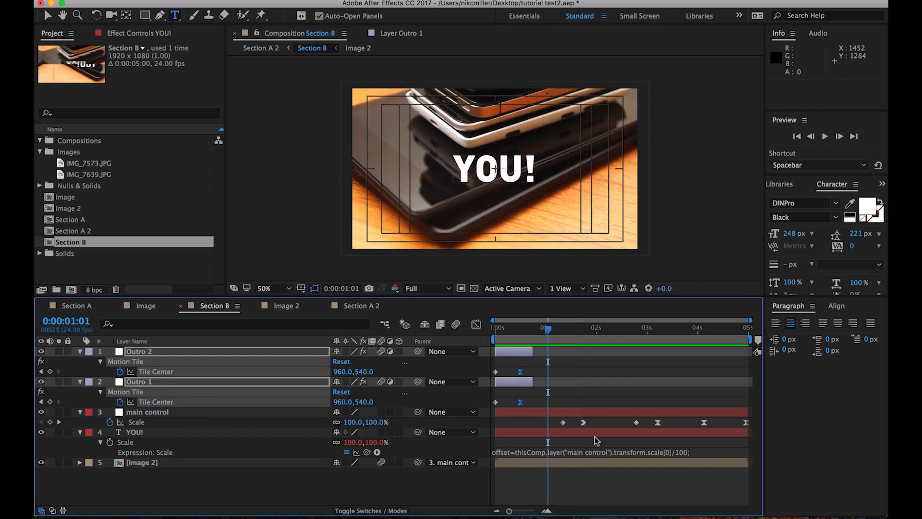
{"action": "left_click_drag", "start_coordinate": [552, 426], "coordinate": [747, 418]}
{"action": "key", "text": "Delete"}
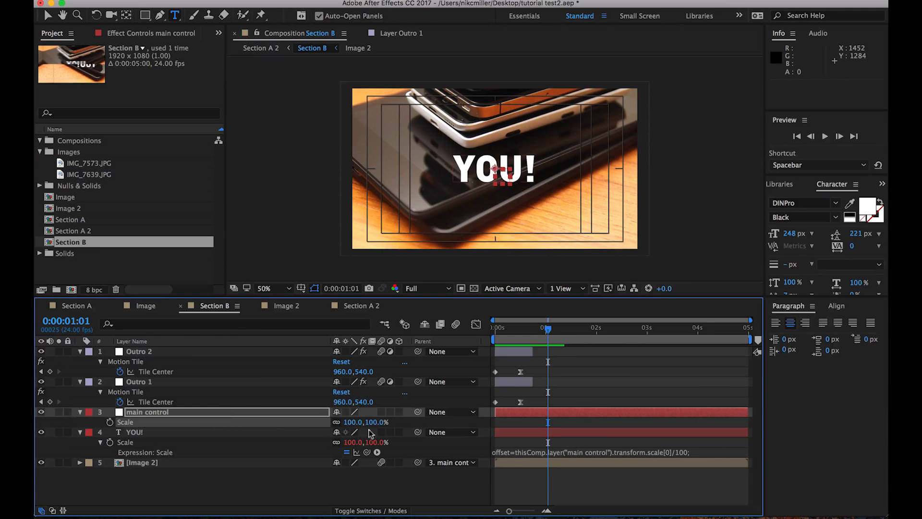
Set the main control layer's Scale to 142% and preview the composition from the start
{"action": "left_click_drag", "start_coordinate": [353, 422], "coordinate": [375, 420]}
{"action": "left_click_drag", "start_coordinate": [508, 332], "coordinate": [408, 321]}
{"action": "key", "text": "space"}
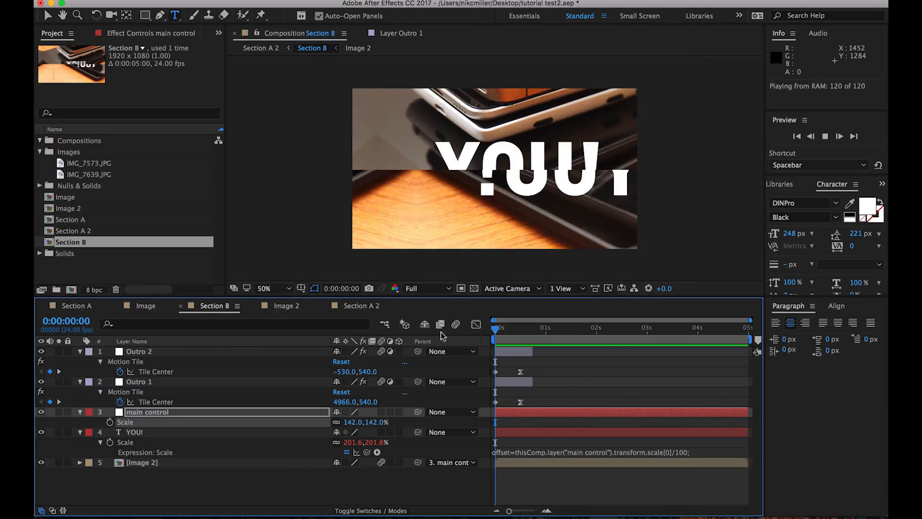
{"action": "key", "text": "space"}
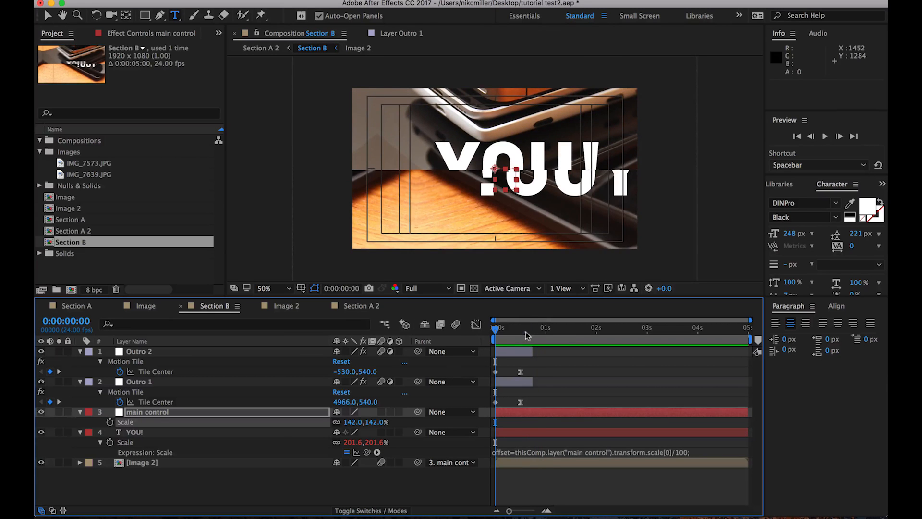
Keyframe main control's Scale at 142% at 0:00:01:01 and at 93% ten frames further on, at 0:00:01:11
{"action": "left_click_drag", "start_coordinate": [525, 332], "coordinate": [547, 329]}
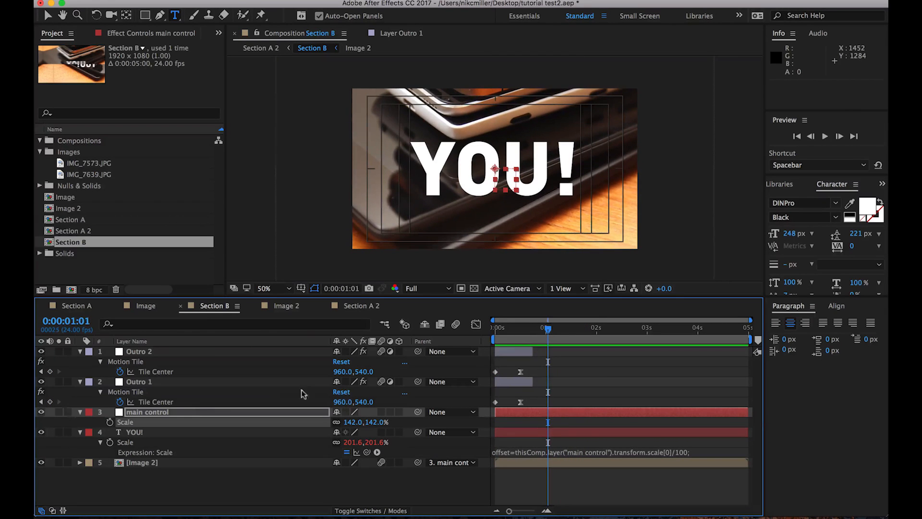
{"action": "left_click", "coordinate": [110, 422]}
{"action": "key", "text": "shift+Page_Down"}
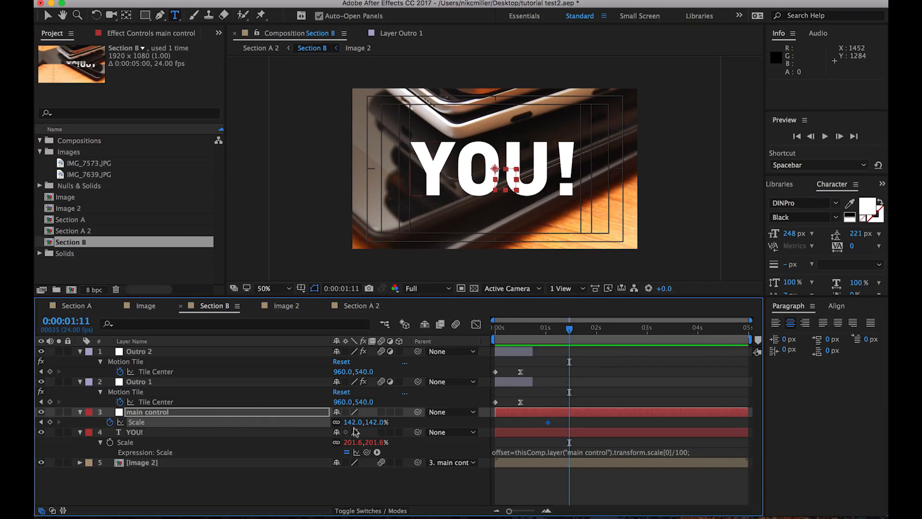
{"action": "left_click_drag", "start_coordinate": [356, 421], "coordinate": [317, 414]}
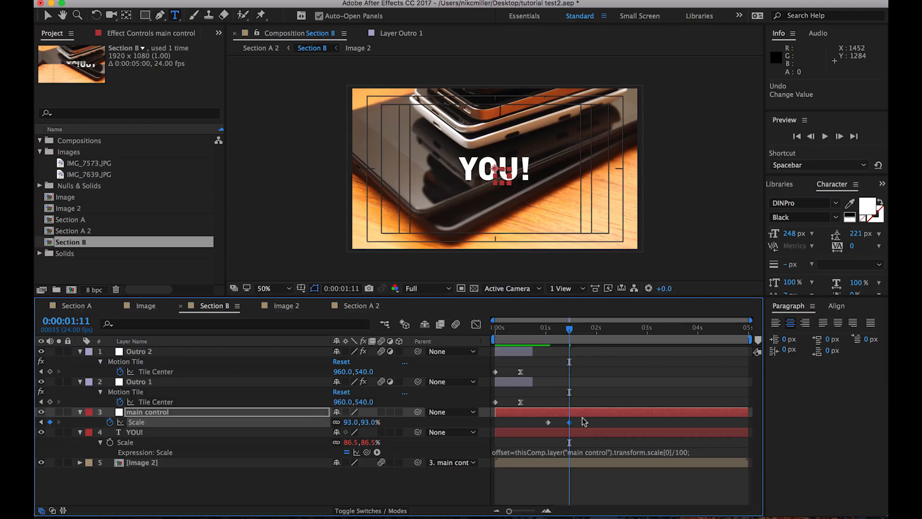
Ease the main control layer's second Scale keyframe with the Motion v2 easing control
{"action": "left_click_drag", "start_coordinate": [581, 420], "coordinate": [555, 425]}
{"action": "left_click", "coordinate": [882, 183]}
{"action": "left_click", "coordinate": [840, 213]}
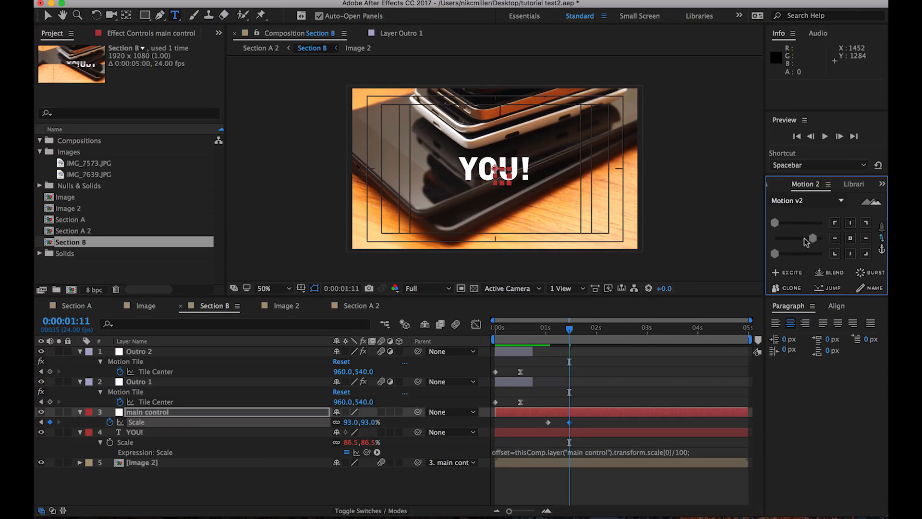
Play back and scrub Section B to examine the tile transition and the eased scale-down
{"action": "left_click", "coordinate": [539, 329]}
{"action": "key", "text": "space"}
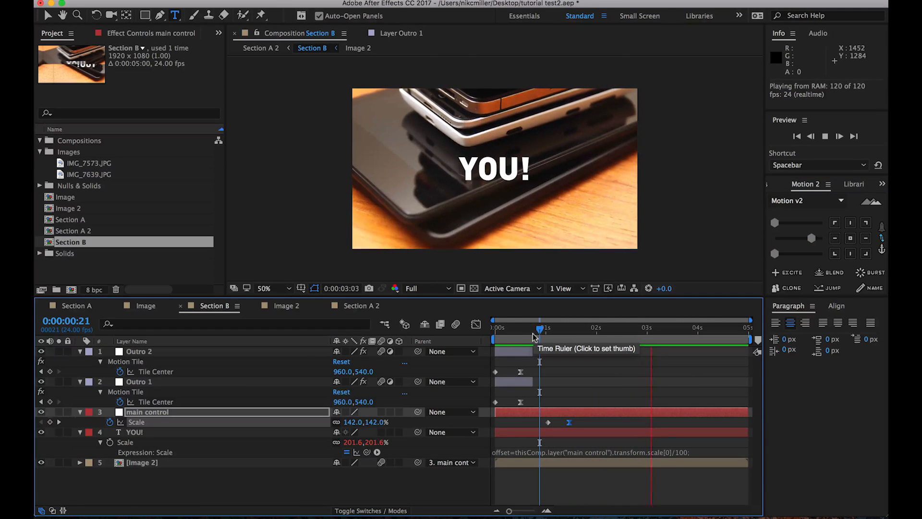
{"action": "key", "text": "space"}
{"action": "key", "text": "space"}
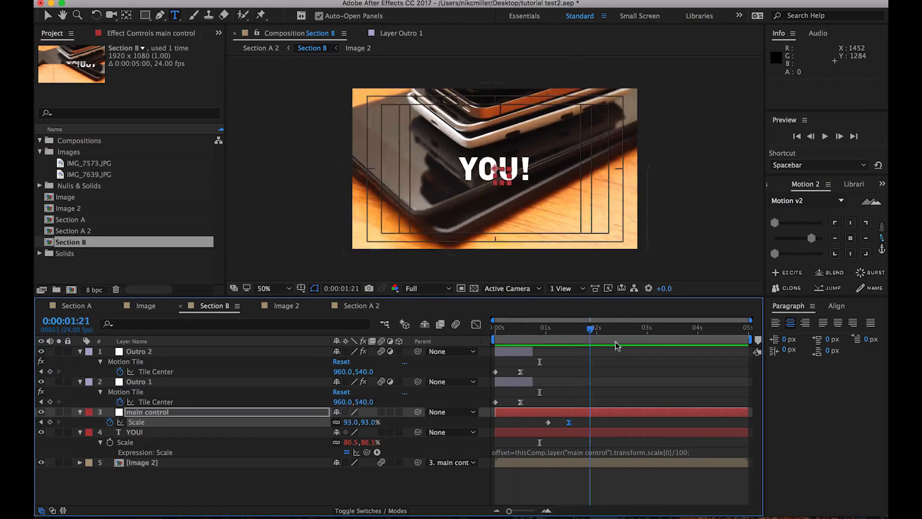
{"action": "left_click_drag", "start_coordinate": [559, 331], "coordinate": [502, 340]}
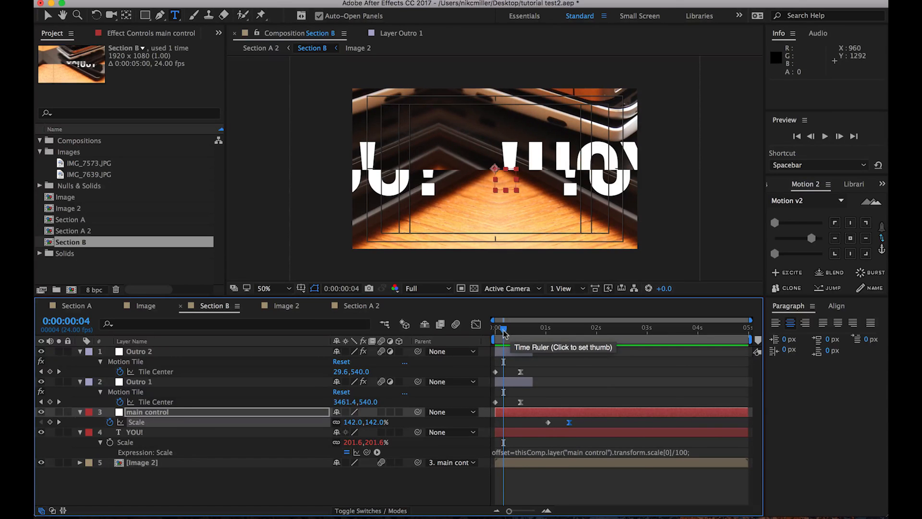
{"action": "left_click_drag", "start_coordinate": [512, 331], "coordinate": [520, 333]}
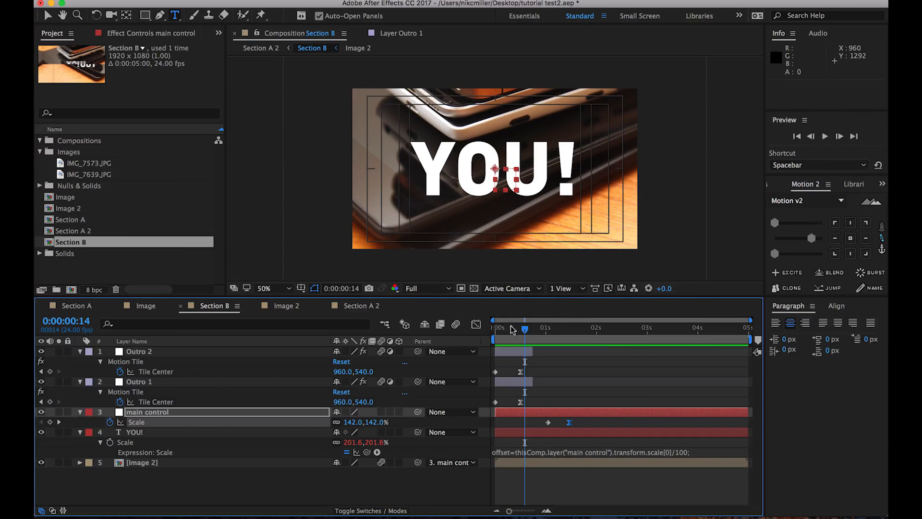
{"action": "left_click", "coordinate": [510, 327]}
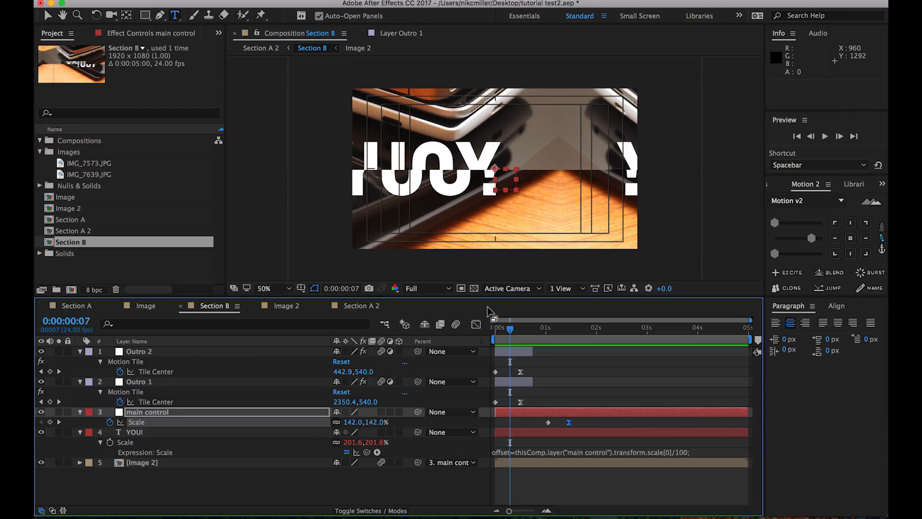
Add a new adjustment layer directly above the main control layer in Section B
{"action": "left_click", "coordinate": [720, 327]}
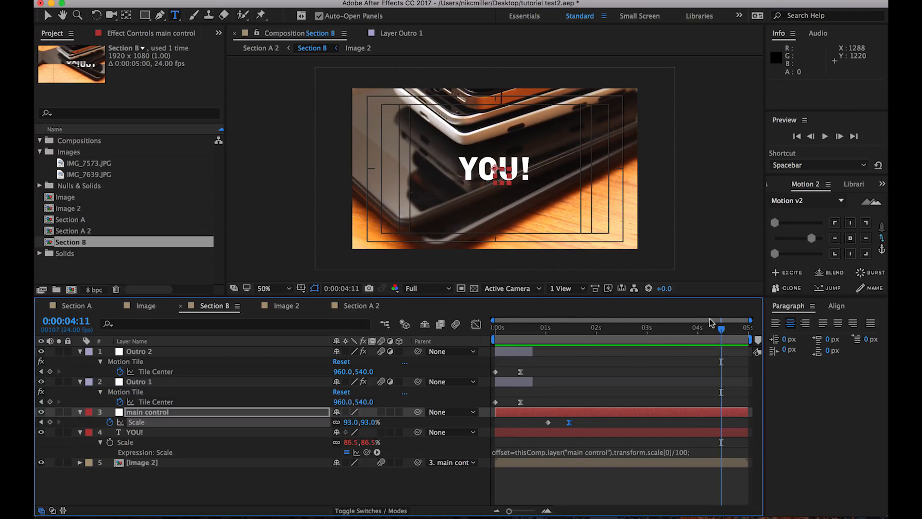
{"action": "left_click", "coordinate": [257, 0]}
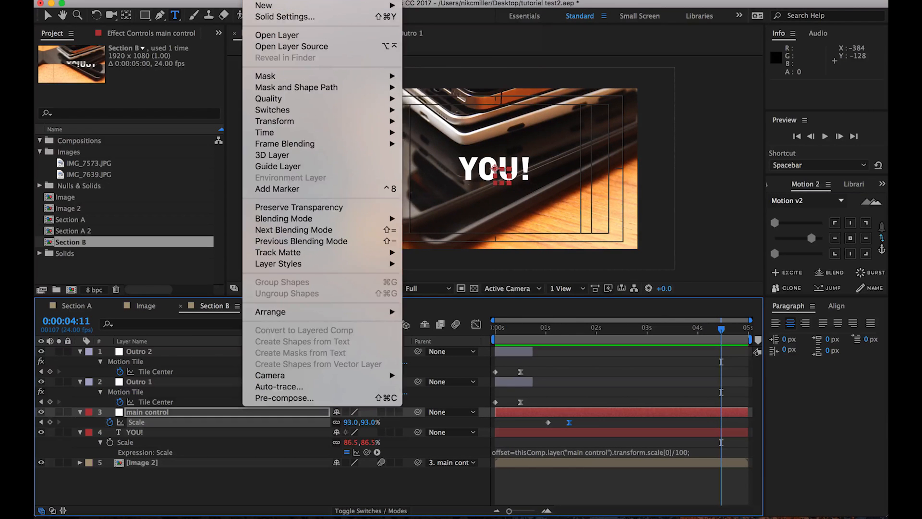
{"action": "mouse_move", "coordinate": [290, 0]}
{"action": "mouse_move", "coordinate": [256, 1]}
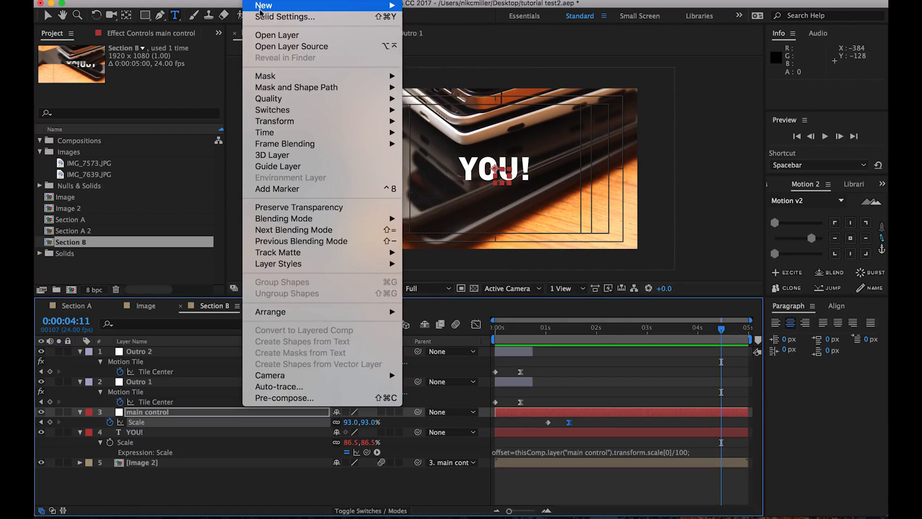
{"action": "left_click", "coordinate": [434, 76]}
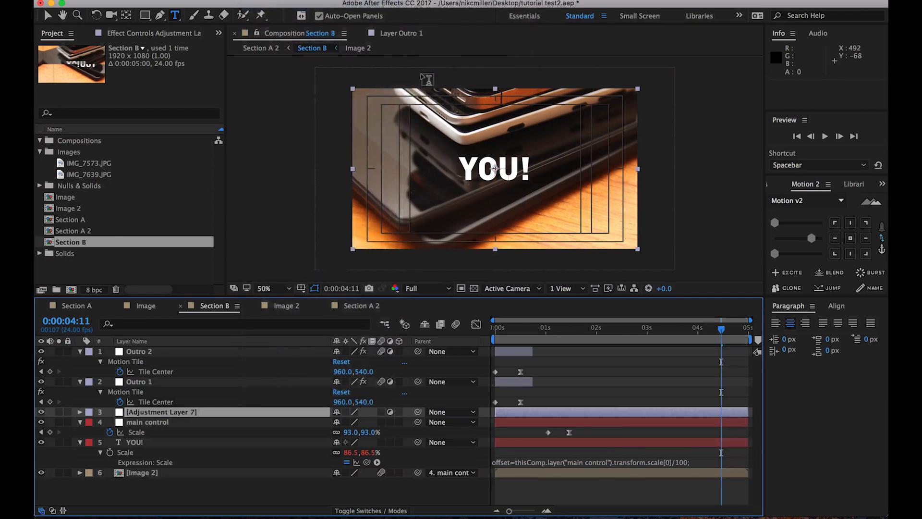
Rename the new adjustment layer as DM, returning to the Section B composition view
{"action": "left_click", "coordinate": [163, 413]}
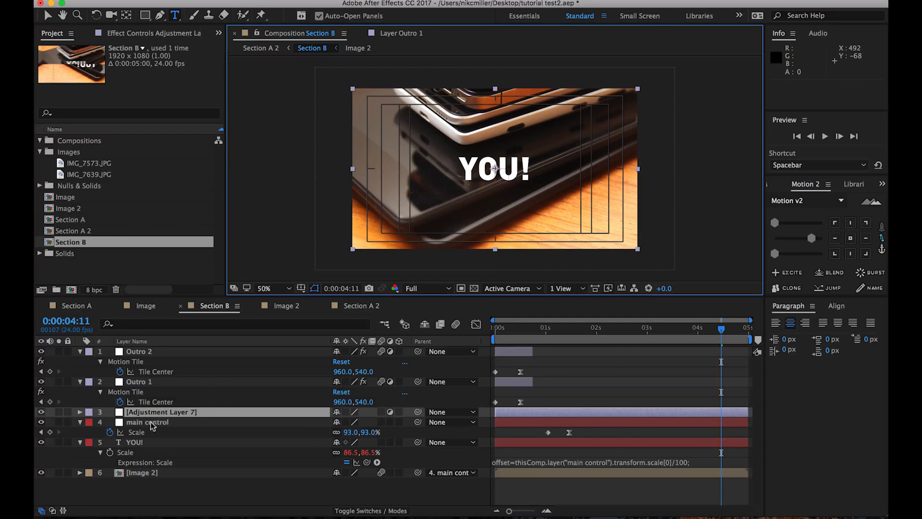
{"action": "double_click", "coordinate": [152, 426]}
{"action": "left_click", "coordinate": [154, 401]}
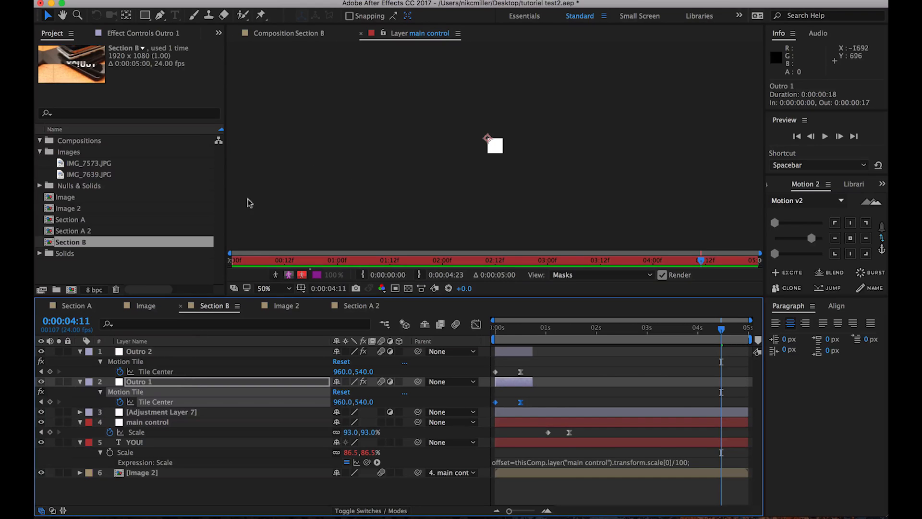
{"action": "left_click", "coordinate": [284, 35]}
{"action": "key", "text": "ctrl+Down"}
{"action": "key", "text": "Return"}
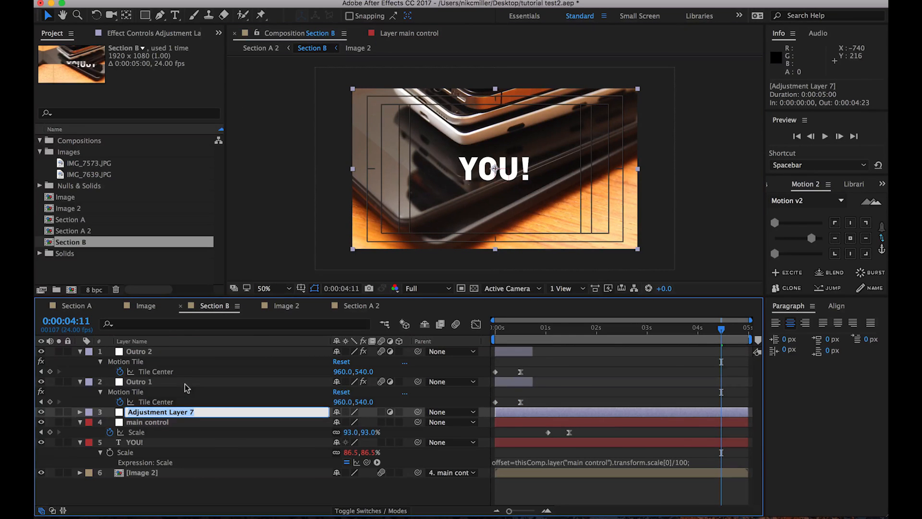
{"action": "type", "text": "DM"}
{"action": "key", "text": "Return"}
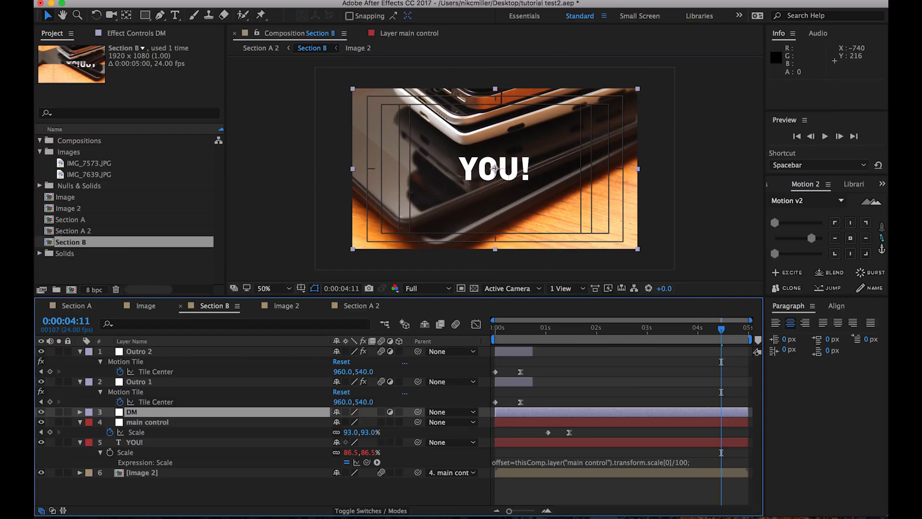
Trim the beginning of the DM layer so it starts at 0:00:04:01
{"action": "left_click", "coordinate": [584, 415]}
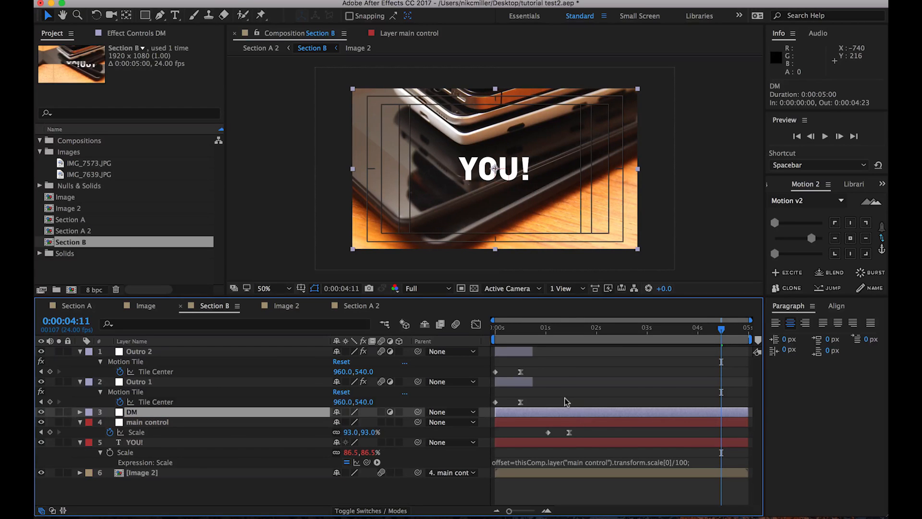
{"action": "key", "text": "alt+["}
{"action": "left_click", "coordinate": [672, 394]}
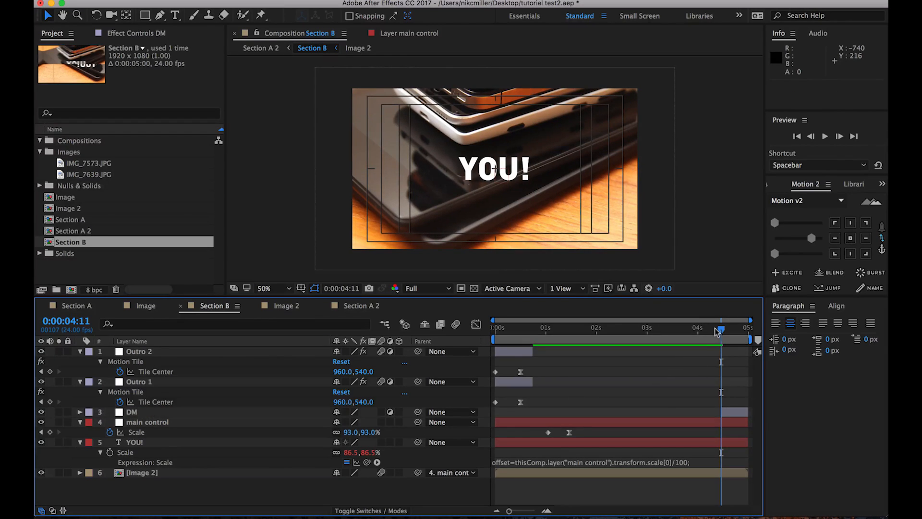
{"action": "left_click_drag", "start_coordinate": [717, 330], "coordinate": [704, 330]}
{"action": "left_click_drag", "start_coordinate": [718, 412], "coordinate": [700, 408]}
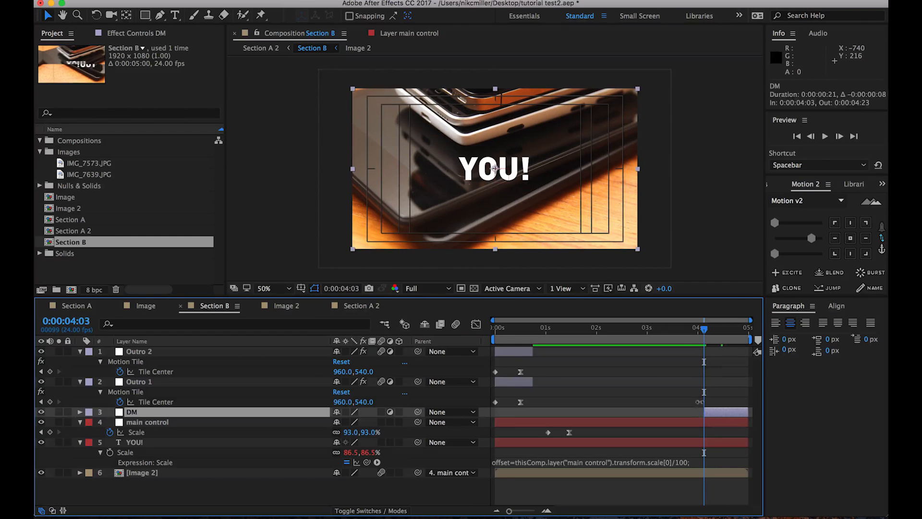
{"action": "left_click", "coordinate": [698, 330]}
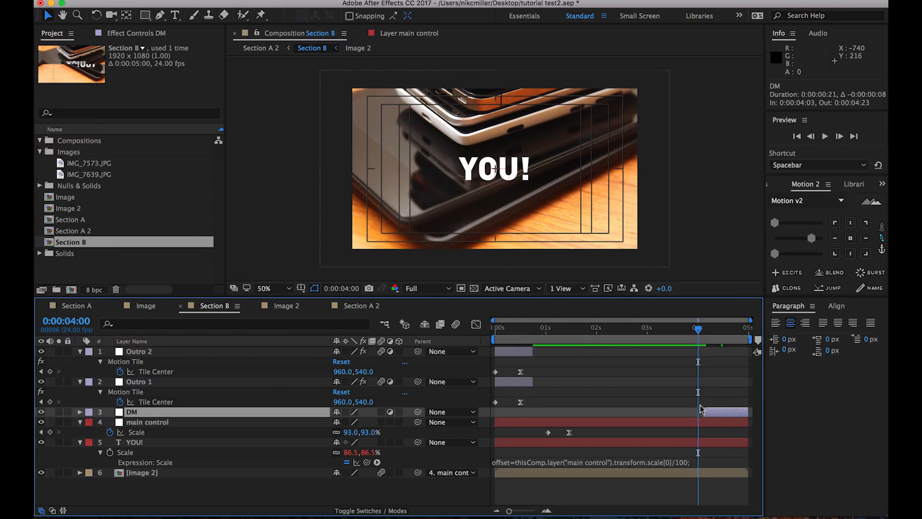
Find the Displacement Map effect with the search "displ", apply it to the DM layer, and preview it around 0:00:04:00
{"action": "left_click", "coordinate": [880, 185]}
{"action": "left_click", "coordinate": [820, 245]}
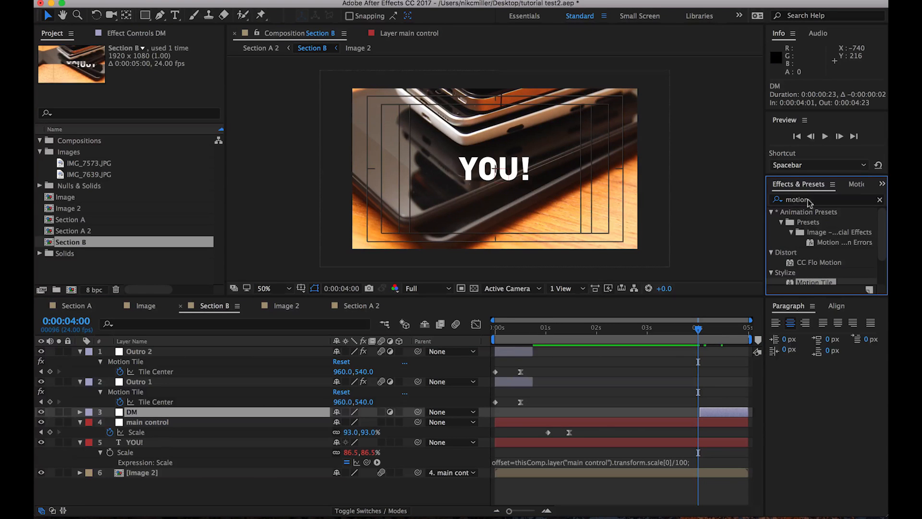
{"action": "left_click", "coordinate": [808, 199]}
{"action": "type", "text": "di"}
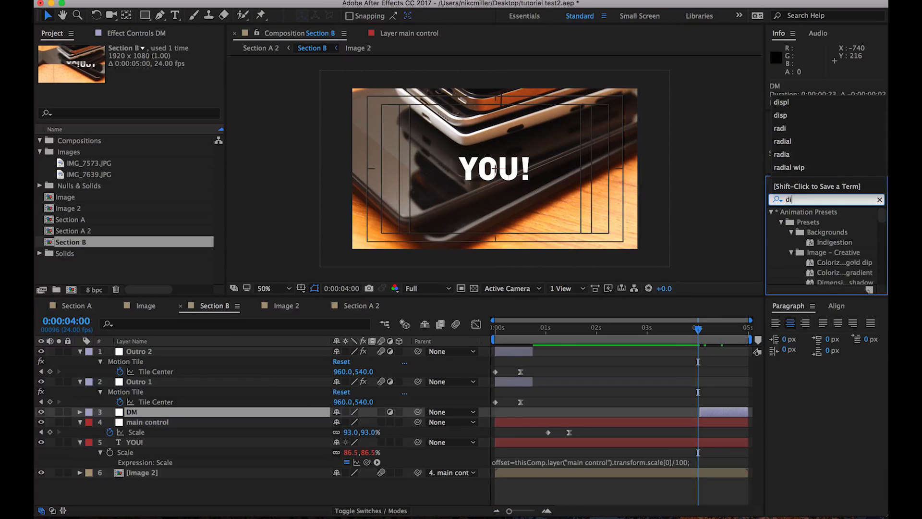
{"action": "type", "text": "spl"}
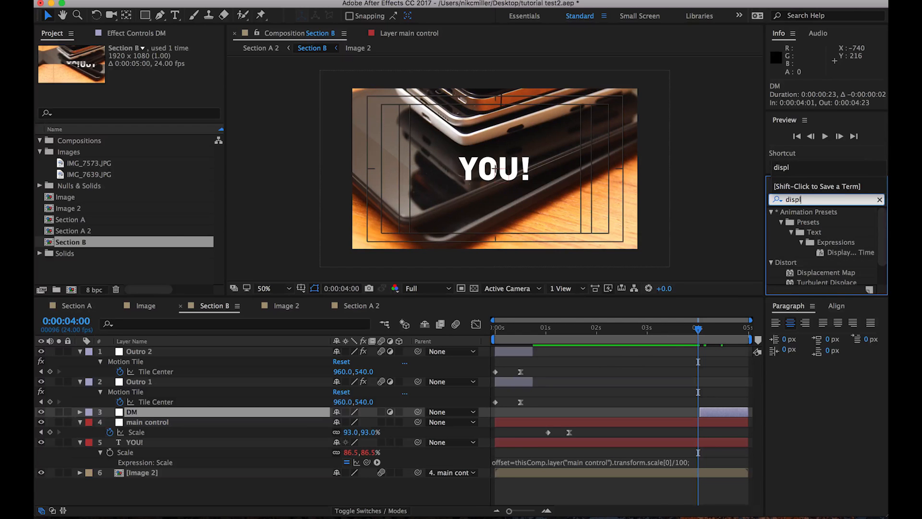
{"action": "left_click_drag", "start_coordinate": [807, 275], "coordinate": [705, 411]}
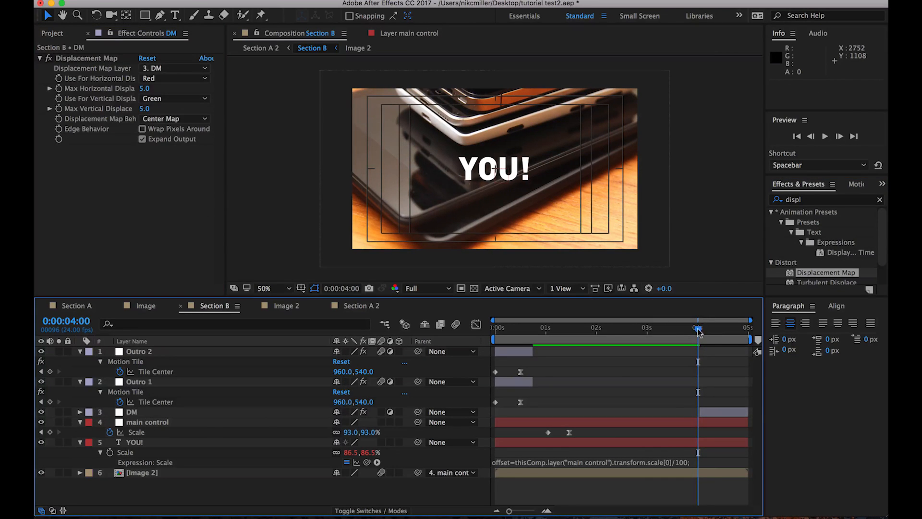
{"action": "mouse_move", "coordinate": [698, 330]}
{"action": "left_mouse_down"}
{"action": "mouse_move", "coordinate": [730, 333]}
{"action": "mouse_move", "coordinate": [684, 339]}
{"action": "mouse_move", "coordinate": [721, 339]}
{"action": "mouse_move", "coordinate": [699, 340]}
{"action": "left_mouse_up"}
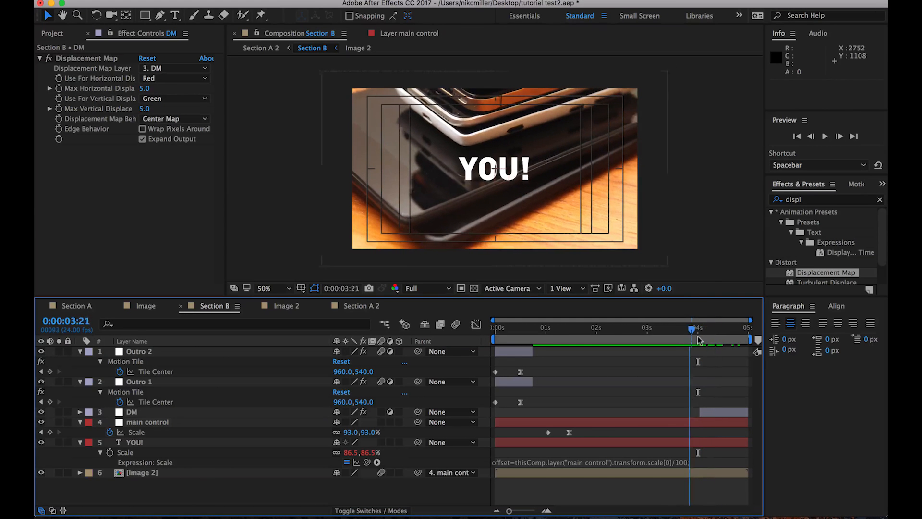
{"action": "key", "text": "space"}
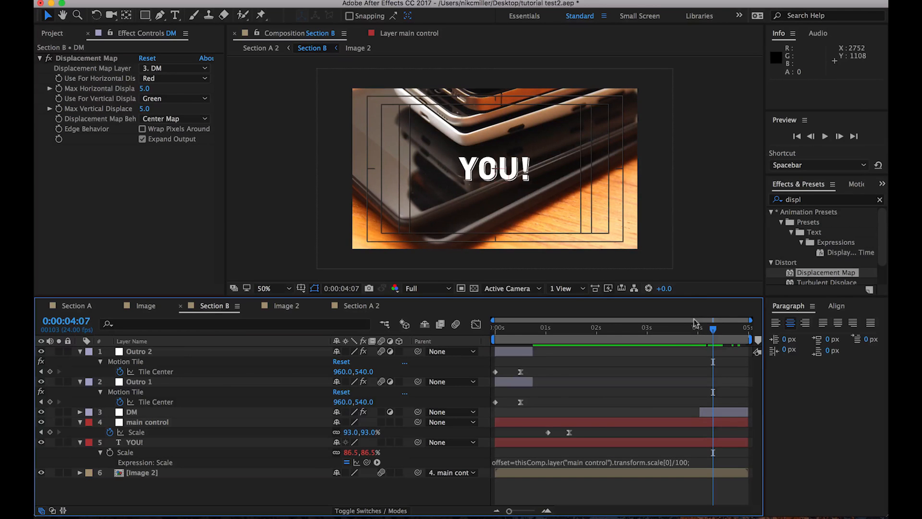
{"action": "left_click_drag", "start_coordinate": [703, 330], "coordinate": [700, 329]}
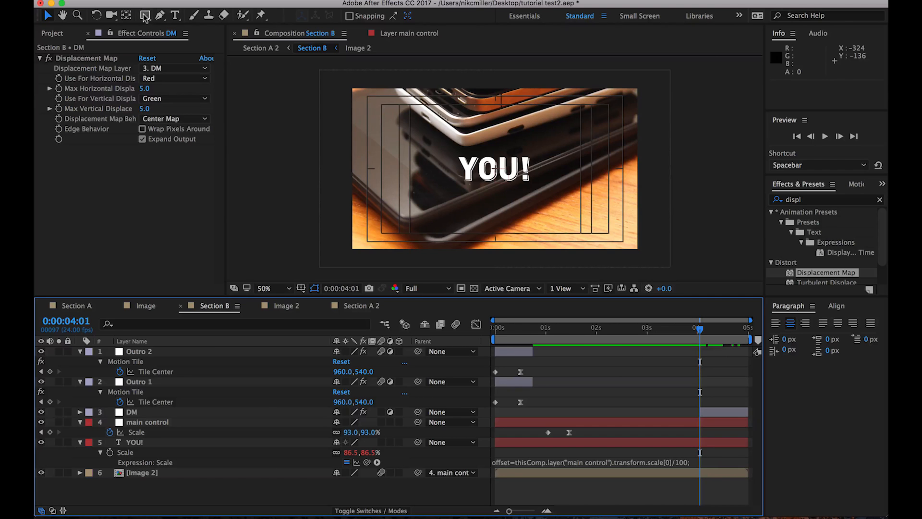
Set both the horizontal and vertical displacement channels of the DM layer's Displacement Map to Luminance
{"action": "left_click", "coordinate": [178, 80]}
{"action": "left_click", "coordinate": [192, 136]}
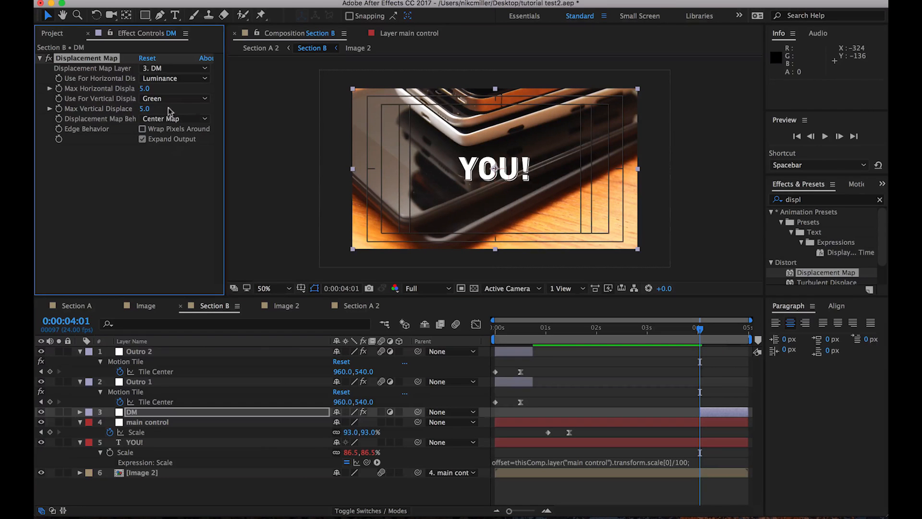
{"action": "left_click", "coordinate": [166, 99]}
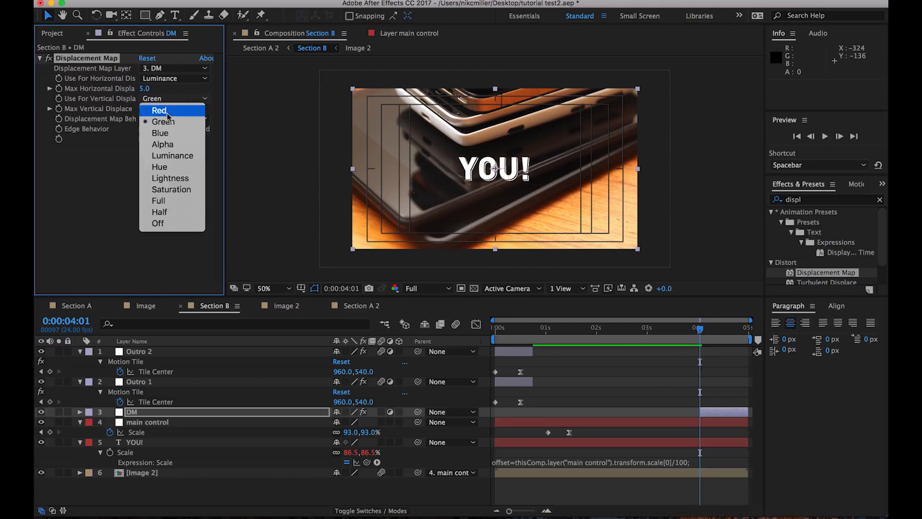
{"action": "left_click", "coordinate": [172, 156]}
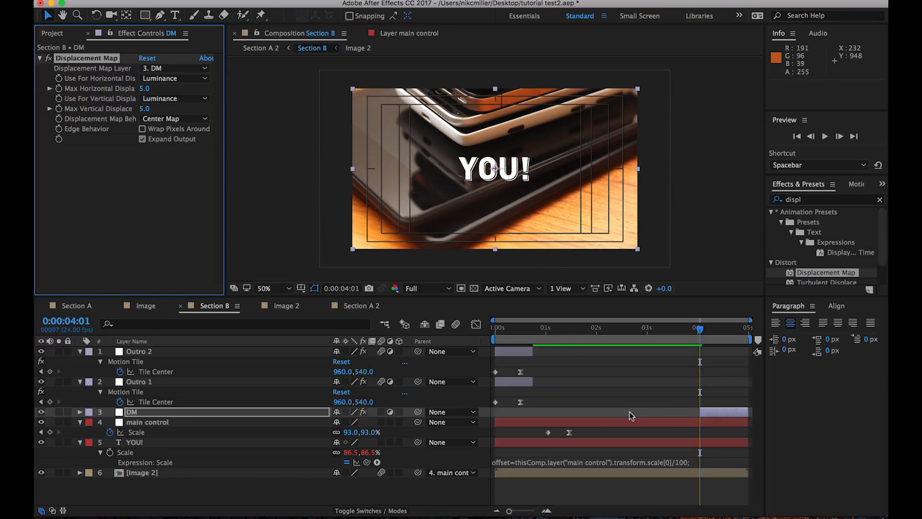
Draw two tall adjoining rectangles on a new shape layer, one about 888 by 1260 px over the frame's left third and one over its centre
{"action": "left_click", "coordinate": [653, 393]}
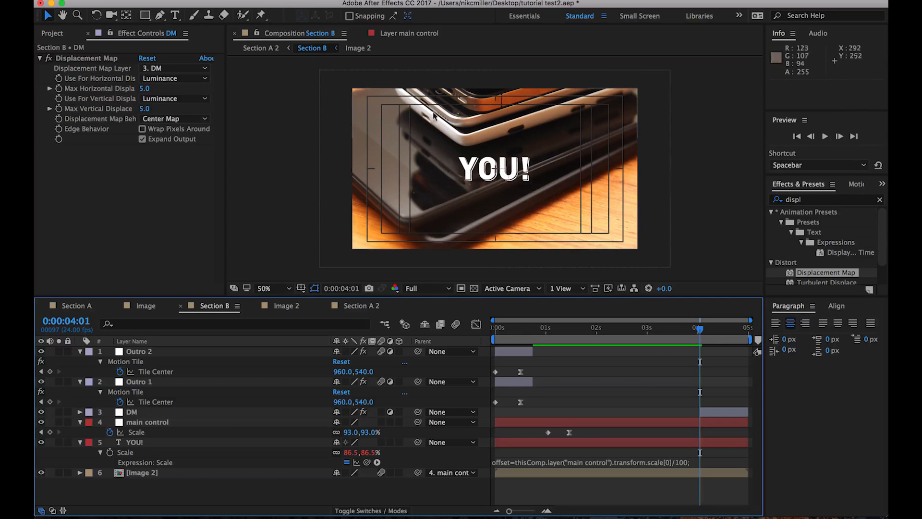
{"action": "left_click", "coordinate": [143, 15]}
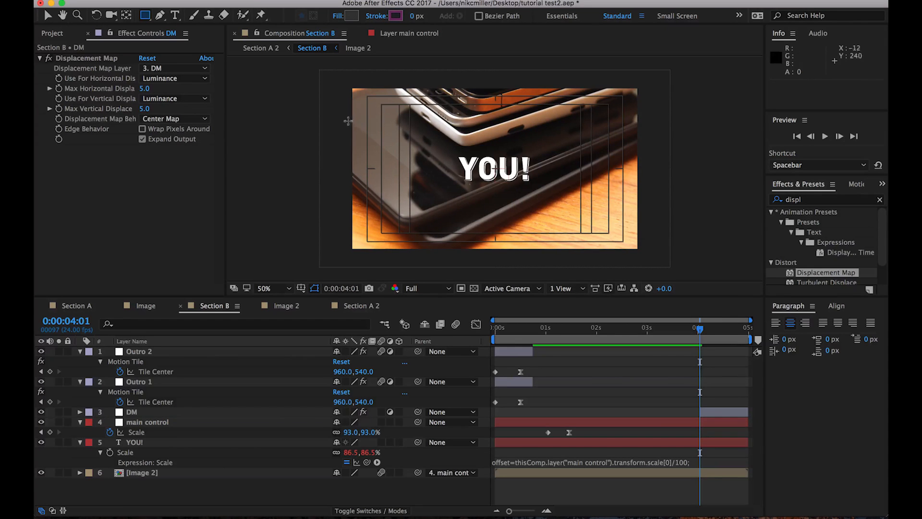
{"action": "left_click_drag", "start_coordinate": [337, 69], "coordinate": [469, 256]}
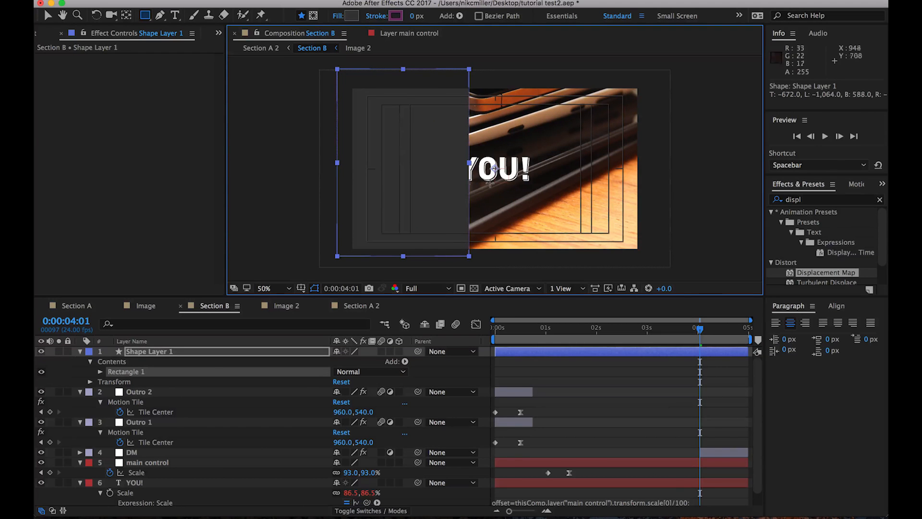
{"action": "left_click_drag", "start_coordinate": [460, 61], "coordinate": [563, 261]}
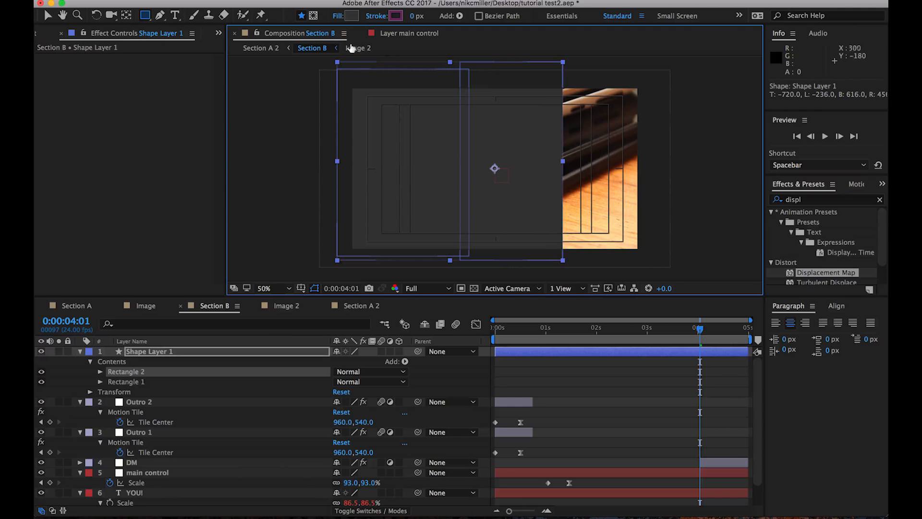
Change the fill of the centre rectangle to light grey DDDDDD
{"action": "left_click", "coordinate": [352, 16]}
{"action": "left_click_drag", "start_coordinate": [487, 383], "coordinate": [508, 317]}
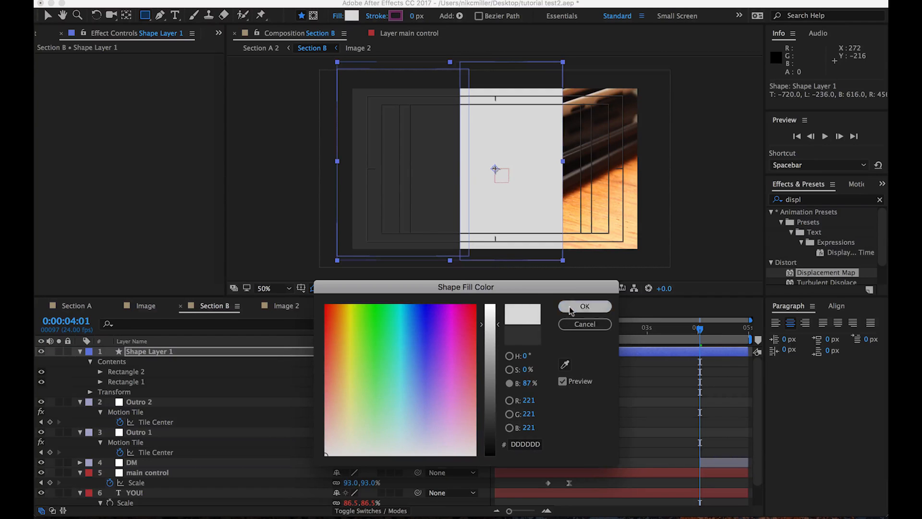
{"action": "left_click", "coordinate": [585, 306]}
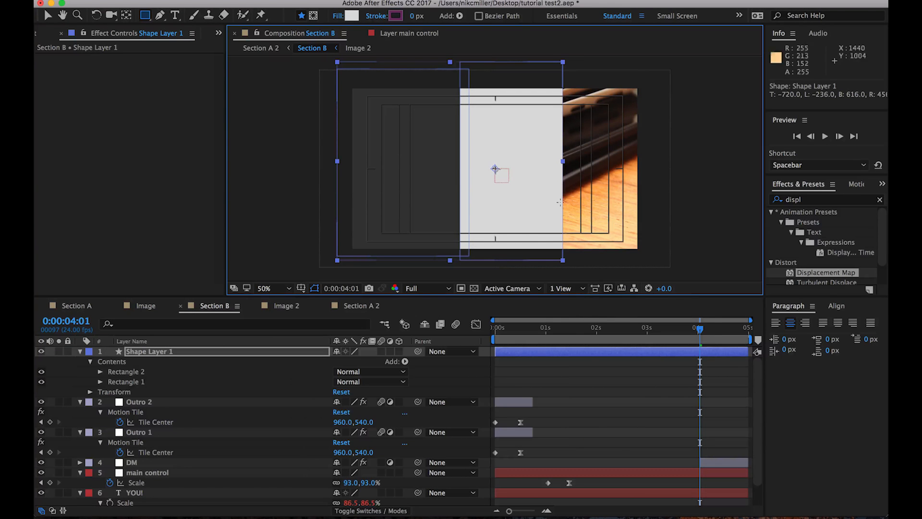
Duplicate the dark Rectangle 1 in the shape layer and move the copy above Rectangle 2
{"action": "left_click", "coordinate": [124, 382]}
{"action": "key", "text": "super+d"}
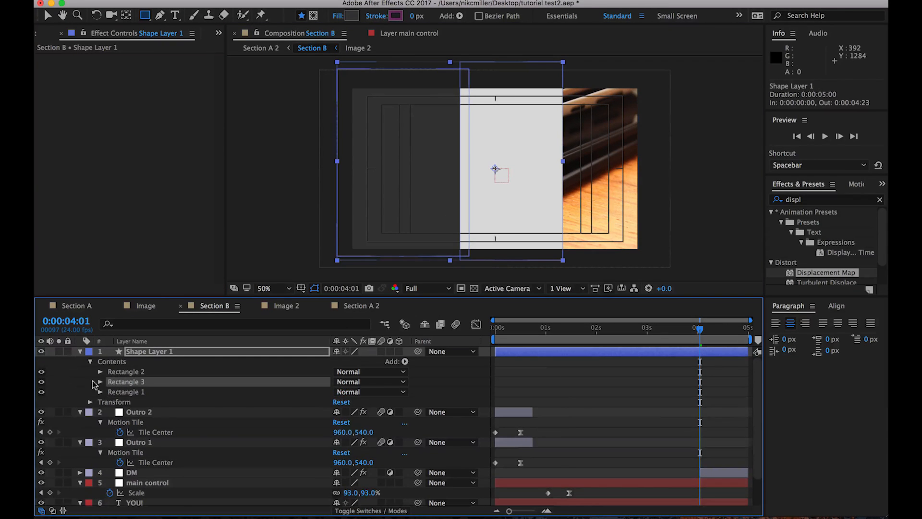
{"action": "left_click_drag", "start_coordinate": [115, 384], "coordinate": [118, 368]}
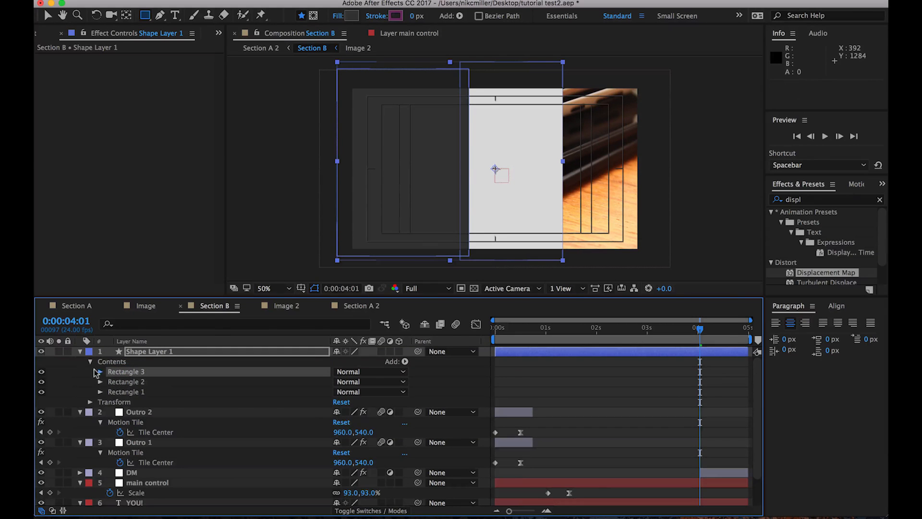
Set the duplicated rectangle's path position to 1490, 0 to cover the frame's right third, and collapse the Shape Layer 1 and Outro 2 properties
{"action": "left_click", "coordinate": [100, 371]}
{"action": "left_click", "coordinate": [109, 381]}
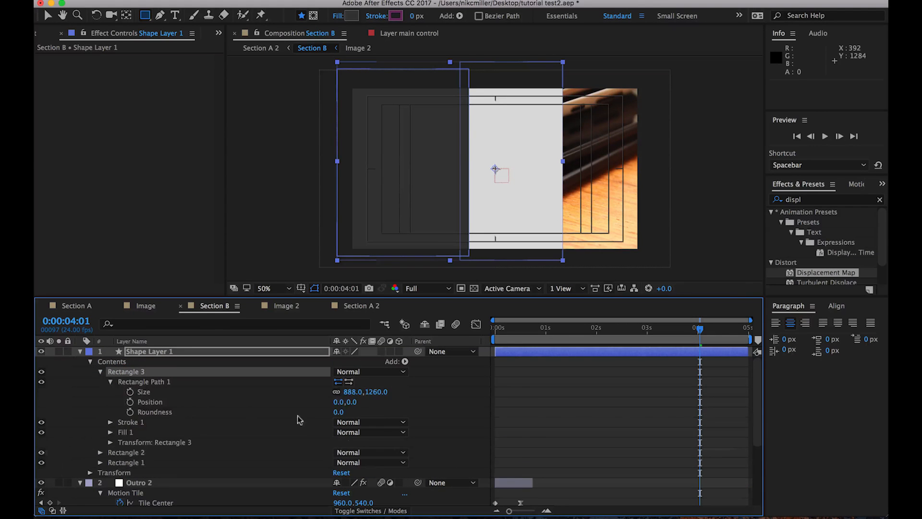
{"action": "left_click", "coordinate": [342, 399]}
{"action": "left_click_drag", "start_coordinate": [371, 394], "coordinate": [417, 394]}
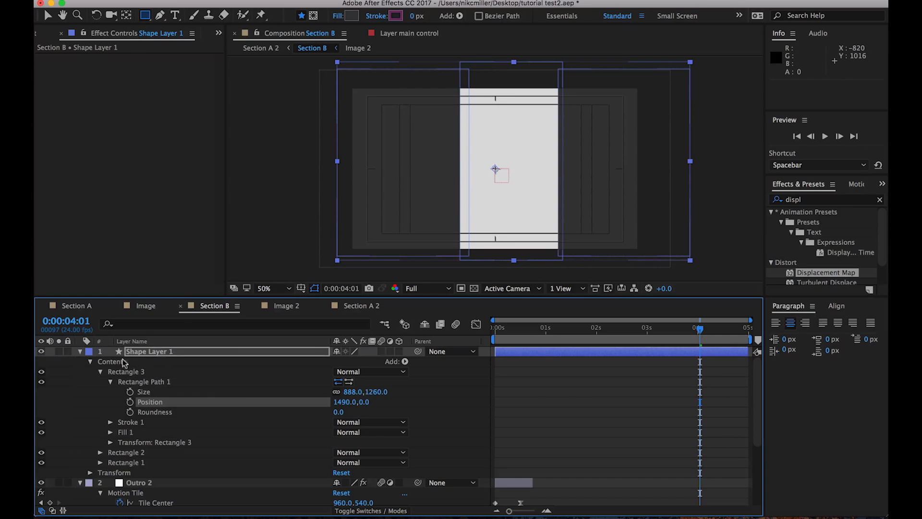
{"action": "left_click", "coordinate": [78, 352]}
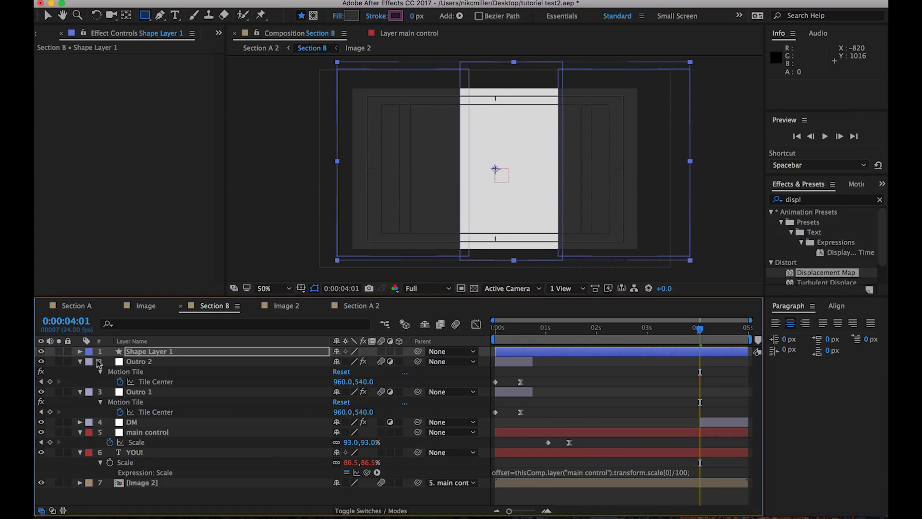
{"action": "left_click", "coordinate": [79, 362]}
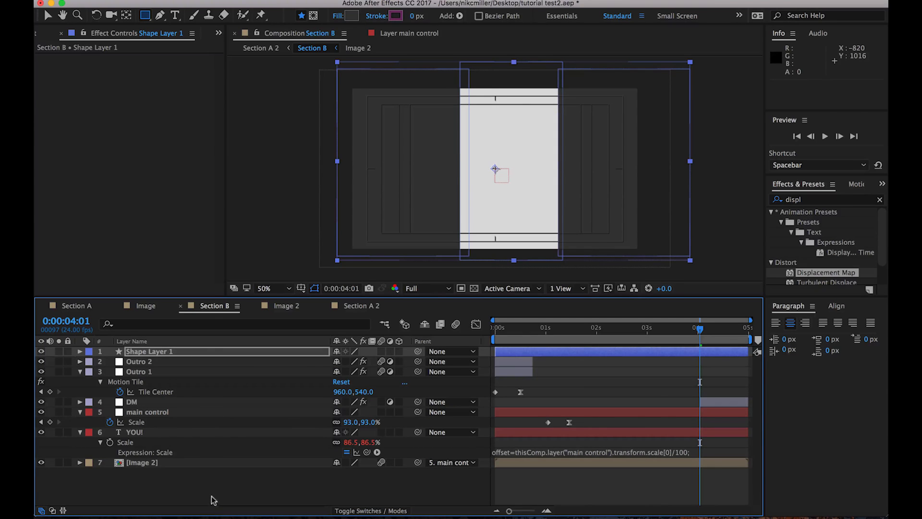
Pre-compose Shape Layer 1 as MAP, moving all attributes into the new composition, and hide the MAP layer
{"action": "left_click", "coordinate": [137, 352]}
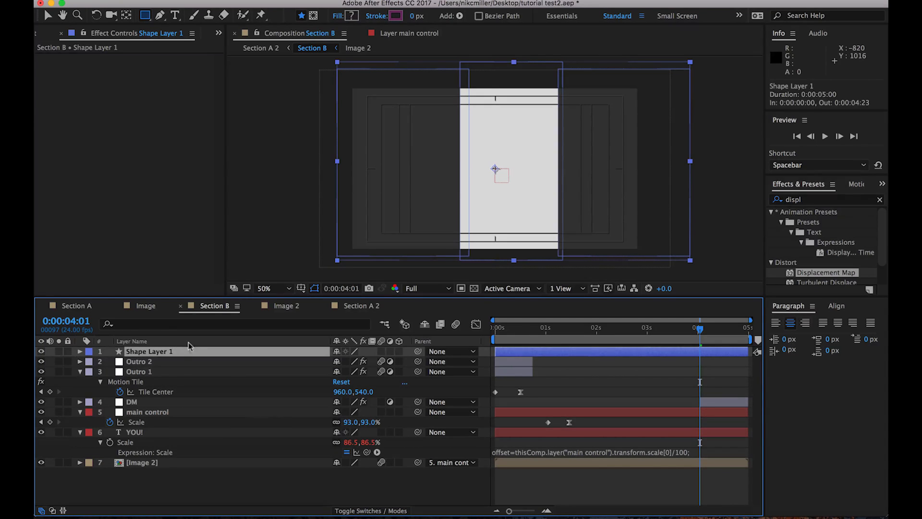
{"action": "right_click", "coordinate": [150, 354]}
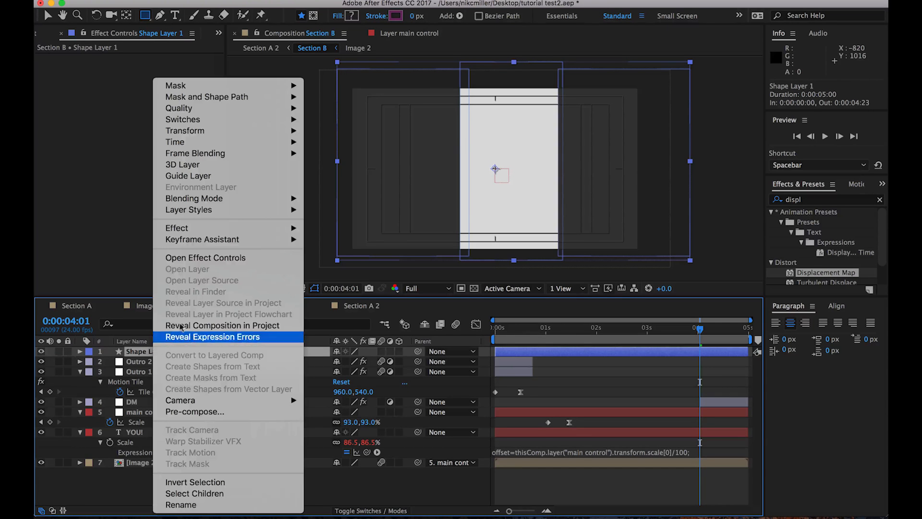
{"action": "left_click", "coordinate": [183, 408]}
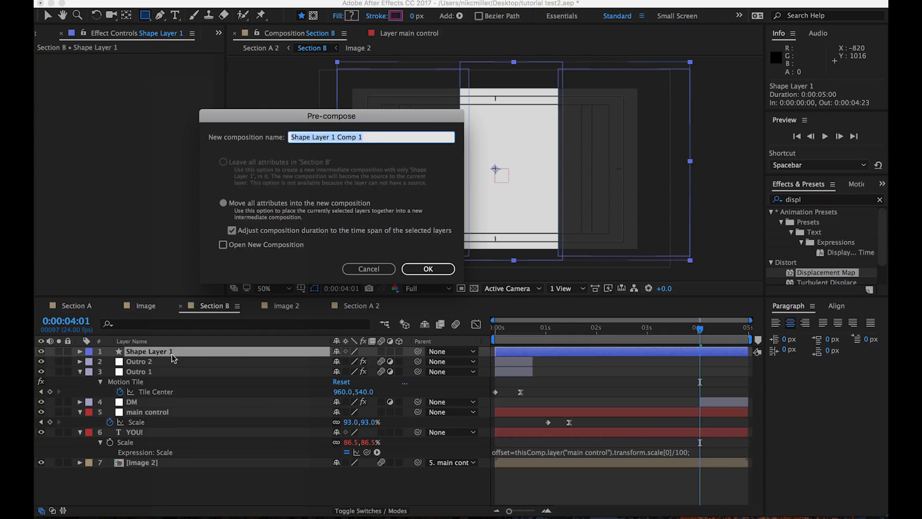
{"action": "type", "text": "MAP"}
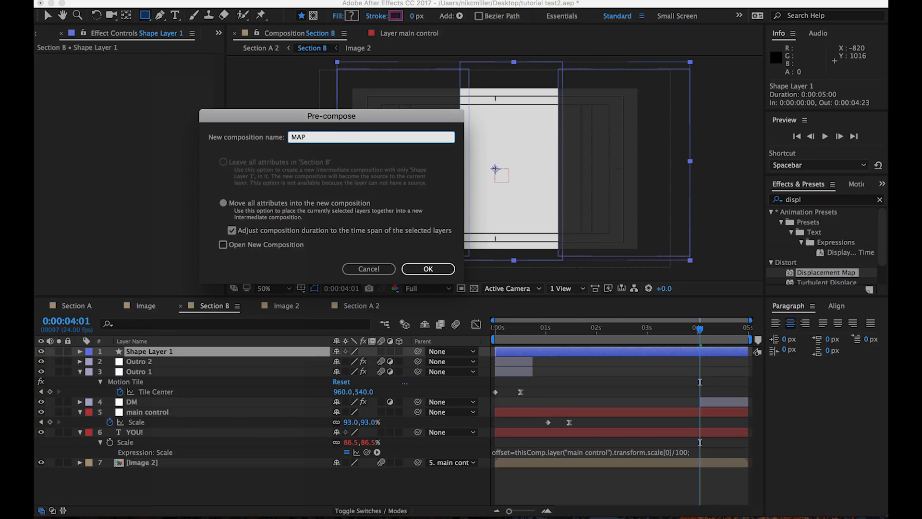
{"action": "key", "text": "Return"}
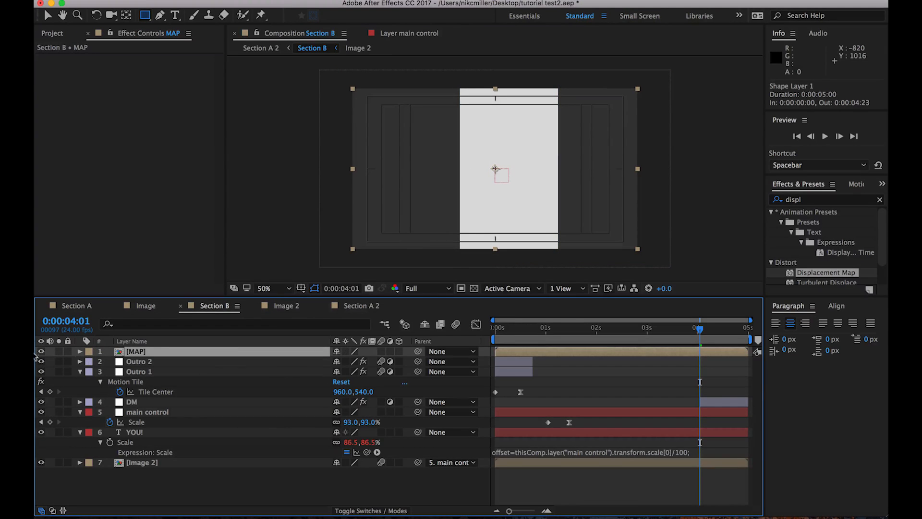
{"action": "left_click", "coordinate": [40, 351]}
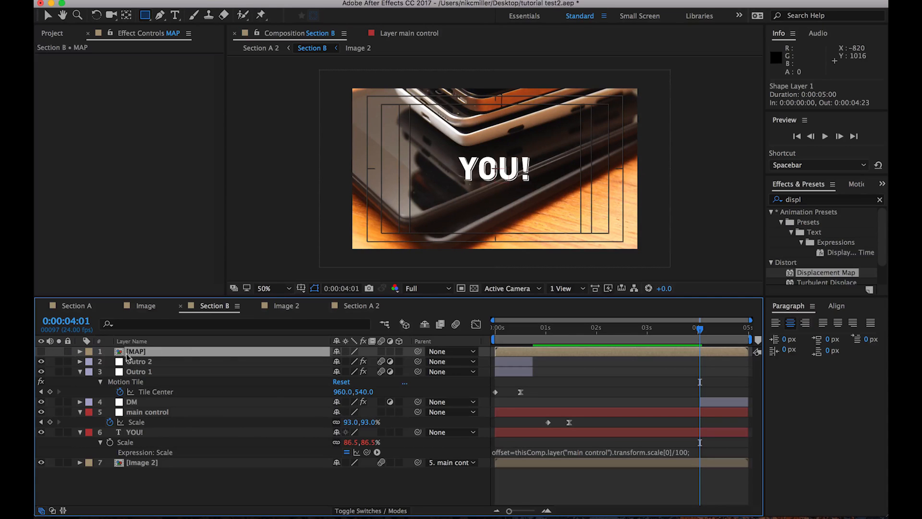
Choose the MAP layer as the displacement map layer for the DM layer's Displacement Map
{"action": "left_click", "coordinate": [135, 403]}
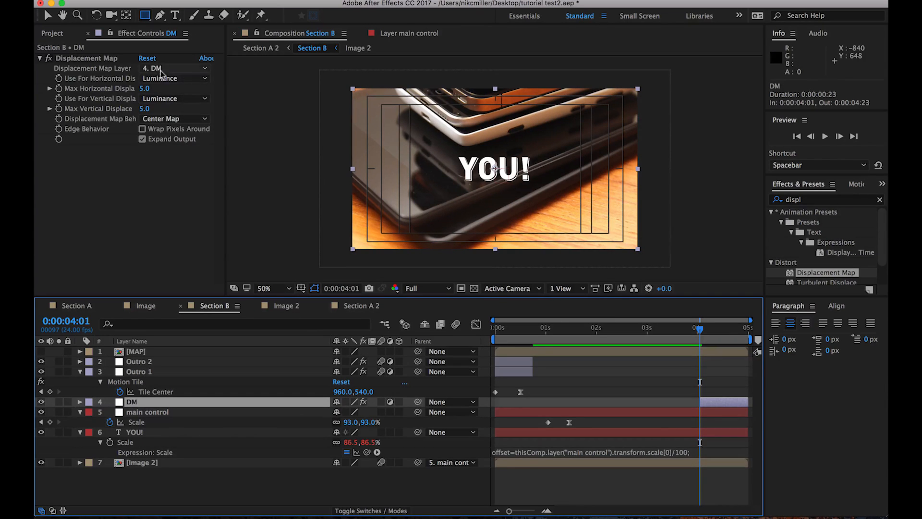
{"action": "left_click", "coordinate": [153, 68]}
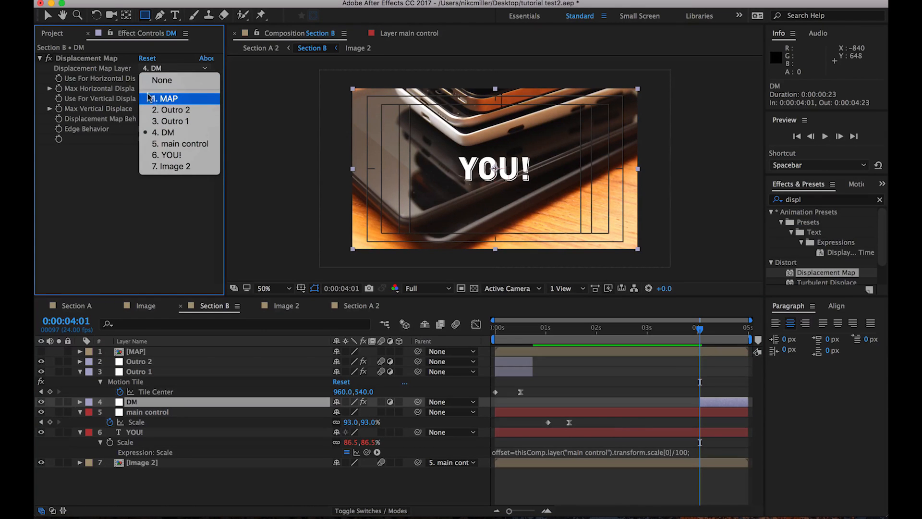
{"action": "left_click", "coordinate": [60, 72]}
{"action": "left_click", "coordinate": [153, 68]}
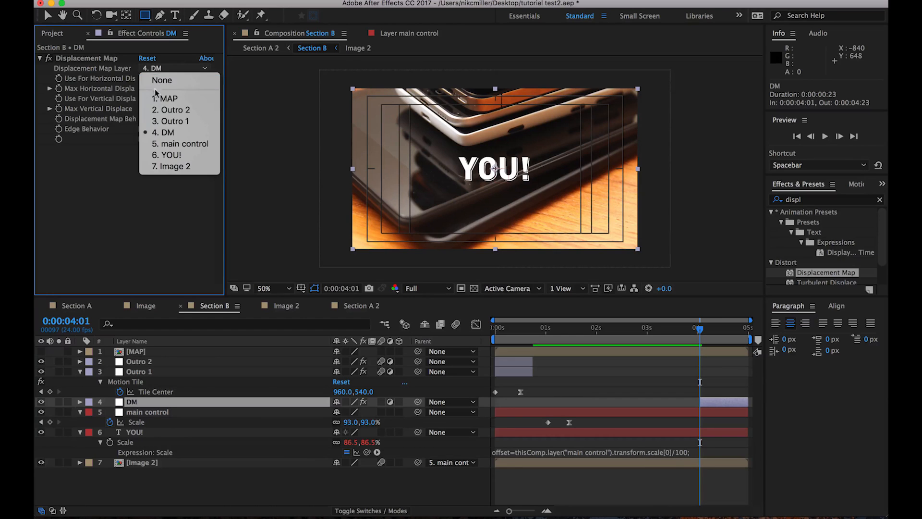
{"action": "left_click", "coordinate": [165, 98]}
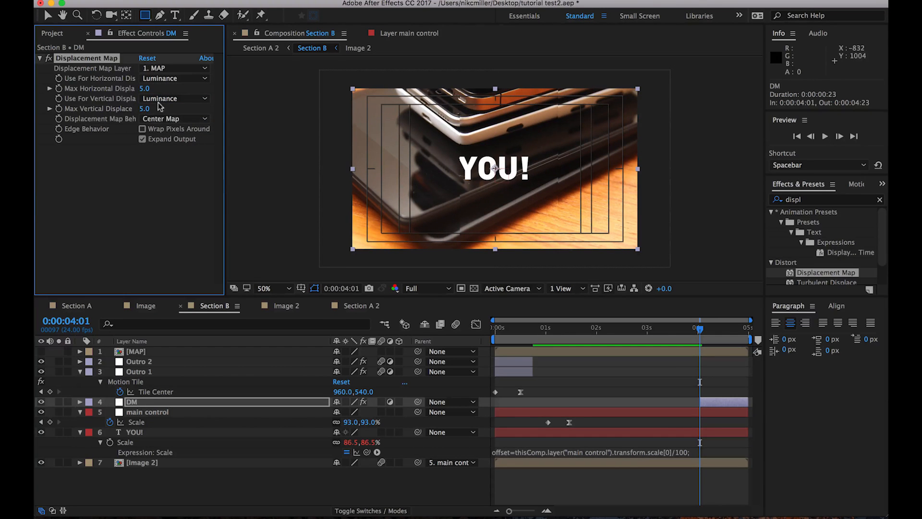
Set the effect's maximum horizontal and maximum vertical displacement to 0
{"action": "left_click", "coordinate": [145, 89]}
{"action": "type", "text": "0"}
{"action": "key", "text": "Return"}
{"action": "left_click", "coordinate": [145, 109]}
{"action": "type", "text": "0"}
{"action": "key", "text": "Return"}
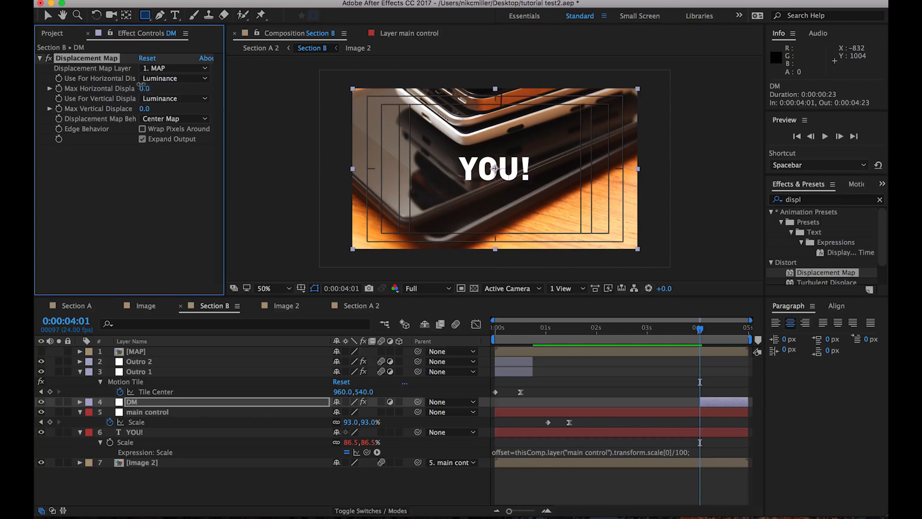
Try displacements of -37 horizontally and 170 vertically, reset the horizontal value to 0, and undo a further vertical change
{"action": "mouse_move", "coordinate": [142, 88]}
{"action": "left_mouse_down"}
{"action": "mouse_move", "coordinate": [120, 108]}
{"action": "mouse_move", "coordinate": [386, 99]}
{"action": "mouse_move", "coordinate": [371, 96]}
{"action": "mouse_move", "coordinate": [389, 114]}
{"action": "mouse_move", "coordinate": [140, 105]}
{"action": "left_mouse_up"}
{"action": "mouse_move", "coordinate": [144, 108]}
{"action": "left_mouse_down"}
{"action": "mouse_move", "coordinate": [382, 121]}
{"action": "mouse_move", "coordinate": [151, 105]}
{"action": "left_mouse_up"}
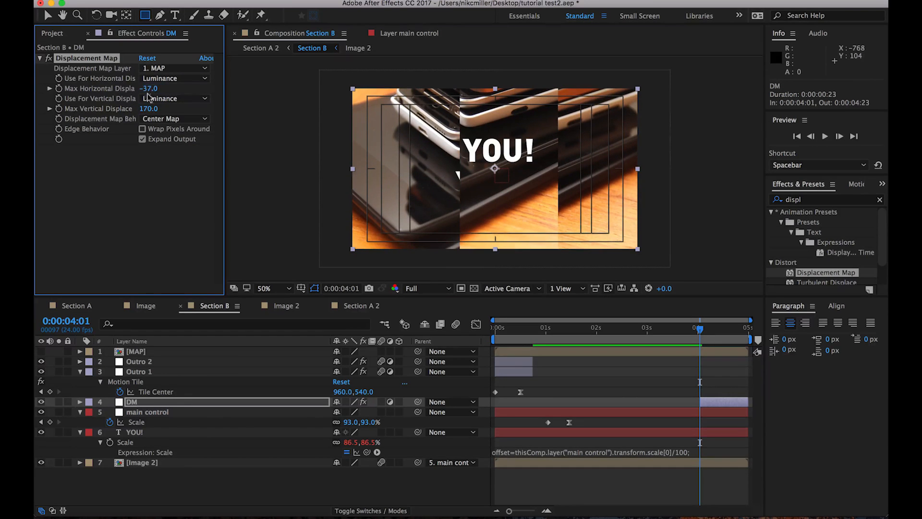
{"action": "left_click", "coordinate": [148, 89]}
{"action": "type", "text": "0"}
{"action": "key", "text": "Return"}
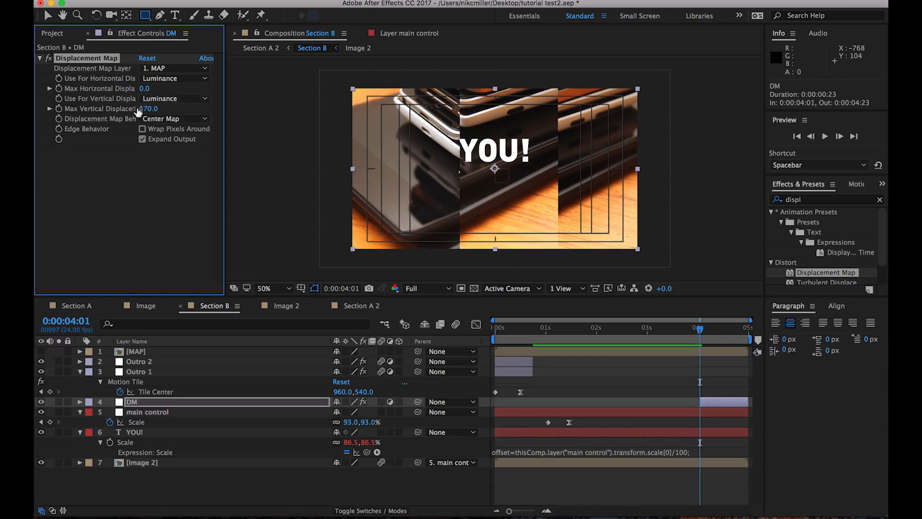
{"action": "left_click_drag", "start_coordinate": [144, 107], "coordinate": [226, 89]}
{"action": "key", "text": "super+z"}
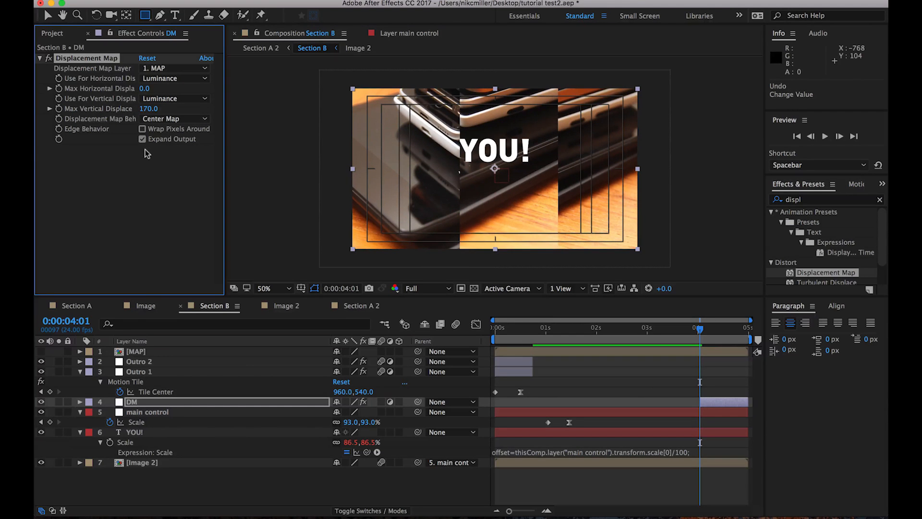
Enable Wrap Pixels Around for the Displacement Map and increase the maximum vertical displacement to 2220
{"action": "left_click", "coordinate": [144, 151]}
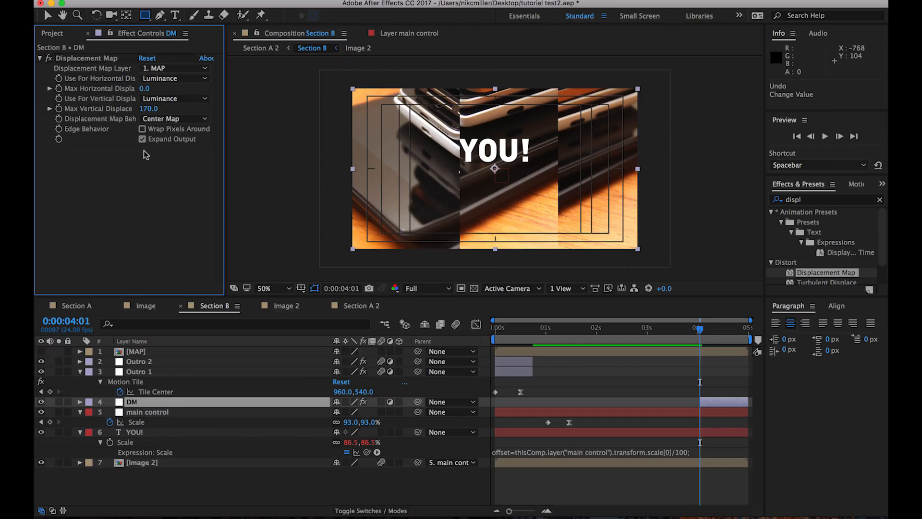
{"action": "left_click", "coordinate": [142, 129]}
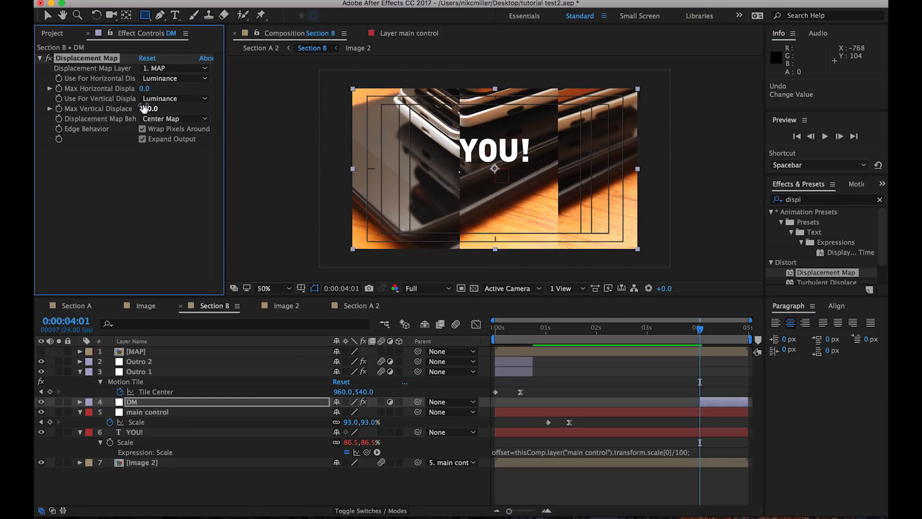
{"action": "left_click_drag", "start_coordinate": [148, 108], "coordinate": [263, 102]}
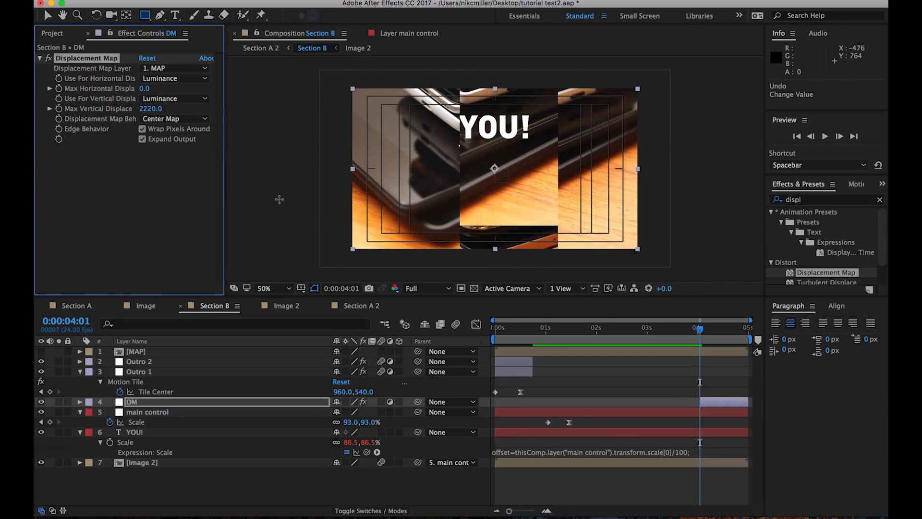
Keyframe the DM layer's maximum vertical displacement from 0 at 0:00:04:01 to 3150 at 0:00:04:23
{"action": "mouse_move", "coordinate": [700, 329]}
{"action": "left_mouse_down"}
{"action": "mouse_move", "coordinate": [713, 329]}
{"action": "mouse_move", "coordinate": [700, 329]}
{"action": "left_mouse_up"}
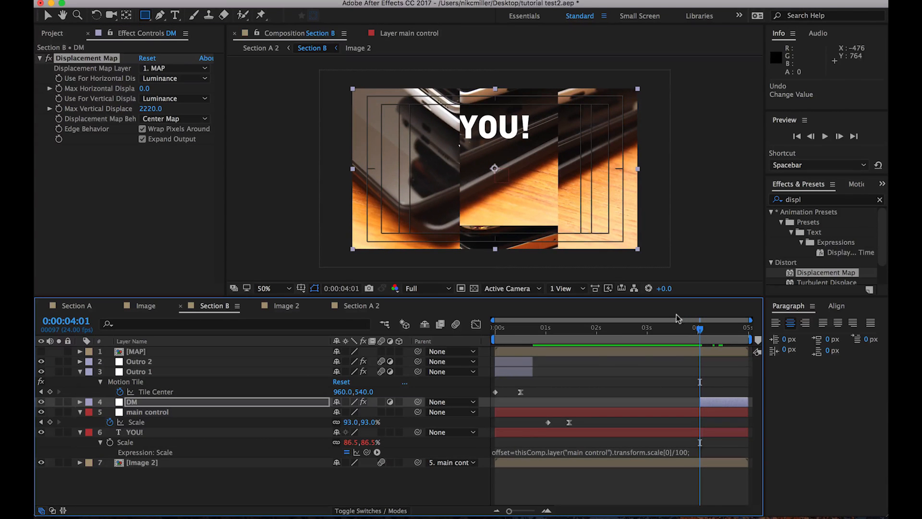
{"action": "left_click", "coordinate": [145, 108]}
{"action": "type", "text": "0"}
{"action": "key", "text": "Return"}
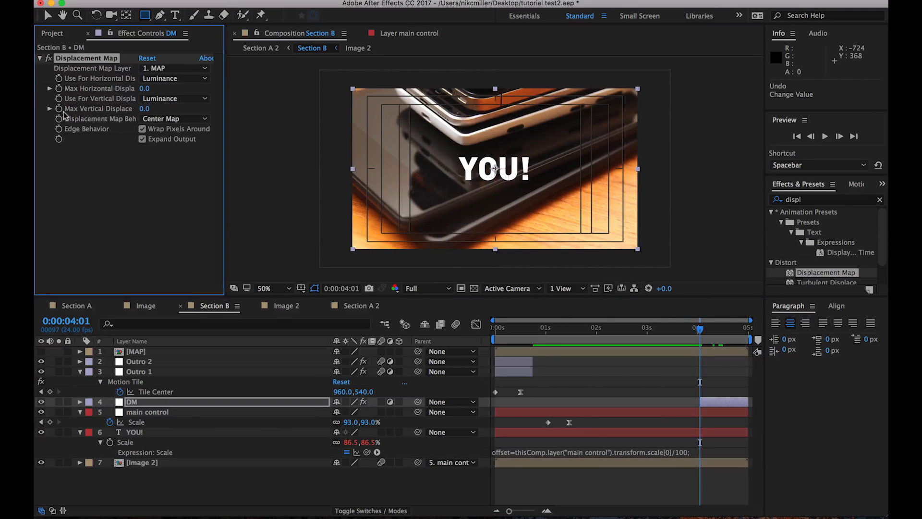
{"action": "key", "text": "shift+Page_Down"}
{"action": "key", "text": "shift+Page_Down"}
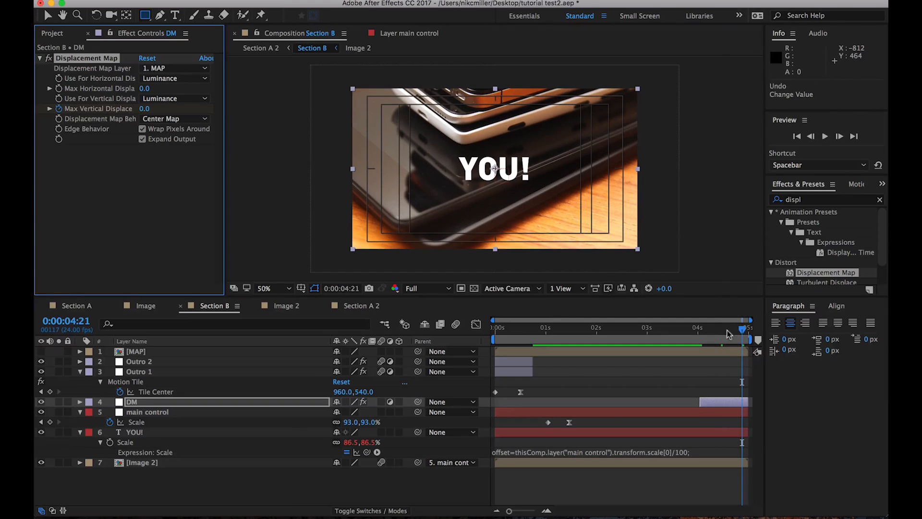
{"action": "left_click_drag", "start_coordinate": [742, 330], "coordinate": [748, 329]}
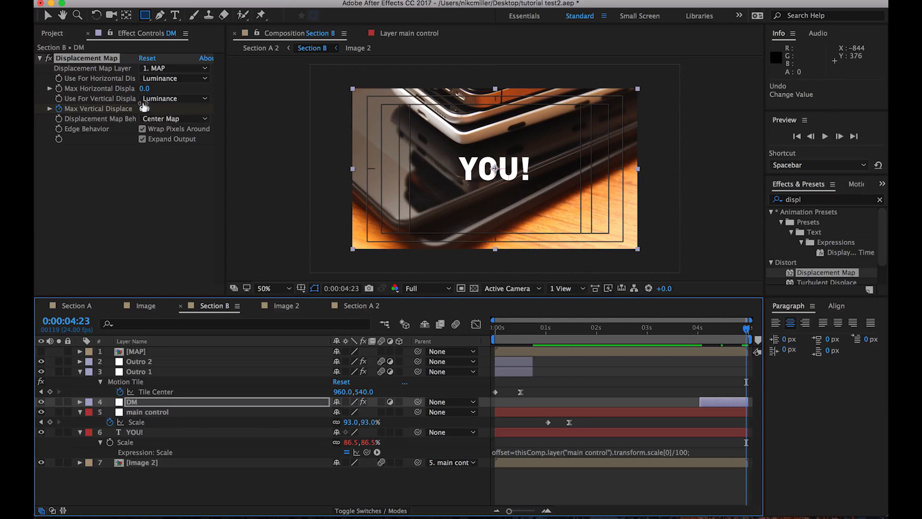
{"action": "left_click_drag", "start_coordinate": [144, 108], "coordinate": [362, 136]}
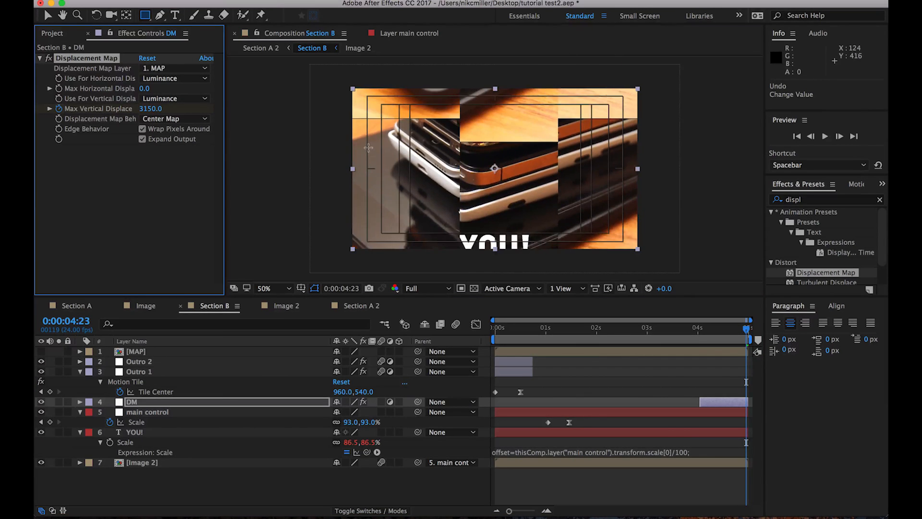
Ease the first Max Vertical Displacement keyframe of the DM layer with Motion v2 and preview the transition
{"action": "left_click", "coordinate": [715, 404]}
{"action": "key", "text": "u"}
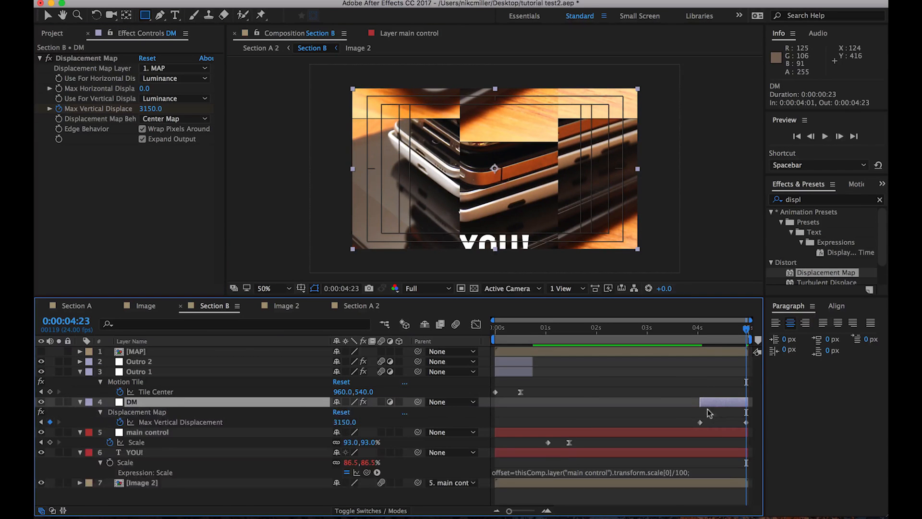
{"action": "left_click", "coordinate": [700, 421]}
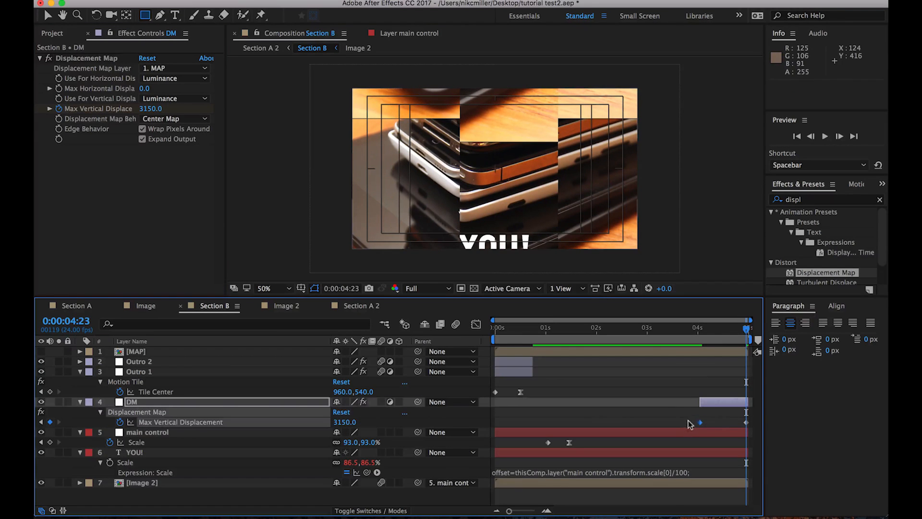
{"action": "left_click", "coordinate": [857, 185]}
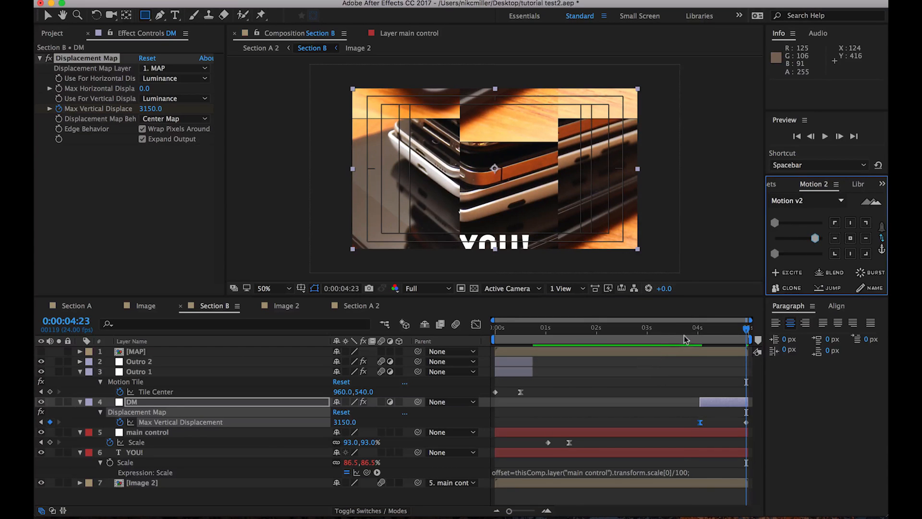
{"action": "left_click", "coordinate": [688, 330]}
{"action": "key", "text": "space"}
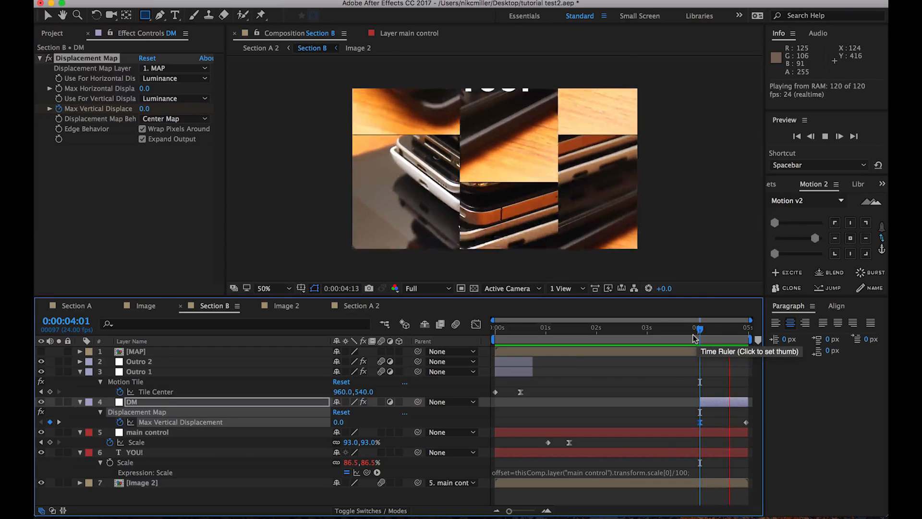
{"action": "left_click", "coordinate": [698, 331]}
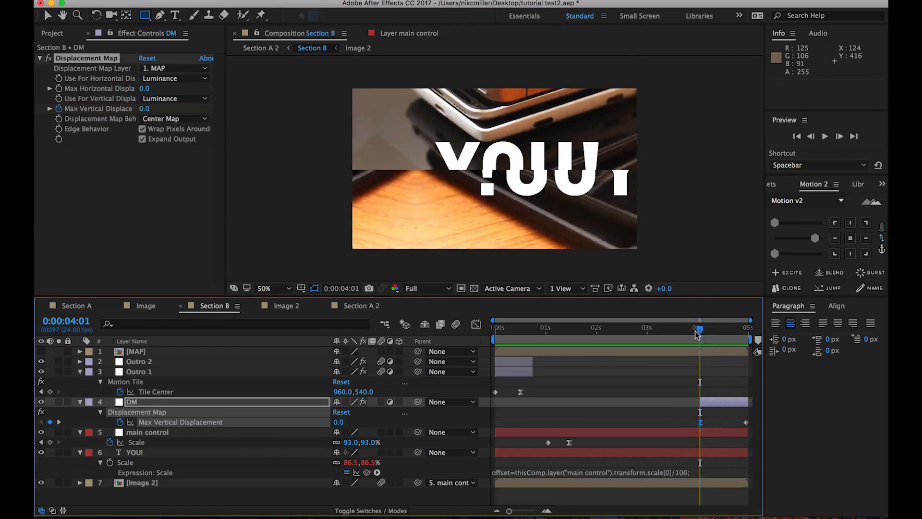
{"action": "key", "text": "space"}
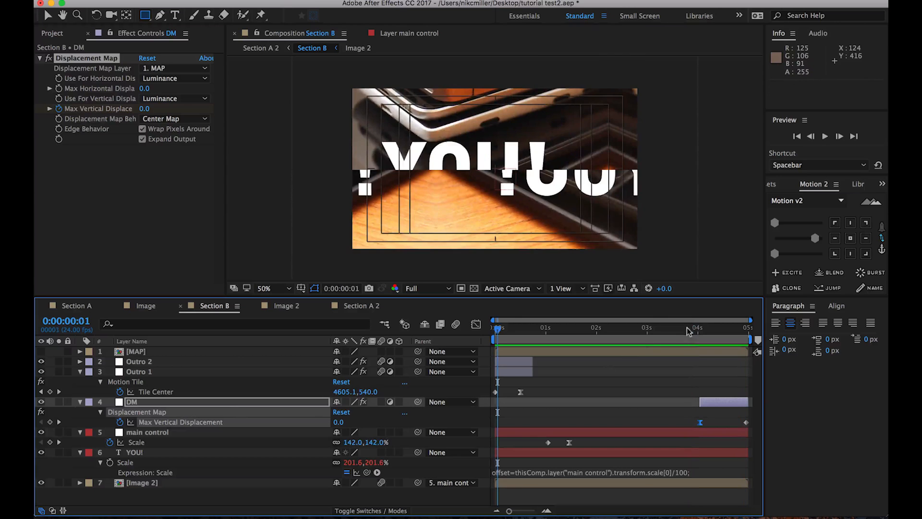
Add main control Scale keyframes: hold 93% at 0:00:03:05, 156% at 0:00:04:02 and 75% at 0:00:04:22
{"action": "left_click", "coordinate": [698, 332]}
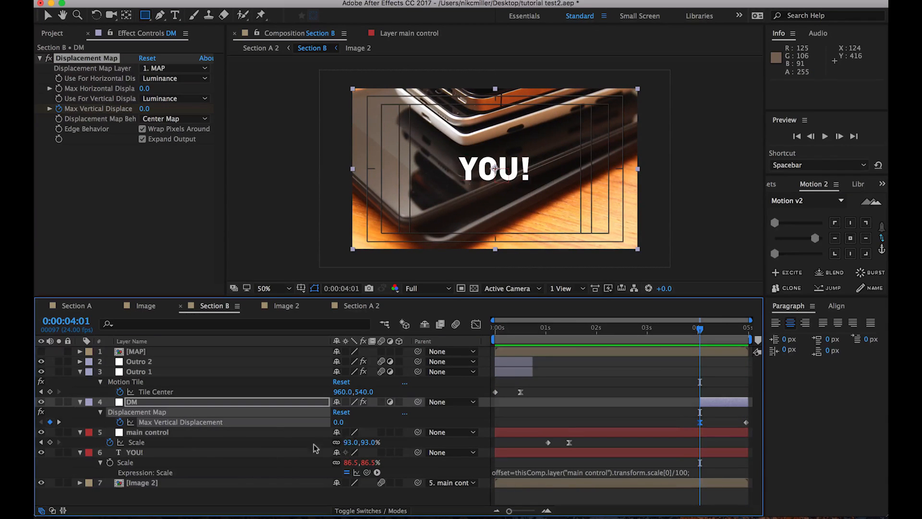
{"action": "key", "text": "shift+Page_Up"}
{"action": "key", "text": "shift+Page_Up"}
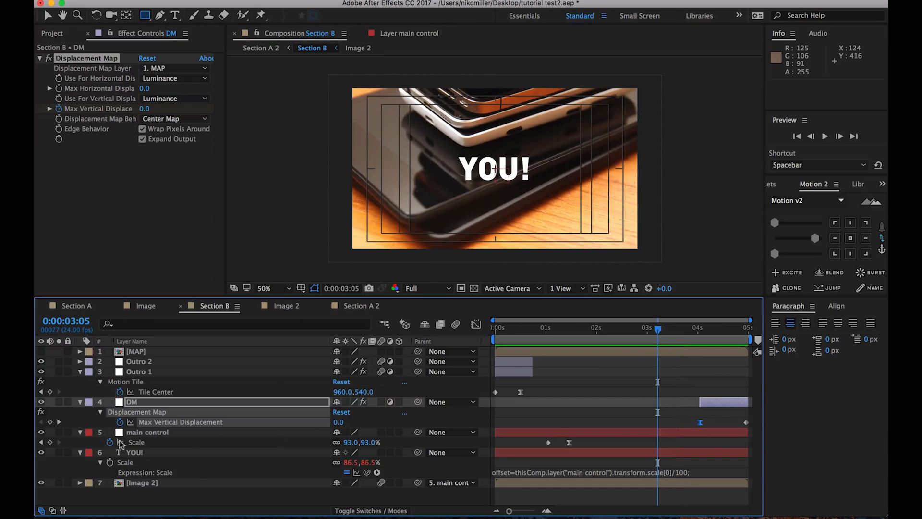
{"action": "left_click", "coordinate": [49, 442]}
{"action": "key", "text": "space"}
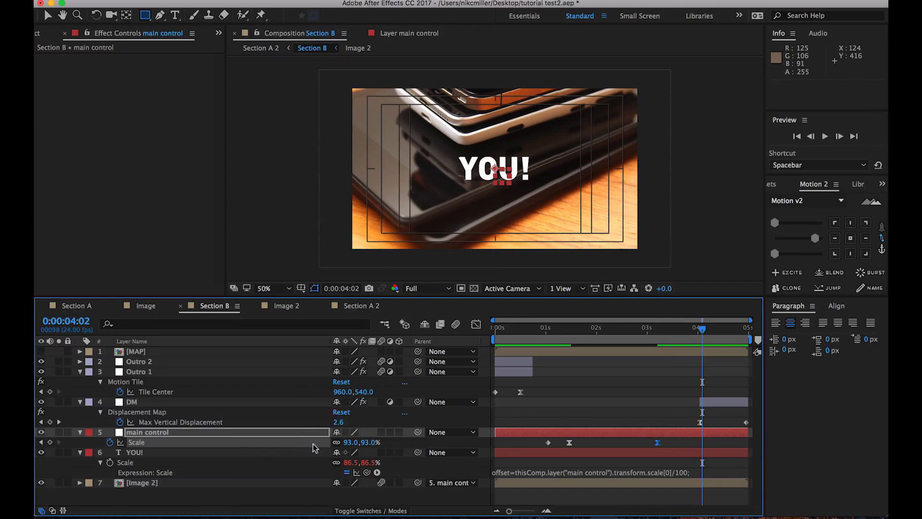
{"action": "mouse_move", "coordinate": [355, 437]}
{"action": "left_mouse_down"}
{"action": "mouse_move", "coordinate": [386, 450]}
{"action": "mouse_move", "coordinate": [339, 436]}
{"action": "mouse_move", "coordinate": [360, 432]}
{"action": "left_mouse_up"}
{"action": "key", "text": "shift+Page_Down"}
{"action": "key", "text": "shift+Page_Down"}
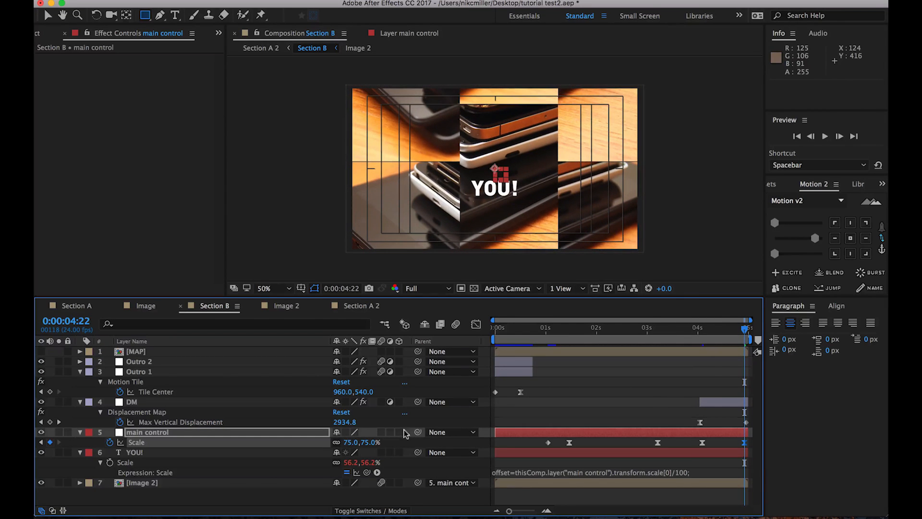
Preview the combined scale and displacement transition from about 0:00:04:00 to check its motion
{"action": "left_click", "coordinate": [695, 330]}
{"action": "key", "text": "space"}
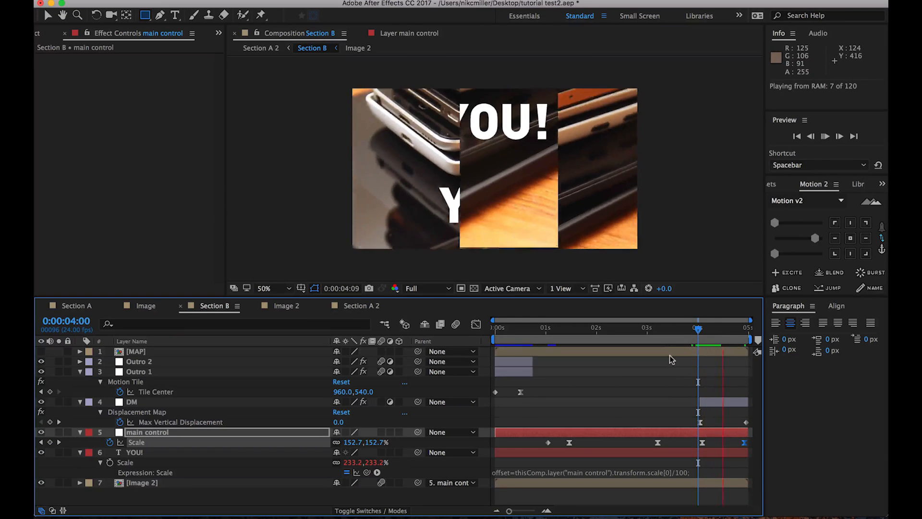
{"action": "key", "text": "space"}
{"action": "key", "text": "space"}
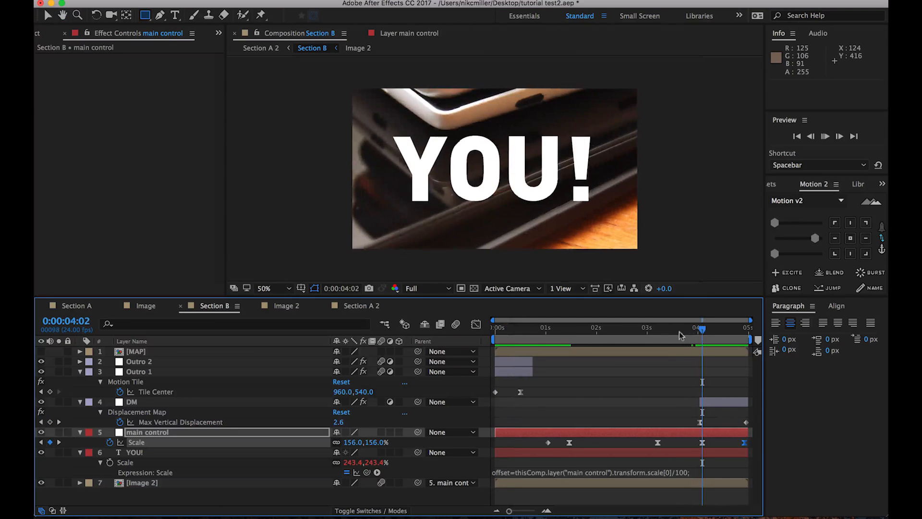
{"action": "key", "text": "space"}
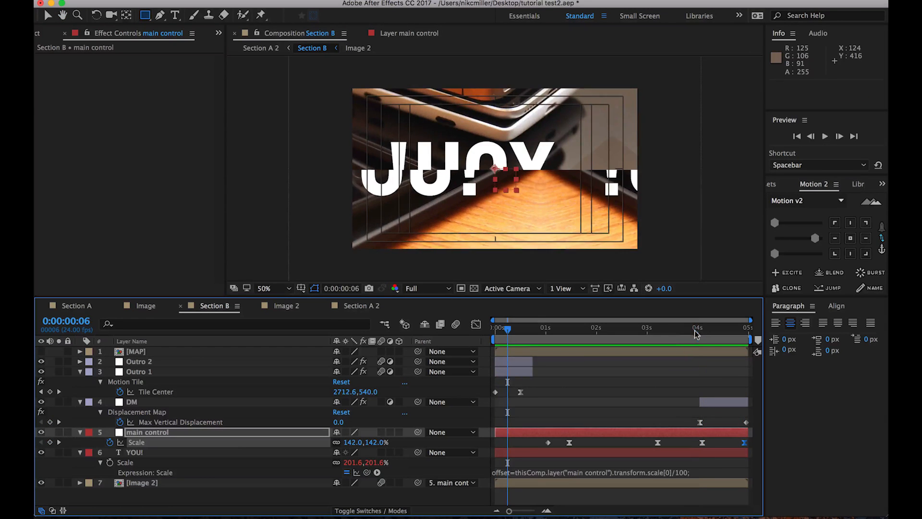
{"action": "left_click", "coordinate": [696, 332]}
{"action": "key", "text": "space"}
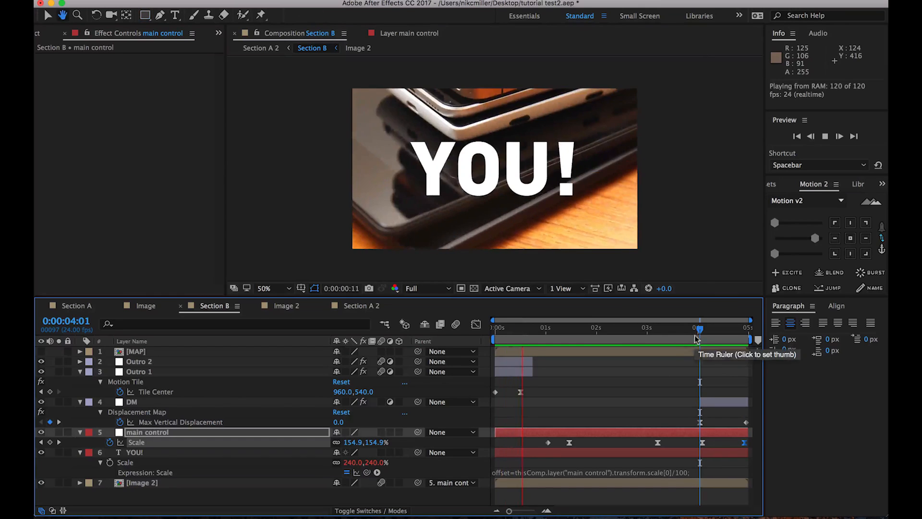
{"action": "key", "text": "space"}
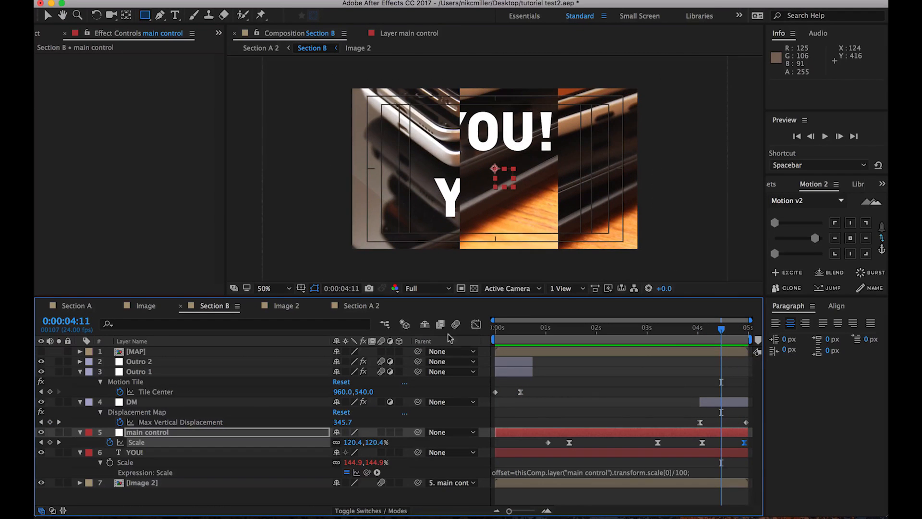
Compare the displaced image with composition motion blur on and off, at 0:00:04:16
{"action": "left_click", "coordinate": [456, 325]}
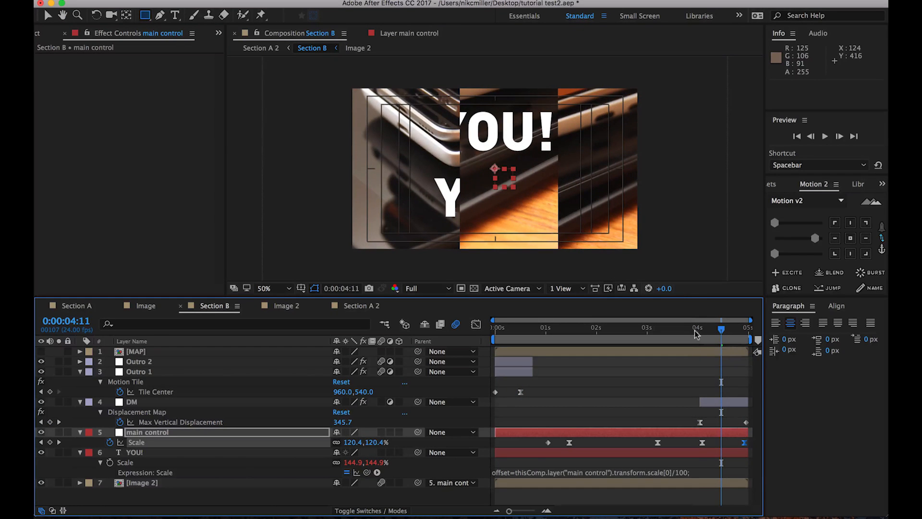
{"action": "left_click_drag", "start_coordinate": [695, 334], "coordinate": [732, 338]}
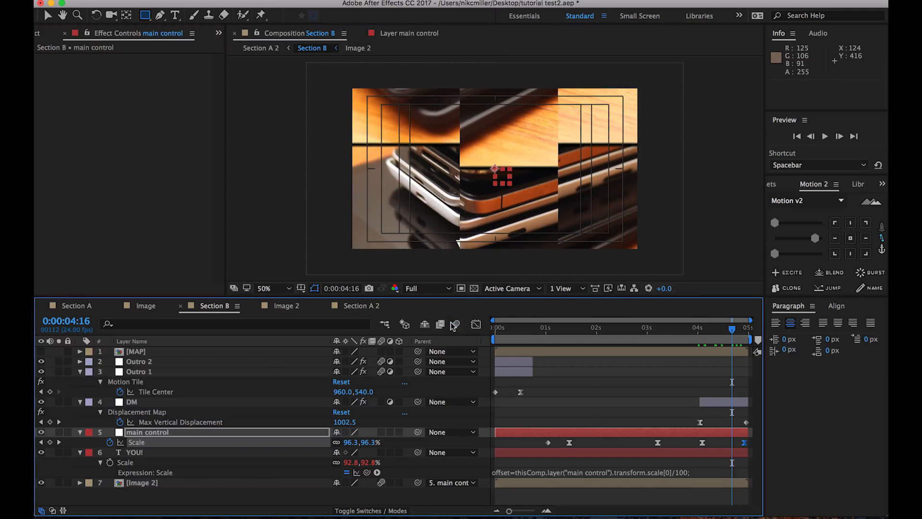
{"action": "left_click", "coordinate": [455, 325]}
{"action": "left_click", "coordinate": [453, 325]}
{"action": "left_click", "coordinate": [453, 325]}
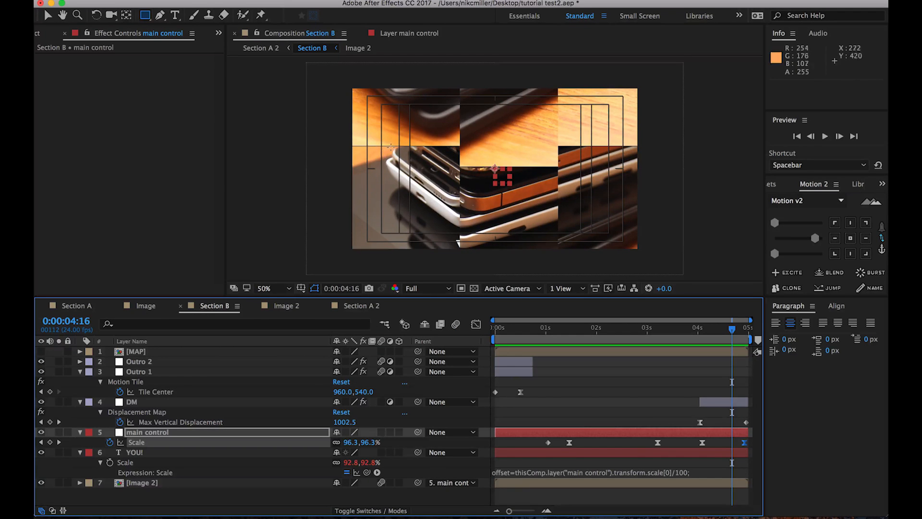
Examine the horizontal seam between the displaced image tiles up close in the 0:00:04:16 frame
{"action": "key", "text": "z"}
{"action": "left_click", "coordinate": [394, 150]}
{"action": "left_click", "coordinate": [448, 149]}
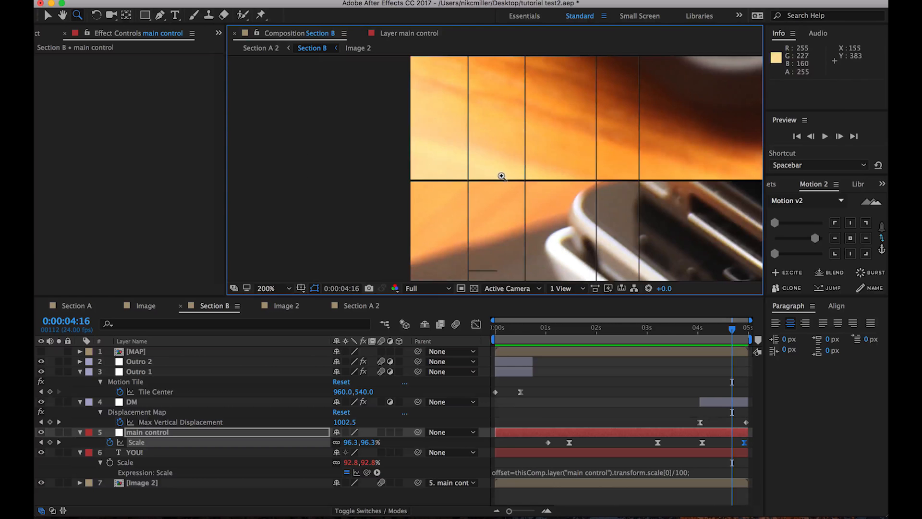
{"action": "left_click", "coordinate": [501, 176]}
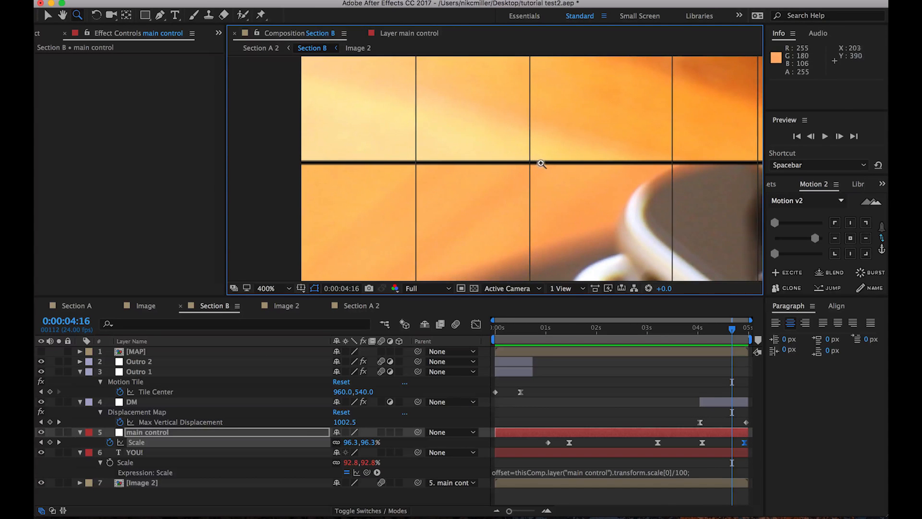
{"action": "left_click", "coordinate": [541, 164], "text": "alt"}
{"action": "left_click", "coordinate": [555, 167], "text": "alt"}
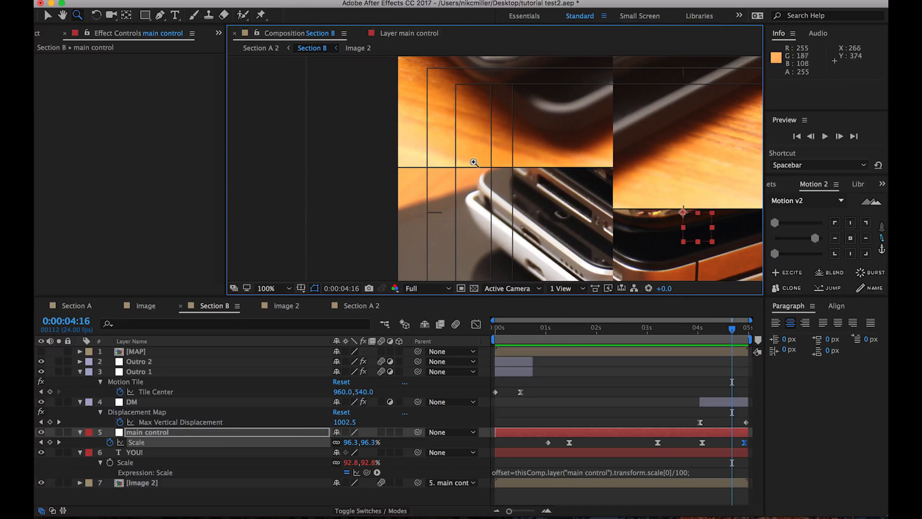
{"action": "left_click", "coordinate": [474, 162]}
{"action": "left_click", "coordinate": [498, 166]}
{"action": "left_click", "coordinate": [503, 167], "text": "alt"}
{"action": "left_click", "coordinate": [514, 169], "text": "alt"}
{"action": "left_click", "coordinate": [519, 169], "text": "alt"}
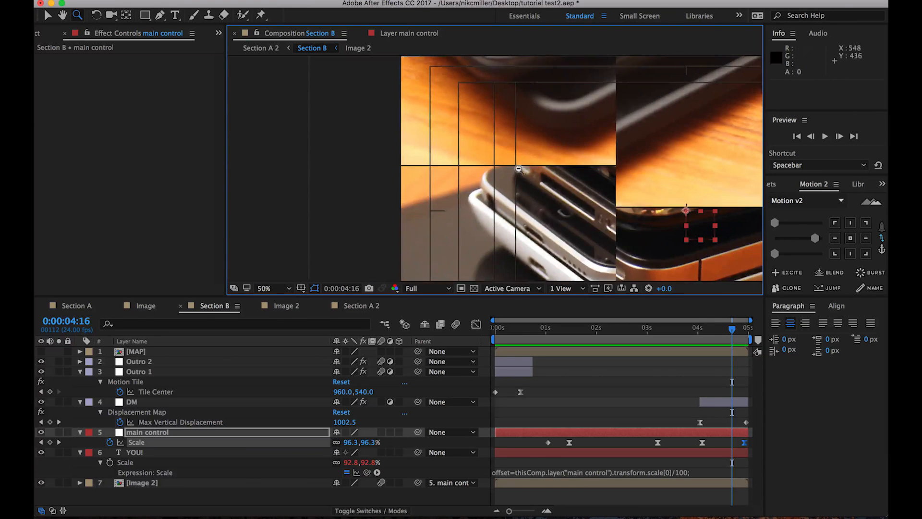
Create a new adjustment layer in the Section B composition
{"action": "left_click", "coordinate": [617, 358]}
{"action": "left_click", "coordinate": [254, 1]}
{"action": "mouse_move", "coordinate": [264, 6]}
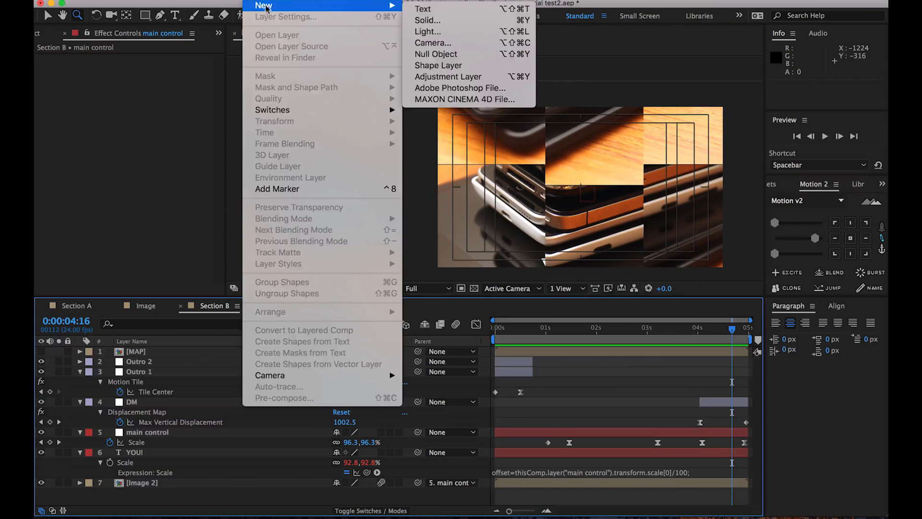
{"action": "left_click", "coordinate": [422, 76]}
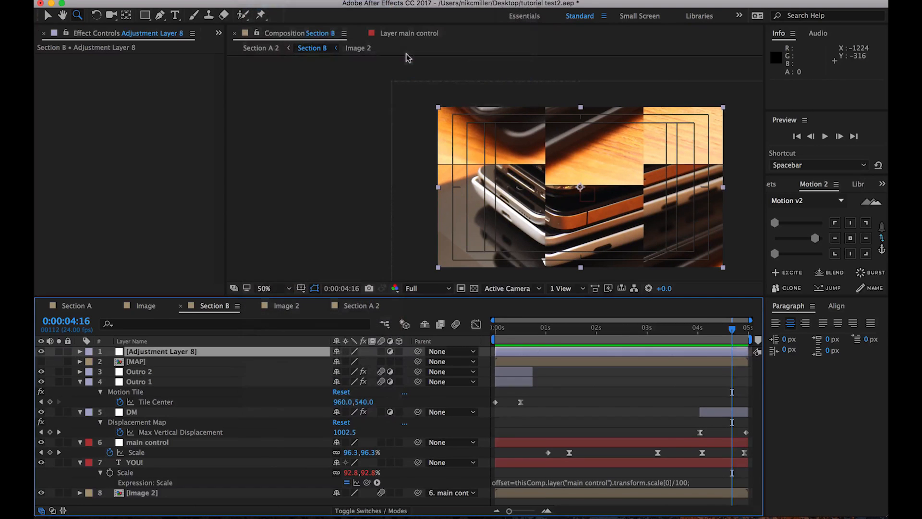
Find the Simple Choker effect and apply it to the new adjustment layer
{"action": "left_click", "coordinate": [882, 184]}
{"action": "left_click", "coordinate": [831, 201]}
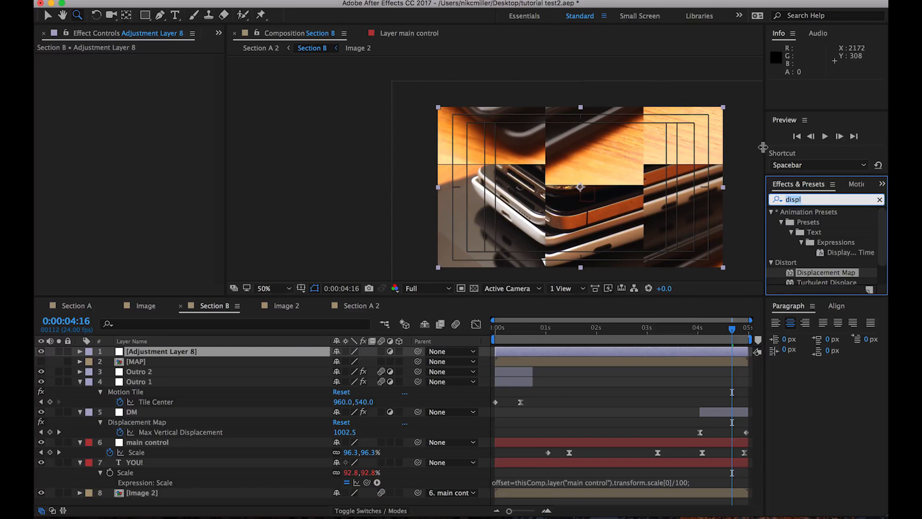
{"action": "type", "text": "simp"}
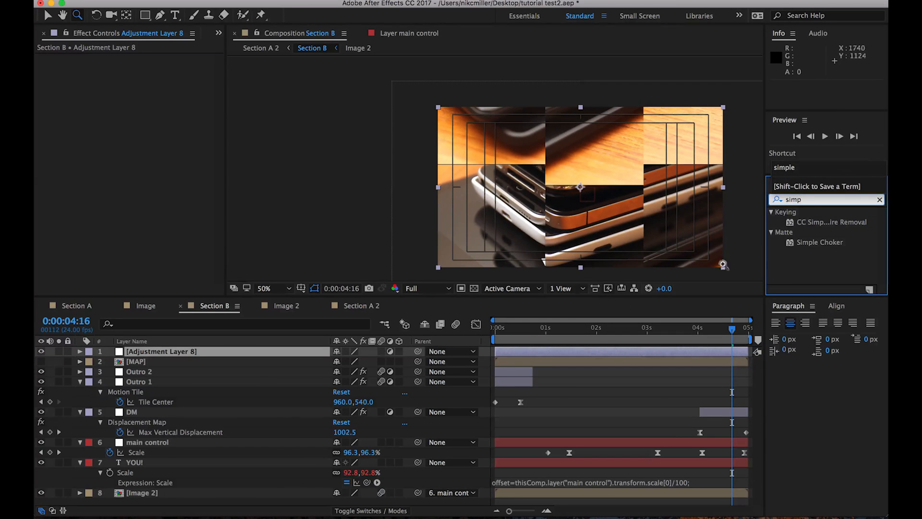
{"action": "left_click_drag", "start_coordinate": [811, 245], "coordinate": [632, 353]}
{"action": "left_click", "coordinate": [249, 354]}
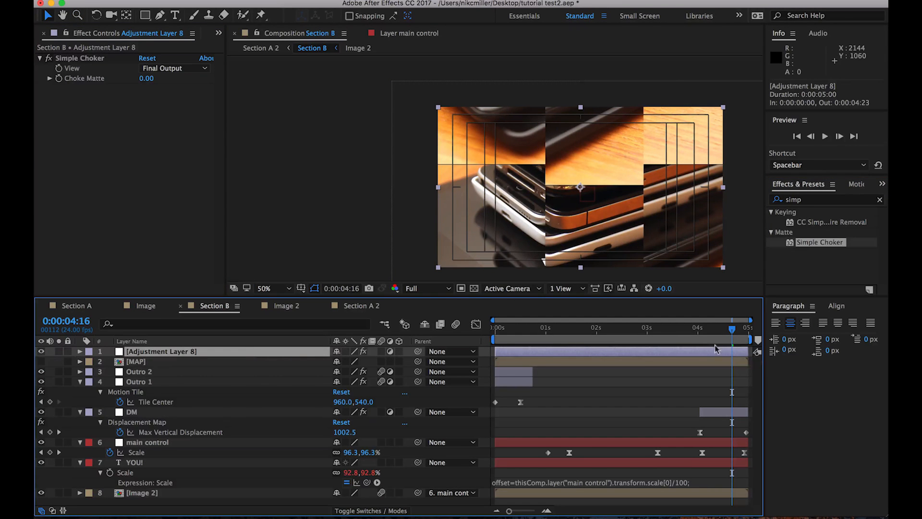
Trim the adjustment layer's start to 0:00:04:01 and place it directly above the DM layer
{"action": "left_click", "coordinate": [700, 330]}
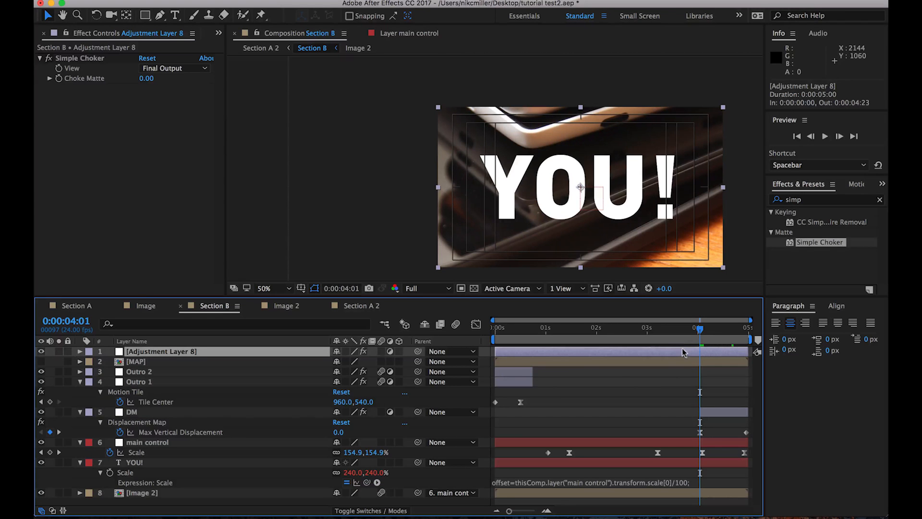
{"action": "key", "text": "alt+bracketleft"}
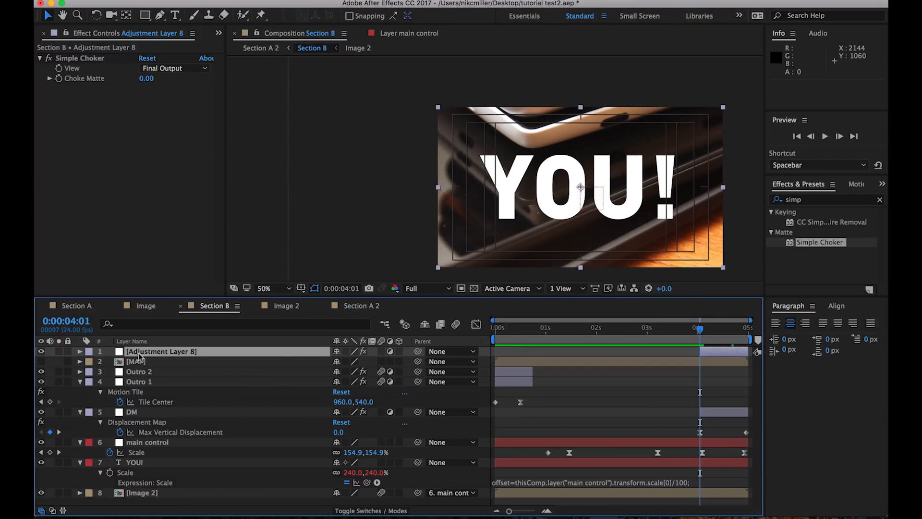
{"action": "left_click_drag", "start_coordinate": [139, 356], "coordinate": [144, 405]}
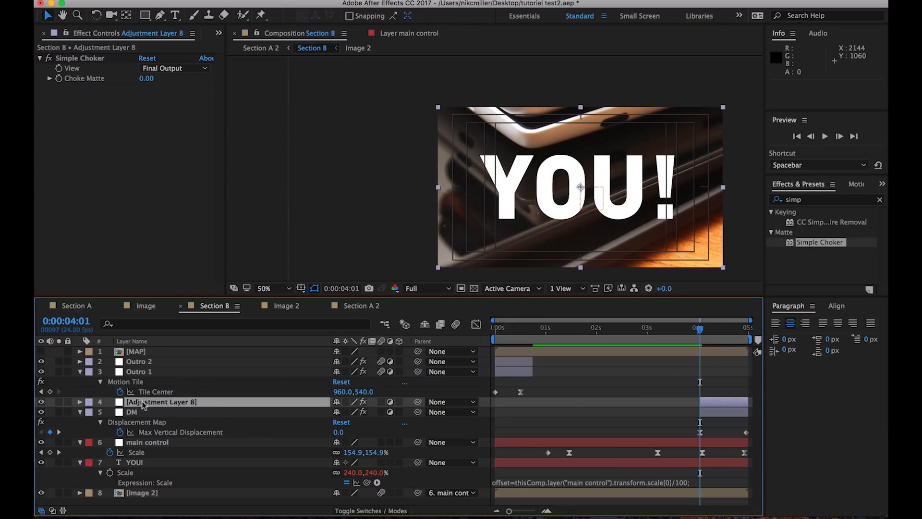
Rename the new adjustment layer above DM as CHOKE
{"action": "key", "text": "Return"}
{"action": "type", "text": "CHOKE"}
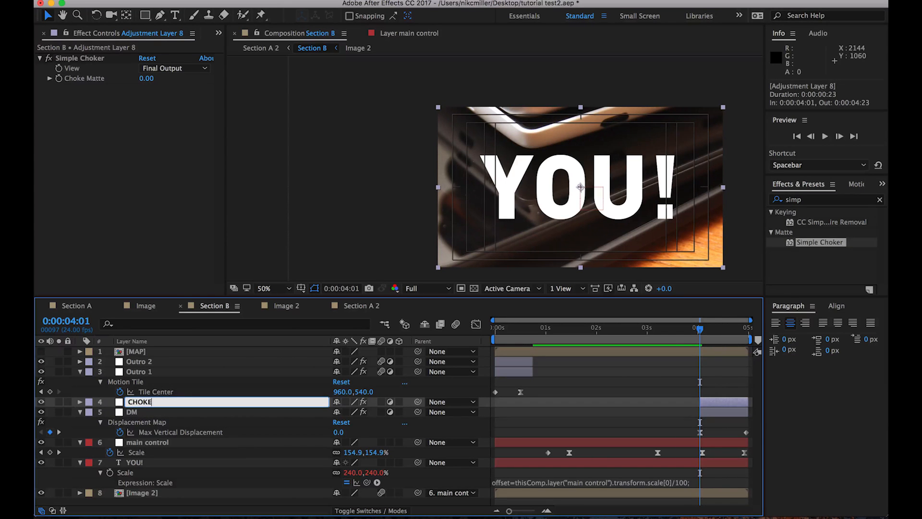
{"action": "key", "text": "Return"}
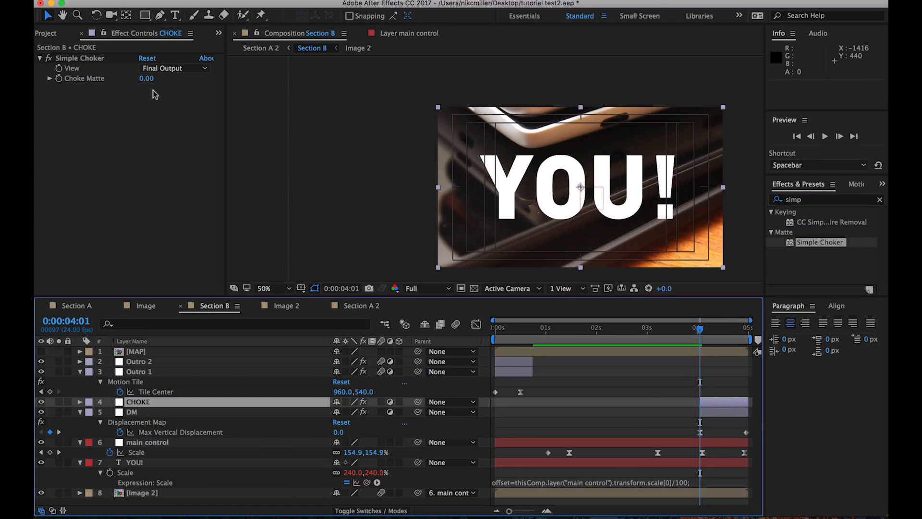
Set the CHOKE layer's Choke Matte to -99 while checking the horizontal tile seam up close at 0:00:04:15
{"action": "key", "text": "space"}
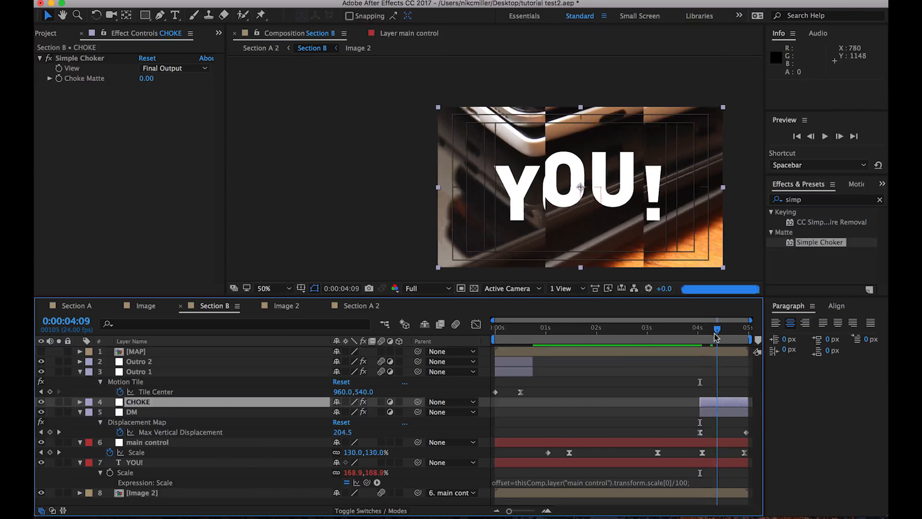
{"action": "left_click_drag", "start_coordinate": [721, 334], "coordinate": [729, 332]}
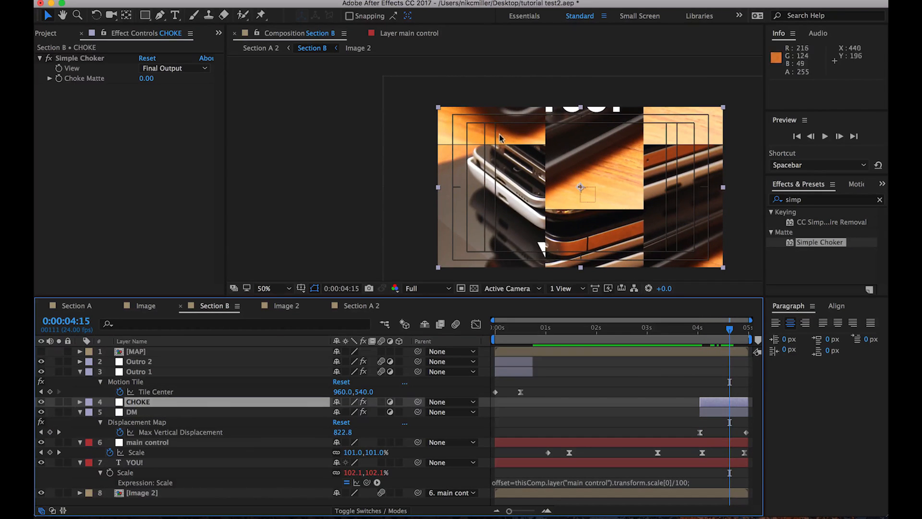
{"action": "key", "text": "z"}
{"action": "left_click", "coordinate": [513, 142]}
{"action": "left_click", "coordinate": [490, 164]}
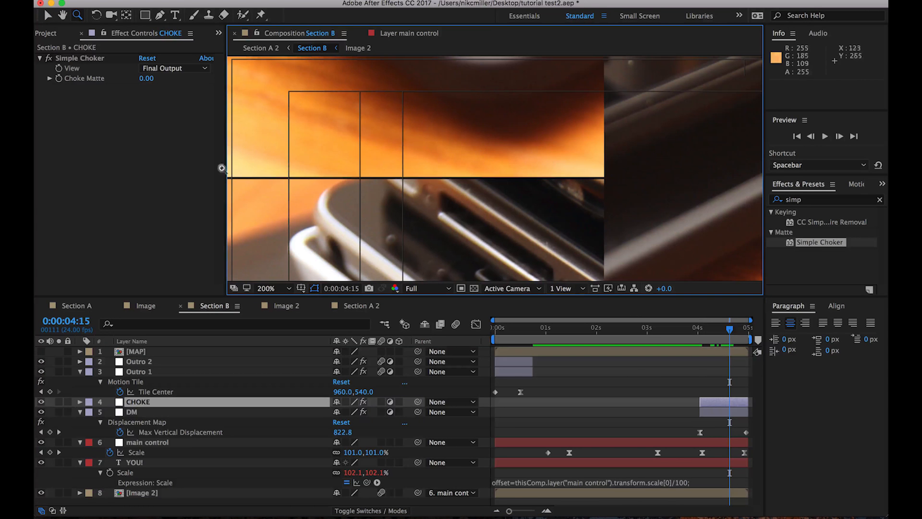
{"action": "left_click_drag", "start_coordinate": [146, 77], "coordinate": [91, 77]}
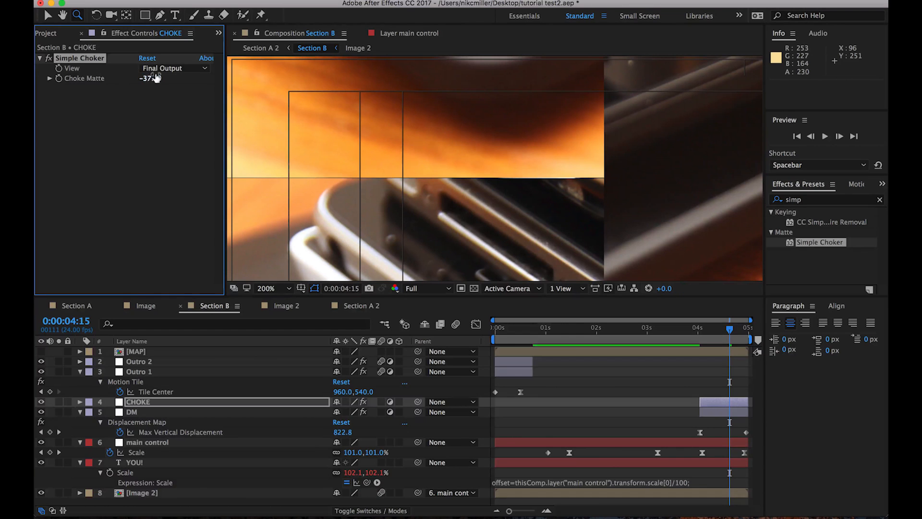
{"action": "left_click_drag", "start_coordinate": [154, 78], "coordinate": [270, 102]}
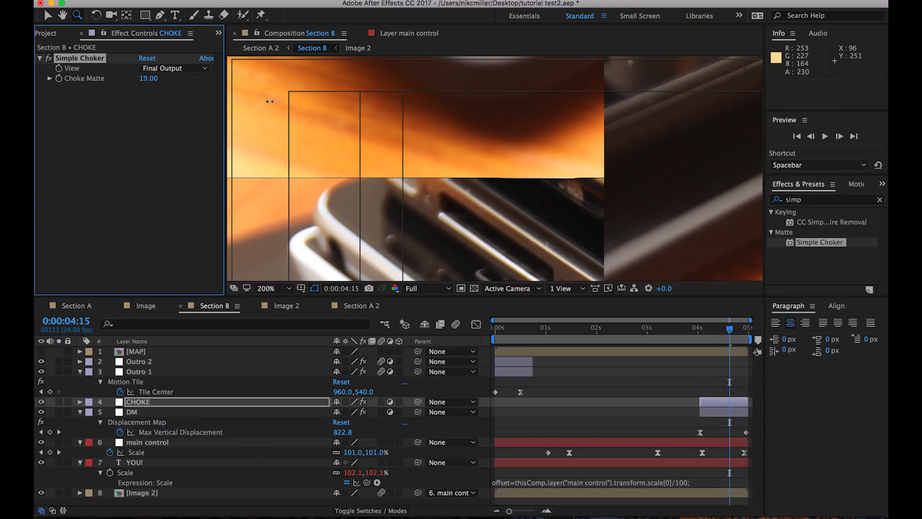
{"action": "left_click", "coordinate": [649, 380]}
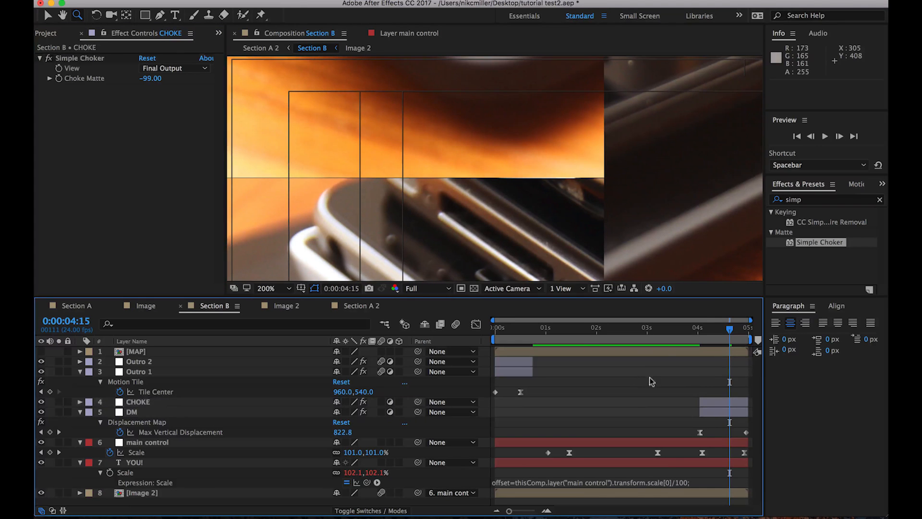
Review the choked tile transition in Section B up to 0:00:04:13, both up close and with the full frame visible
{"action": "left_click", "coordinate": [694, 329]}
{"action": "left_click_drag", "start_coordinate": [695, 332], "coordinate": [723, 329]}
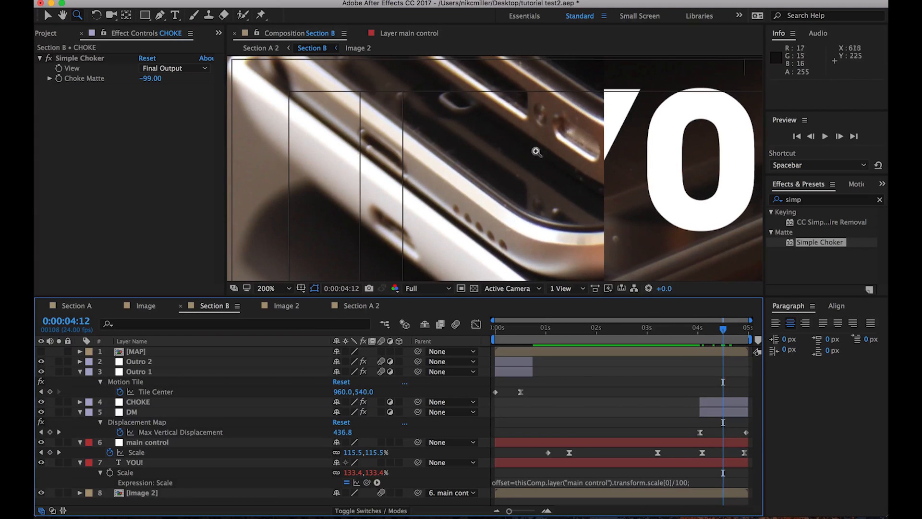
{"action": "scroll", "coordinate": [489, 118], "scroll_direction": "down", "scroll_amount": 3}
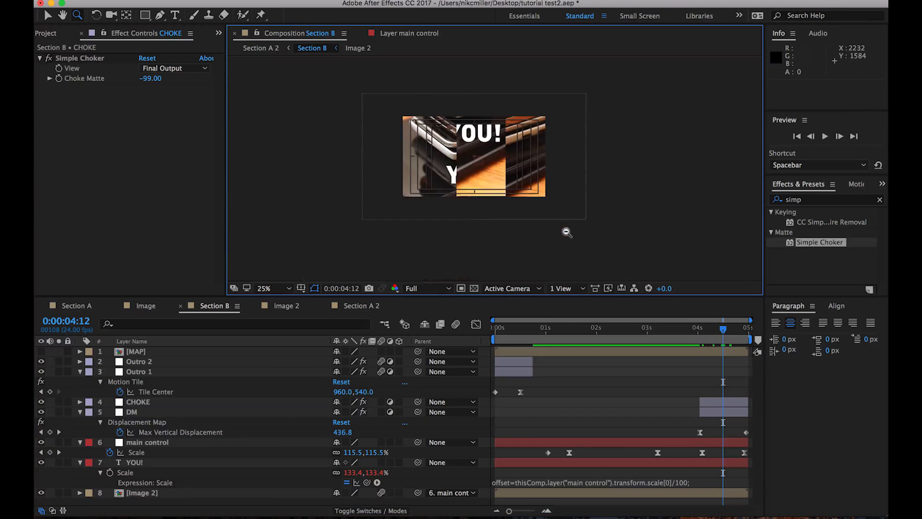
{"action": "left_click", "coordinate": [494, 158]}
{"action": "left_click_drag", "start_coordinate": [698, 330], "coordinate": [722, 335]}
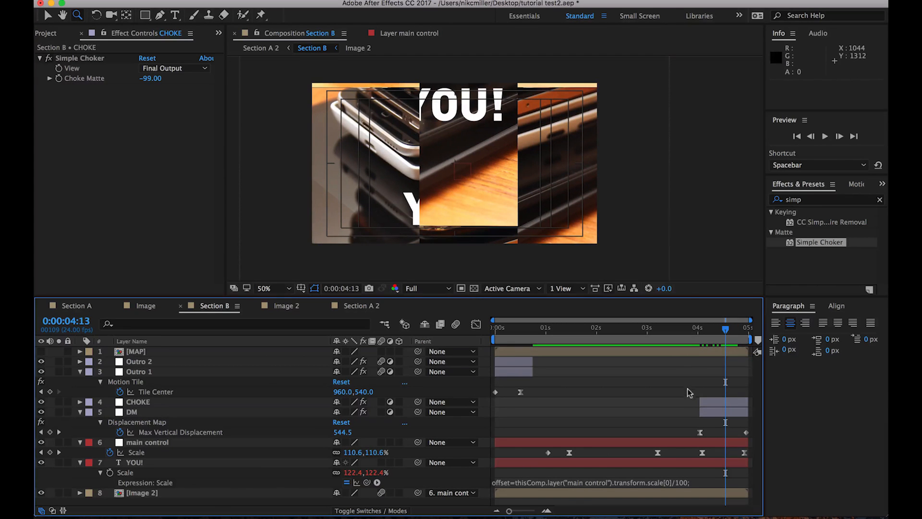
Change the fill colour of Rectangle 1 in the MAP composition's Shape Layer 1 to white, and return to Section B
{"action": "double_click", "coordinate": [710, 352]}
{"action": "left_click", "coordinate": [139, 351]}
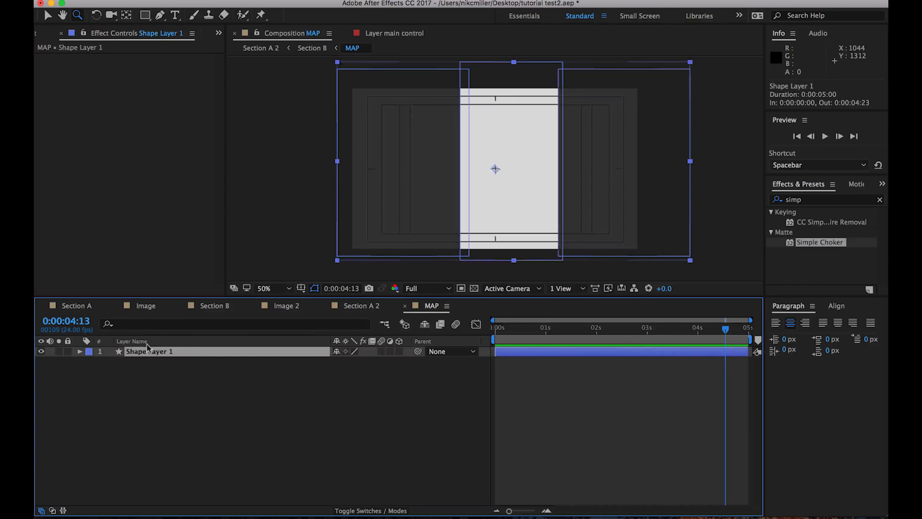
{"action": "left_click", "coordinate": [78, 352]}
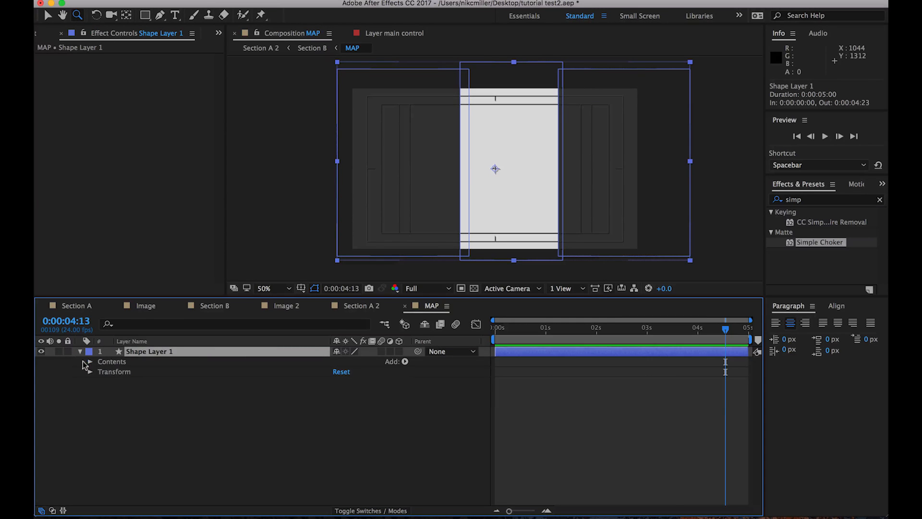
{"action": "left_click", "coordinate": [89, 361]}
{"action": "left_click", "coordinate": [119, 393]}
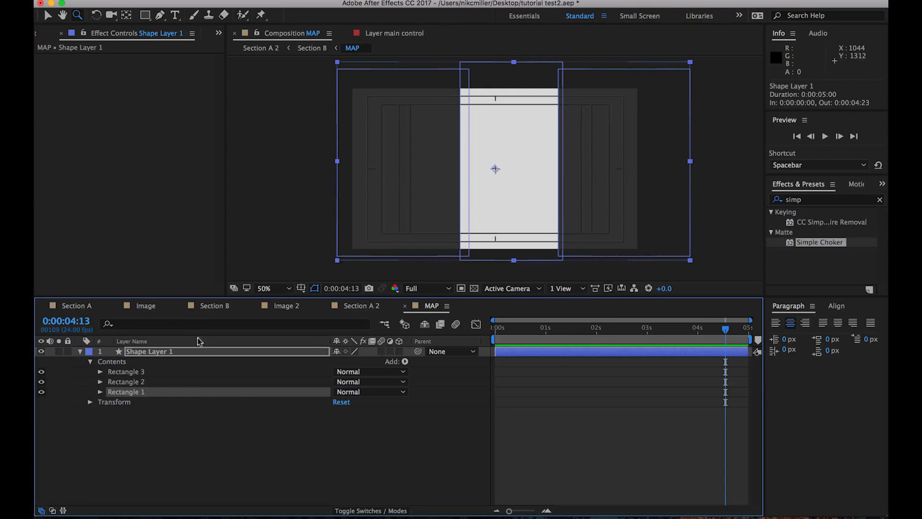
{"action": "left_click", "coordinate": [99, 392]}
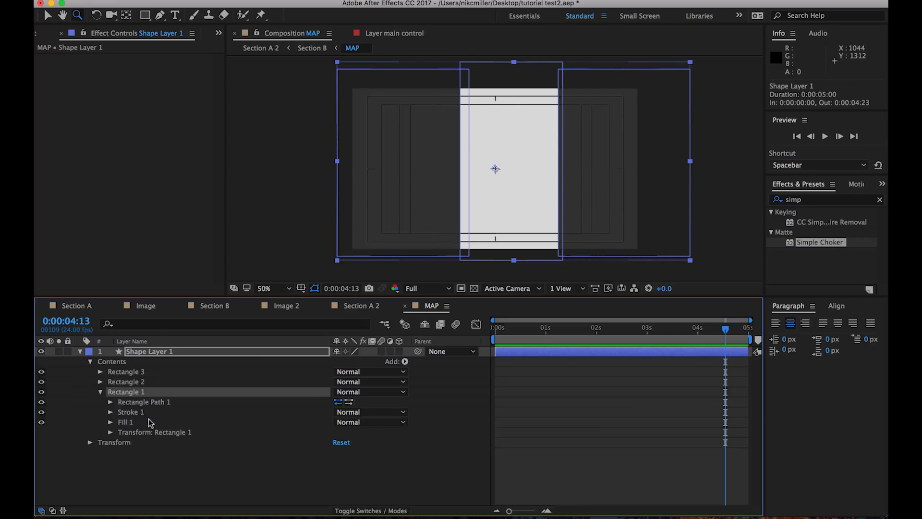
{"action": "left_click", "coordinate": [109, 422]}
{"action": "left_click", "coordinate": [340, 453]}
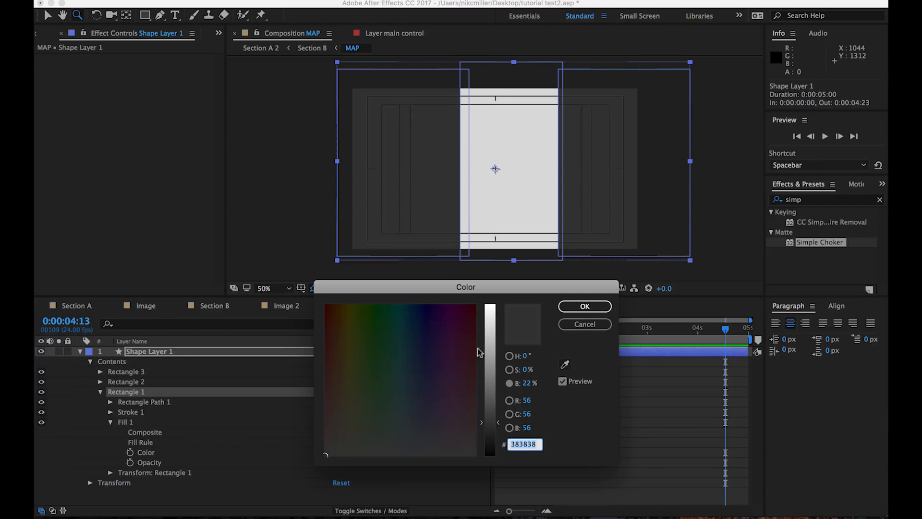
{"action": "left_click_drag", "start_coordinate": [492, 326], "coordinate": [492, 301]}
{"action": "left_click", "coordinate": [585, 307]}
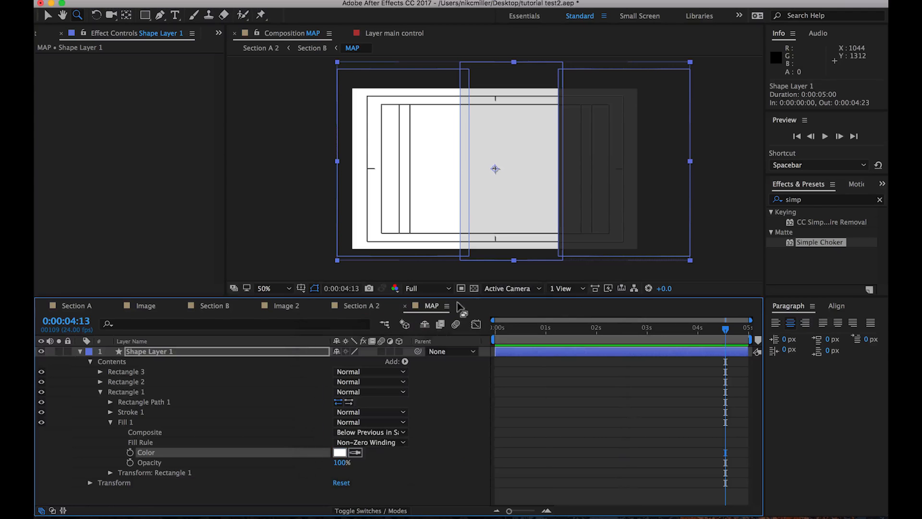
{"action": "left_click", "coordinate": [382, 326]}
{"action": "left_click", "coordinate": [326, 329]}
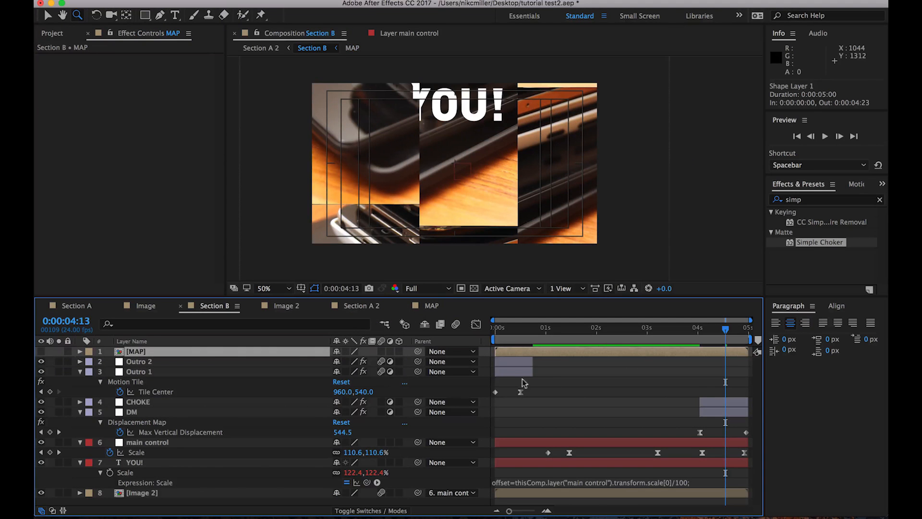
Examine frame by frame how the tiles are displaced between 0:00:04:07 and 0:00:04:12
{"action": "mouse_move", "coordinate": [723, 330]}
{"action": "left_mouse_down"}
{"action": "mouse_move", "coordinate": [696, 331]}
{"action": "mouse_move", "coordinate": [717, 332]}
{"action": "left_mouse_up"}
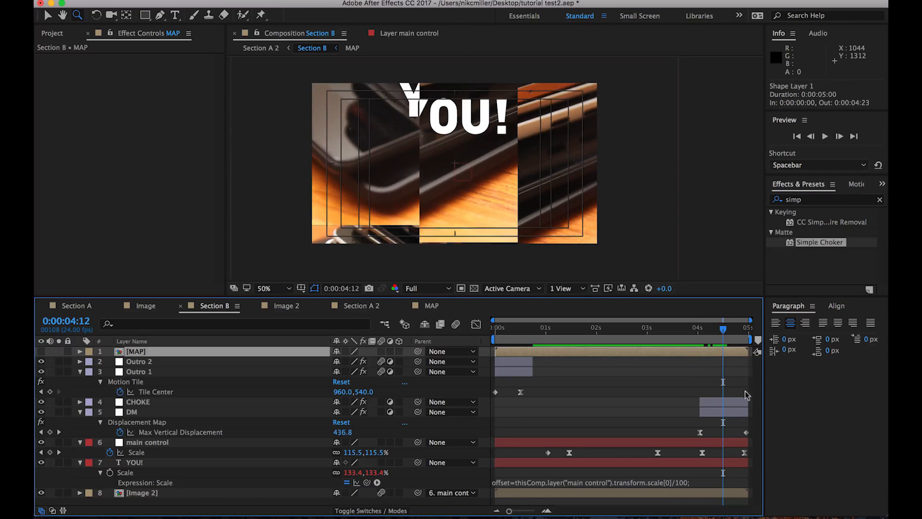
{"action": "key", "text": "Page_Up"}
{"action": "key", "text": "Page_Up"}
{"action": "key", "text": "Page_Up"}
{"action": "key", "text": "Page_Up"}
{"action": "key", "text": "Page_Up"}
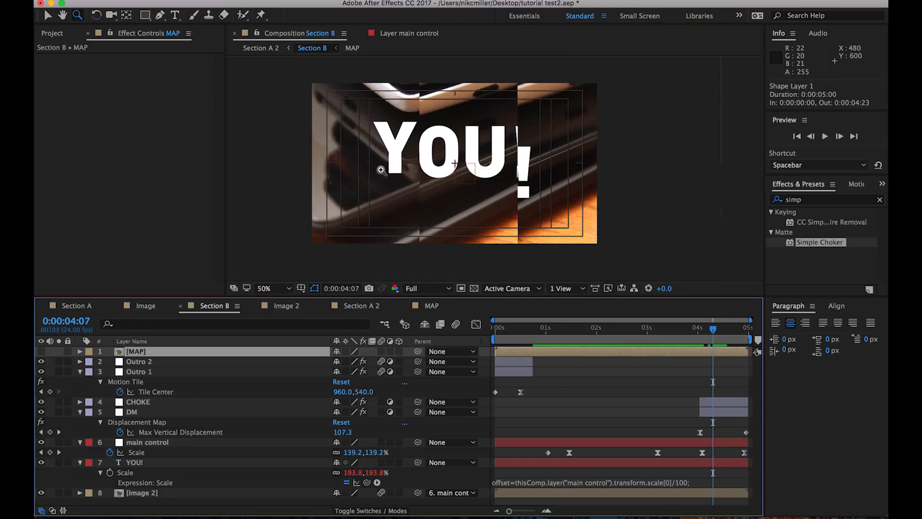
{"action": "key", "text": "Page_Down"}
{"action": "key", "text": "Page_Down"}
{"action": "key", "text": "Page_Down"}
{"action": "key", "text": "Page_Down"}
{"action": "key", "text": "Page_Down"}
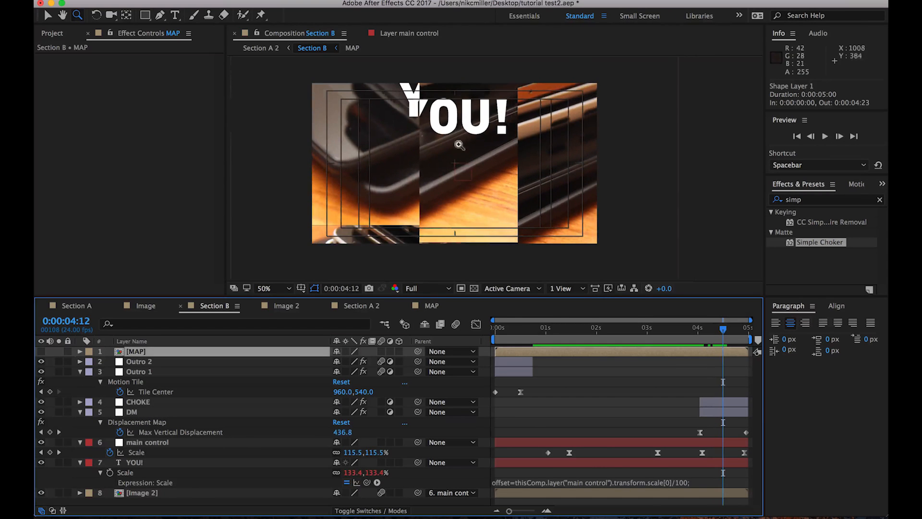
{"action": "left_click", "coordinate": [695, 374]}
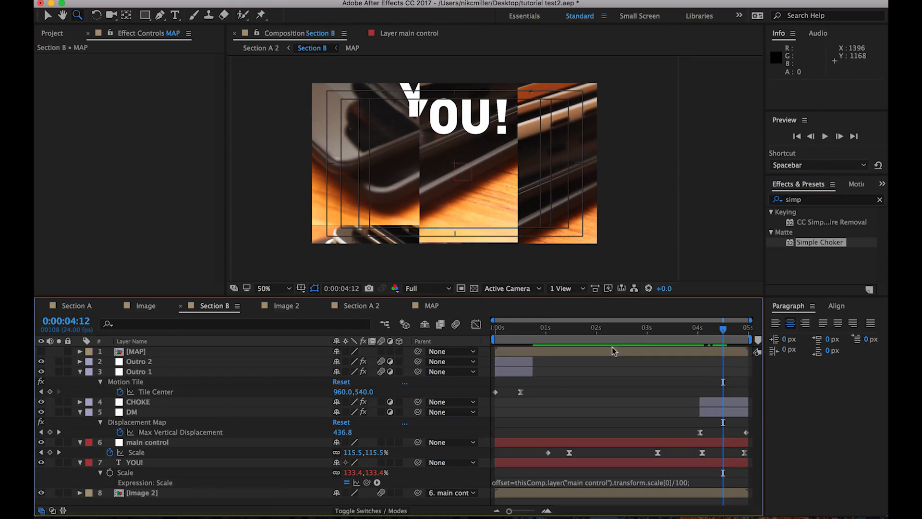
Show the MAP layer, set Rectangle 1's fill brightness to 50% inside the MAP composition, and return to Section B
{"action": "left_click", "coordinate": [41, 351]}
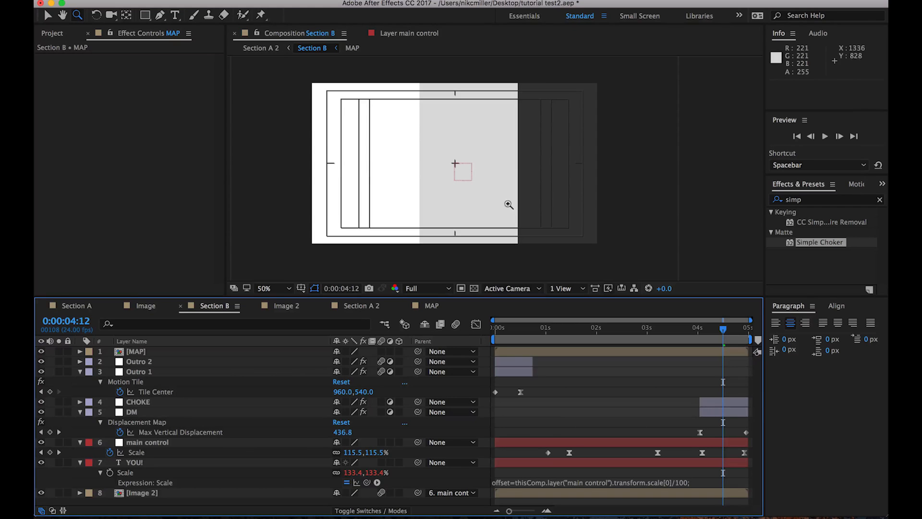
{"action": "left_click", "coordinate": [129, 353]}
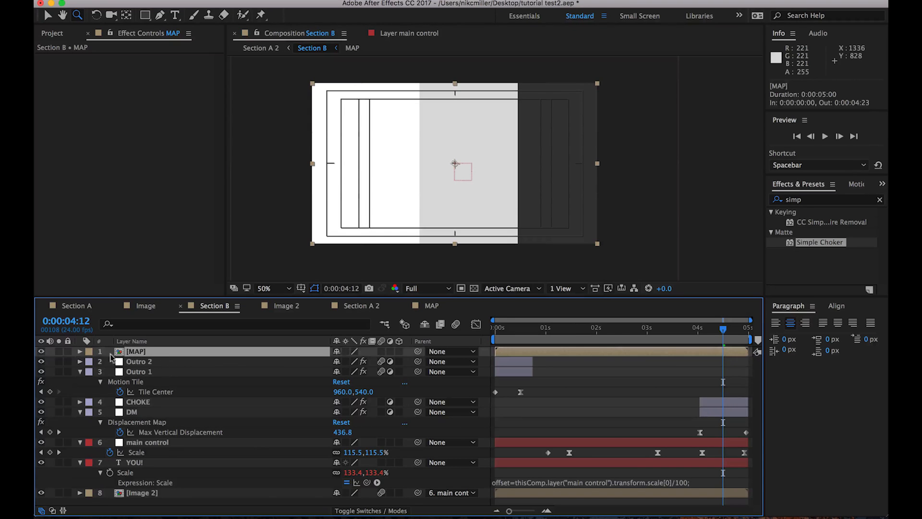
{"action": "double_click", "coordinate": [130, 353]}
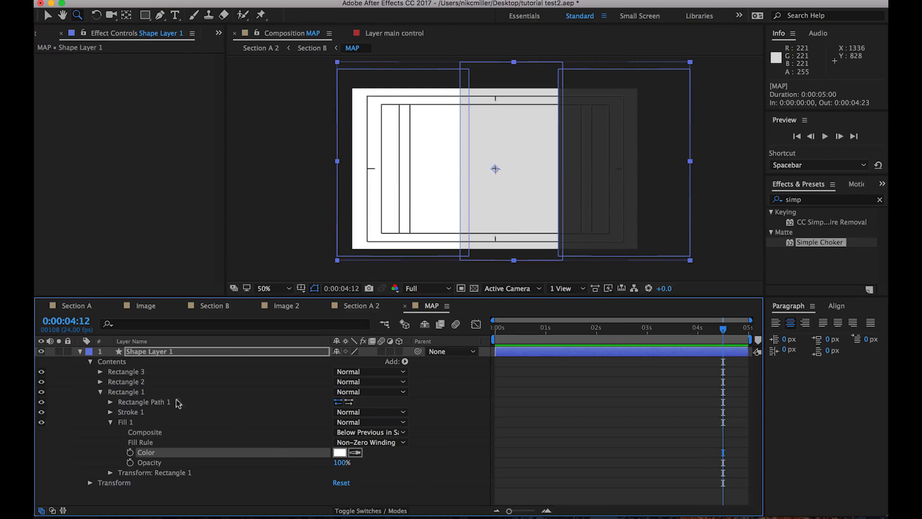
{"action": "left_click", "coordinate": [339, 452]}
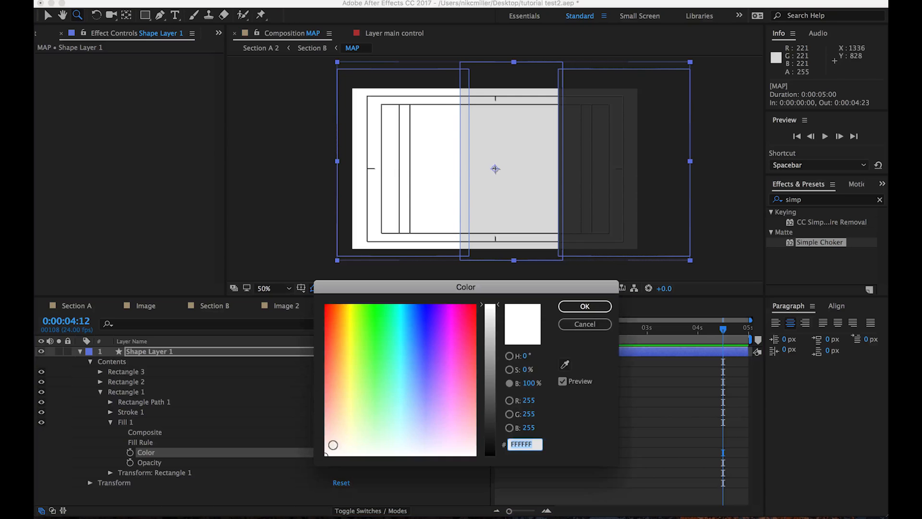
{"action": "left_click", "coordinate": [526, 383]}
{"action": "type", "text": "50"}
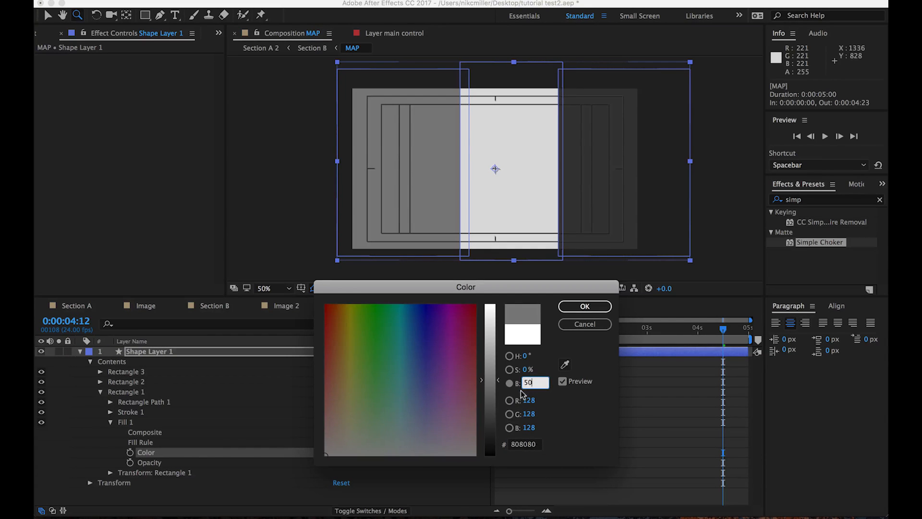
{"action": "left_click", "coordinate": [576, 307]}
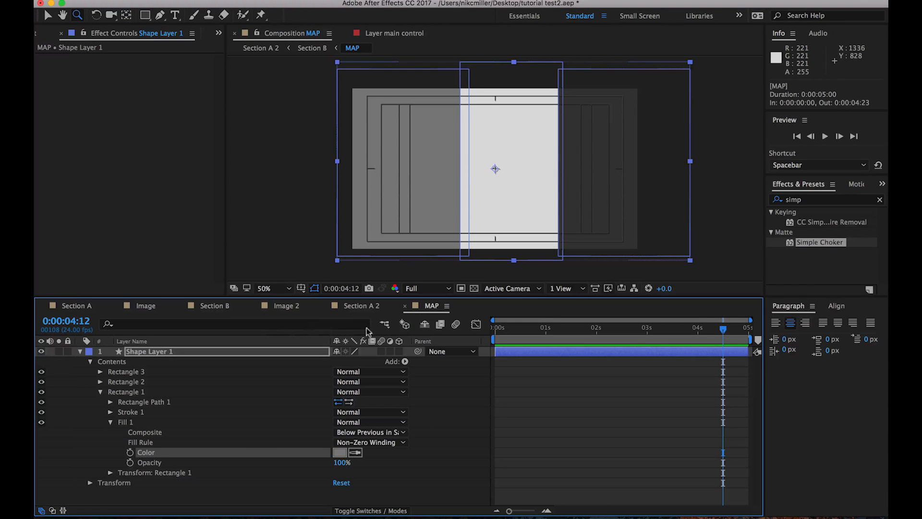
{"action": "left_click", "coordinate": [384, 324]}
{"action": "left_click", "coordinate": [317, 323]}
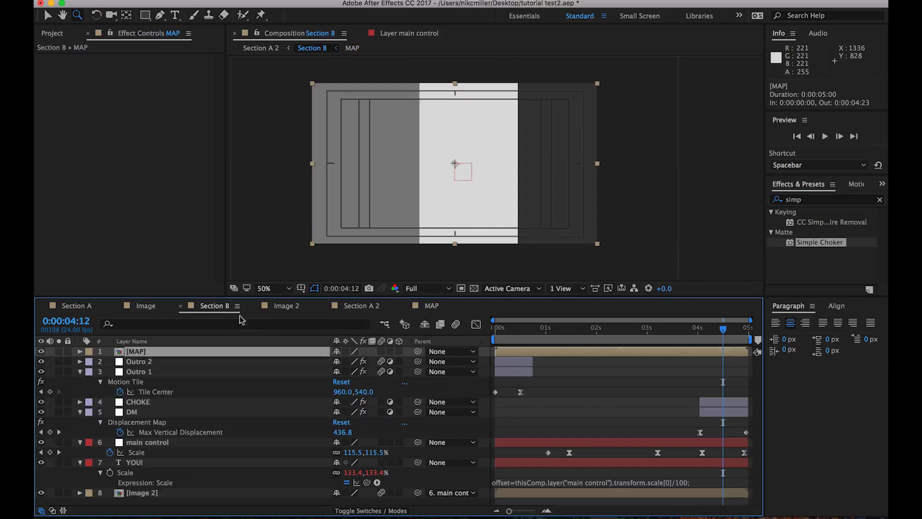
Hide the MAP layer and preview the tile displacement around 0:00:04:11
{"action": "left_click", "coordinate": [41, 351]}
{"action": "key", "text": "space"}
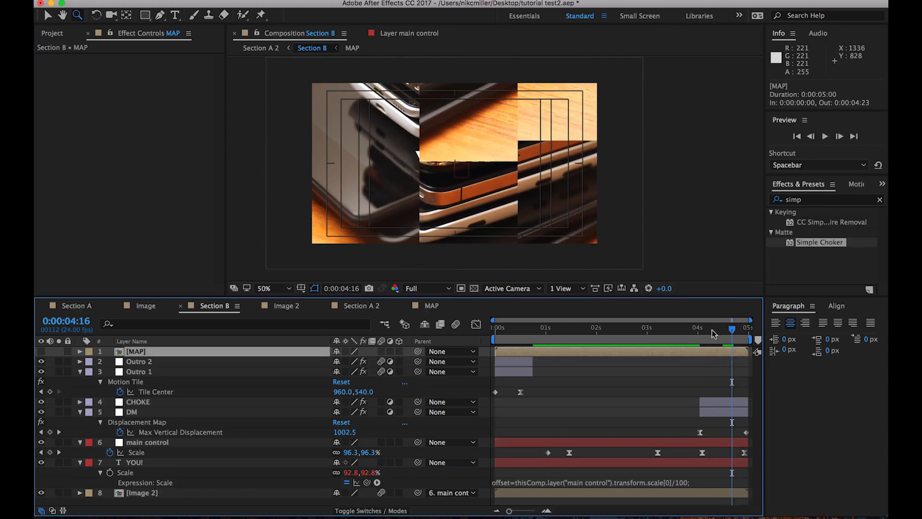
{"action": "left_click", "coordinate": [713, 330]}
{"action": "left_click_drag", "start_coordinate": [716, 337], "coordinate": [721, 338]}
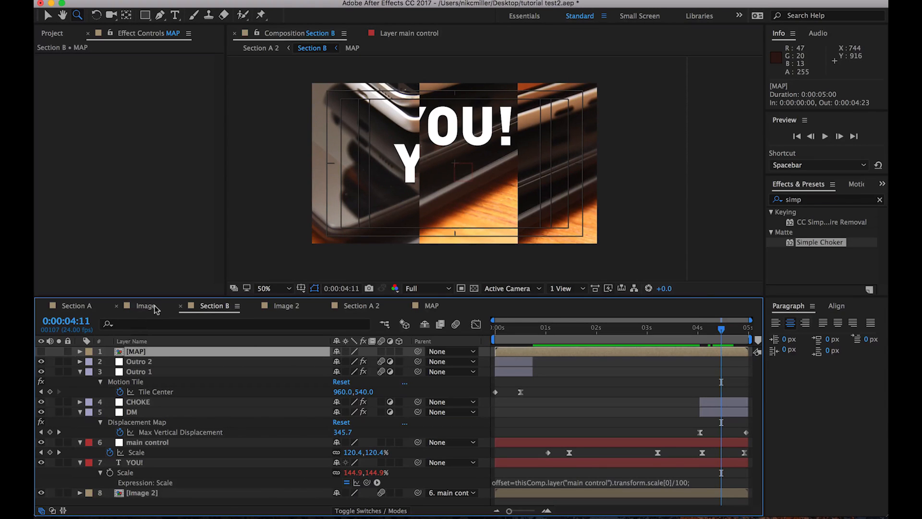
Undo the 50% grey fill on Rectangle 1 and the MAP layer's visibility switch, and return to Section B
{"action": "double_click", "coordinate": [129, 353]}
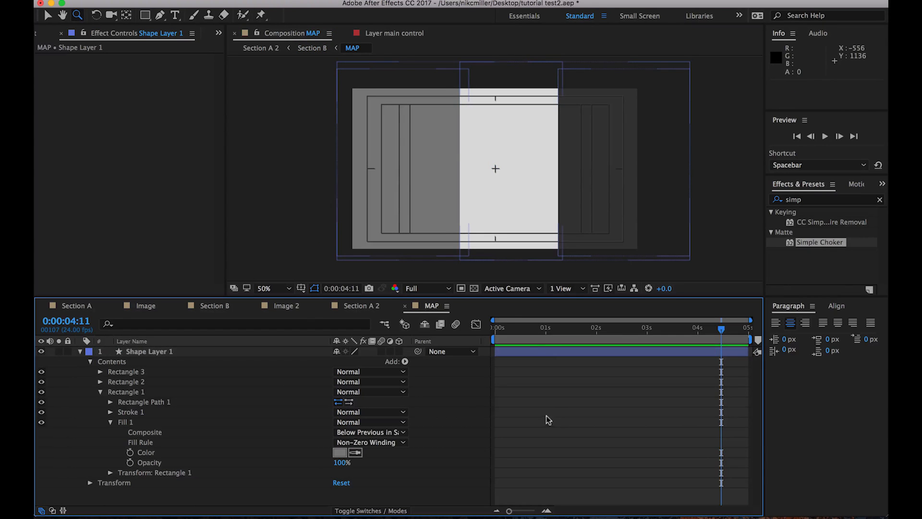
{"action": "key", "text": "super+z"}
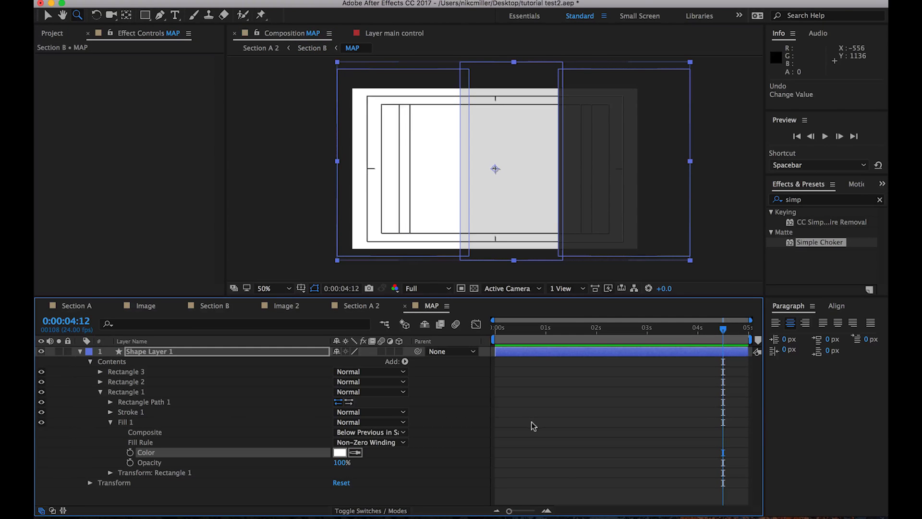
{"action": "key", "text": "super+z"}
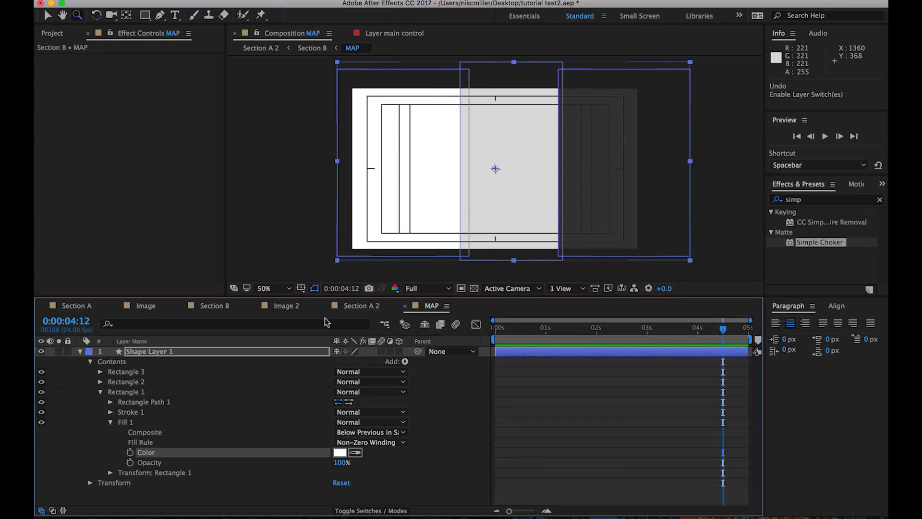
{"action": "left_click", "coordinate": [382, 325]}
{"action": "left_click", "coordinate": [326, 328]}
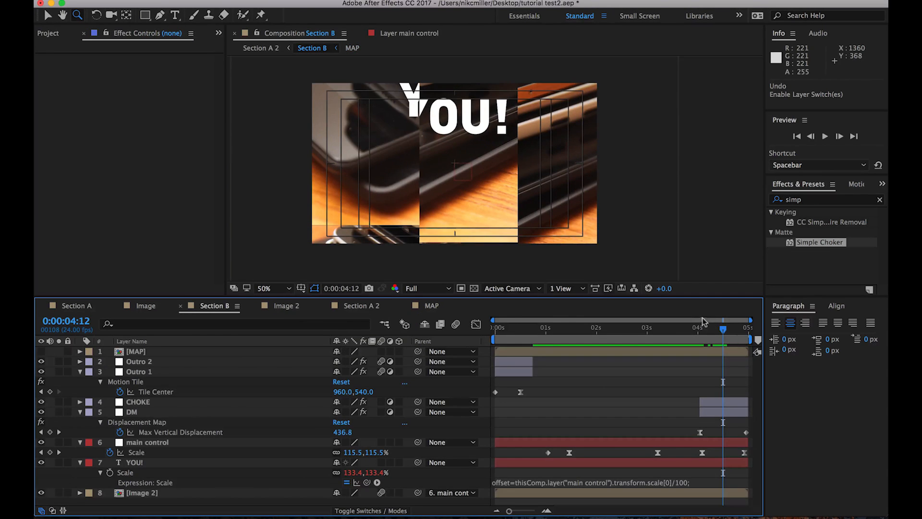
Preview the tile displacement in Section B from about 0:00:03:23 onward
{"action": "left_click", "coordinate": [696, 328]}
{"action": "key", "text": "space"}
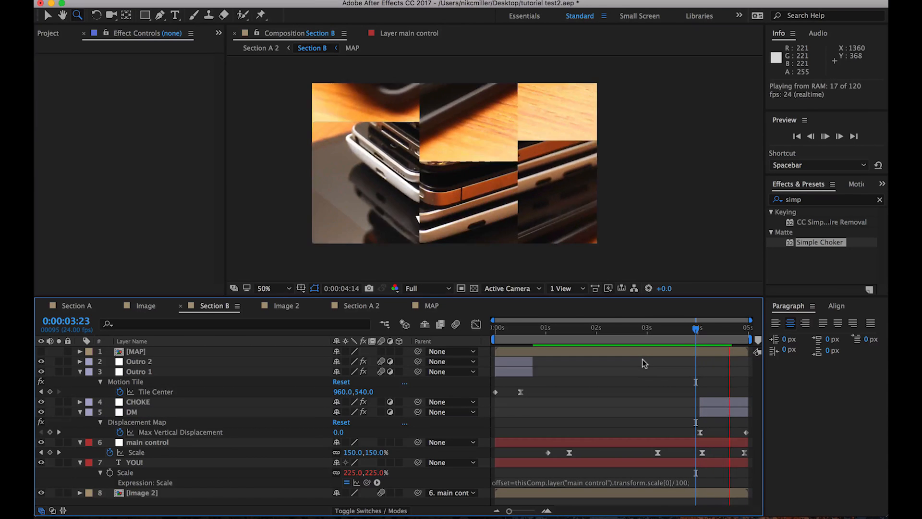
{"action": "left_click", "coordinate": [702, 328]}
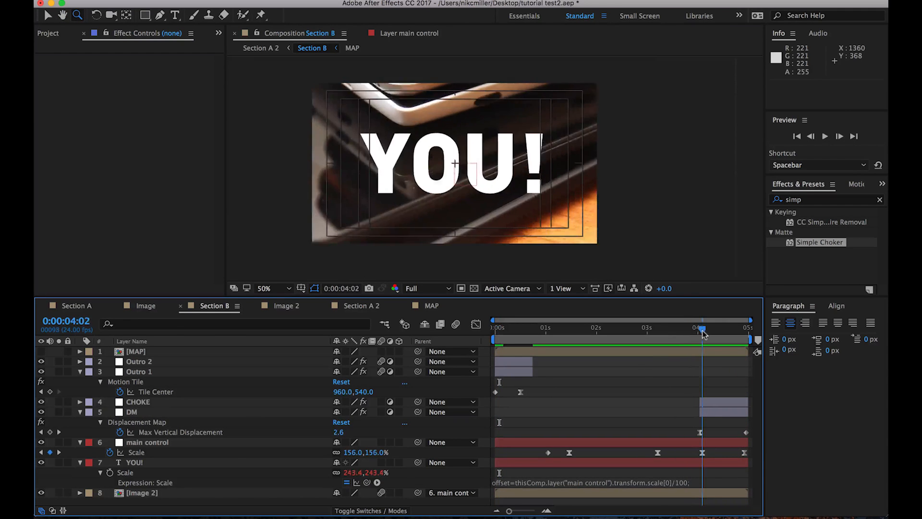
{"action": "left_click_drag", "start_coordinate": [702, 330], "coordinate": [724, 330]}
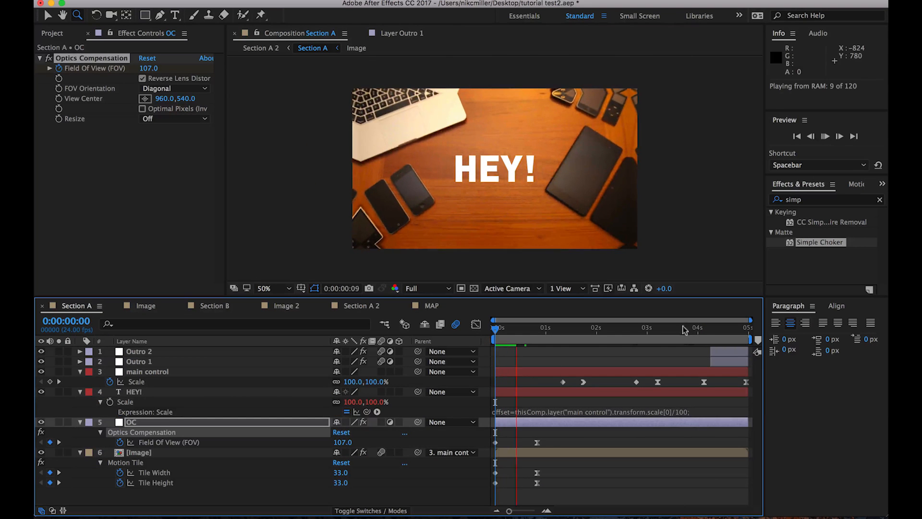
Switch to the Section A 2 composition, preview the cut between the sections, and shift Section B to start at 0:00:04:19
{"action": "key", "text": "space"}
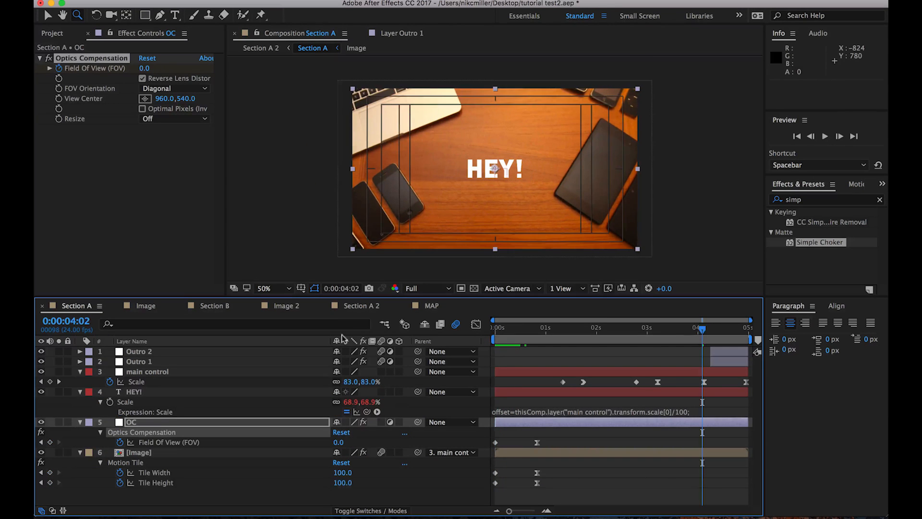
{"action": "left_click", "coordinate": [383, 326]}
{"action": "left_click", "coordinate": [319, 332]}
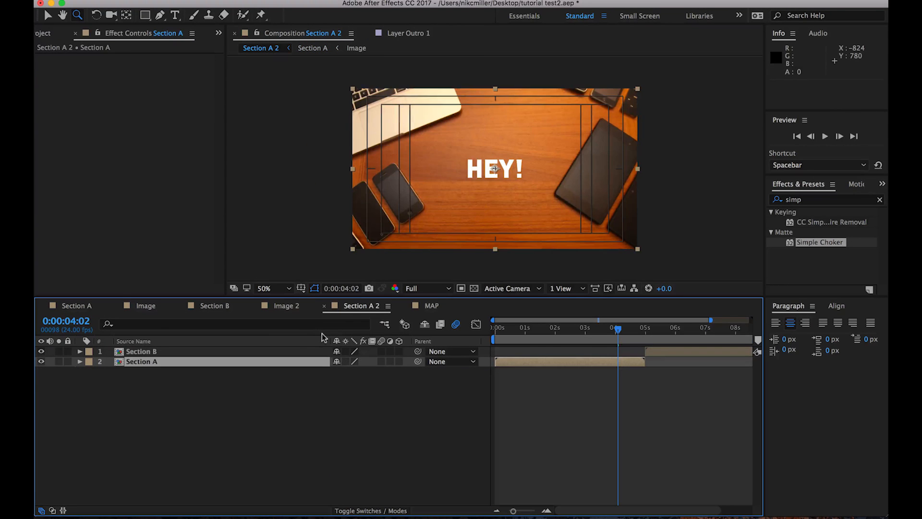
{"action": "left_click_drag", "start_coordinate": [619, 328], "coordinate": [631, 329]}
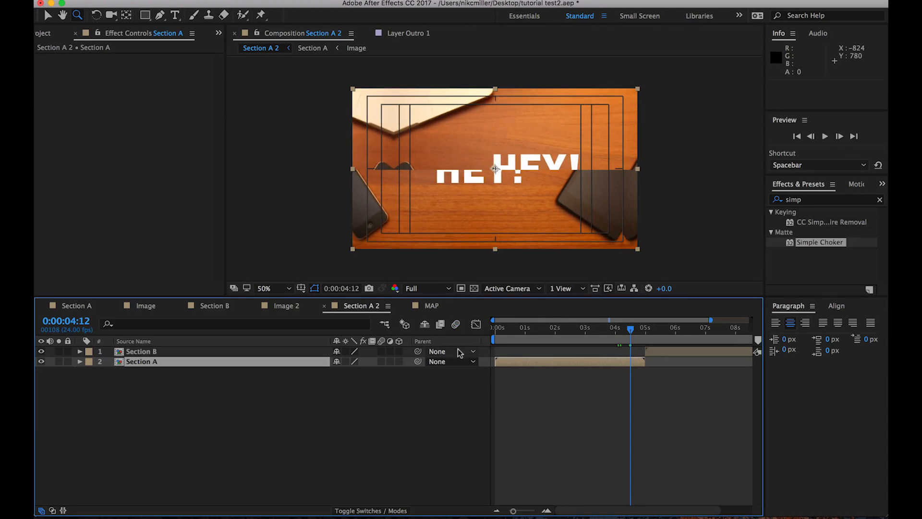
{"action": "key", "text": "space"}
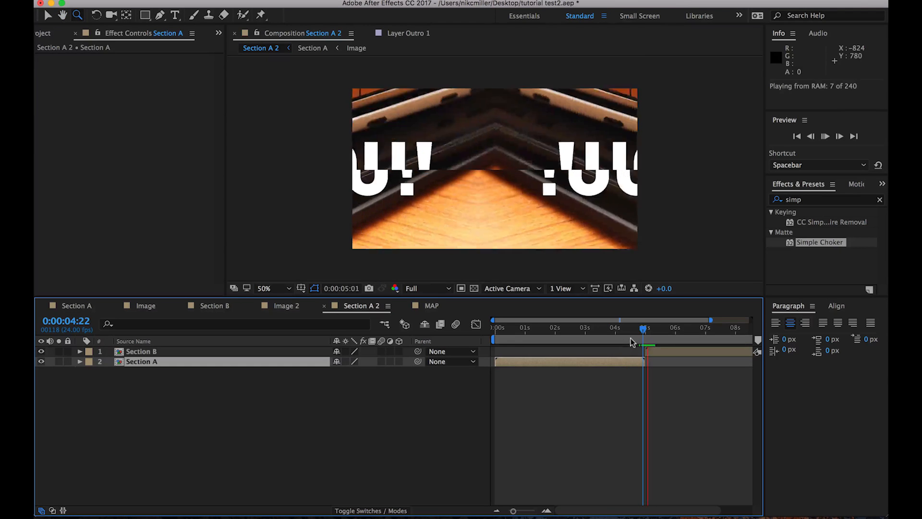
{"action": "mouse_move", "coordinate": [635, 328]}
{"action": "left_mouse_down"}
{"action": "mouse_move", "coordinate": [645, 330]}
{"action": "mouse_move", "coordinate": [635, 336]}
{"action": "mouse_move", "coordinate": [642, 348]}
{"action": "mouse_move", "coordinate": [625, 334]}
{"action": "mouse_move", "coordinate": [641, 350]}
{"action": "mouse_move", "coordinate": [632, 338]}
{"action": "left_mouse_up"}
{"action": "key", "text": "space"}
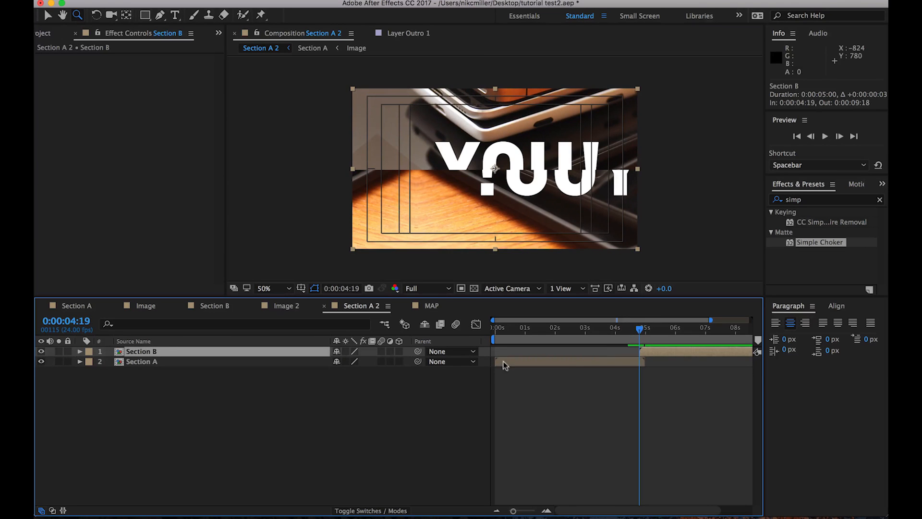
Add a full-frame rectangle shape layer to Section A 2 and move its anchor point to the middle of its left edge
{"action": "left_click", "coordinate": [183, 399]}
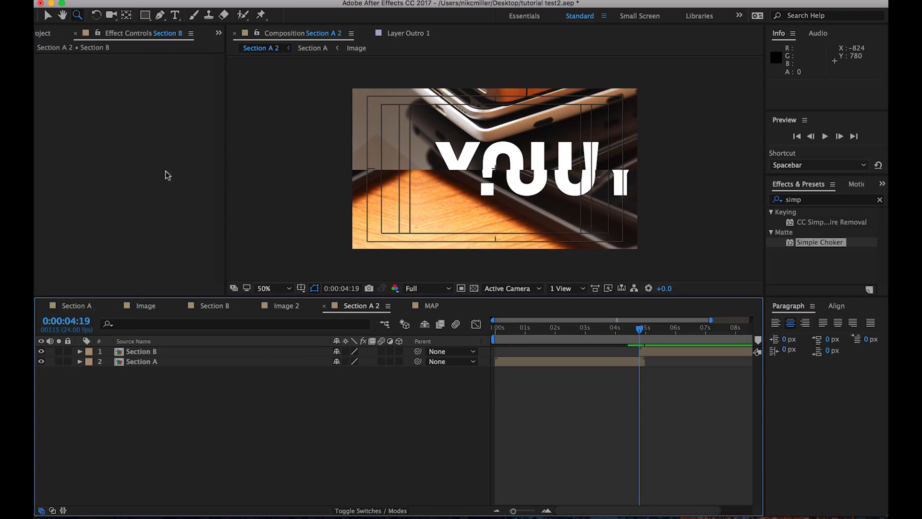
{"action": "double_click", "coordinate": [144, 15]}
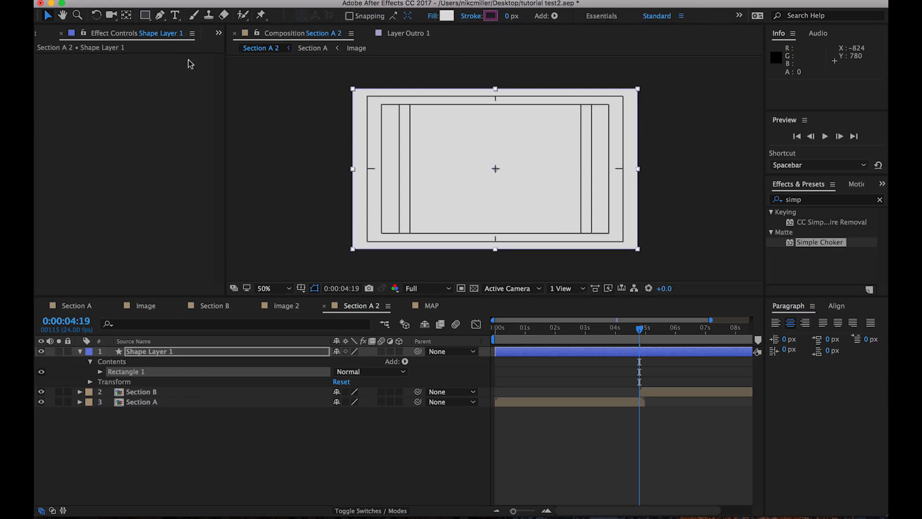
{"action": "key", "text": "v"}
{"action": "left_click", "coordinate": [136, 355]}
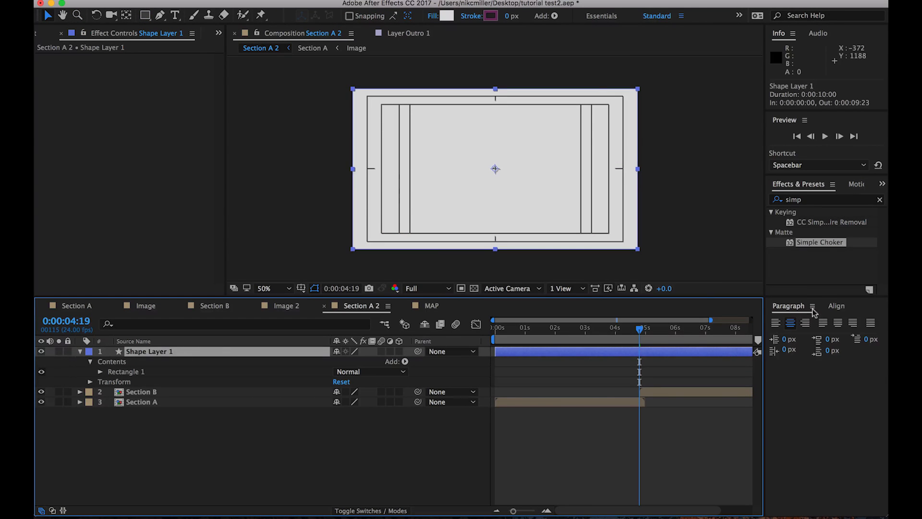
{"action": "left_click", "coordinate": [880, 186]}
{"action": "left_click", "coordinate": [838, 211]}
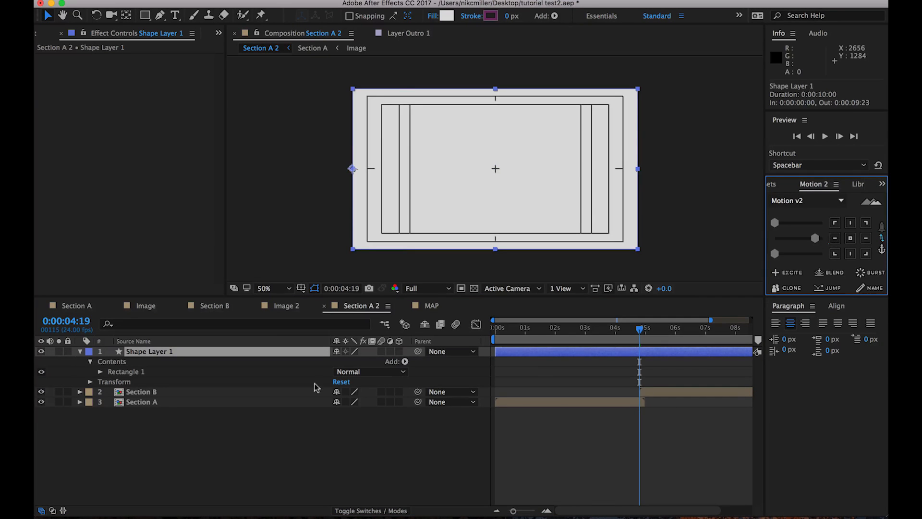
Show Shape Layer 1's Scale with unlinked proportions, try narrowing its width from the left edge, and undo the change
{"action": "left_click", "coordinate": [153, 444]}
{"action": "left_click", "coordinate": [143, 353]}
{"action": "key", "text": "s"}
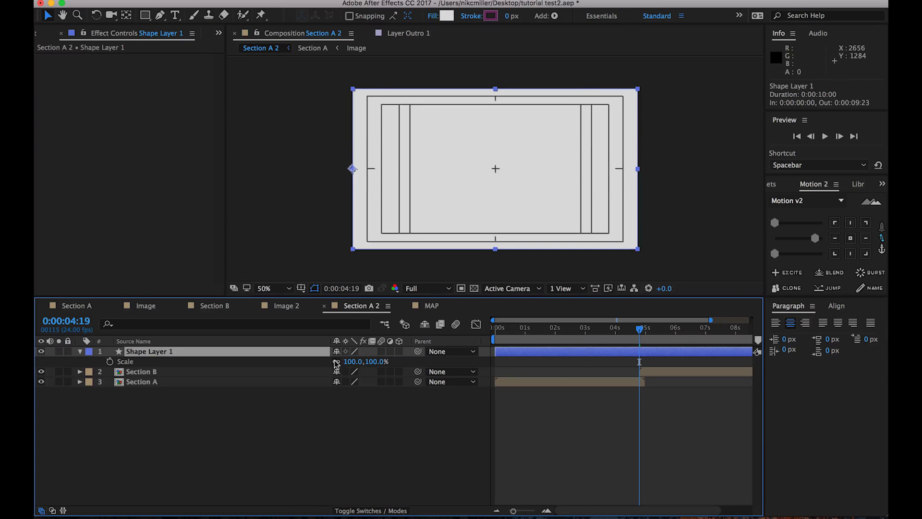
{"action": "left_click_drag", "start_coordinate": [339, 365], "coordinate": [301, 357]}
{"action": "key", "text": "super+z"}
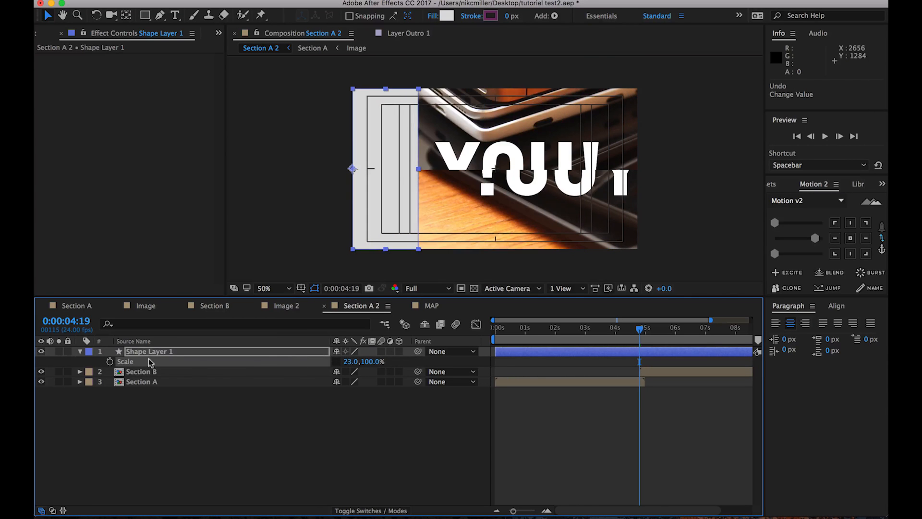
{"action": "key", "text": "super+z"}
Keyframe Shape Layer 1's horizontal scale from 0% at 0:00:04:19 to 100% at 0:00:05:05
{"action": "left_click", "coordinate": [108, 361]}
{"action": "key", "text": "shift+Page_Down"}
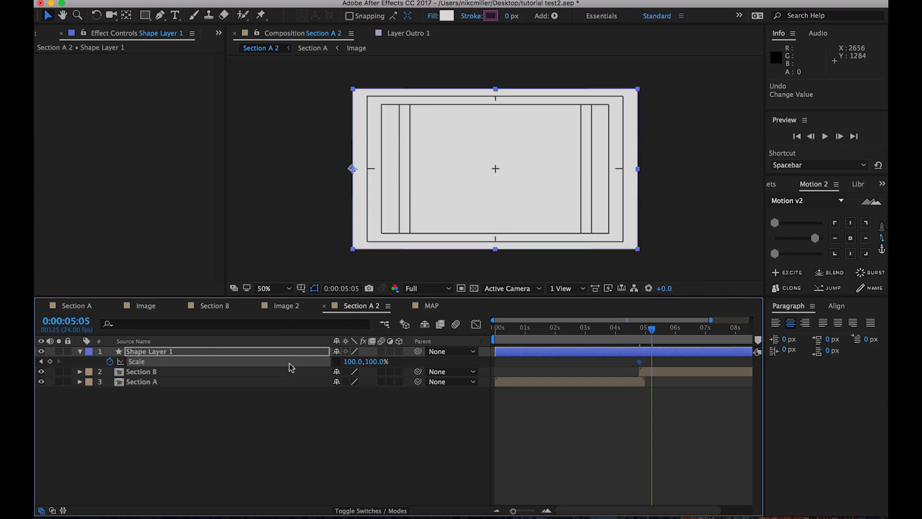
{"action": "left_click", "coordinate": [40, 362]}
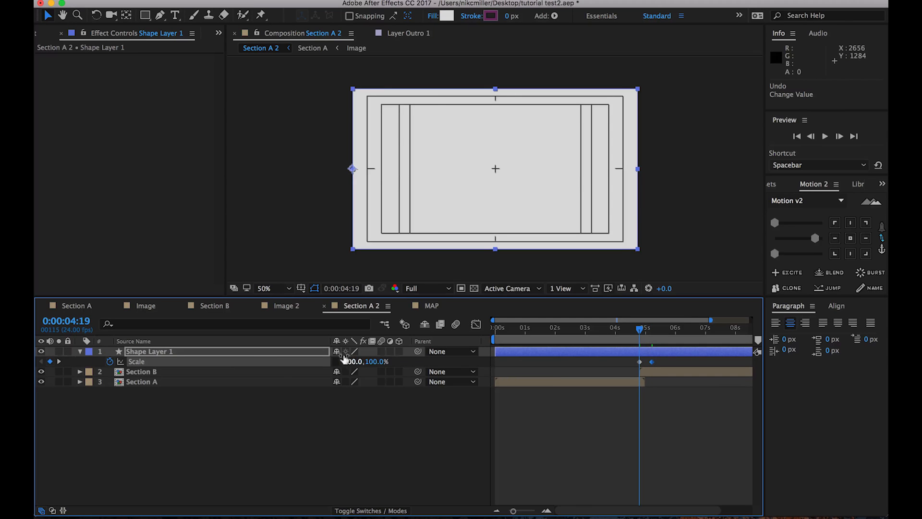
{"action": "left_click", "coordinate": [343, 358]}
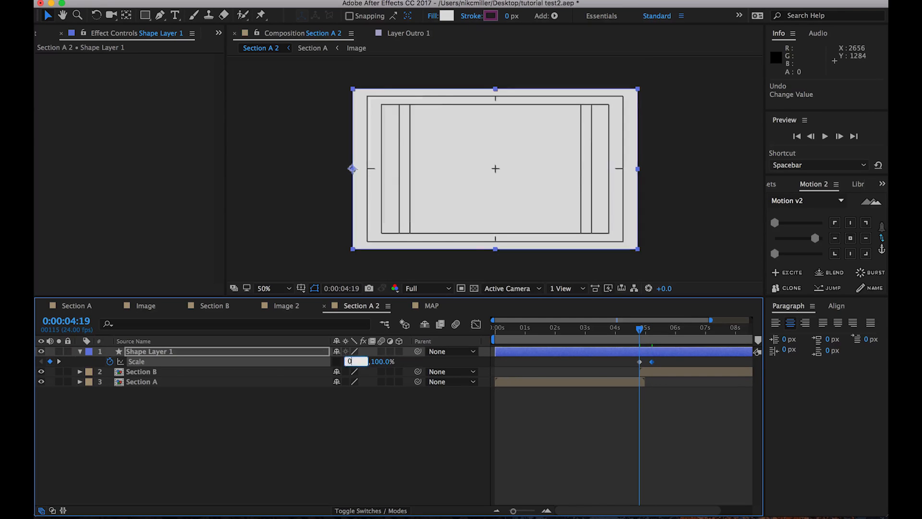
{"action": "type", "text": "0"}
{"action": "key", "text": "Return"}
{"action": "left_click", "coordinate": [303, 427]}
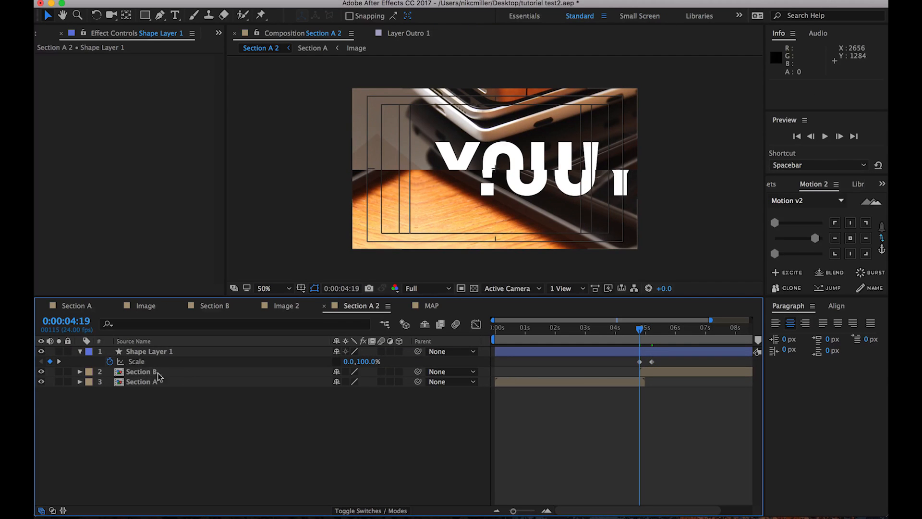
Ease Shape Layer 1's final Scale keyframe with Motion 2 and use the shape as an alpha track matte for Section B
{"action": "left_click", "coordinate": [651, 361]}
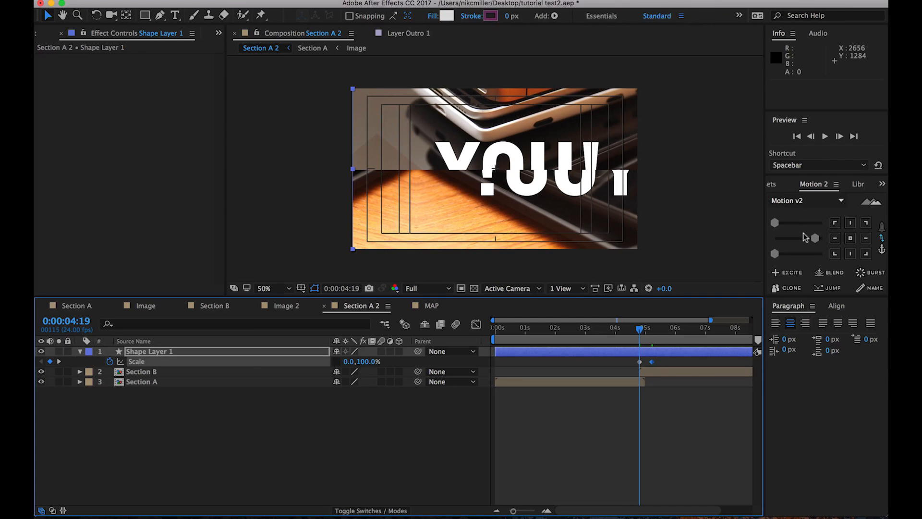
{"action": "left_click_drag", "start_coordinate": [815, 237], "coordinate": [806, 242]}
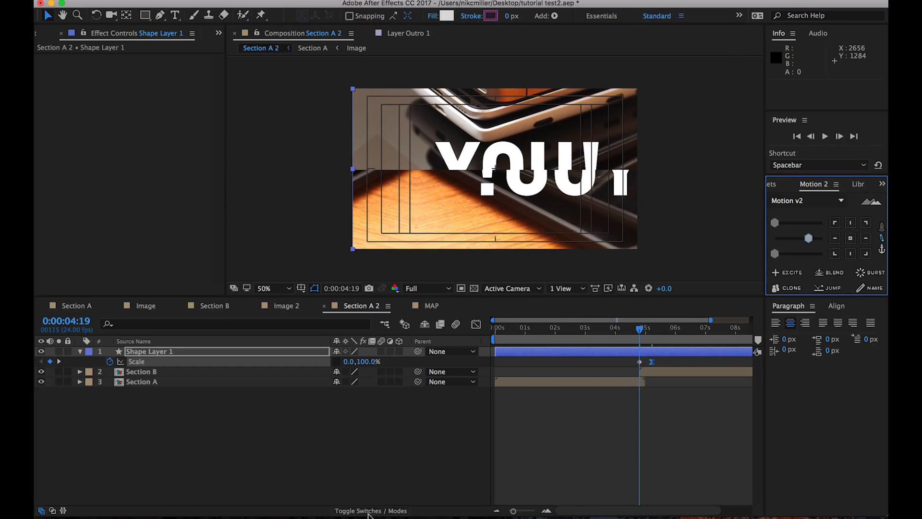
{"action": "left_click", "coordinate": [368, 510]}
{"action": "left_click", "coordinate": [397, 371]}
{"action": "left_click", "coordinate": [413, 399]}
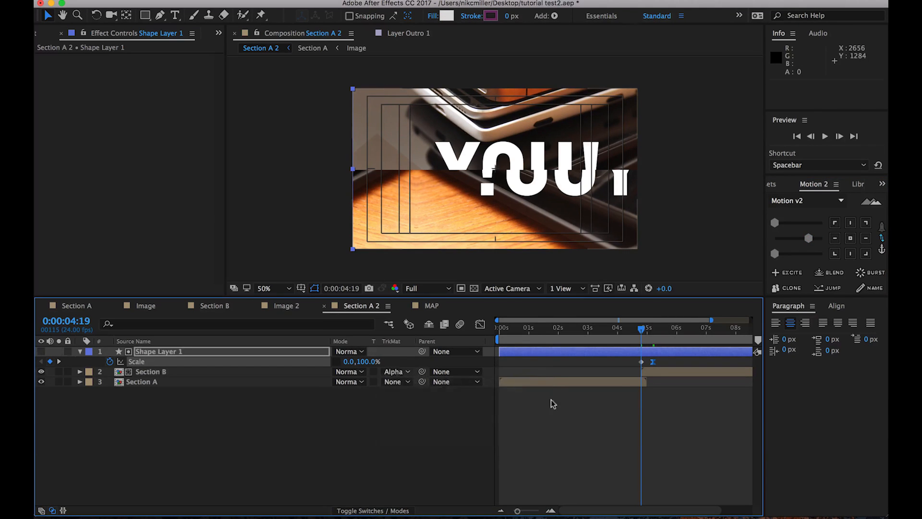
{"action": "left_click", "coordinate": [542, 443]}
Shift Shape Layer 1 and Section B together so Section B starts at 0:00:04:16, and preview the wipe from 0:00:04:11
{"action": "left_click_drag", "start_coordinate": [636, 329], "coordinate": [646, 330]}
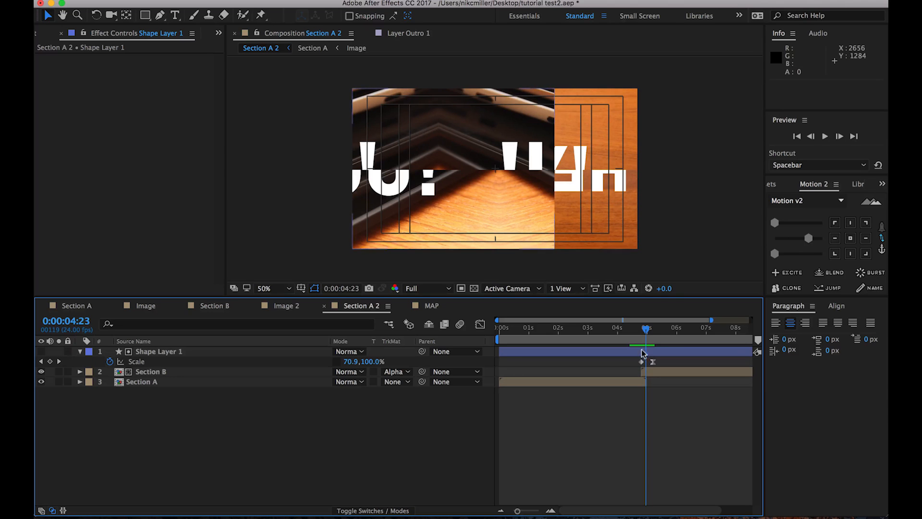
{"action": "left_click", "coordinate": [637, 354]}
{"action": "left_click", "coordinate": [644, 372], "text": "shift"}
{"action": "double_click", "coordinate": [648, 373]}
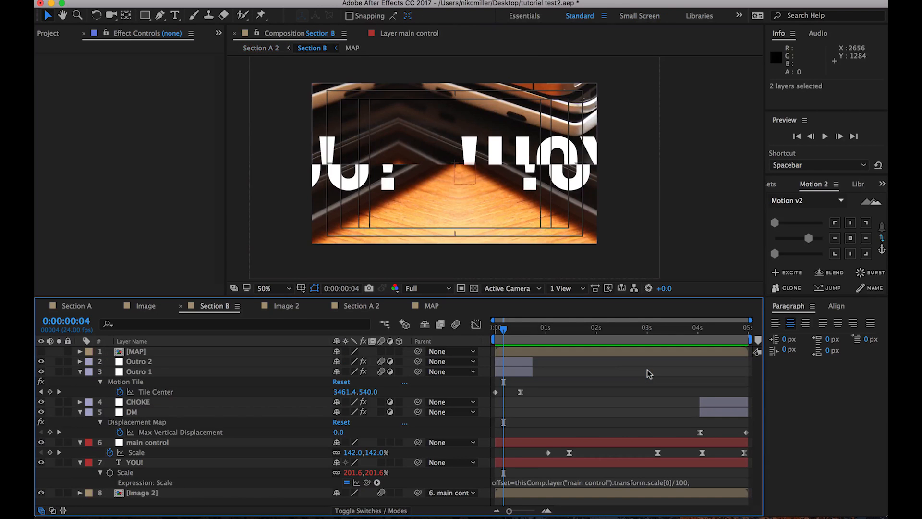
{"action": "key", "text": "Tab"}
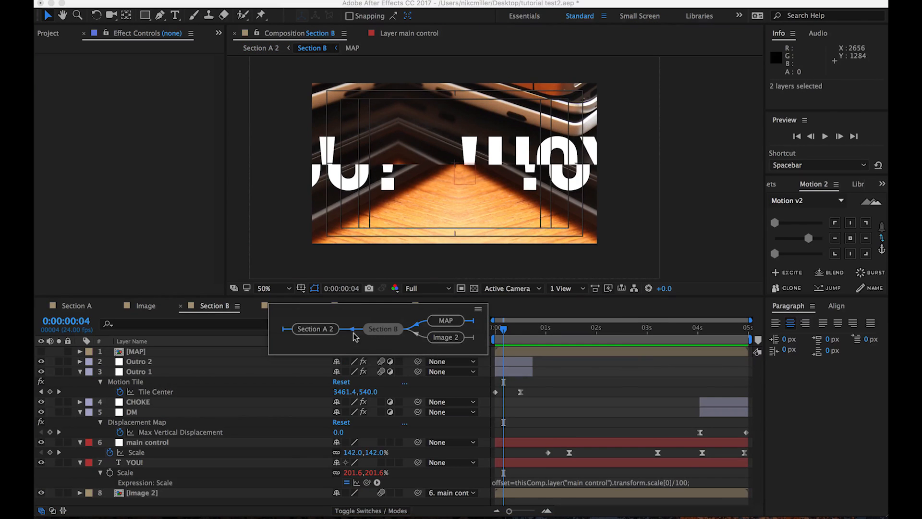
{"action": "left_click", "coordinate": [315, 329]}
{"action": "left_click_drag", "start_coordinate": [649, 372], "coordinate": [645, 371]}
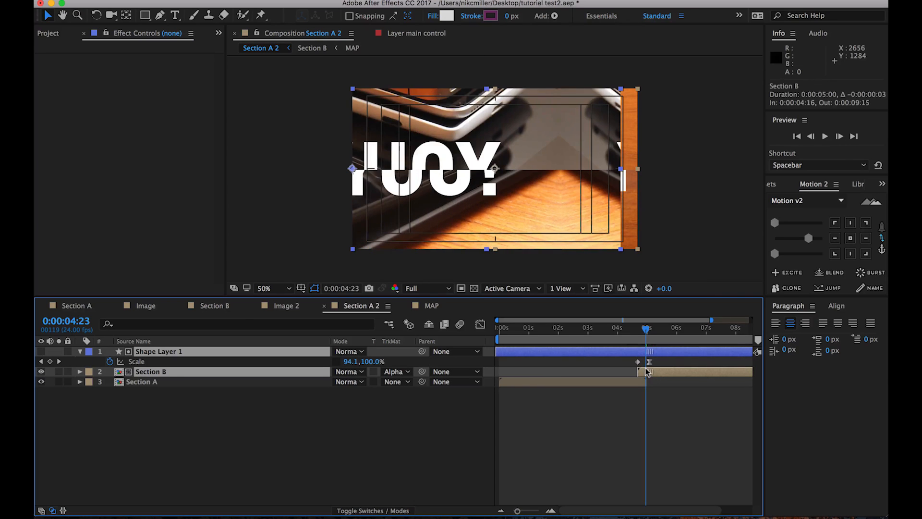
{"action": "left_click", "coordinate": [629, 331]}
{"action": "key", "text": "space"}
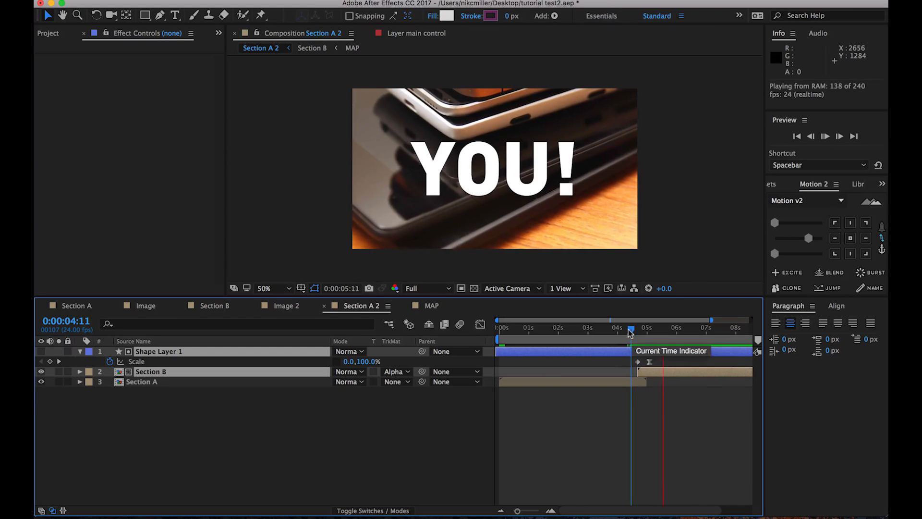
{"action": "key", "text": "space"}
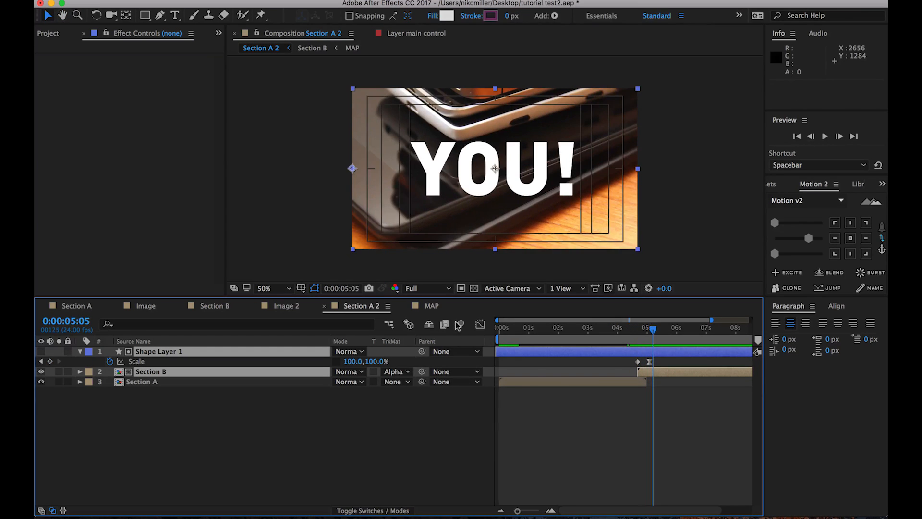
Enable motion blur for the Section A 2 composition and for Shape Layer 1, checking the wipe edge around 0:00:04:22
{"action": "left_click", "coordinate": [459, 325]}
{"action": "key", "text": "space"}
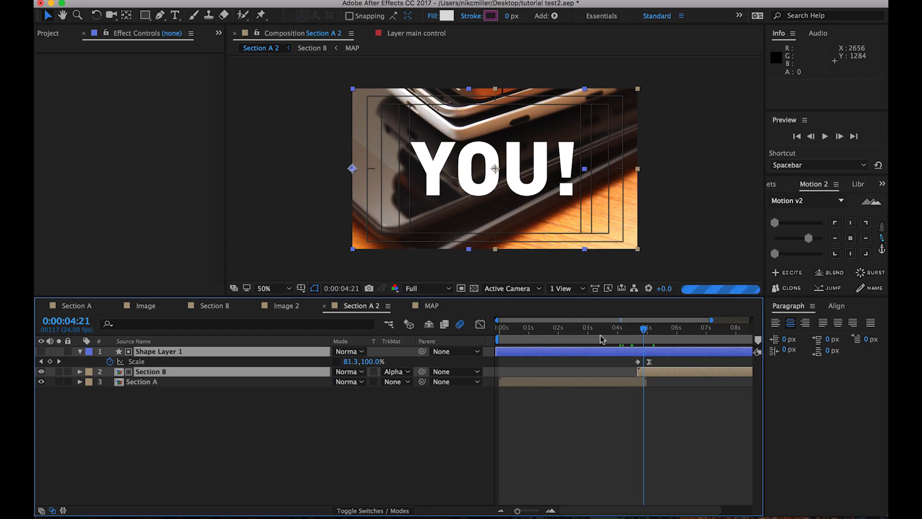
{"action": "left_click", "coordinate": [613, 416]}
{"action": "key", "text": "Page_Down"}
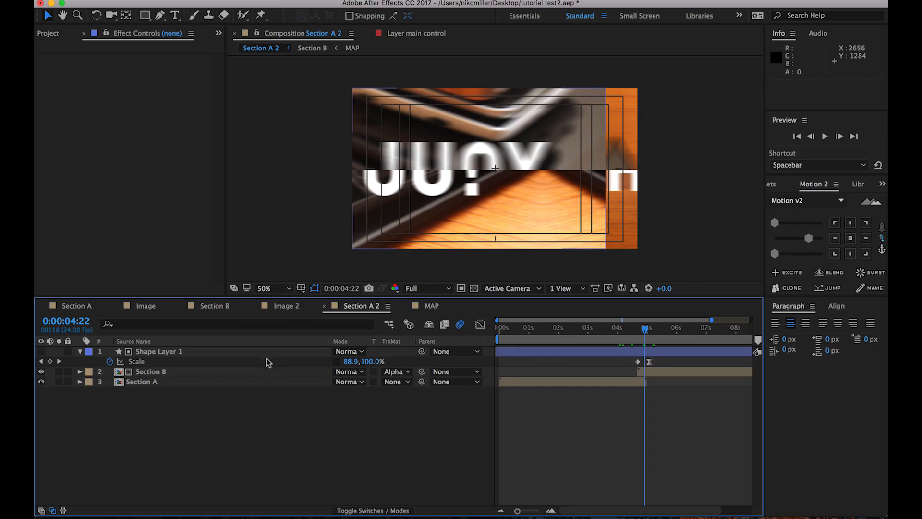
{"action": "left_click", "coordinate": [360, 510]}
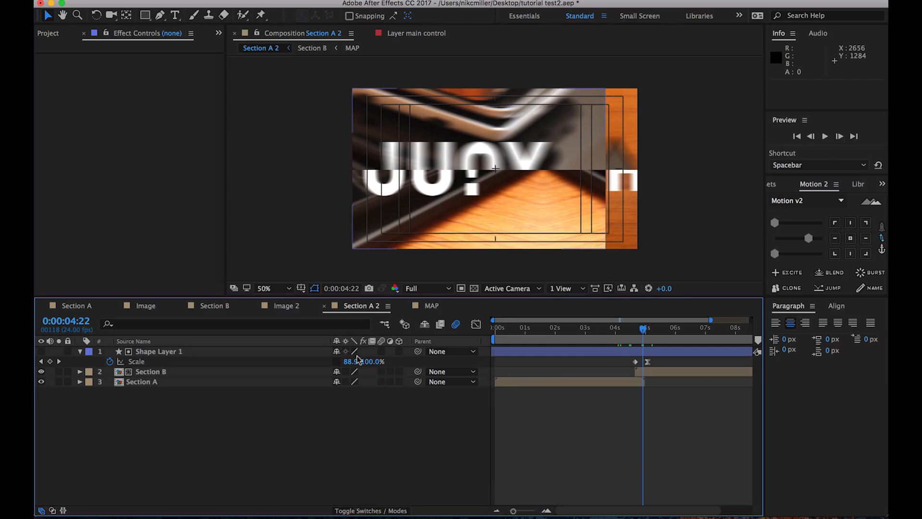
{"action": "left_click", "coordinate": [381, 352]}
{"action": "key", "text": "Page_Down"}
{"action": "key", "text": "Page_Down"}
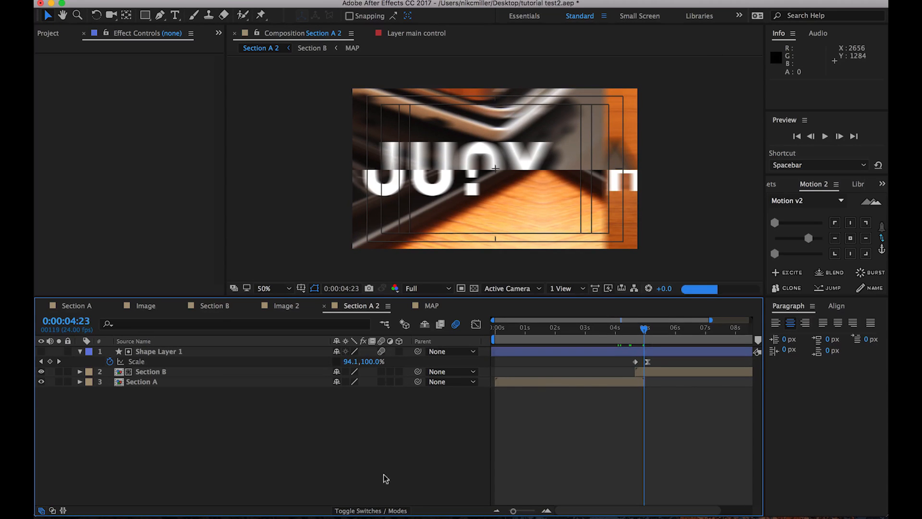
Shift Shape Layer 1 and Section B together so Section B starts at 0:00:04:13, and preview the blurred wipe
{"action": "left_click_drag", "start_coordinate": [634, 330], "coordinate": [644, 334]}
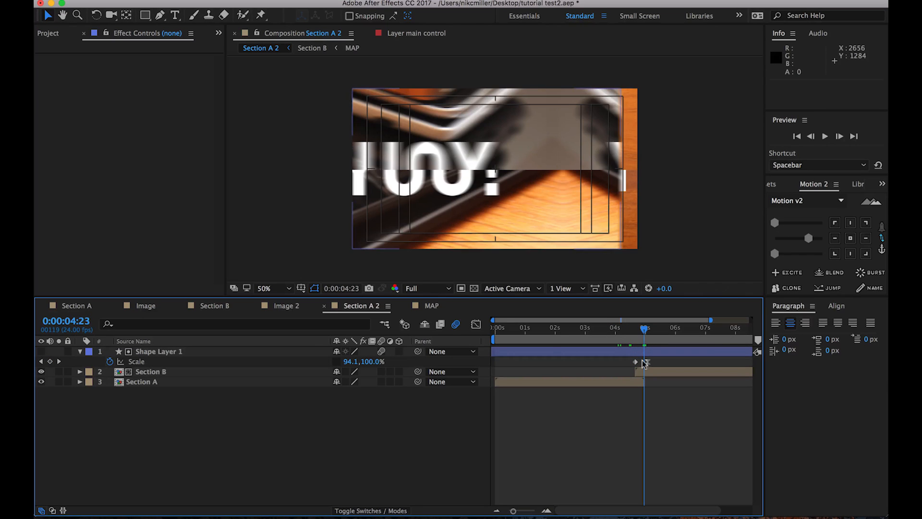
{"action": "left_click", "coordinate": [638, 354]}
{"action": "left_click", "coordinate": [639, 371], "text": "shift"}
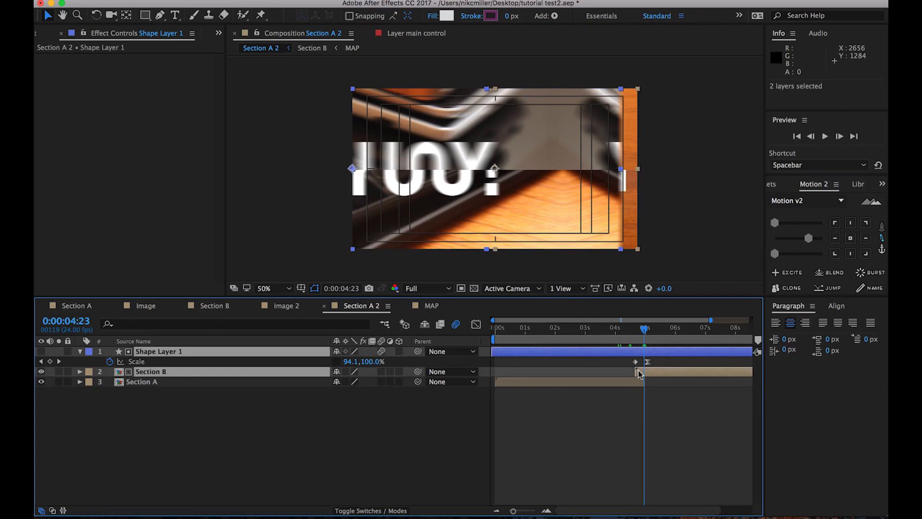
{"action": "left_click_drag", "start_coordinate": [642, 372], "coordinate": [638, 372]}
{"action": "left_click_drag", "start_coordinate": [626, 331], "coordinate": [632, 332]}
{"action": "key", "text": "space"}
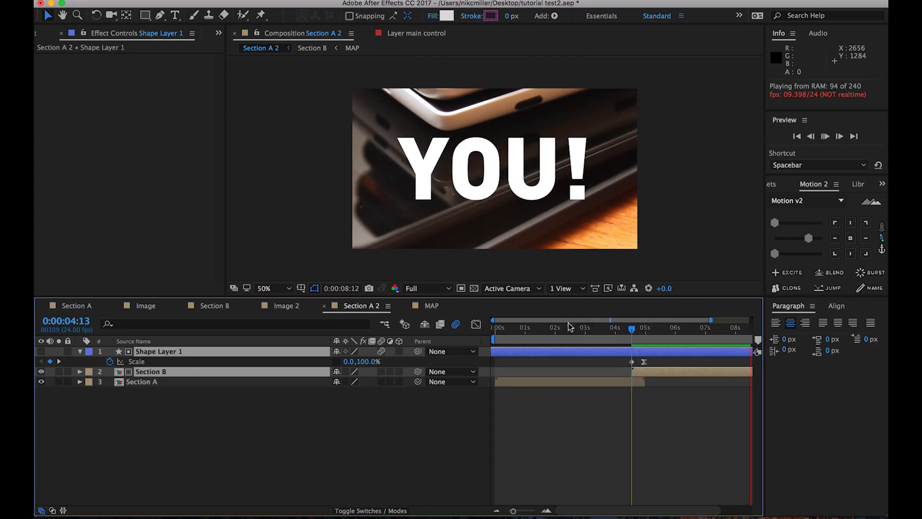
{"action": "left_click", "coordinate": [642, 328]}
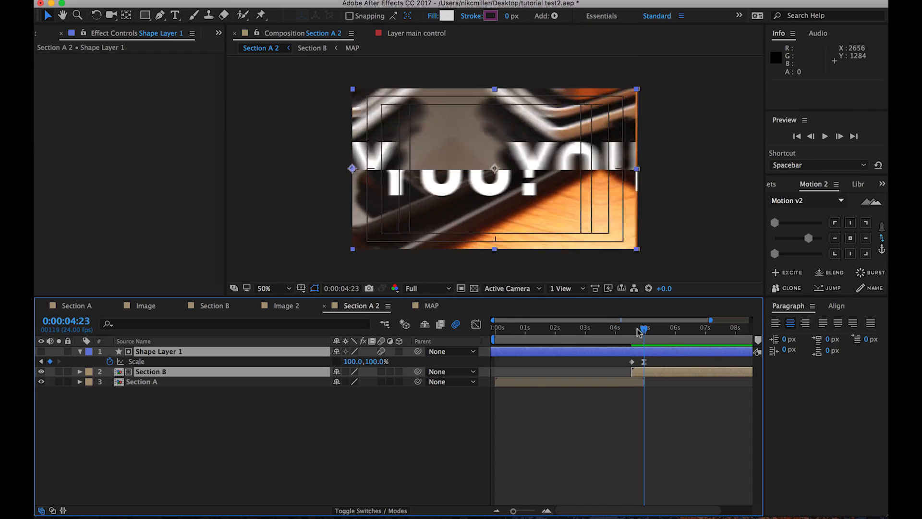
Preview the blurred wipe in Section A 2 from 0:00:04:13 and fit the full 10-second duration in the timeline
{"action": "left_click_drag", "start_coordinate": [637, 328], "coordinate": [633, 325]}
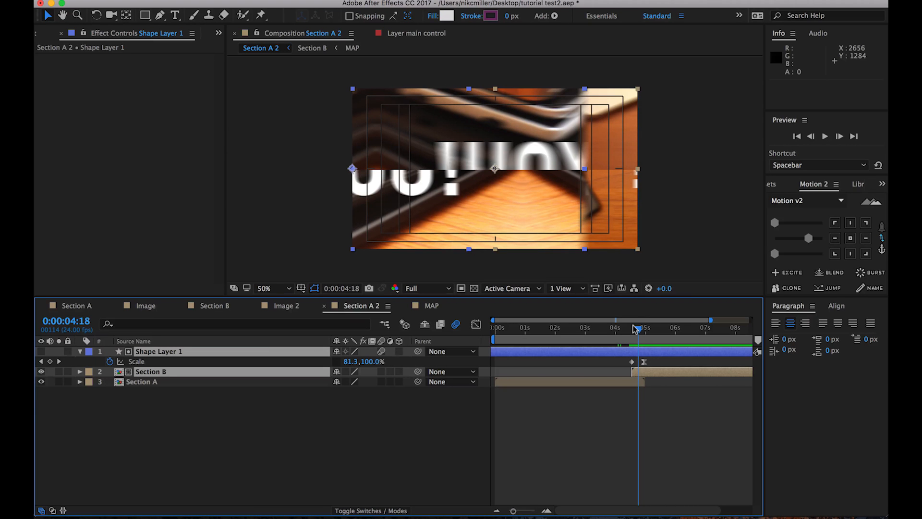
{"action": "left_click_drag", "start_coordinate": [624, 330], "coordinate": [627, 330]}
{"action": "key", "text": "space"}
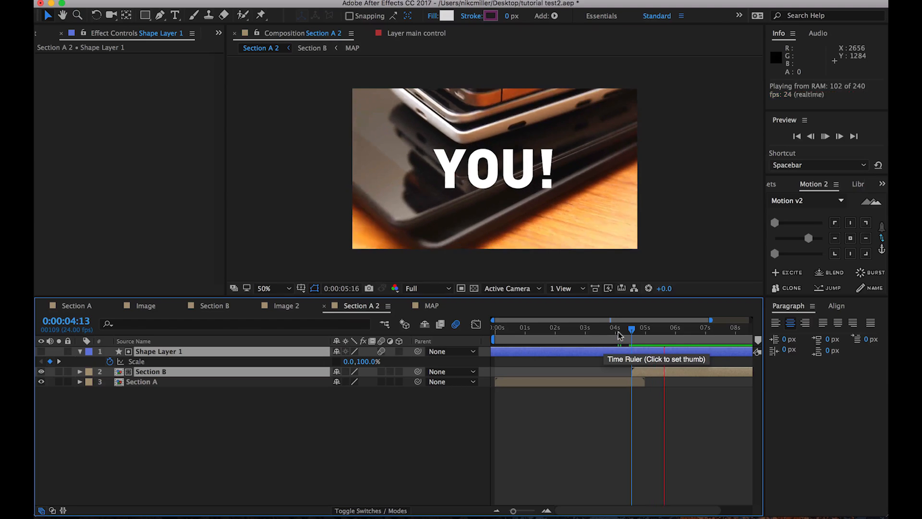
{"action": "key", "text": "space"}
{"action": "key", "text": "space"}
{"action": "left_click_drag", "start_coordinate": [623, 330], "coordinate": [749, 332]}
{"action": "left_click_drag", "start_coordinate": [514, 511], "coordinate": [496, 513]}
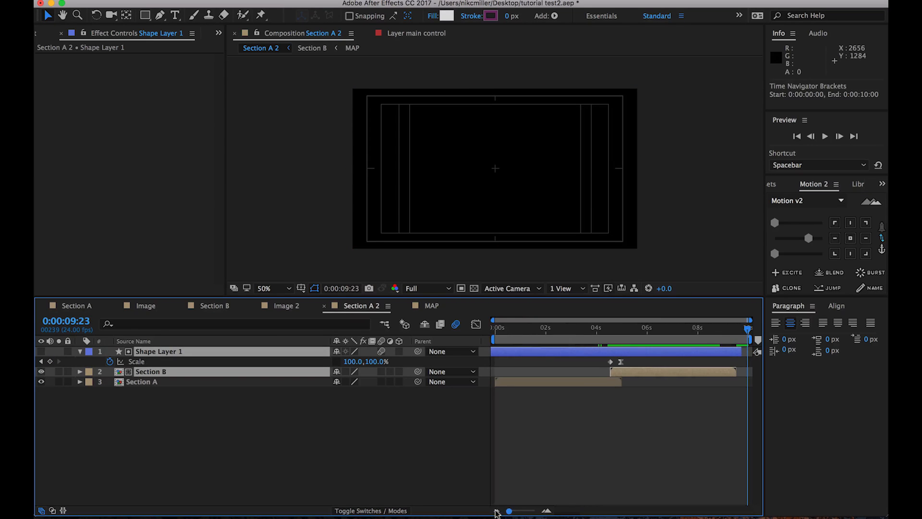
Duplicate the Section B composition in the project and rename the copy Section C
{"action": "left_click", "coordinate": [212, 409]}
{"action": "left_click", "coordinate": [142, 372]}
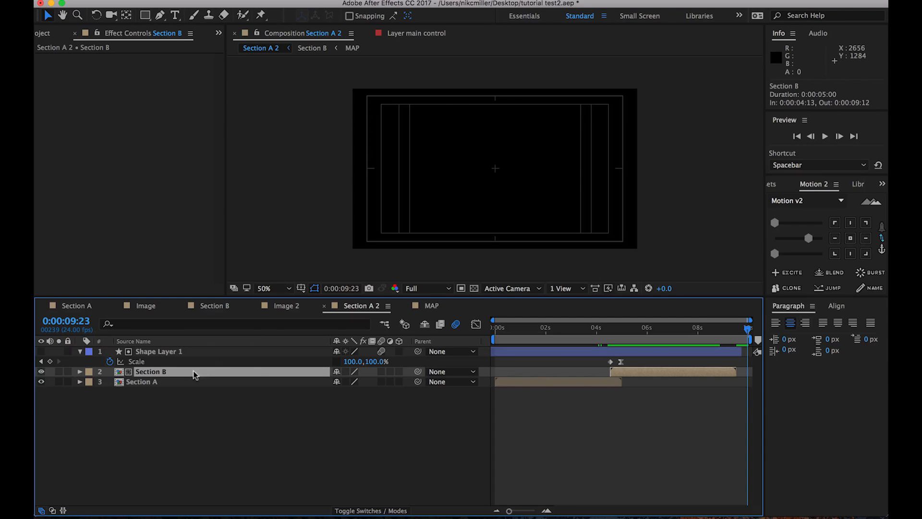
{"action": "left_click", "coordinate": [37, 30]}
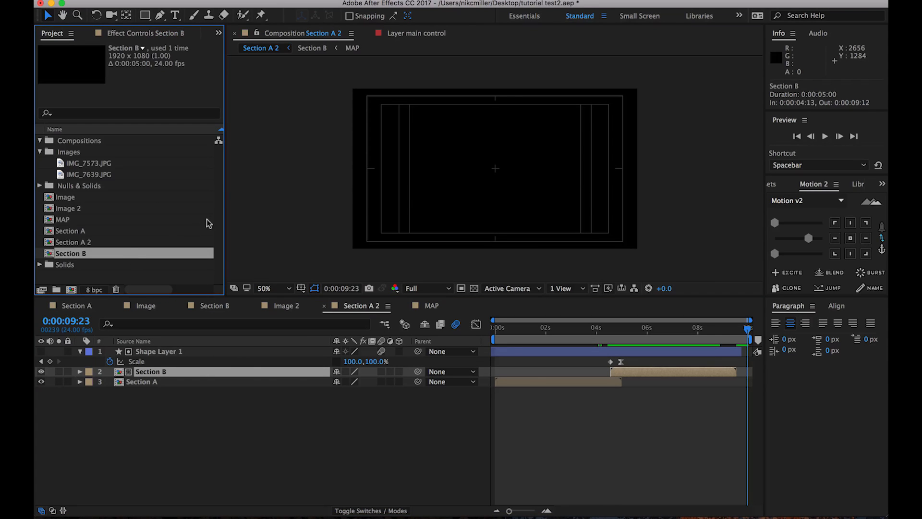
{"action": "left_click", "coordinate": [71, 279]}
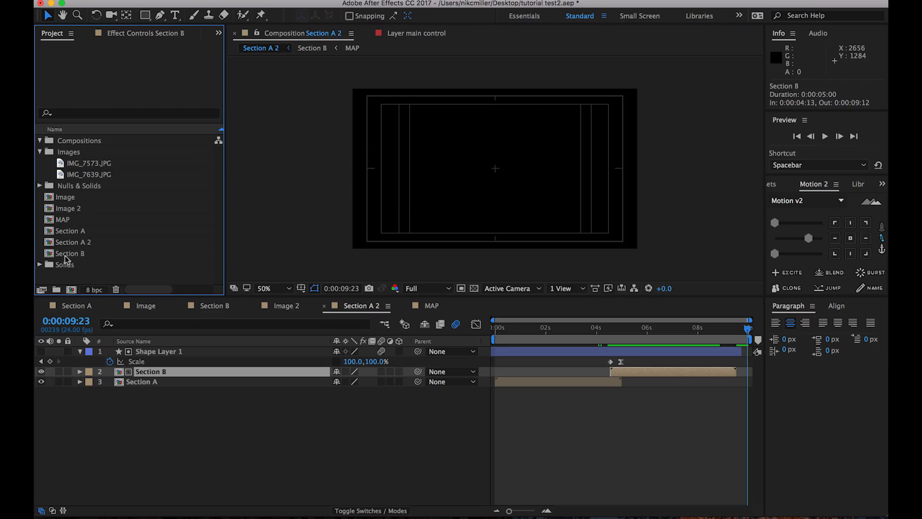
{"action": "left_click", "coordinate": [65, 255]}
{"action": "key", "text": "super+d"}
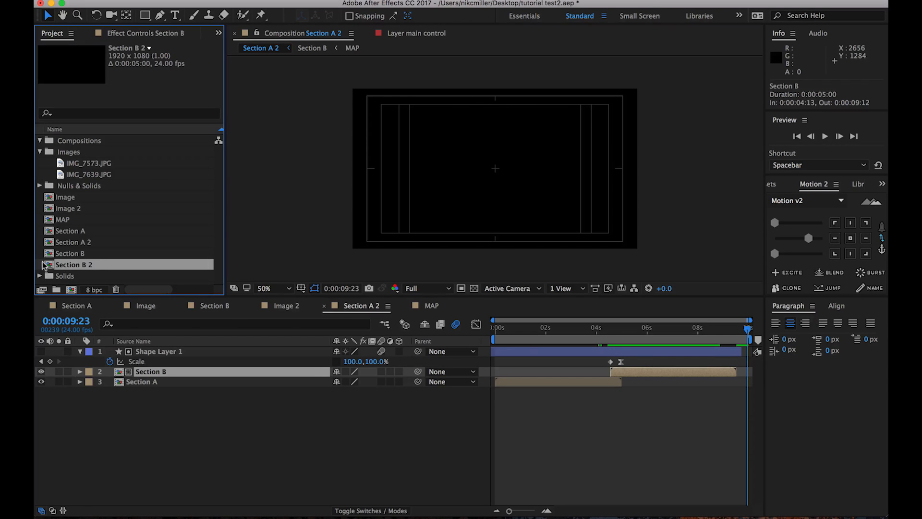
{"action": "key", "text": "Return"}
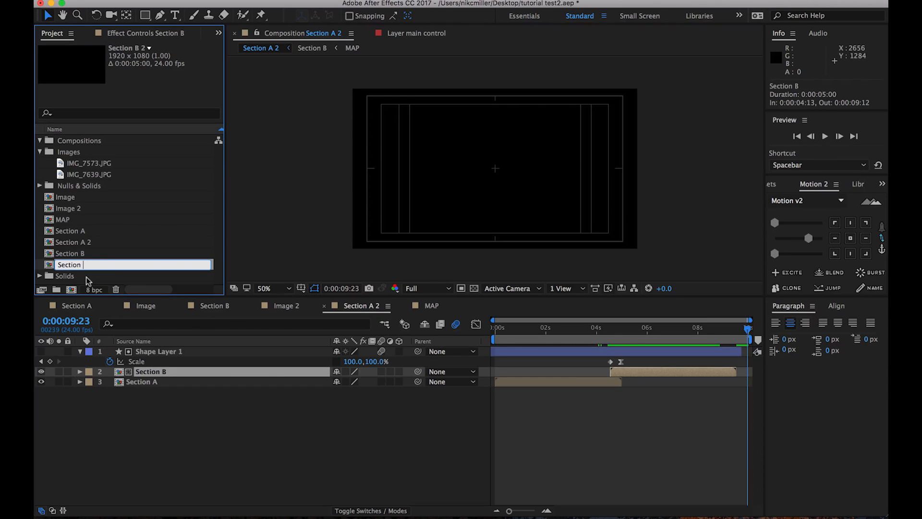
{"action": "type", "text": "Section C"}
{"action": "key", "text": "Return"}
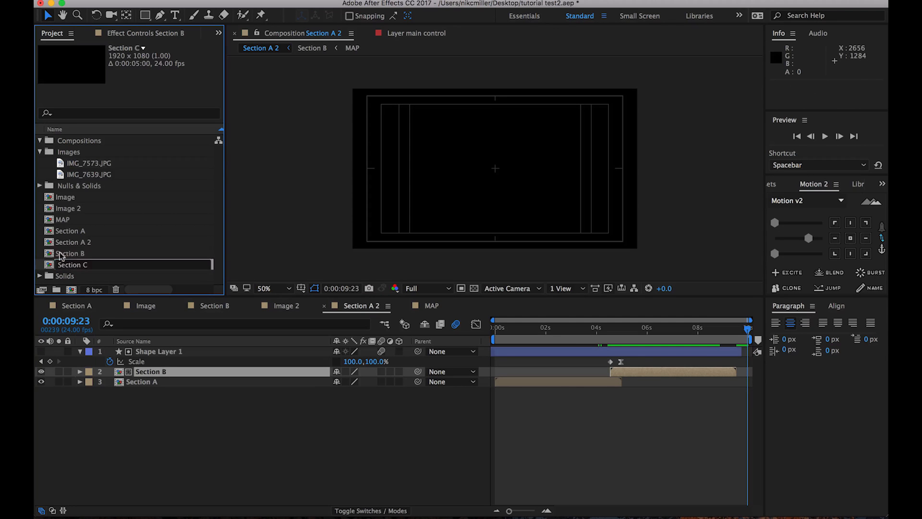
Open the Section C composition and review its closing displacement transition between 0:00:04:02 and 0:00:04:14
{"action": "double_click", "coordinate": [48, 265]}
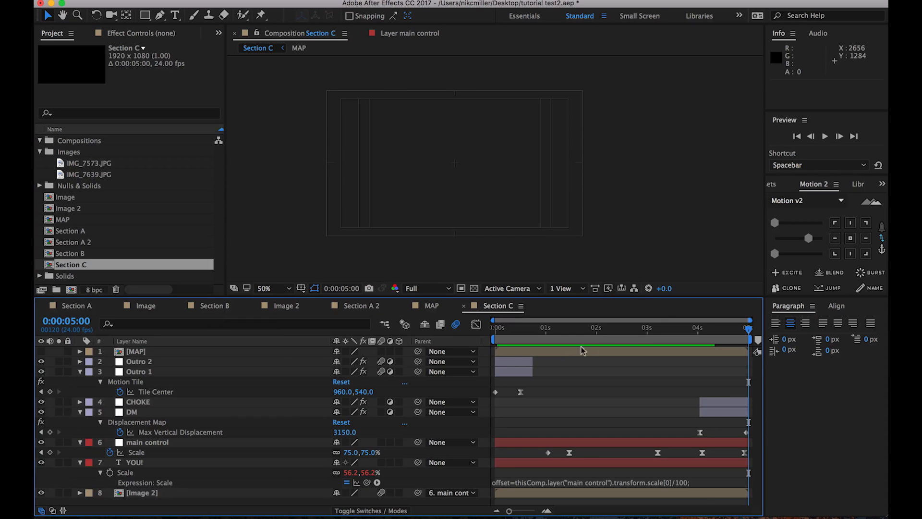
{"action": "mouse_move", "coordinate": [704, 331]}
{"action": "left_mouse_down"}
{"action": "mouse_move", "coordinate": [728, 336]}
{"action": "mouse_move", "coordinate": [705, 341]}
{"action": "left_mouse_up"}
{"action": "key", "text": "space"}
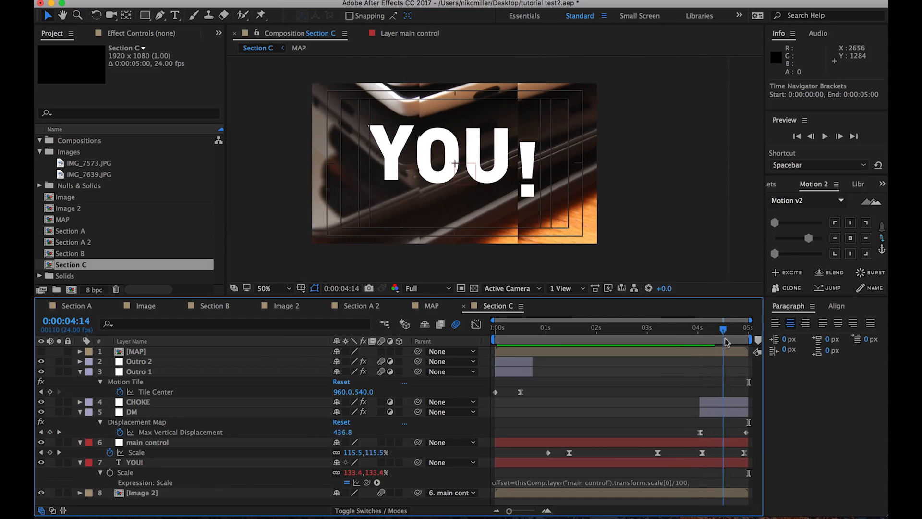
{"action": "key", "text": "space"}
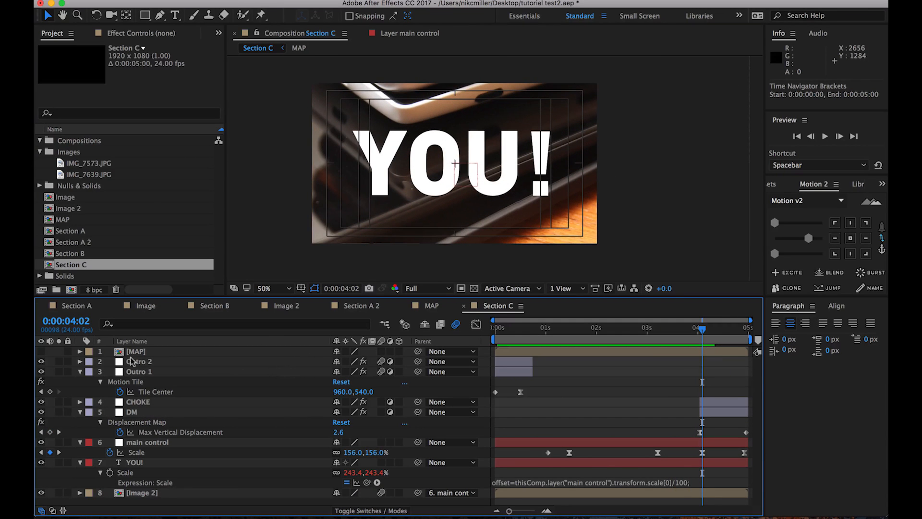
Move the CHOKE and DM layers to start at 0:00:00:00 and reverse DM's Max Vertical Displacement keyframes, with 3150 first at 0:00:00:01
{"action": "left_click_drag", "start_coordinate": [529, 326], "coordinate": [492, 335]}
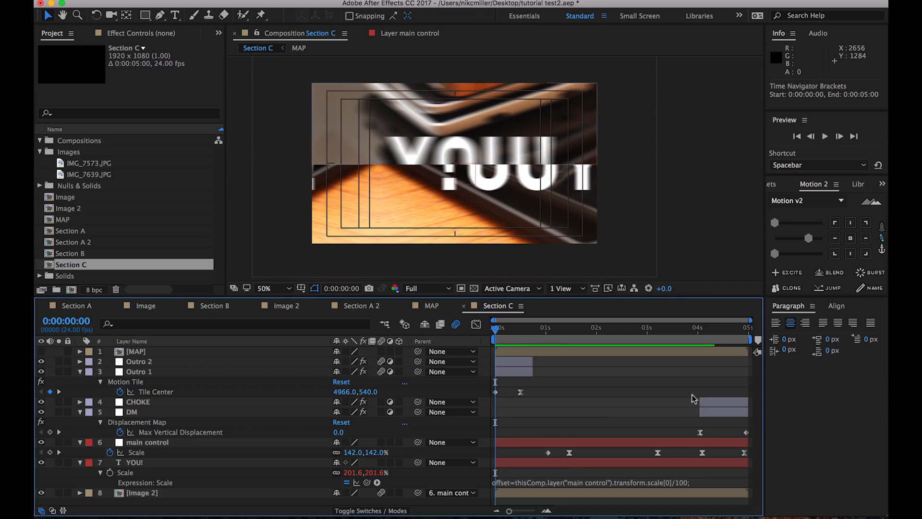
{"action": "left_click", "coordinate": [706, 409]}
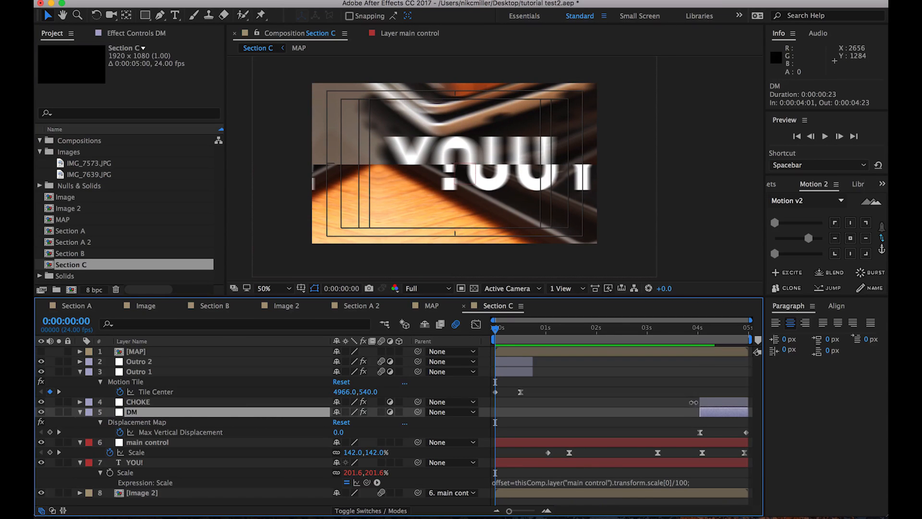
{"action": "left_click", "coordinate": [702, 402], "text": "shift"}
{"action": "left_click_drag", "start_coordinate": [702, 402], "coordinate": [501, 400]}
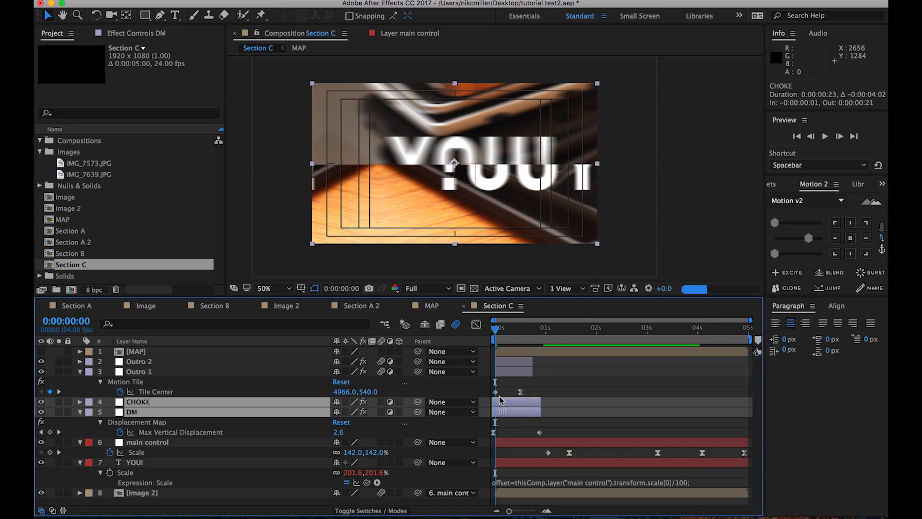
{"action": "left_click", "coordinate": [518, 434]}
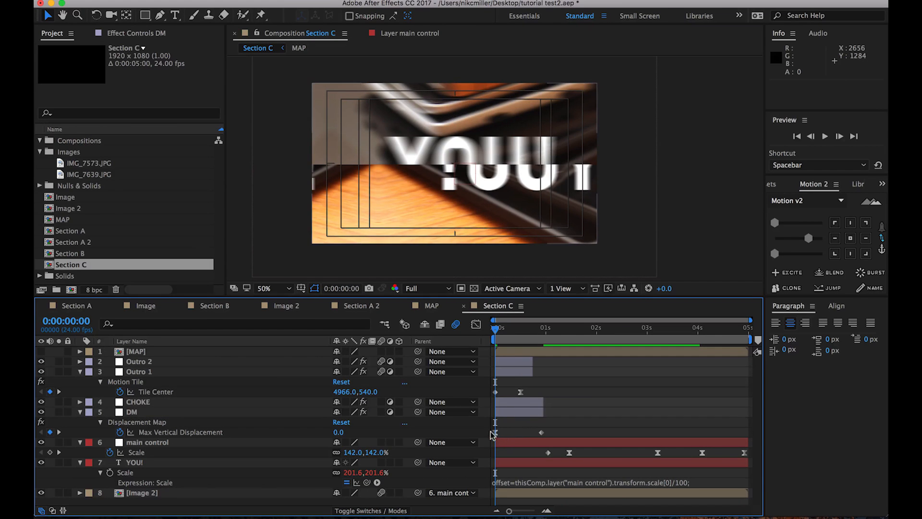
{"action": "mouse_move", "coordinate": [492, 433]}
{"action": "left_mouse_down"}
{"action": "mouse_move", "coordinate": [528, 433]}
{"action": "mouse_move", "coordinate": [497, 433]}
{"action": "left_mouse_up"}
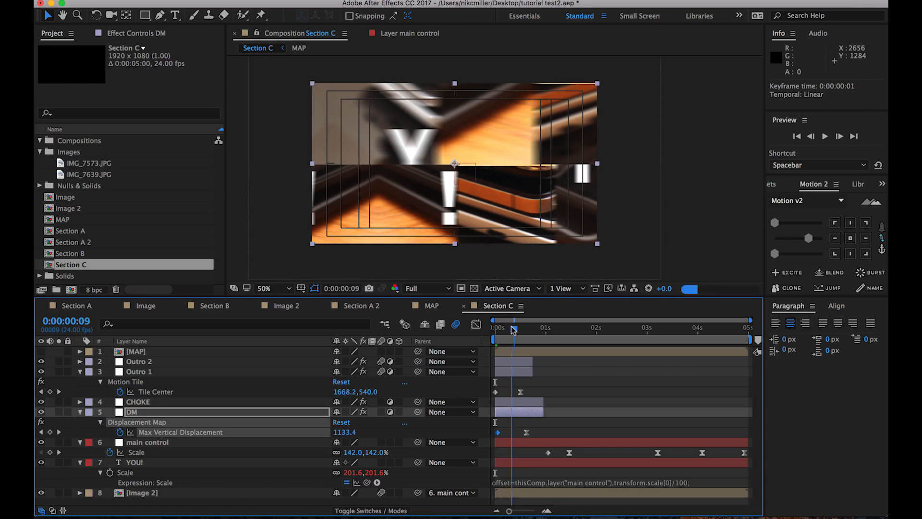
Delete the Outro 1 and Outro 2 layers from Section C
{"action": "left_click", "coordinate": [501, 373]}
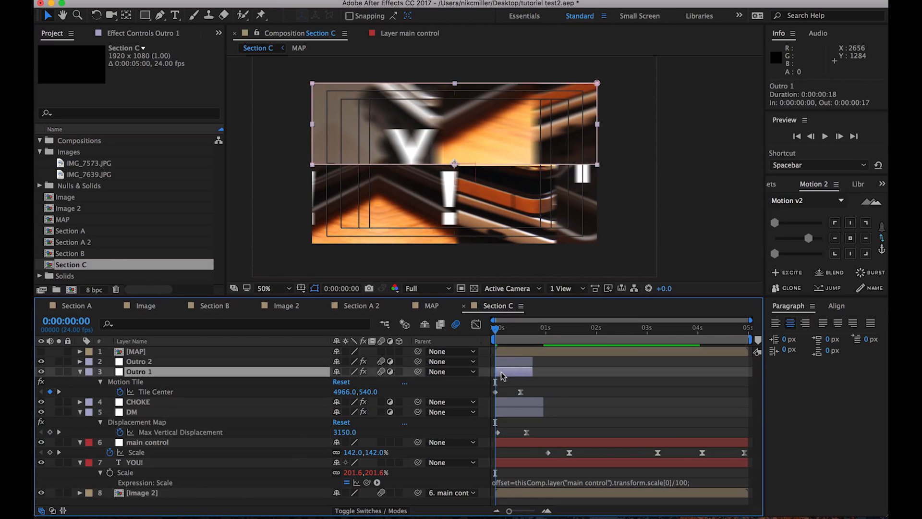
{"action": "left_click", "coordinate": [501, 363], "text": "shift"}
{"action": "double_click", "coordinate": [500, 363]}
{"action": "left_click_drag", "start_coordinate": [509, 363], "coordinate": [618, 364]}
{"action": "key", "text": "Delete"}
Preview Section C's opening displacement from 0:00:00:00
{"action": "mouse_move", "coordinate": [496, 331]}
{"action": "left_mouse_down"}
{"action": "mouse_move", "coordinate": [526, 331]}
{"action": "mouse_move", "coordinate": [494, 332]}
{"action": "left_mouse_up"}
{"action": "left_click", "coordinate": [281, 34]}
{"action": "left_click", "coordinate": [507, 364]}
{"action": "key", "text": "space"}
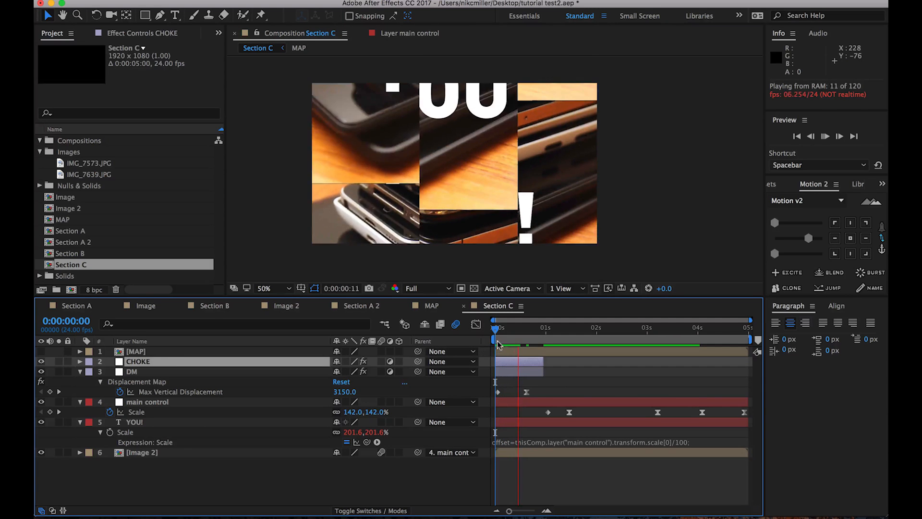
{"action": "key", "text": "space"}
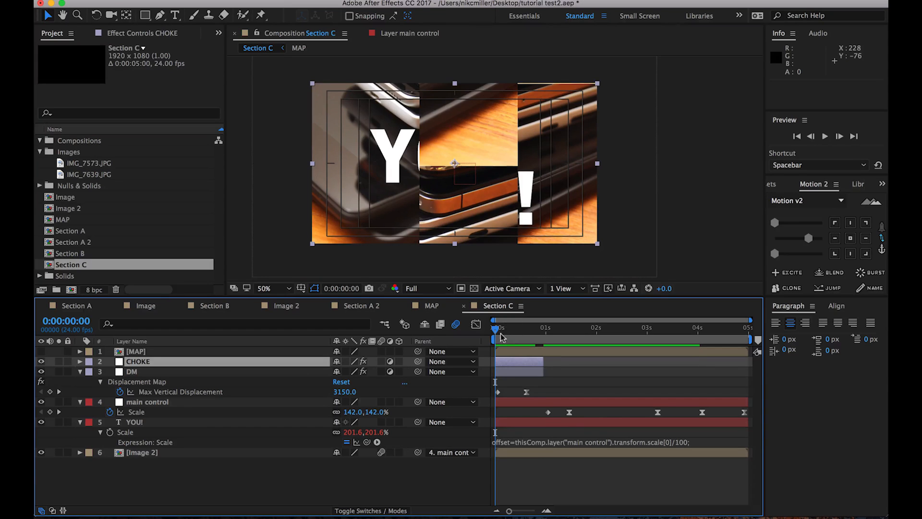
{"action": "key", "text": "space"}
{"action": "key", "text": "space"}
Replace the YOU! text in Section C with RIGHT THERE
{"action": "left_click_drag", "start_coordinate": [530, 328], "coordinate": [560, 328]}
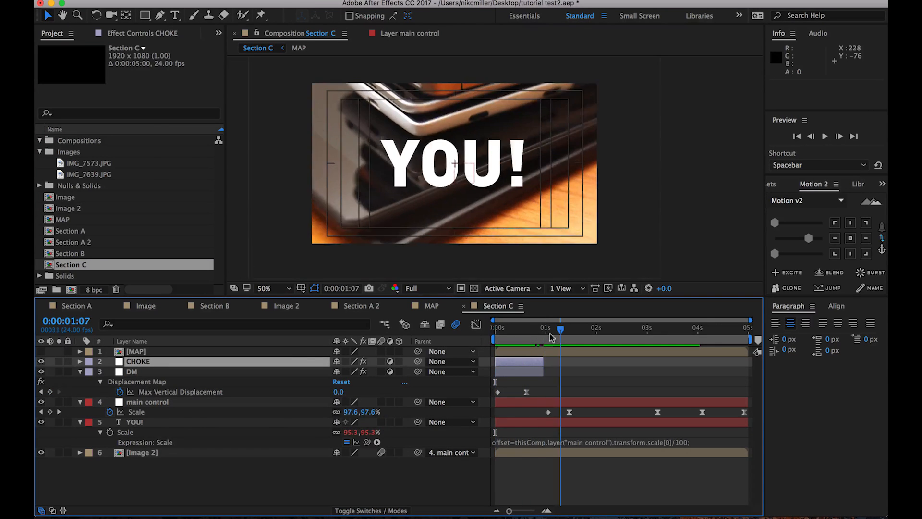
{"action": "left_click", "coordinate": [129, 421]}
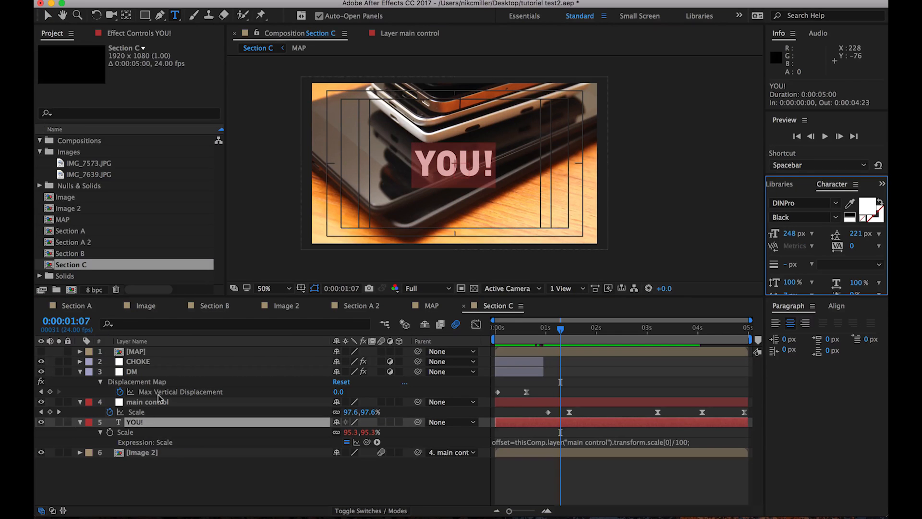
{"action": "type", "text": "IGHT"}
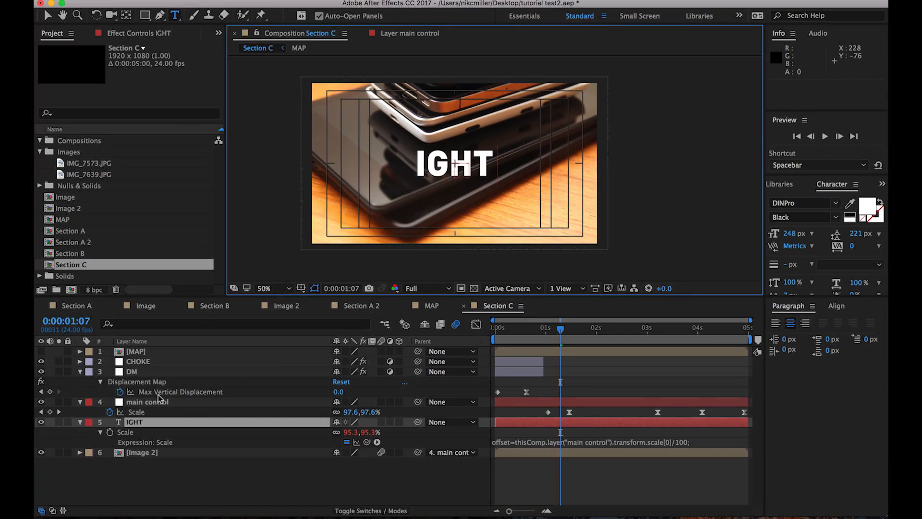
{"action": "key", "text": "BackSpace"}
{"action": "key", "text": "BackSpace"}
{"action": "key", "text": "BackSpace"}
{"action": "key", "text": "BackSpace"}
{"action": "key", "text": "BackSpace"}
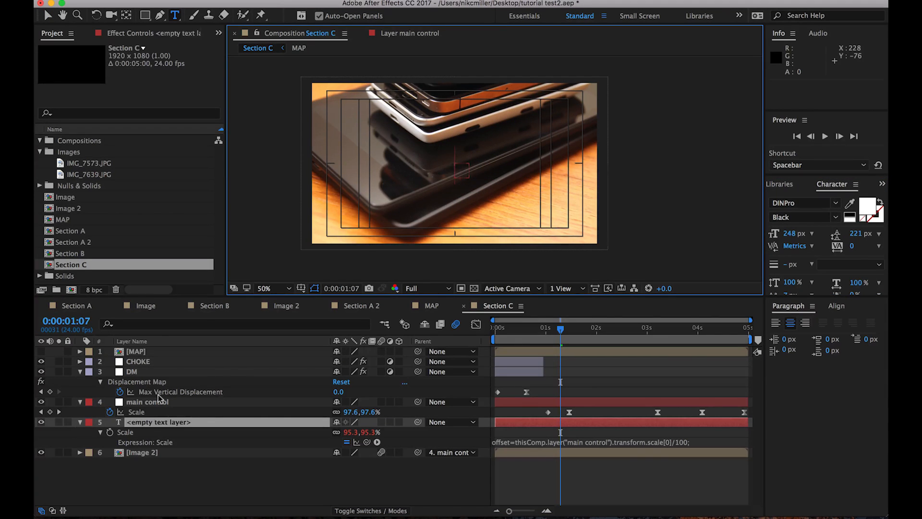
{"action": "type", "text": "RIGHT THERE"}
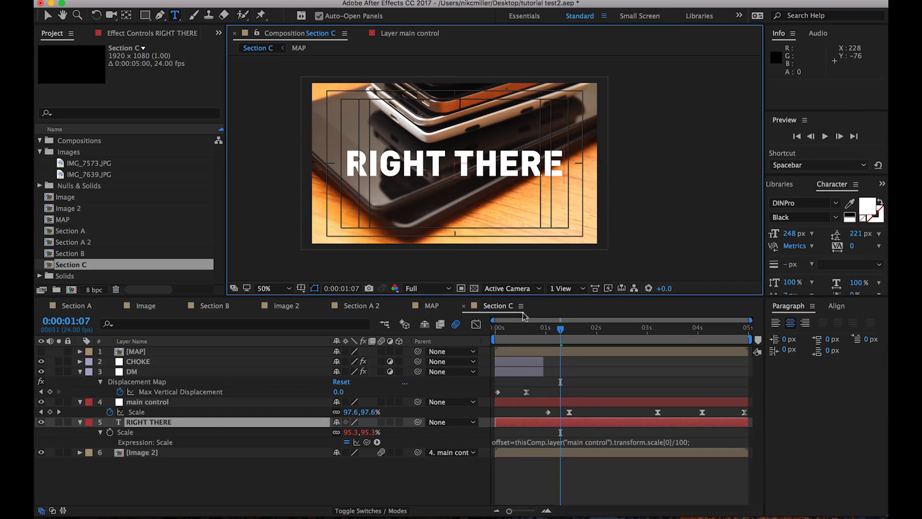
Preview the opening displacement with the RIGHT THERE text from 0:00:00:00
{"action": "left_click_drag", "start_coordinate": [528, 329], "coordinate": [415, 330]}
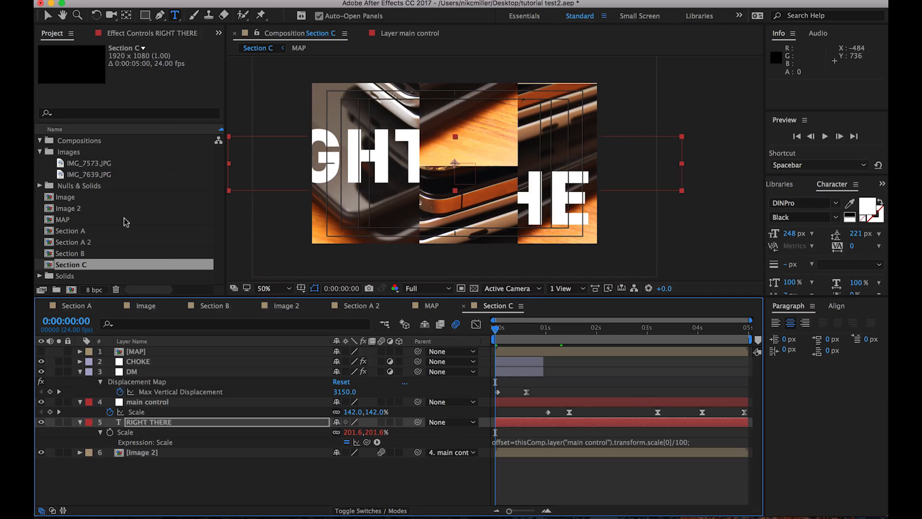
{"action": "key", "text": "space"}
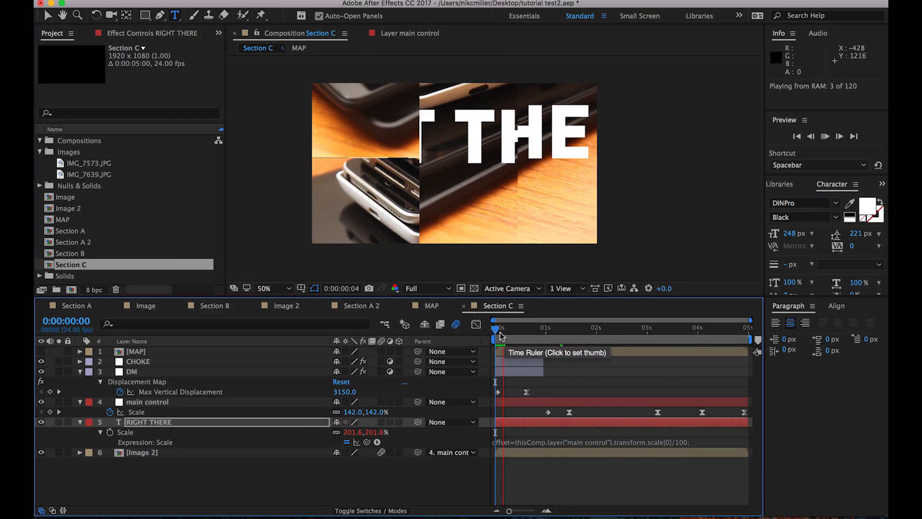
{"action": "key", "text": "space"}
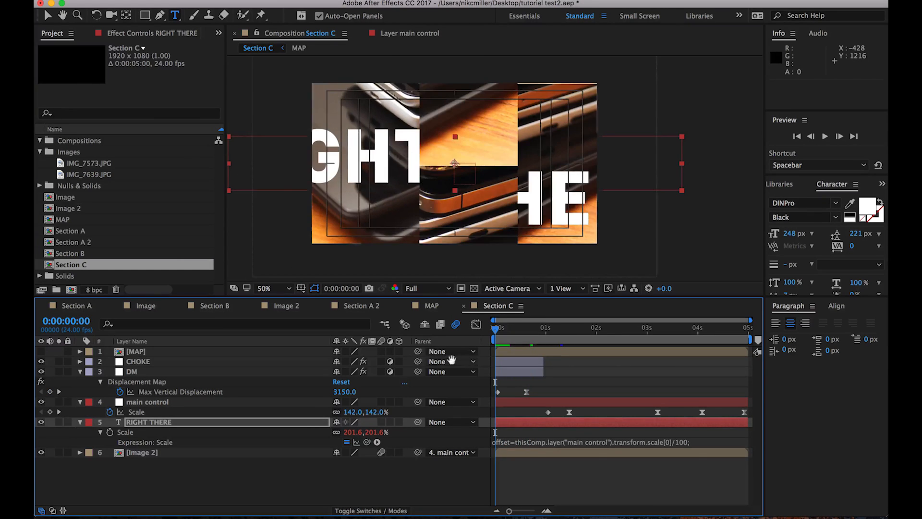
{"action": "key", "text": "space"}
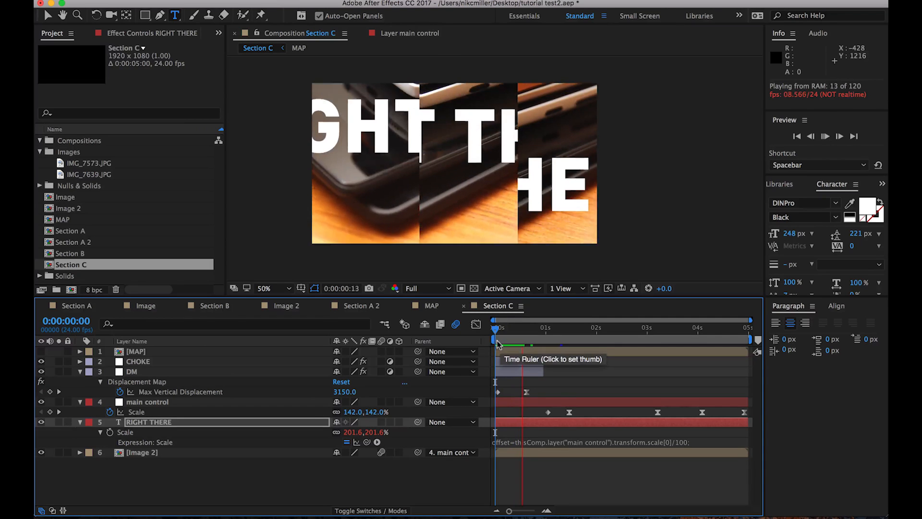
{"action": "key", "text": "space"}
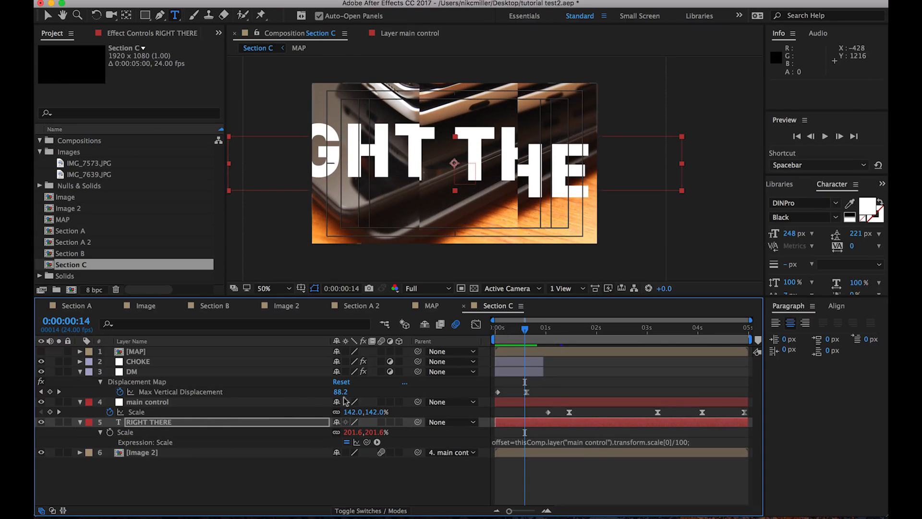
Set the main control layer's Scale to 92% at 0:00:01:01 and 123% at 0:00:00:00, and preview the opening
{"action": "left_click_drag", "start_coordinate": [522, 329], "coordinate": [548, 329]}
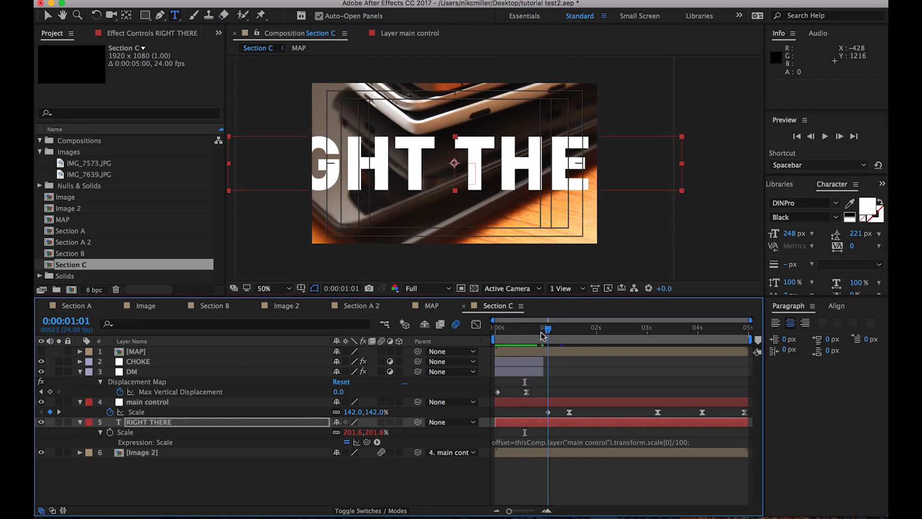
{"action": "left_click_drag", "start_coordinate": [352, 412], "coordinate": [378, 397]}
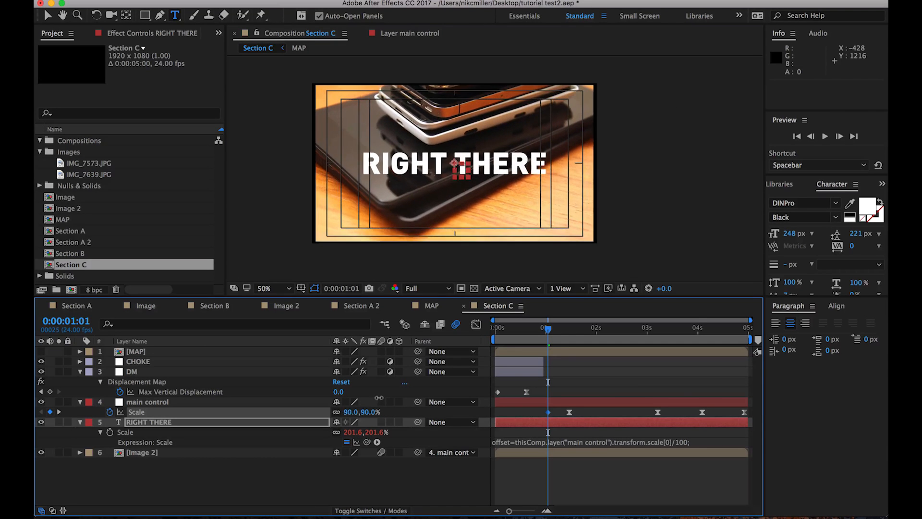
{"action": "left_click", "coordinate": [380, 397]}
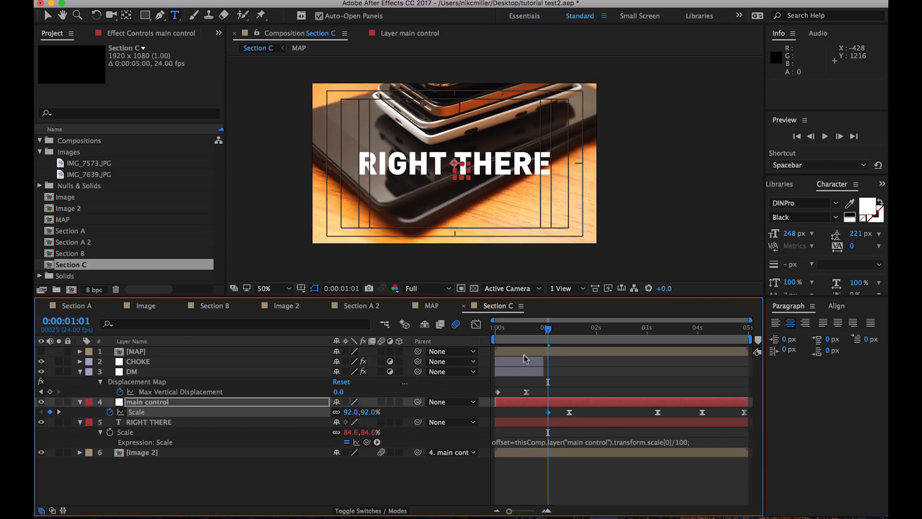
{"action": "key", "text": "Home"}
{"action": "left_click_drag", "start_coordinate": [348, 412], "coordinate": [365, 411]}
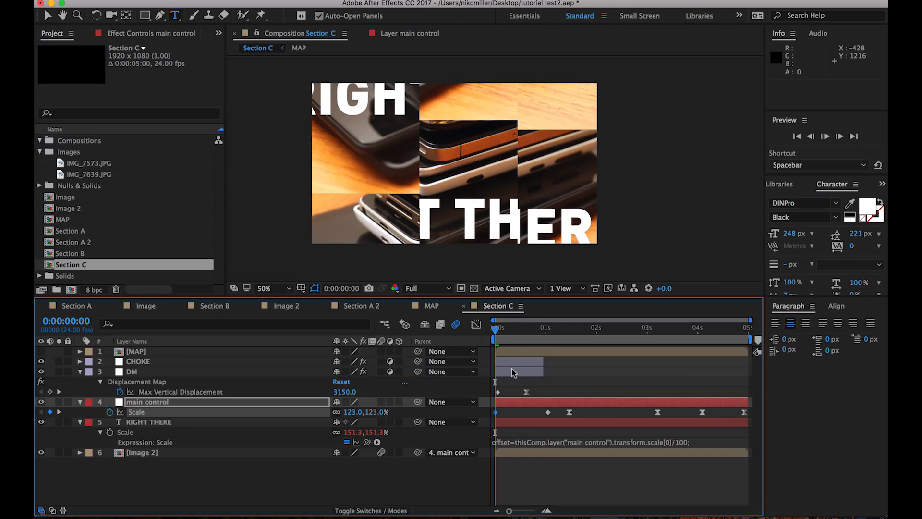
{"action": "key", "text": "space"}
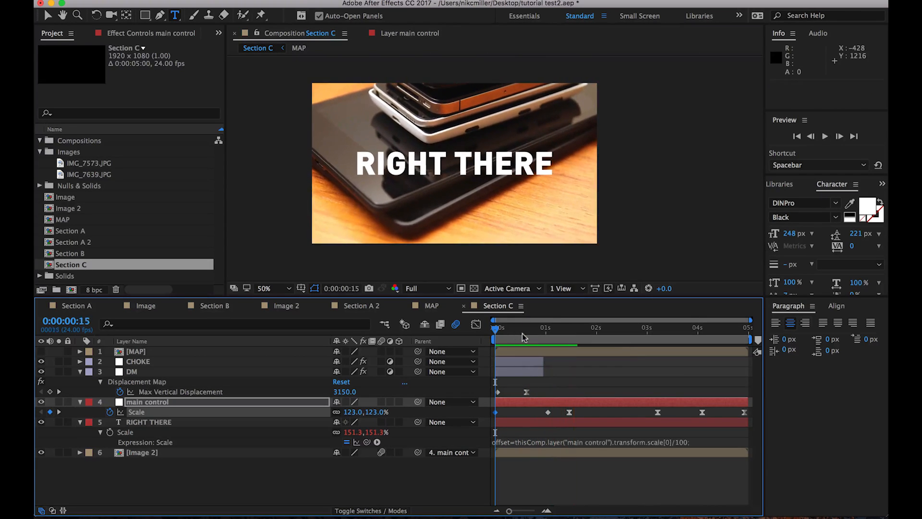
Open the Section A 2 composition and rename it *main
{"action": "key", "text": "space"}
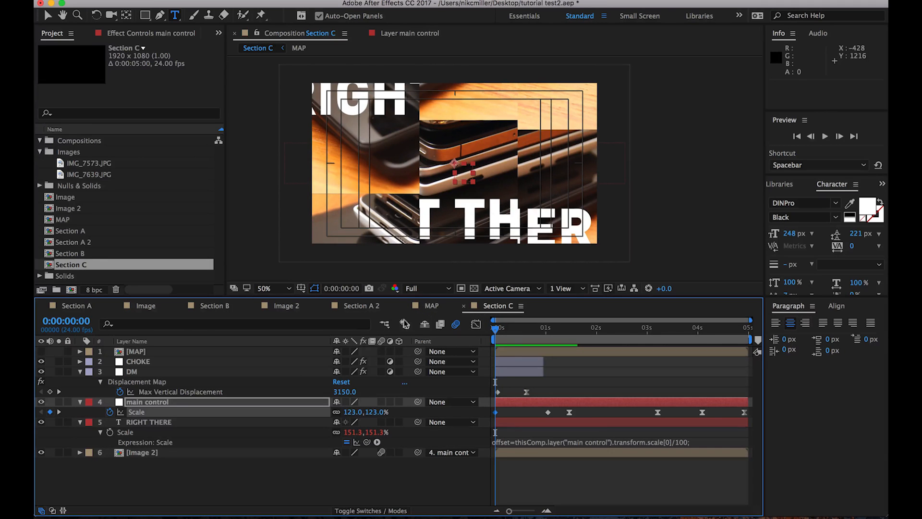
{"action": "left_click", "coordinate": [384, 324]}
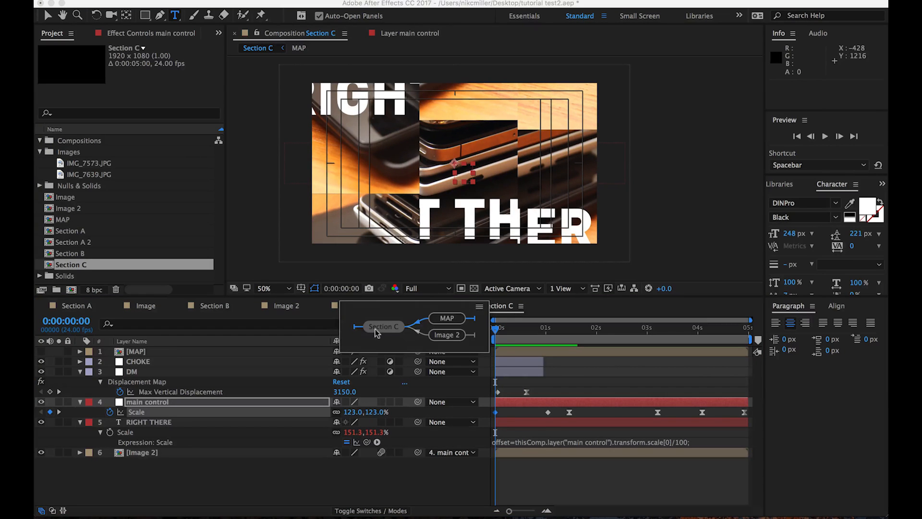
{"action": "double_click", "coordinate": [51, 243]}
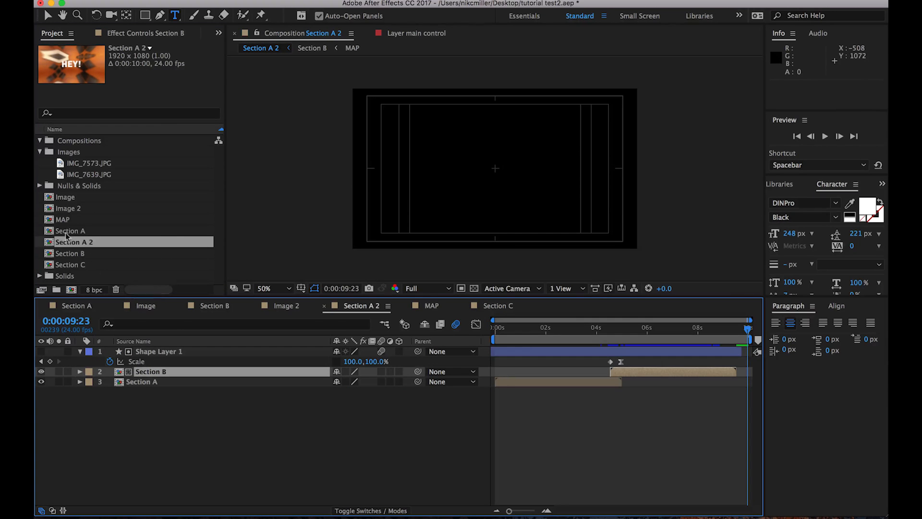
{"action": "left_click", "coordinate": [59, 238]}
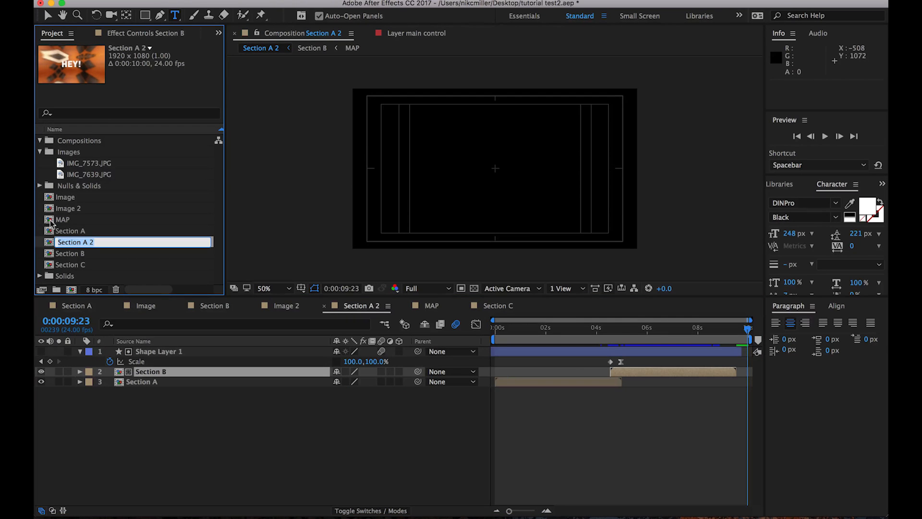
{"action": "type", "text": "*main"}
{"action": "key", "text": "Return"}
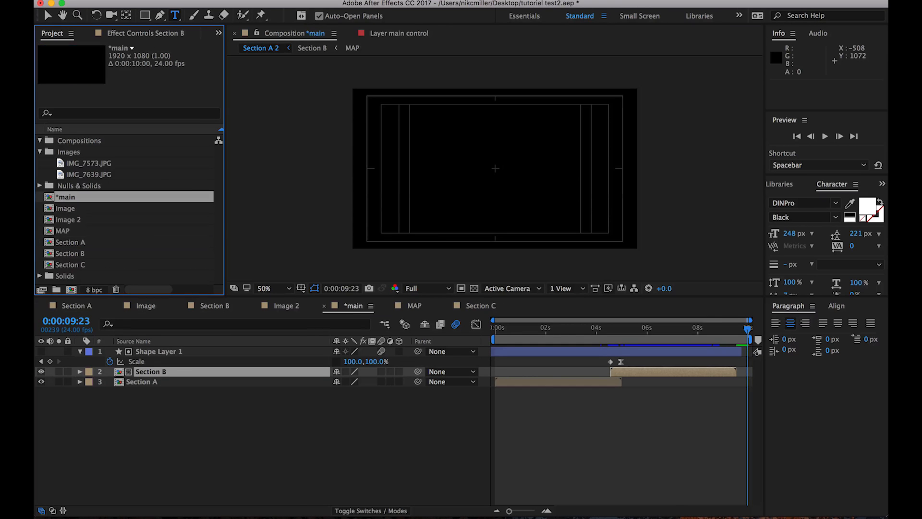
Set the *main composition's duration to 0:00:15:00
{"action": "left_click", "coordinate": [202, 2]}
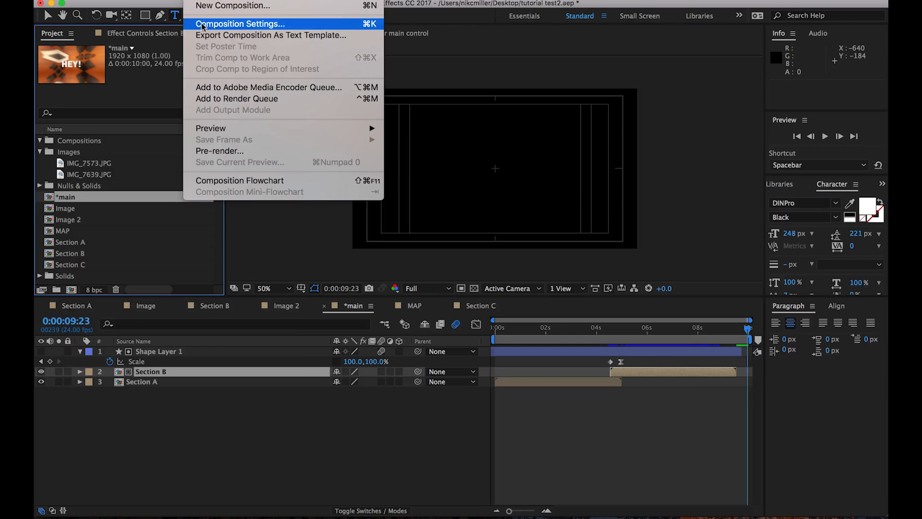
{"action": "left_click", "coordinate": [204, 24]}
{"action": "left_click", "coordinate": [179, 272]}
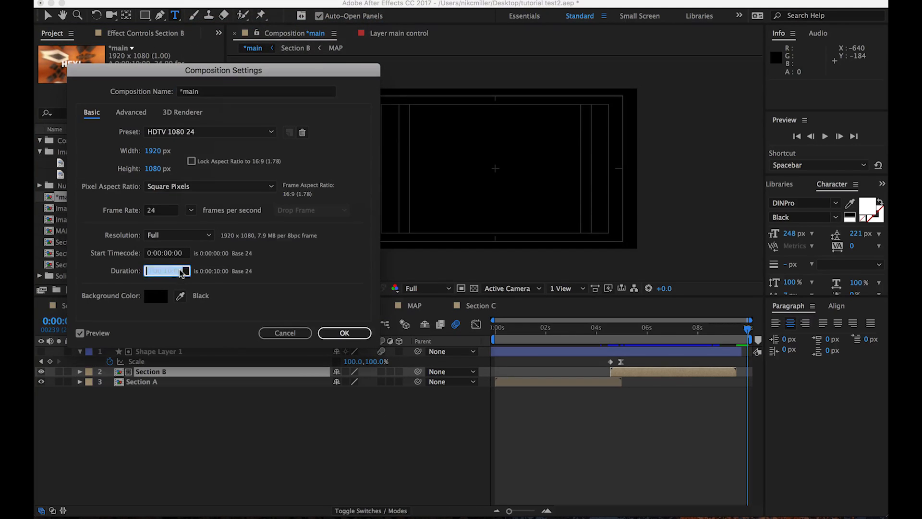
{"action": "type", "text": "1500"}
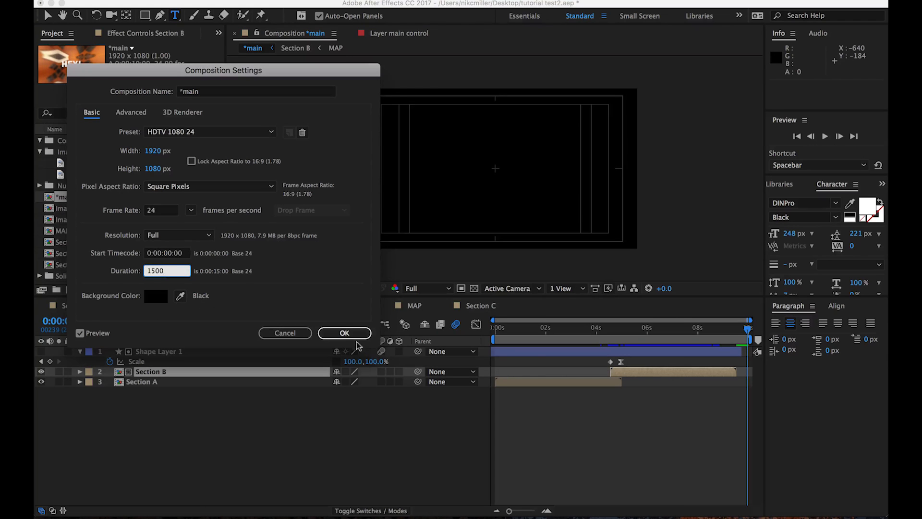
{"action": "left_click", "coordinate": [356, 341]}
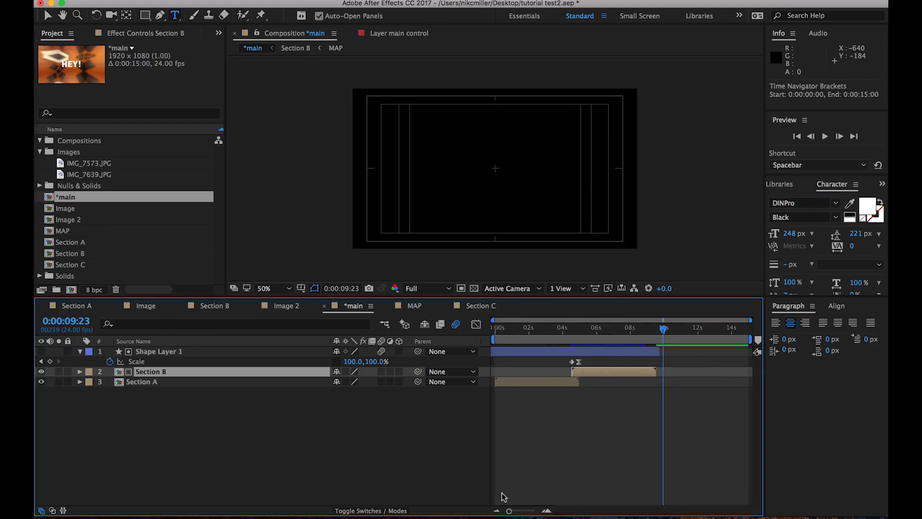
Add Section C to *main above all other layers, starting at 0:00:09:06 over the end of Section B, and preview it
{"action": "left_click_drag", "start_coordinate": [509, 513], "coordinate": [524, 512]}
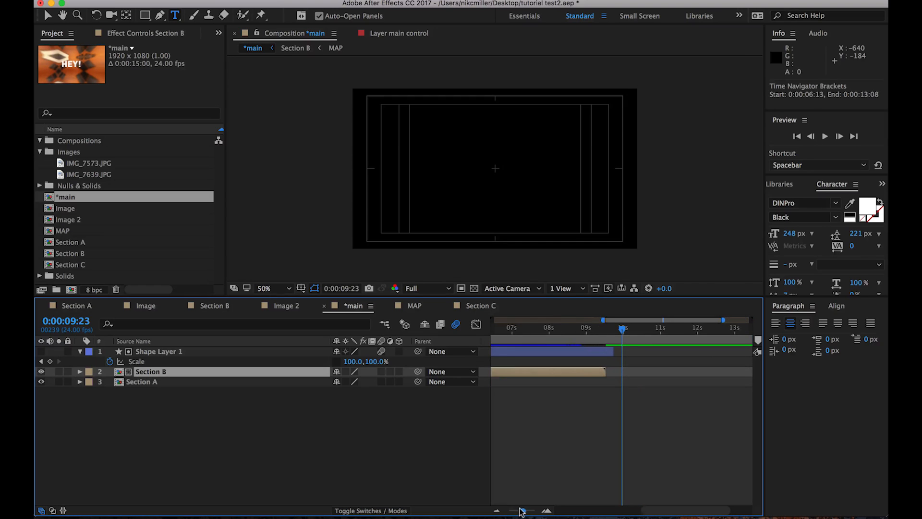
{"action": "left_click_drag", "start_coordinate": [57, 264], "coordinate": [199, 368]}
{"action": "left_click_drag", "start_coordinate": [595, 327], "coordinate": [578, 344]}
{"action": "key", "text": "bracketleft"}
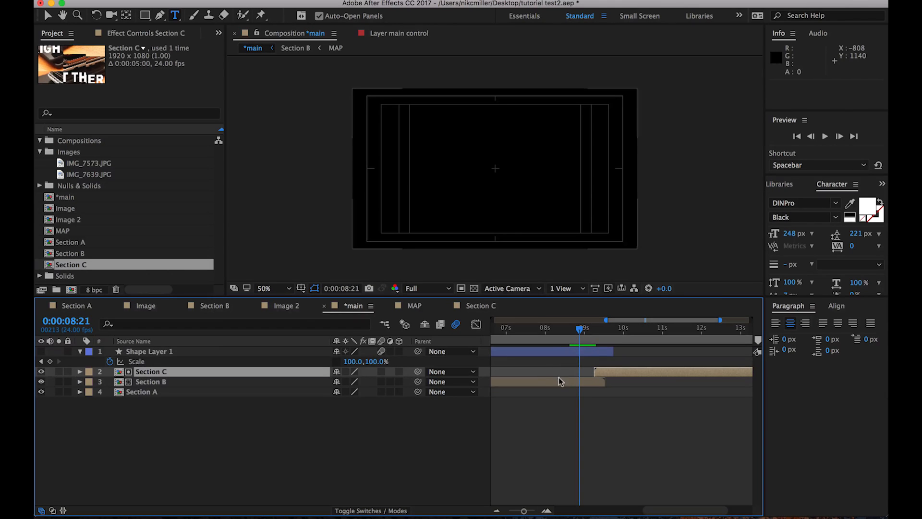
{"action": "left_click_drag", "start_coordinate": [130, 371], "coordinate": [145, 350]}
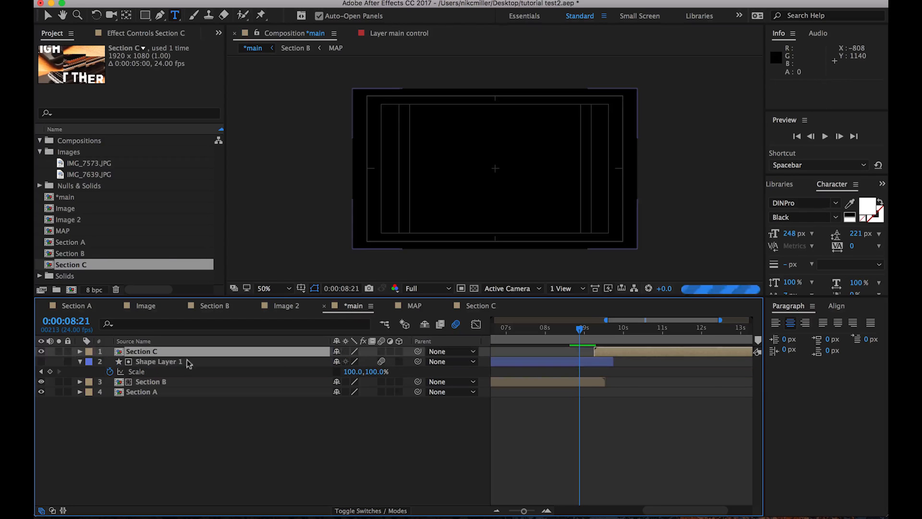
{"action": "key", "text": "space"}
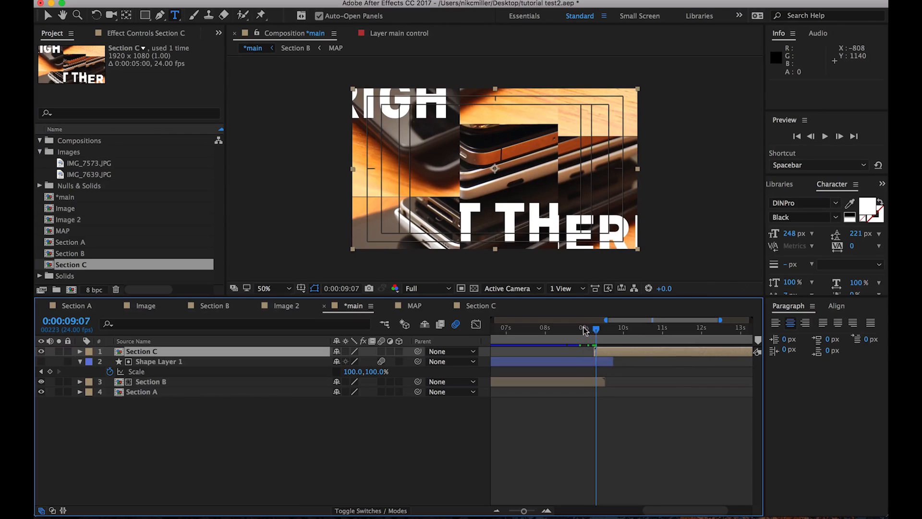
Create a full-frame rectangle shape layer above Section C and move its anchor point to the top centre using Motion v2
{"action": "left_click_drag", "start_coordinate": [588, 328], "coordinate": [595, 330]}
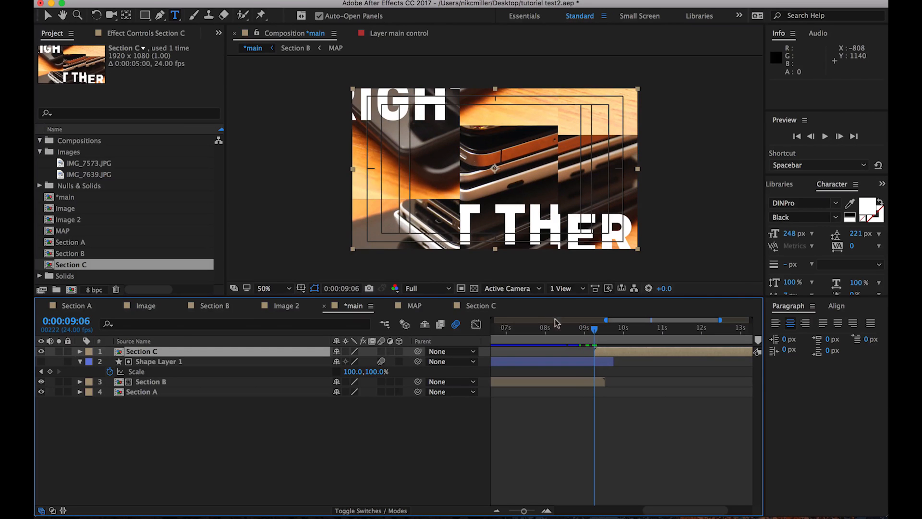
{"action": "left_click", "coordinate": [580, 431]}
{"action": "left_click", "coordinate": [144, 16]}
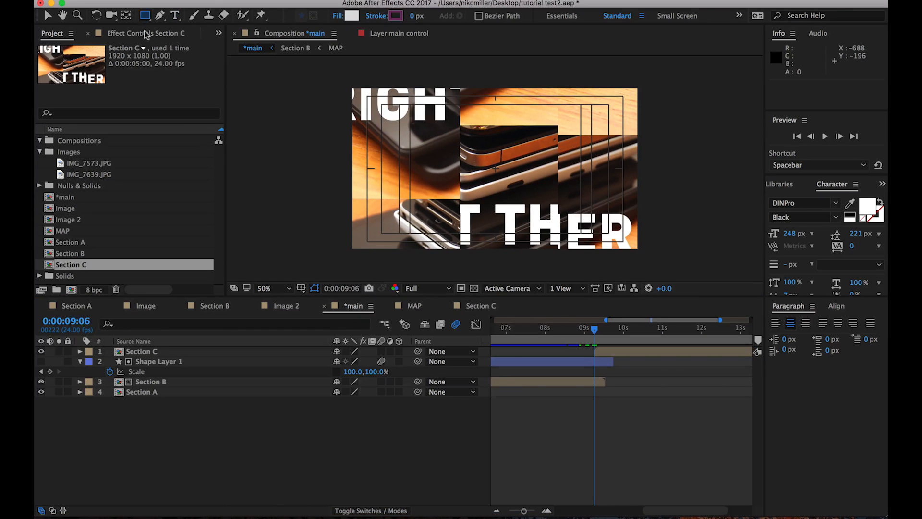
{"action": "double_click", "coordinate": [140, 16]}
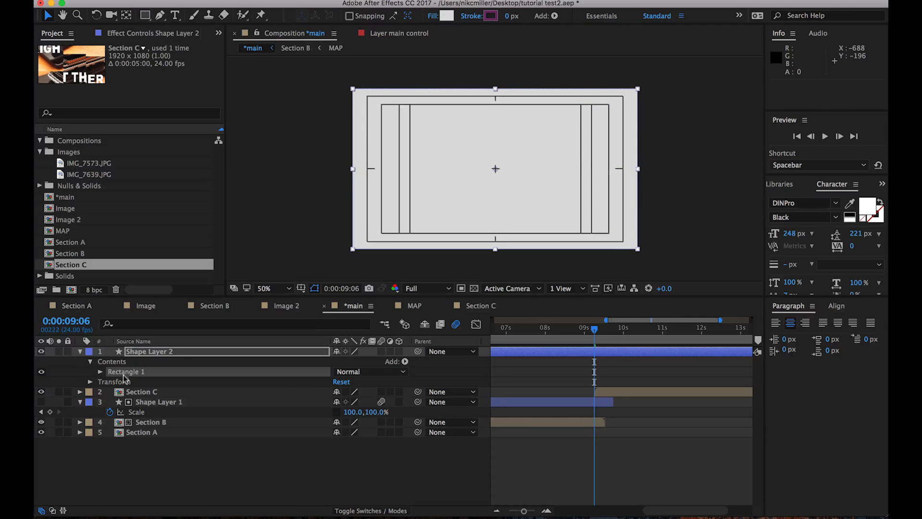
{"action": "left_click", "coordinate": [99, 372]}
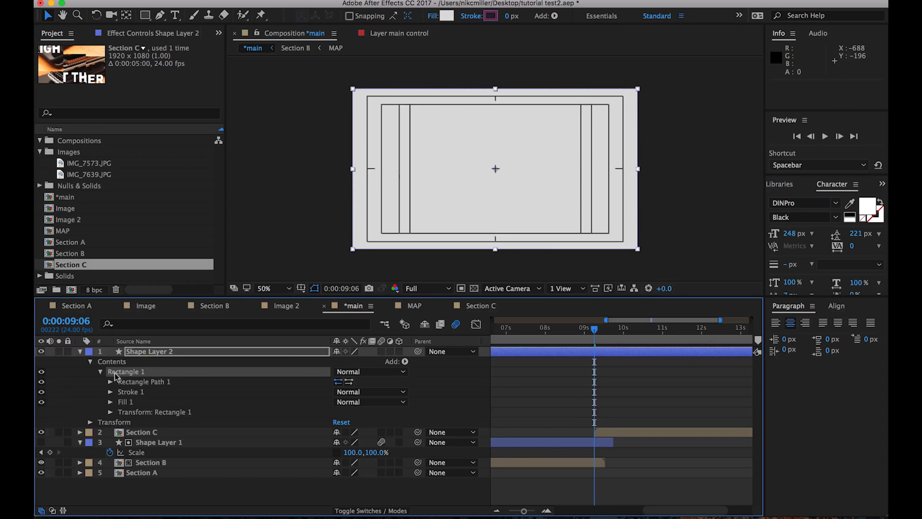
{"action": "left_click", "coordinate": [140, 355]}
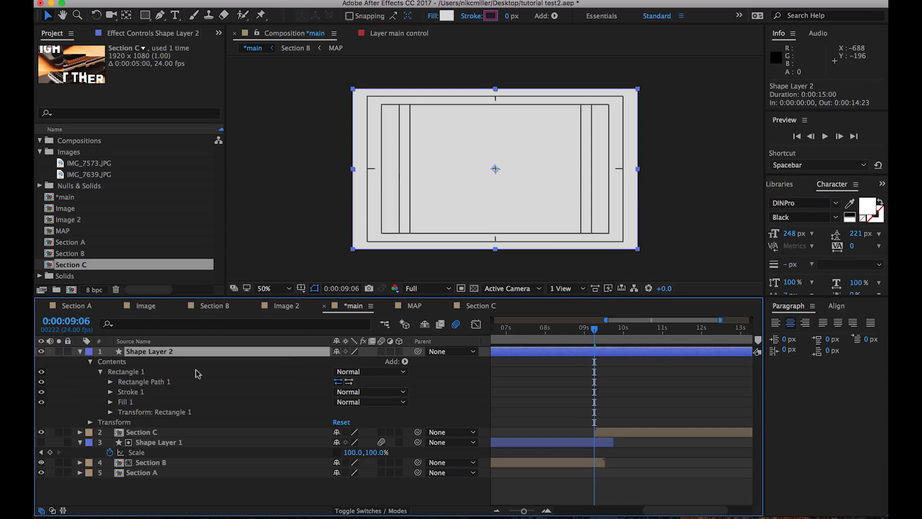
{"action": "left_click", "coordinate": [882, 184]}
{"action": "left_click", "coordinate": [838, 212]}
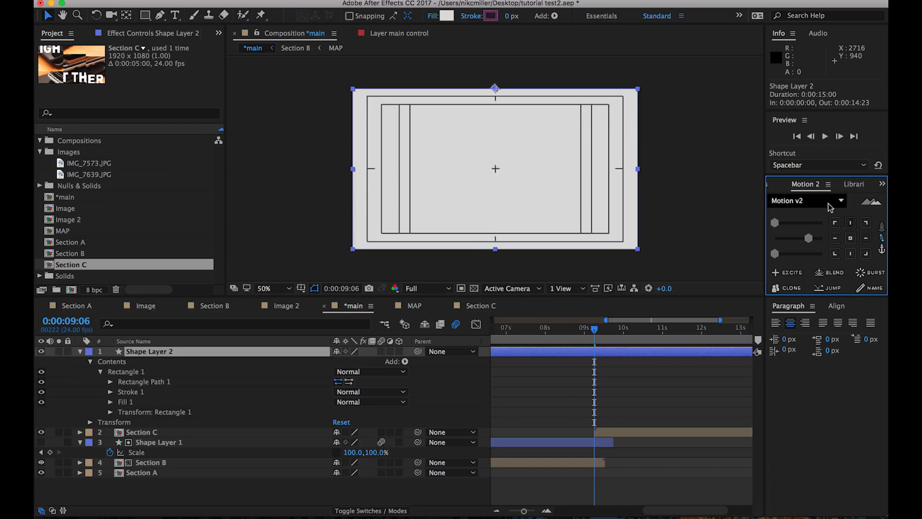
Keyframe Shape Layer 2's Scale from 100, 0% at 0:00:09:06 to 100, 100% at 0:00:09:16
{"action": "left_click", "coordinate": [136, 355]}
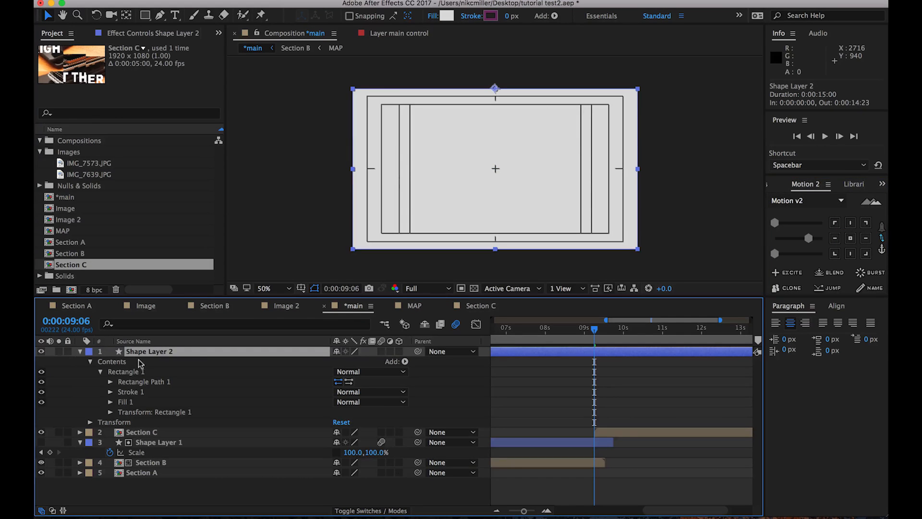
{"action": "key", "text": "s"}
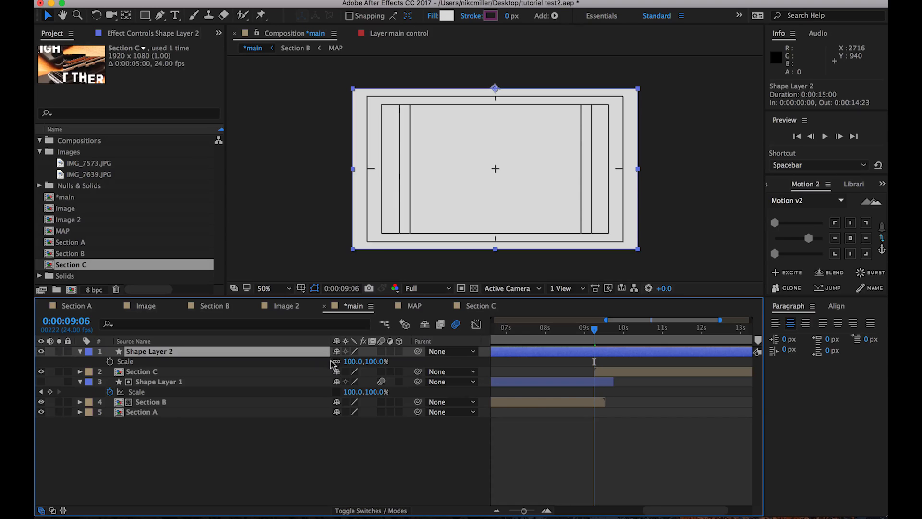
{"action": "left_click", "coordinate": [109, 361]}
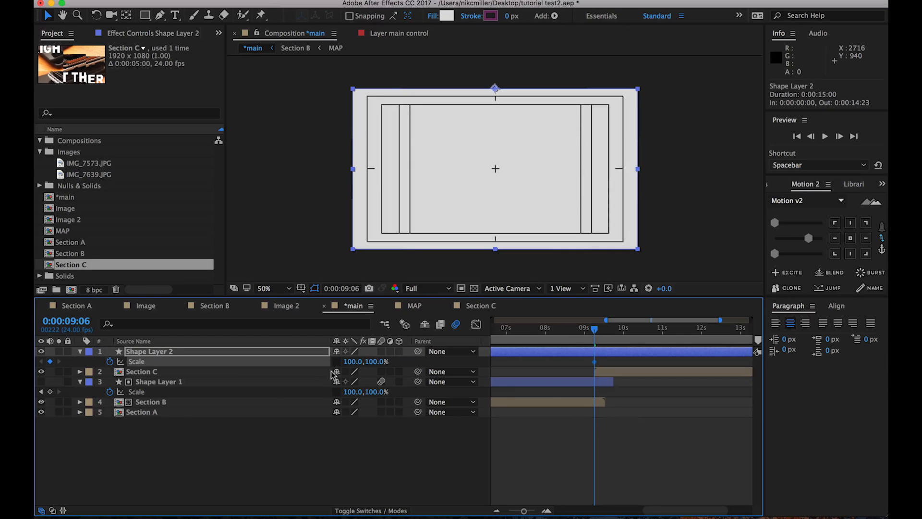
{"action": "key", "text": "shift+Page_Down"}
{"action": "left_click", "coordinate": [49, 361]}
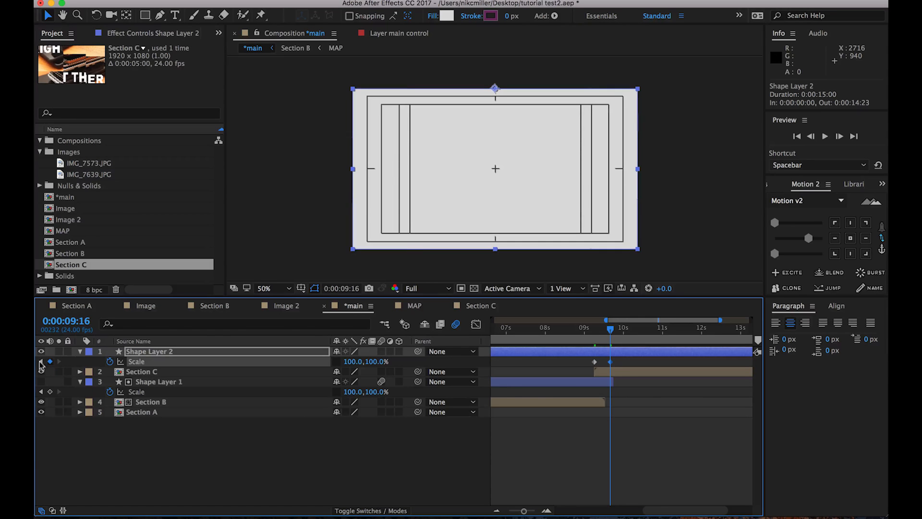
{"action": "left_click", "coordinate": [41, 361]}
{"action": "left_click", "coordinate": [370, 362]}
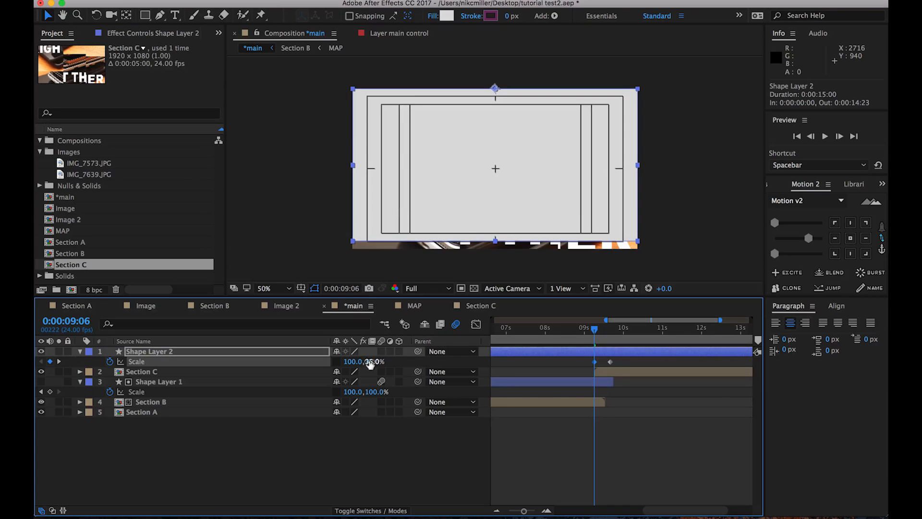
{"action": "type", "text": "0"}
{"action": "key", "text": "Return"}
Ease Shape Layer 2's Scale keyframe at 0:00:09:16 with Motion v2
{"action": "mouse_move", "coordinate": [611, 355]}
{"action": "left_mouse_down"}
{"action": "mouse_move", "coordinate": [601, 361]}
{"action": "mouse_move", "coordinate": [608, 363]}
{"action": "left_mouse_up"}
{"action": "key", "text": "super+z"}
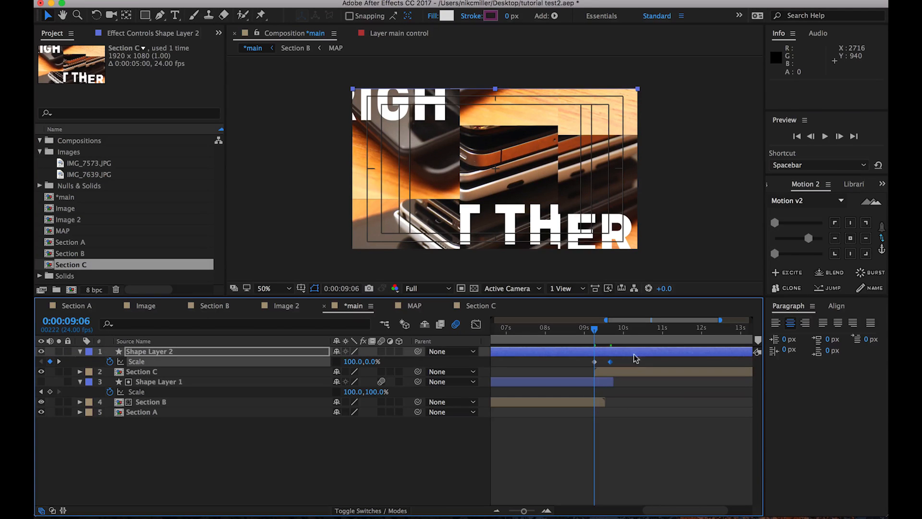
{"action": "left_click", "coordinate": [807, 237]}
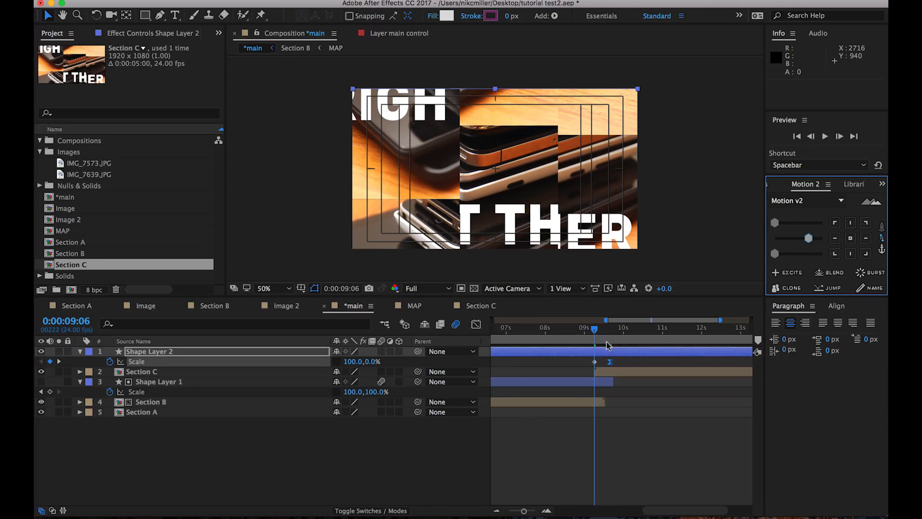
Set Section C's track matte to the alpha of Shape Layer 2
{"action": "left_click", "coordinate": [371, 510]}
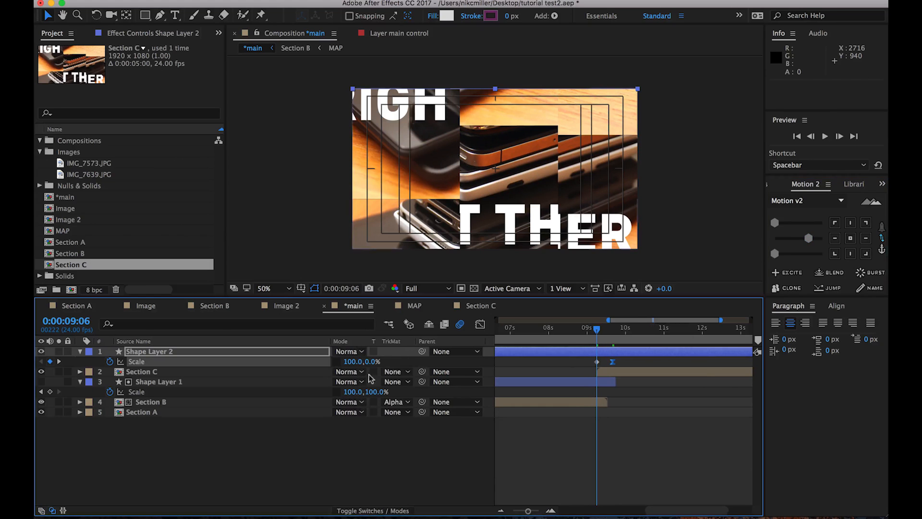
{"action": "left_click", "coordinate": [395, 376]}
{"action": "left_click", "coordinate": [432, 401]}
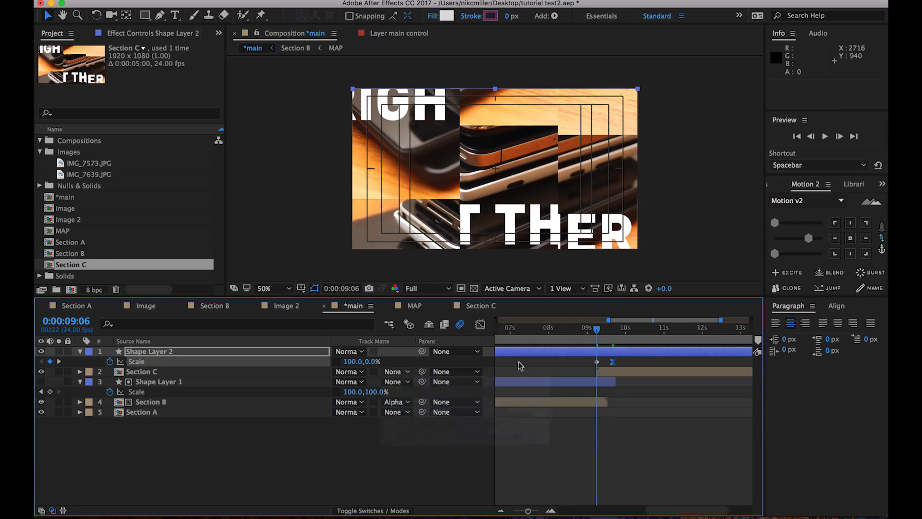
Preview the matte wipe from Section B to Section C around 0:00:09:04
{"action": "key", "text": "space"}
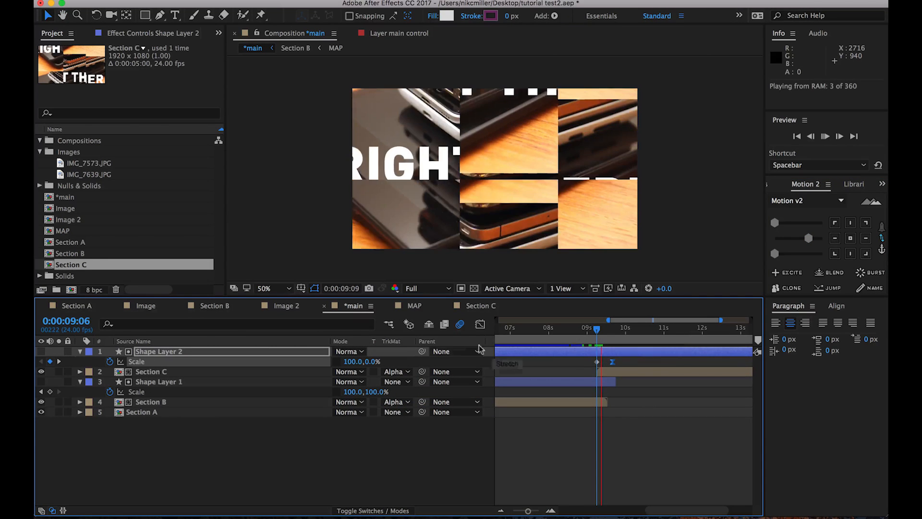
{"action": "key", "text": "space"}
{"action": "left_click", "coordinate": [459, 327]}
{"action": "left_click", "coordinate": [593, 331]}
{"action": "key", "text": "space"}
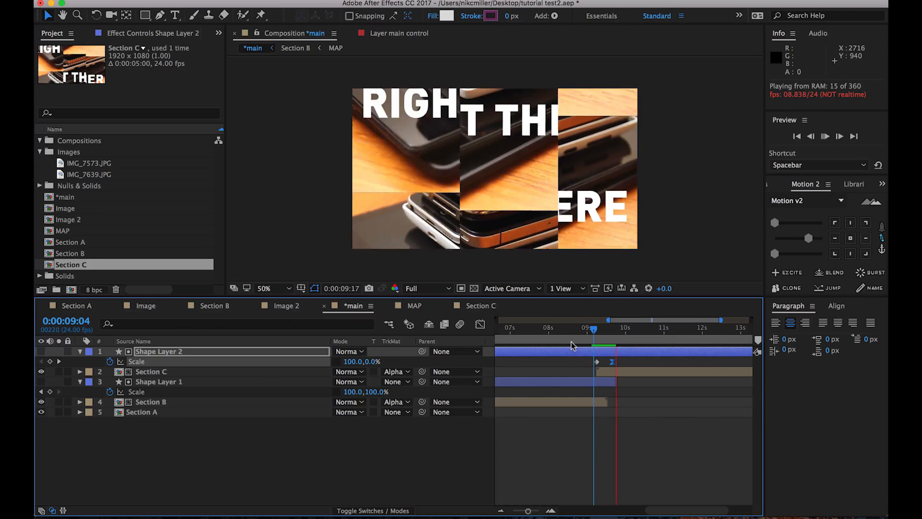
{"action": "left_click_drag", "start_coordinate": [574, 331], "coordinate": [593, 332]}
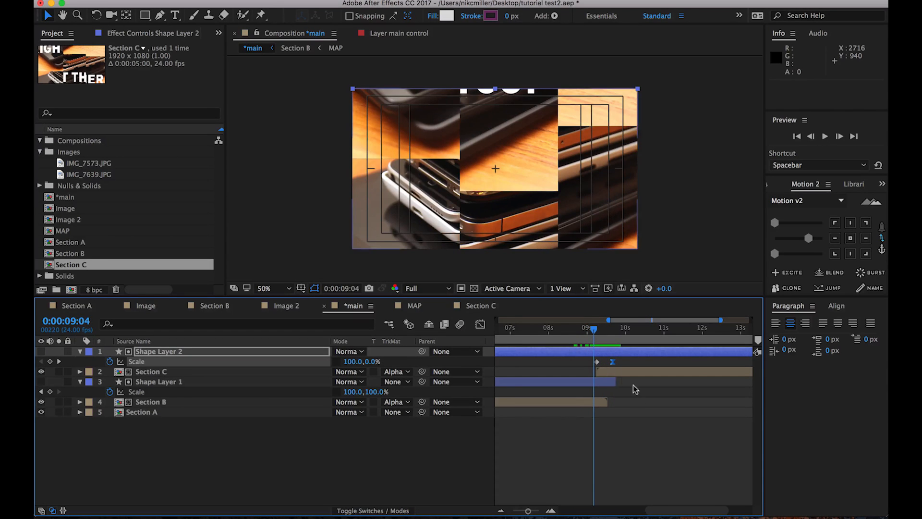
Replace the Image 2 layer in Section C with the Image composition and return to *main
{"action": "left_click", "coordinate": [633, 384]}
{"action": "double_click", "coordinate": [617, 371]}
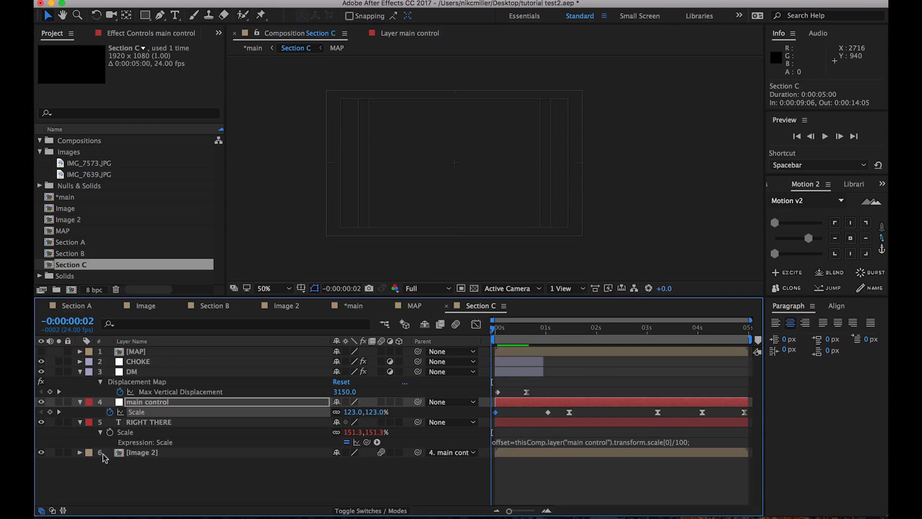
{"action": "left_click", "coordinate": [129, 454]}
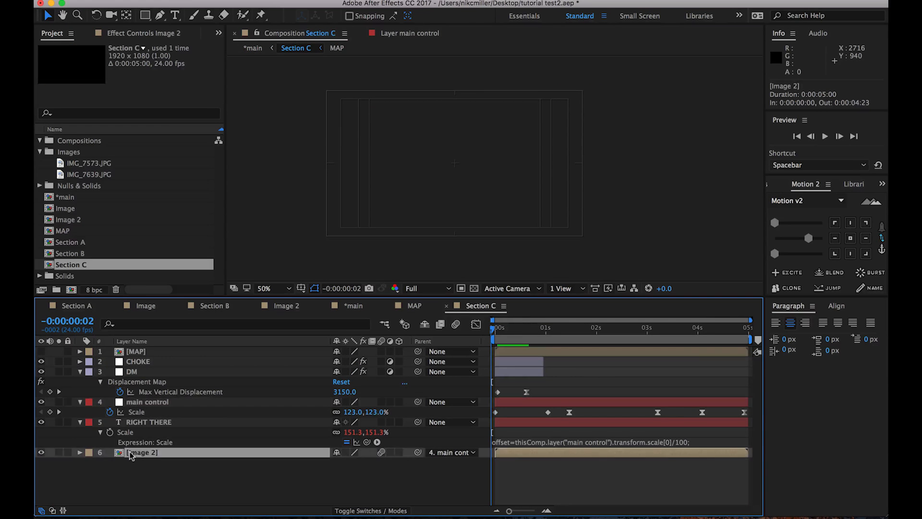
{"action": "left_click", "coordinate": [58, 209]}
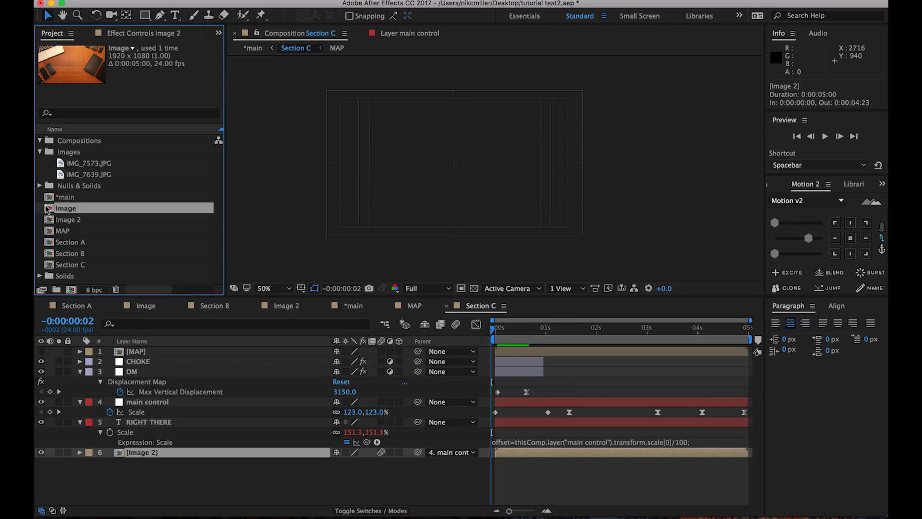
{"action": "left_click_drag", "start_coordinate": [48, 208], "coordinate": [136, 454]}
{"action": "left_click", "coordinate": [384, 325]}
{"action": "left_click", "coordinate": [312, 330]}
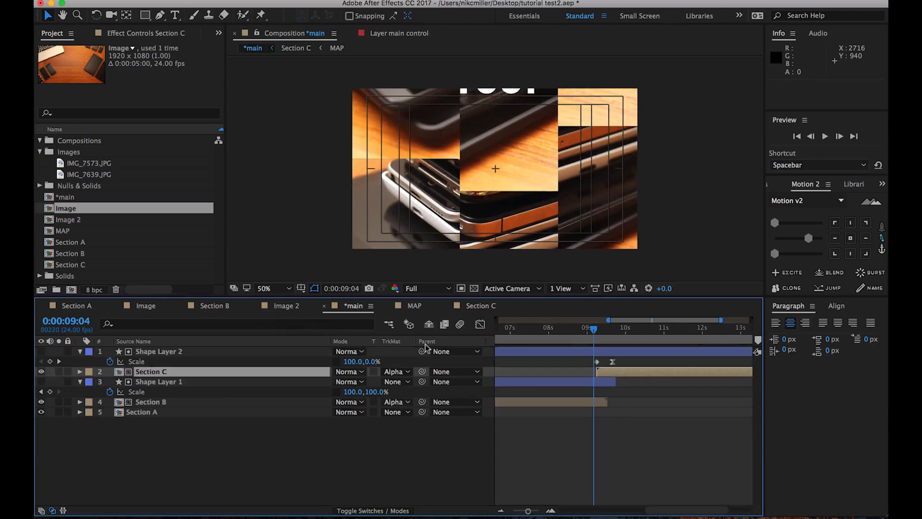
Move Shape Layer 2 and Section C together slightly earlier so that Section C starts at 0:00:09:02
{"action": "key", "text": "space"}
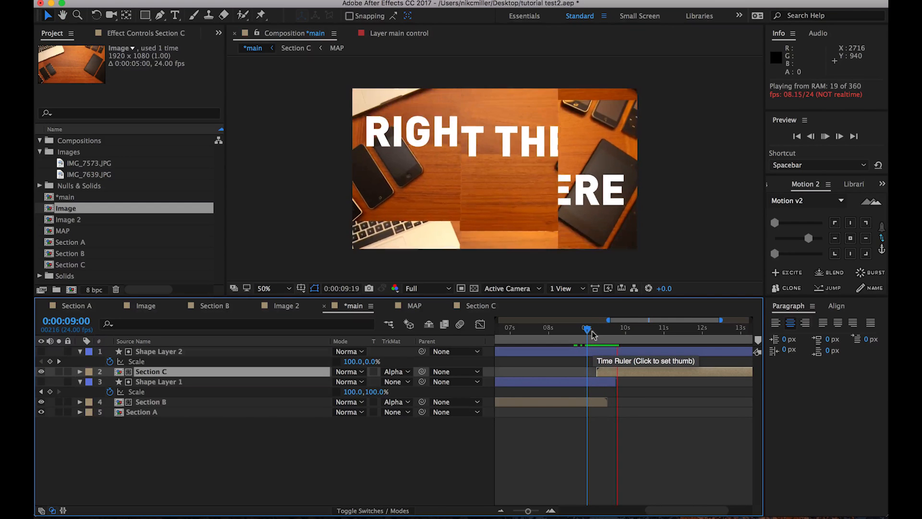
{"action": "left_click_drag", "start_coordinate": [592, 330], "coordinate": [607, 330]}
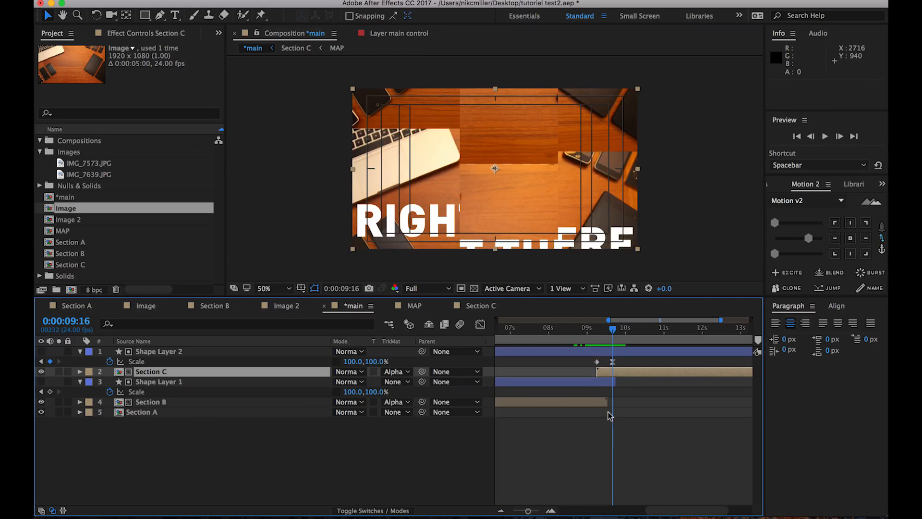
{"action": "left_click", "coordinate": [599, 353], "text": "shift"}
{"action": "left_click_drag", "start_coordinate": [601, 352], "coordinate": [560, 333]}
Preview the retimed matte wipe from Section B to Section C, starting around 0:00:08:06
{"action": "key", "text": "space"}
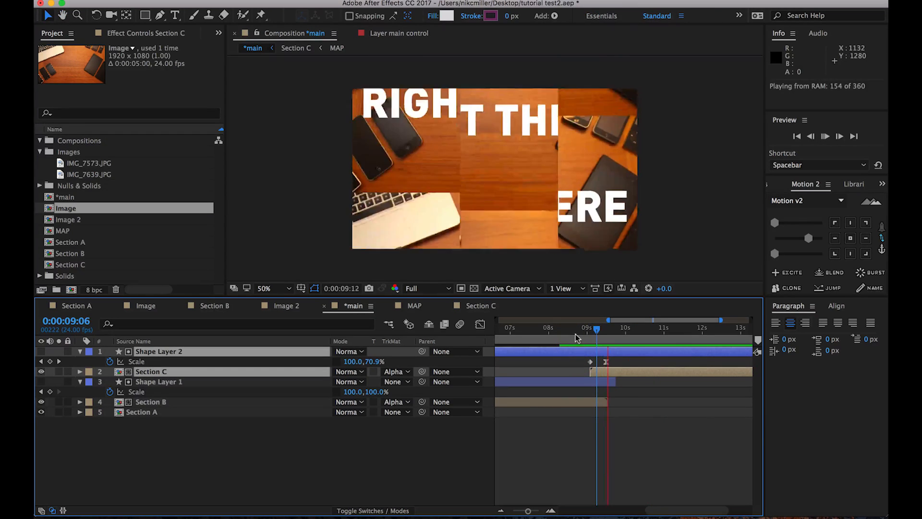
{"action": "left_click", "coordinate": [558, 336]}
{"action": "key", "text": "space"}
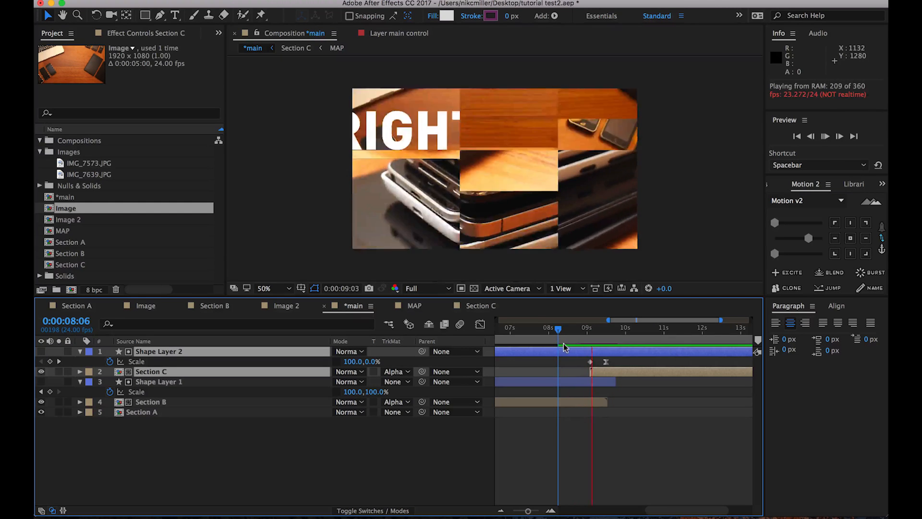
{"action": "left_click", "coordinate": [592, 335]}
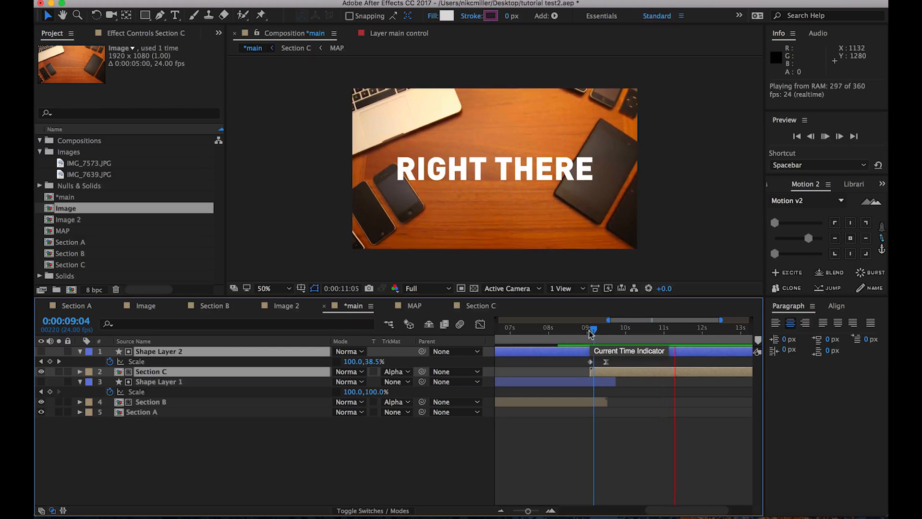
{"action": "mouse_move", "coordinate": [591, 332]}
{"action": "left_mouse_down"}
{"action": "mouse_move", "coordinate": [635, 339]}
{"action": "mouse_move", "coordinate": [579, 346]}
{"action": "mouse_move", "coordinate": [592, 345]}
{"action": "left_mouse_up"}
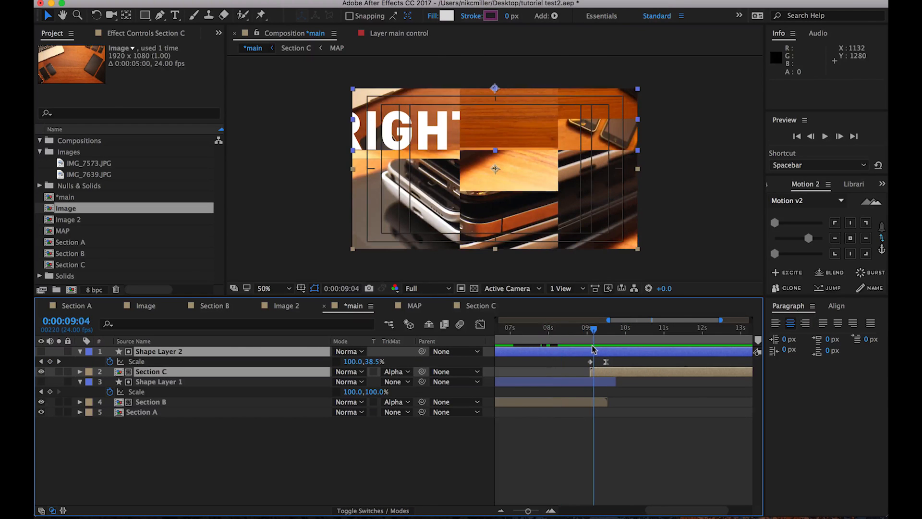
Open the Section C composition, review its opening text movement and set the current time to 0:00:00:15
{"action": "left_click", "coordinate": [615, 373]}
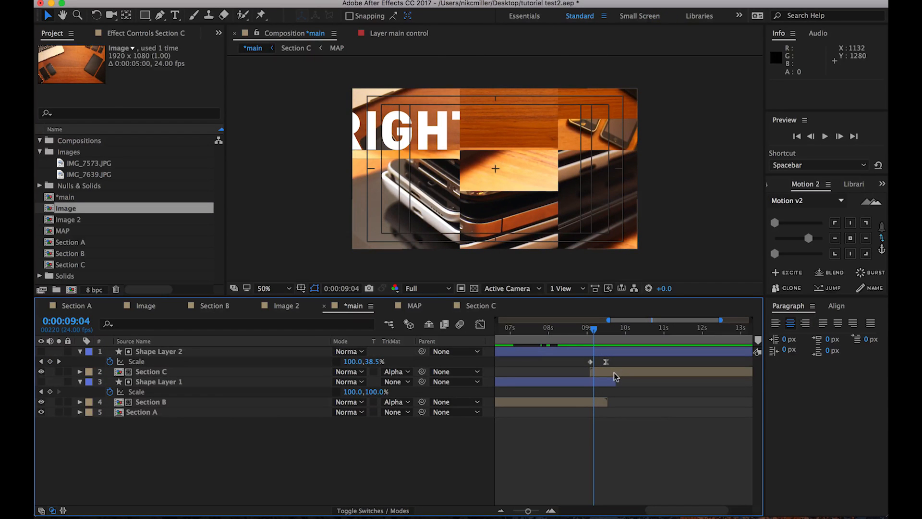
{"action": "double_click", "coordinate": [614, 372]}
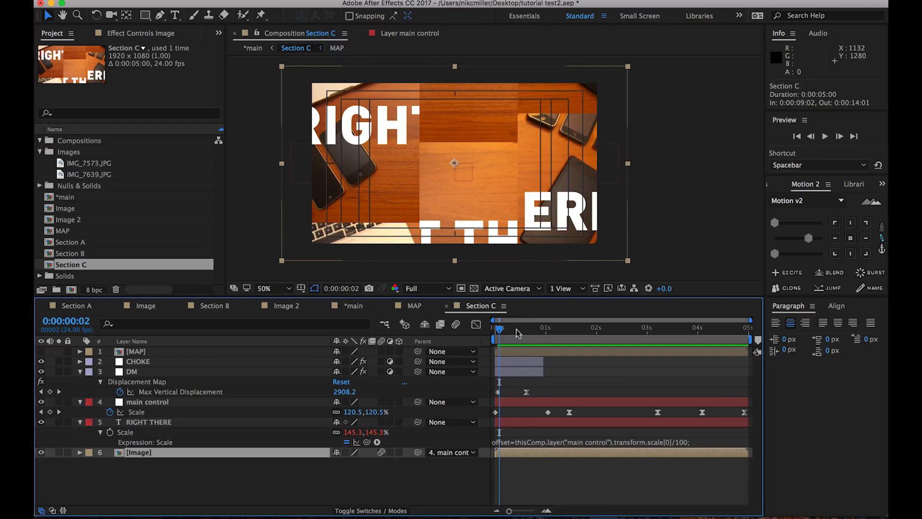
{"action": "left_click_drag", "start_coordinate": [502, 330], "coordinate": [567, 337]}
{"action": "key", "text": "j"}
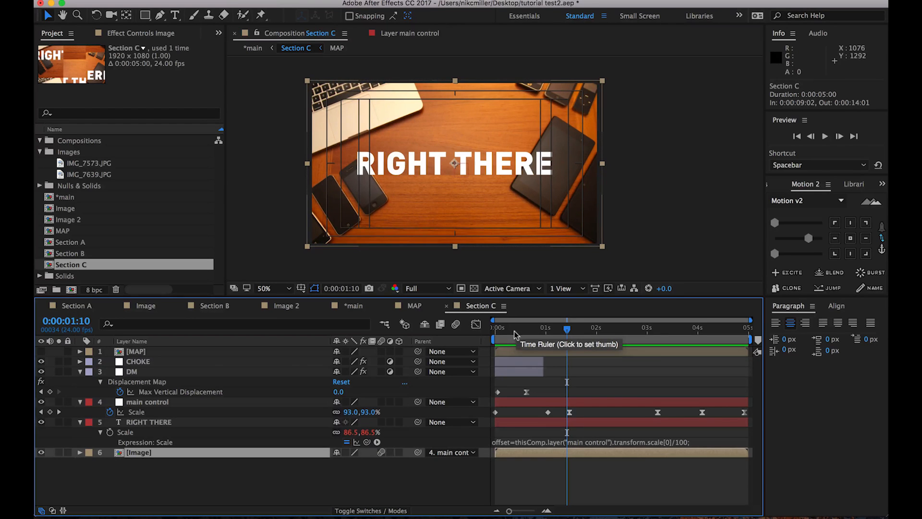
{"action": "left_click_drag", "start_coordinate": [548, 336], "coordinate": [526, 331]}
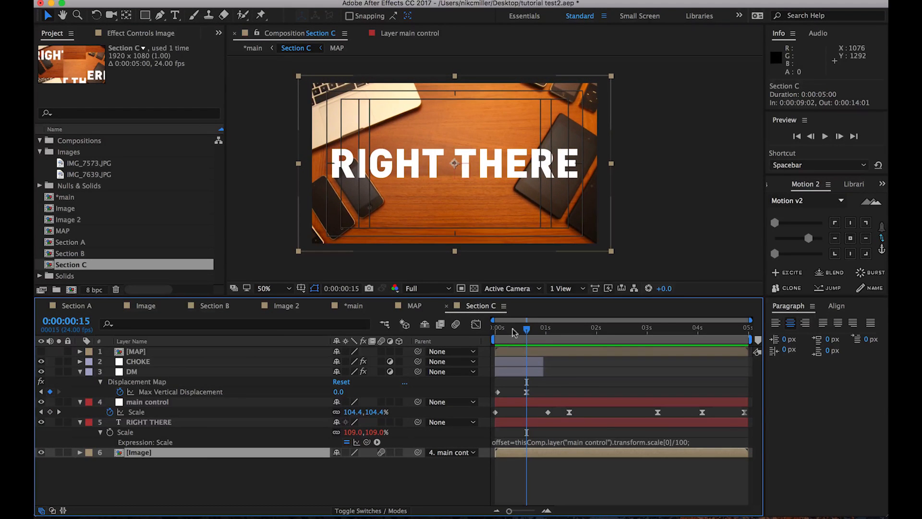
Add a Tracking animator to the RIGHT THERE text layer
{"action": "left_click", "coordinate": [138, 424]}
{"action": "left_click", "coordinate": [79, 421]}
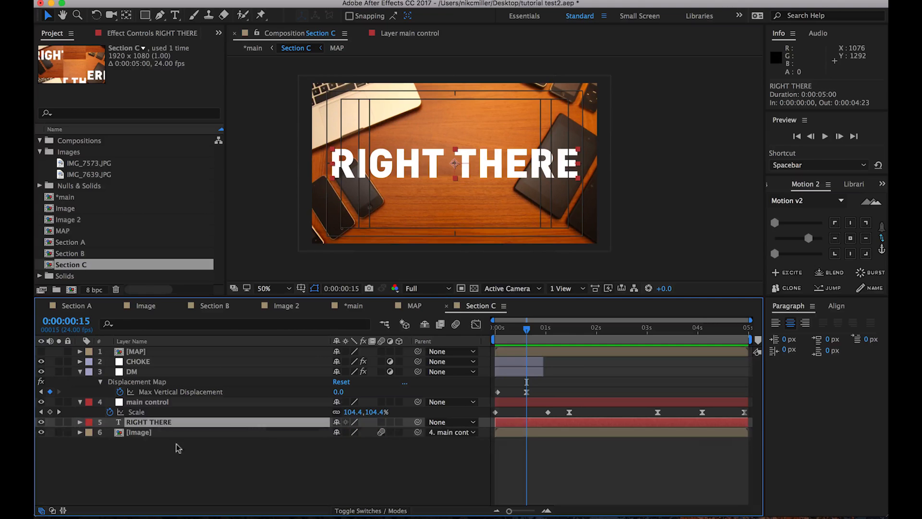
{"action": "left_click", "coordinate": [77, 422]}
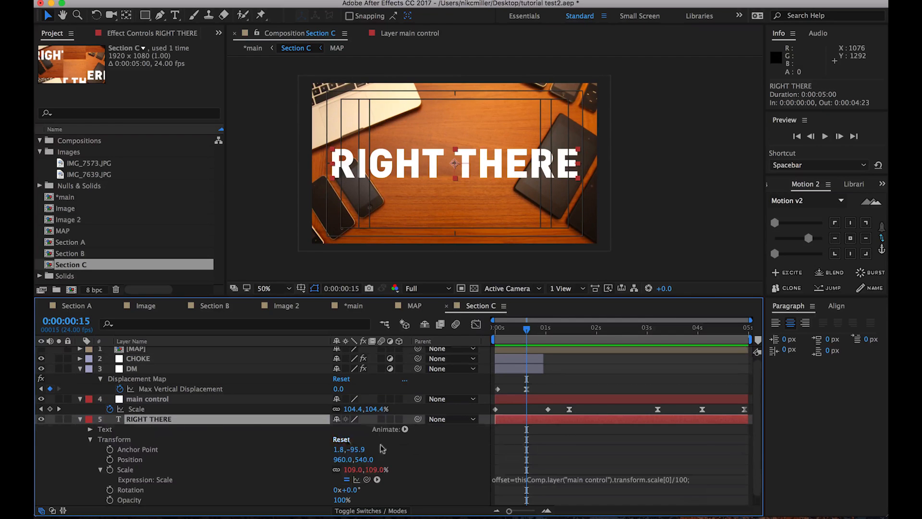
{"action": "left_click", "coordinate": [405, 429]}
{"action": "left_click", "coordinate": [443, 432]}
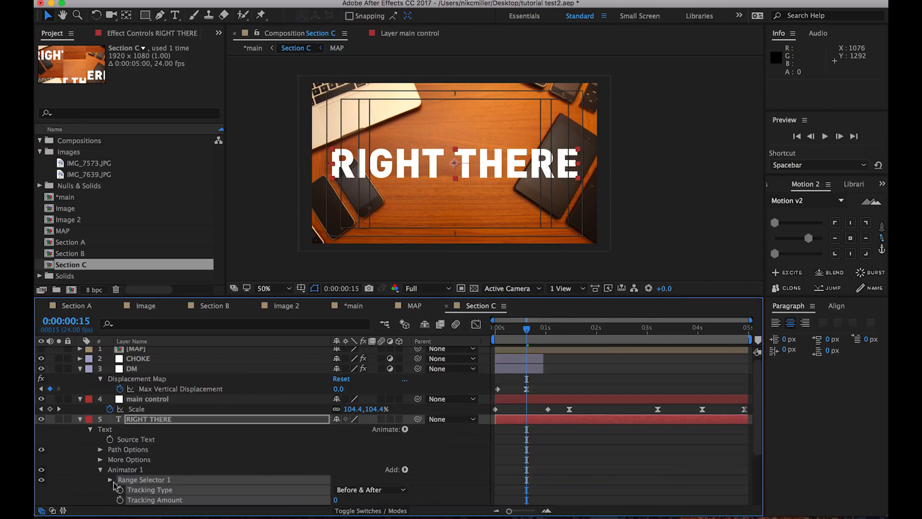
{"action": "left_click", "coordinate": [94, 490]}
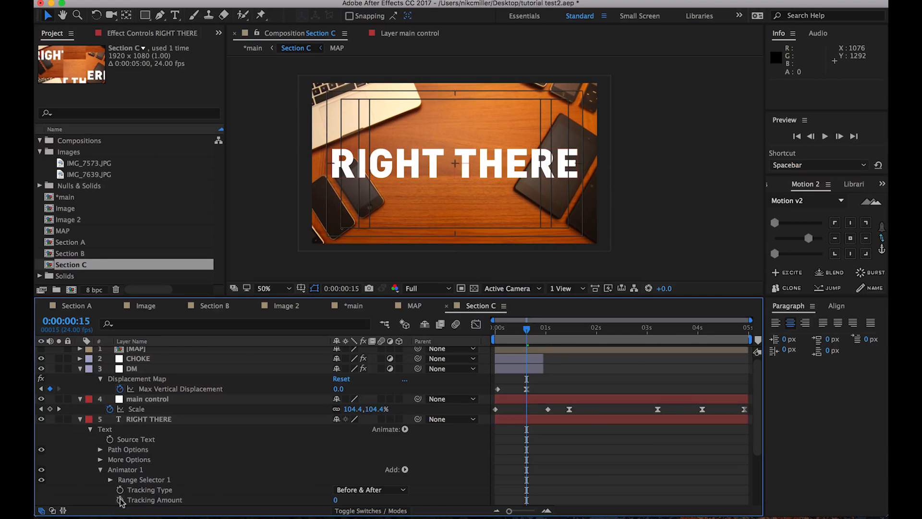
Keyframe the text's Tracking Amount at 186 on 0:00:00:00 and 0 on 0:00:00:15
{"action": "left_click", "coordinate": [120, 500]}
{"action": "left_click_drag", "start_coordinate": [522, 332], "coordinate": [495, 331]}
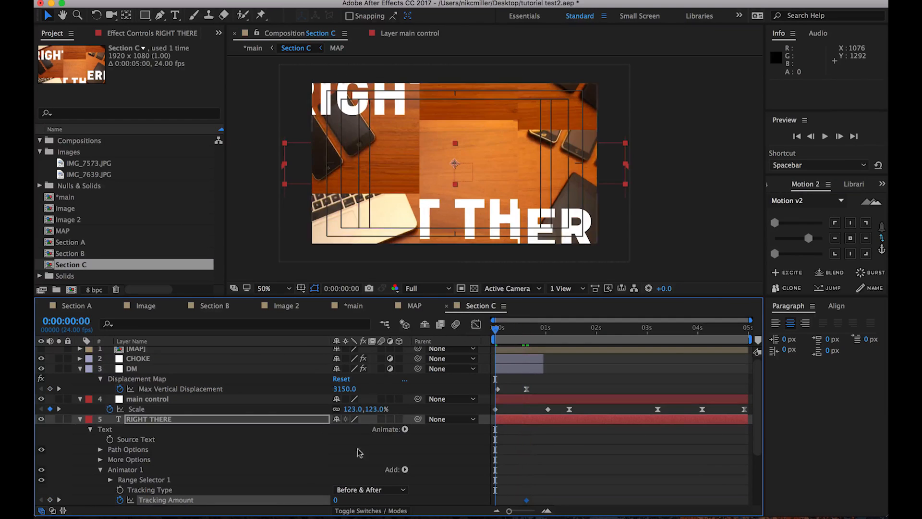
{"action": "left_click_drag", "start_coordinate": [336, 498], "coordinate": [520, 486]}
Ease the Tracking Amount keyframe at 0:00:00:15 with Motion v2 and preview the text animation
{"action": "left_click", "coordinate": [531, 498]}
{"action": "left_click", "coordinate": [527, 499]}
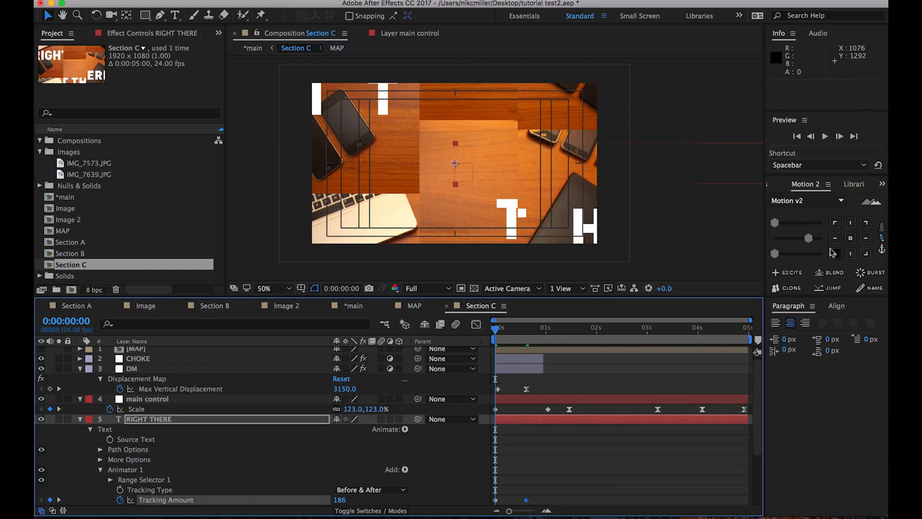
{"action": "key", "text": "space"}
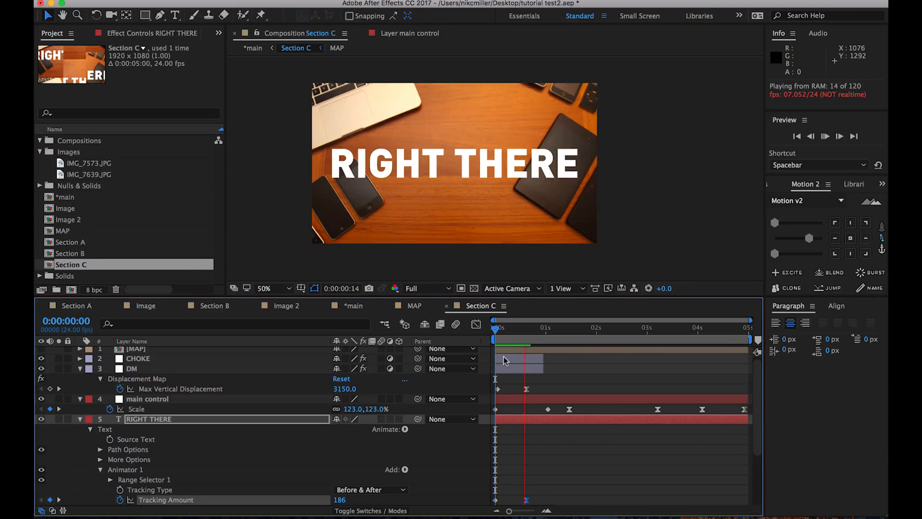
Move the eased Tracking Amount keyframe to 0:00:01:02 and preview the slower tracking
{"action": "left_click", "coordinate": [510, 344]}
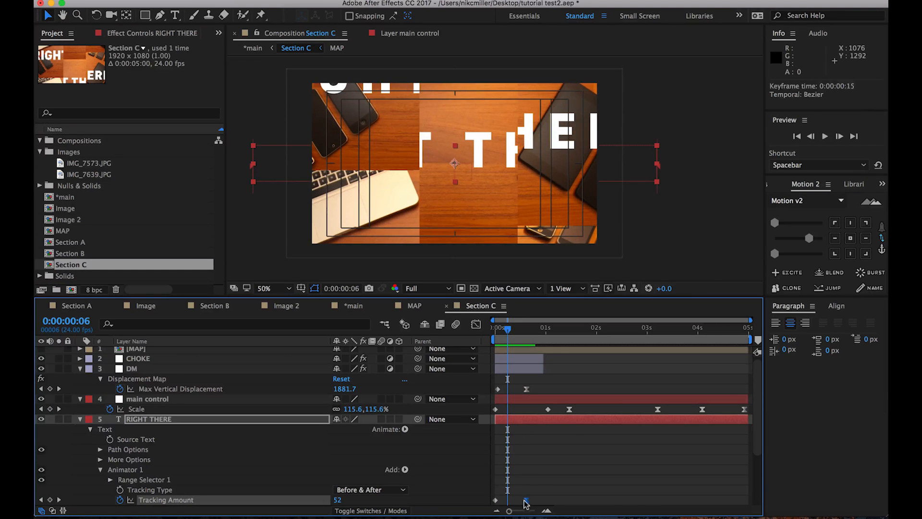
{"action": "left_click_drag", "start_coordinate": [527, 499], "coordinate": [543, 499]}
{"action": "key", "text": "space"}
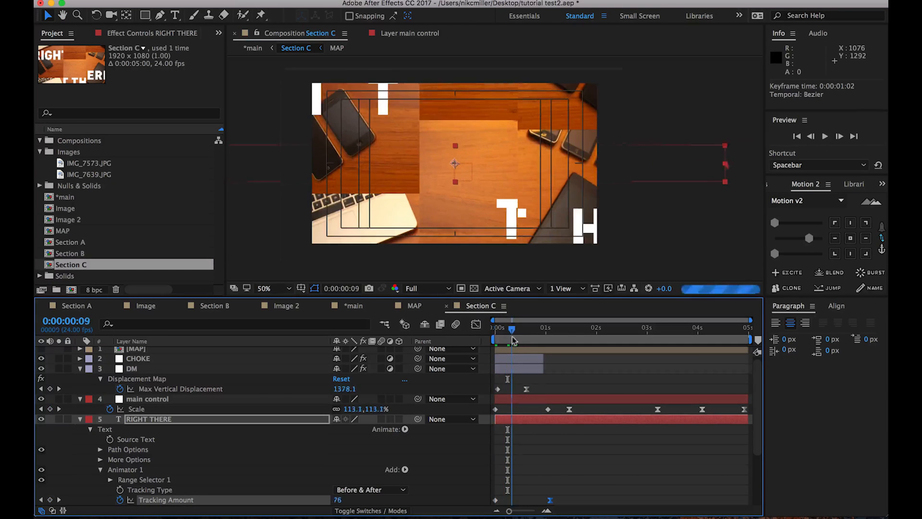